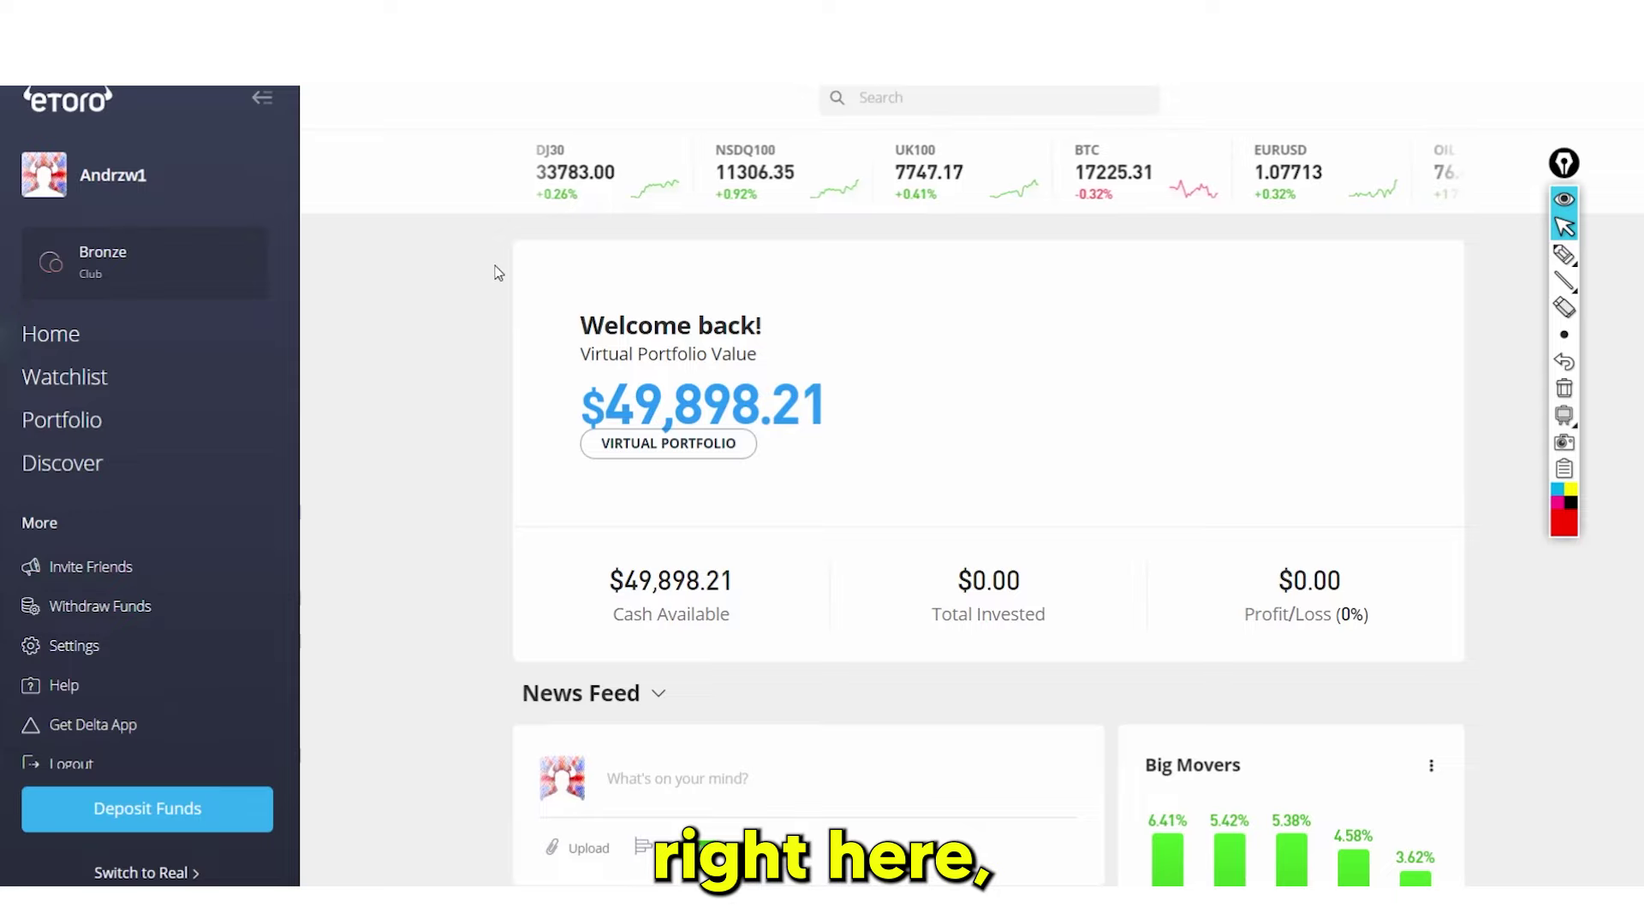
# Scroll through the feed post that mentions $RTY
pyautogui.scroll(-4, 678, 282)
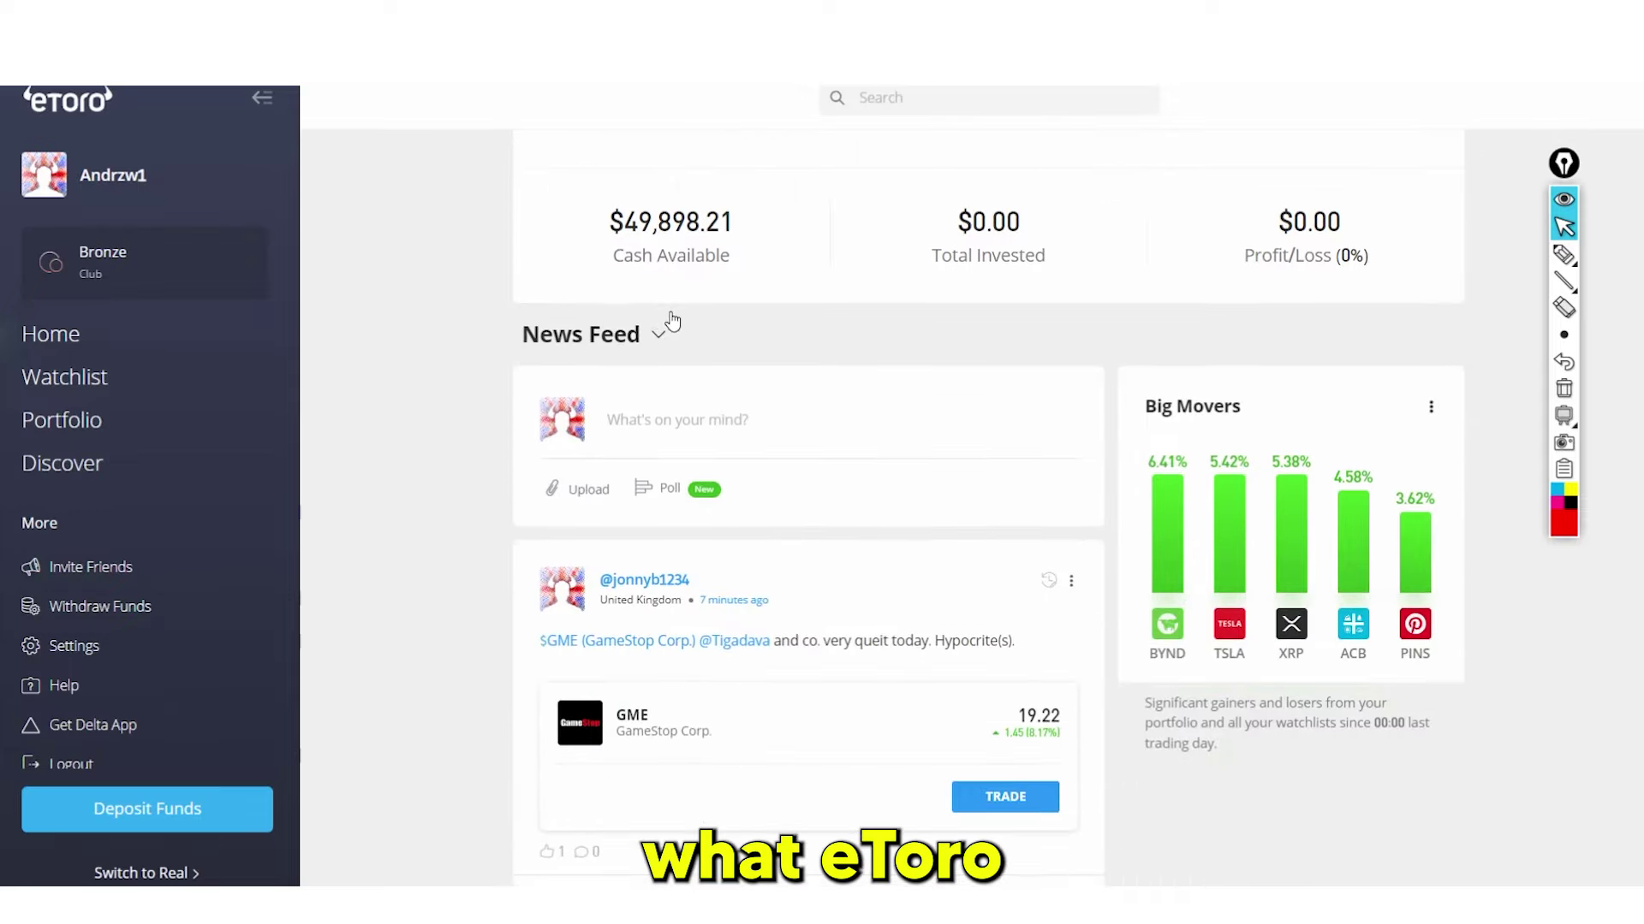
pyautogui.scroll(4, 671, 323)
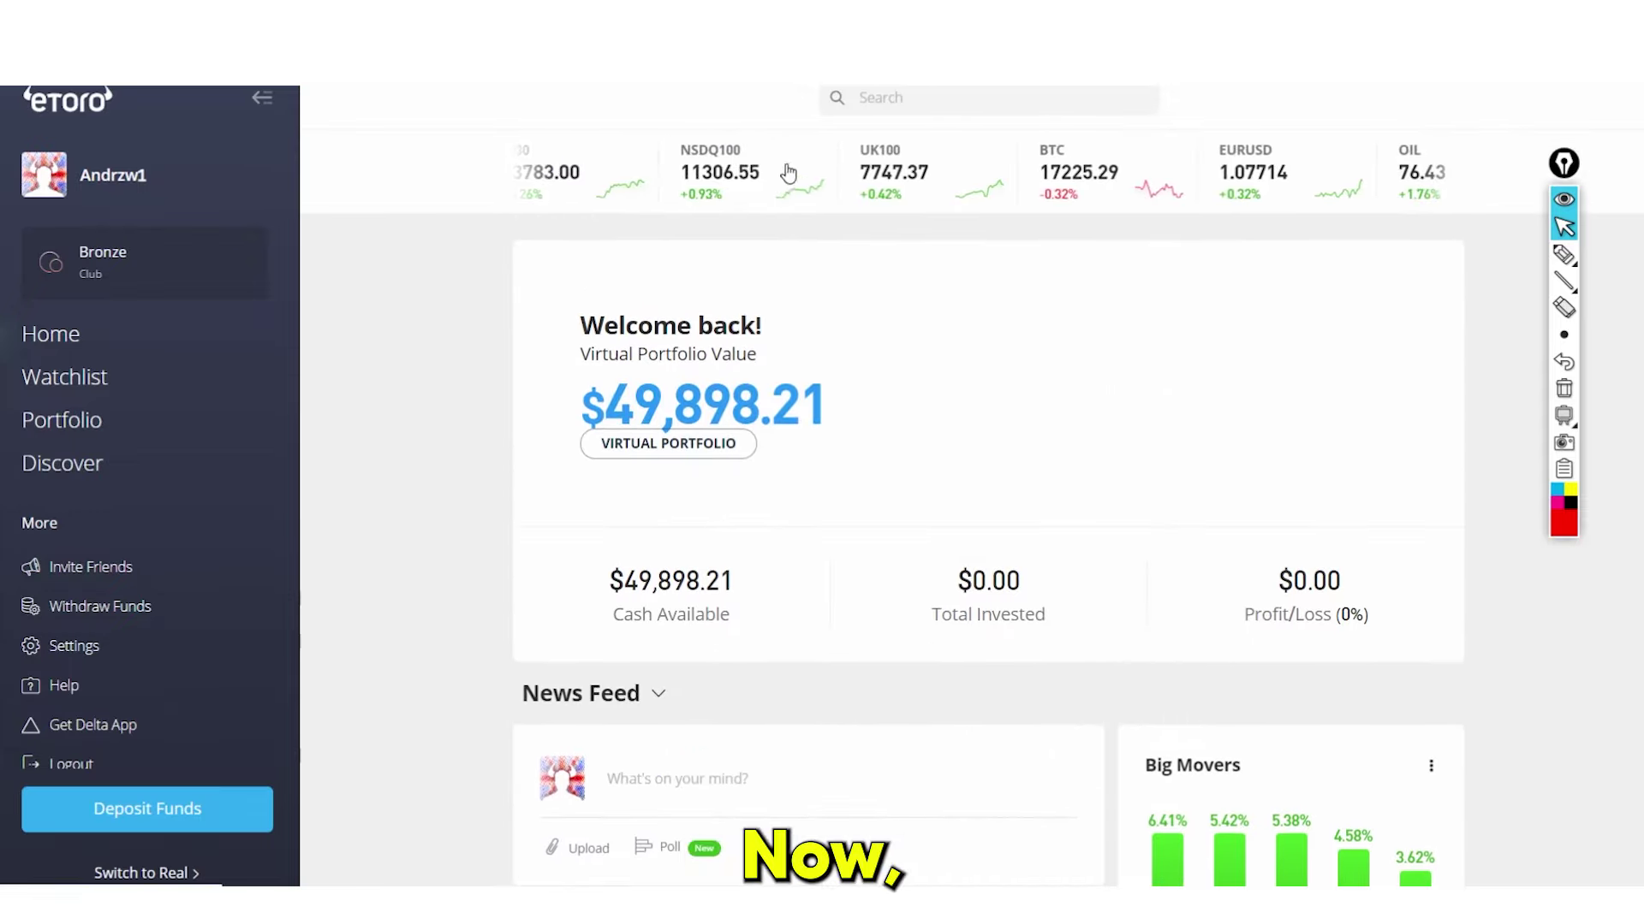
pyautogui.scroll(-5, 873, 220)
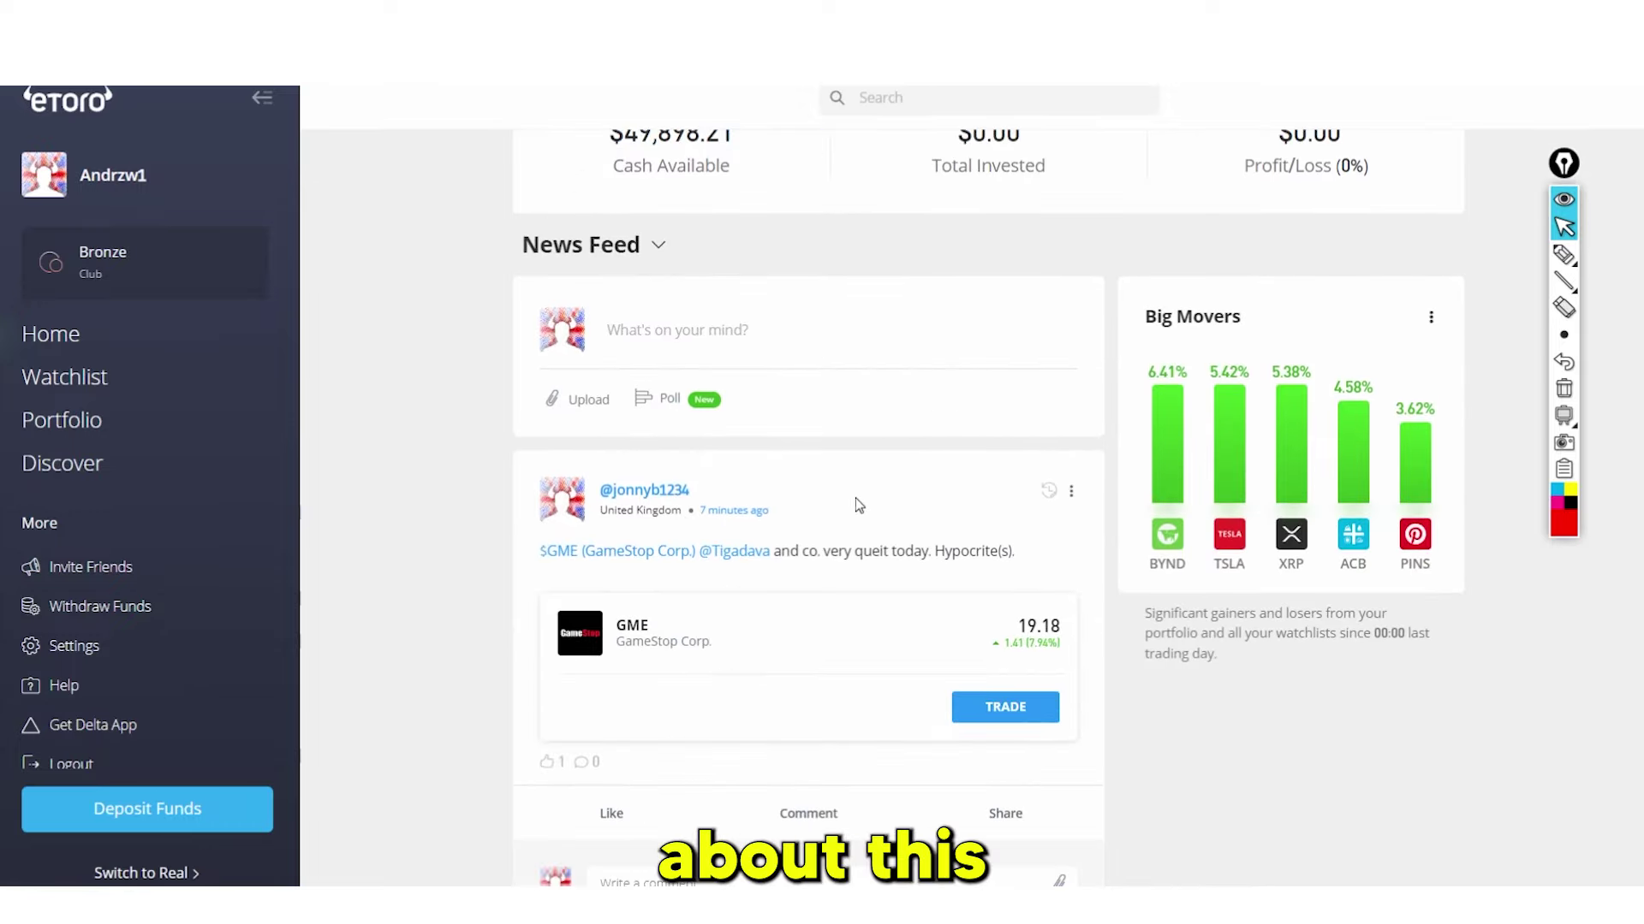
pyautogui.scroll(3, 756, 334)
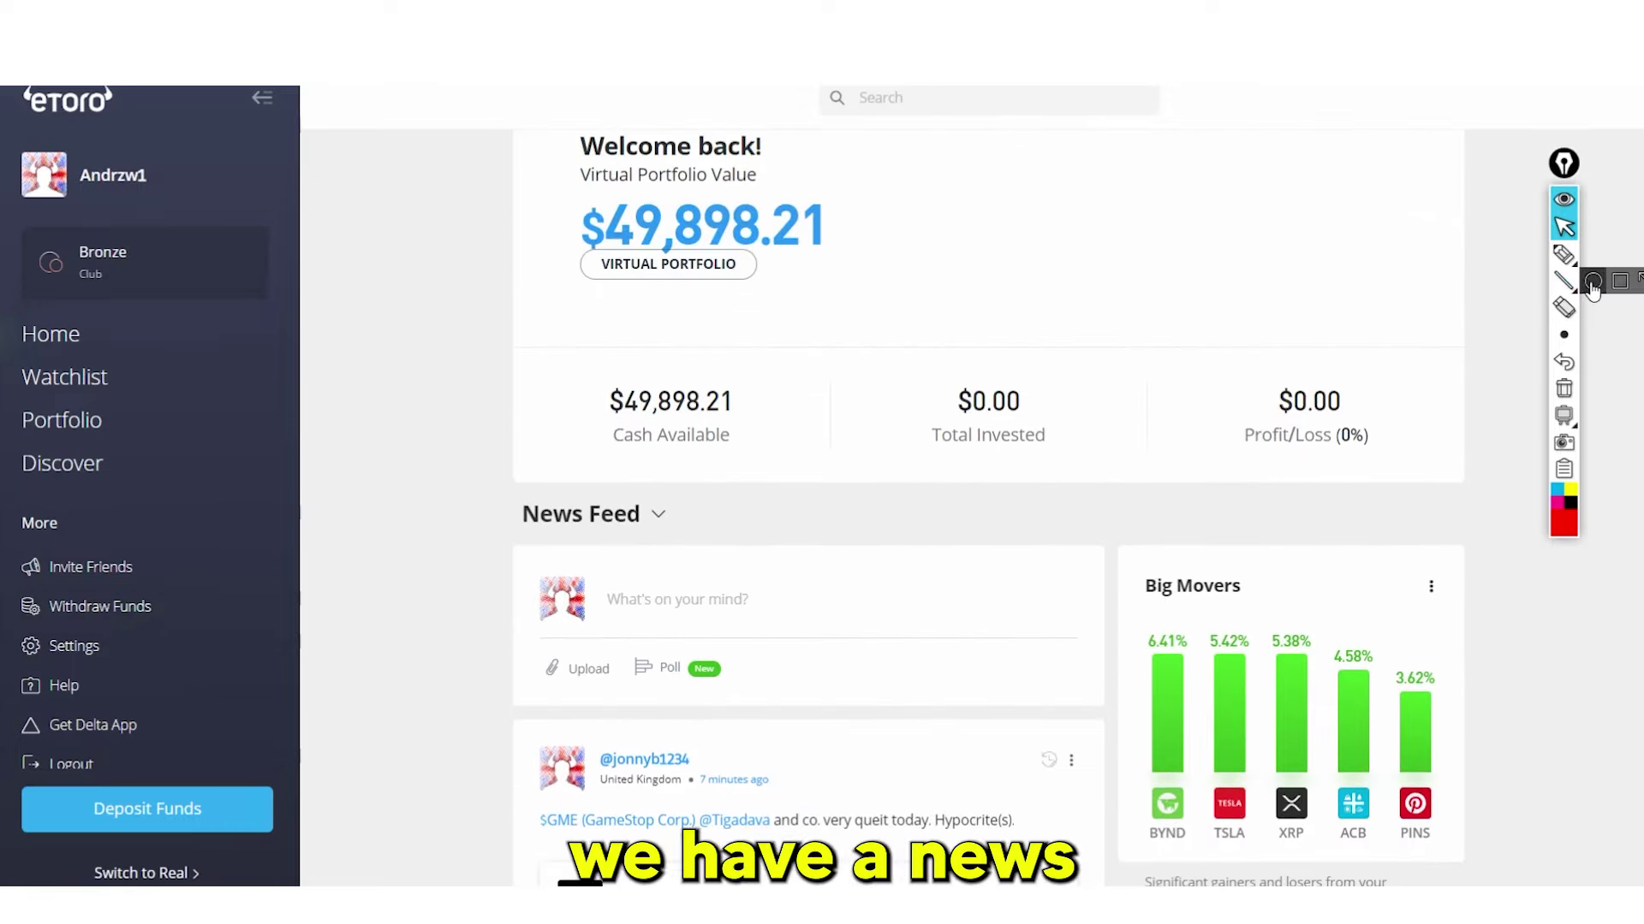
pyautogui.moveTo(484, 478); pyautogui.dragTo(685, 546)
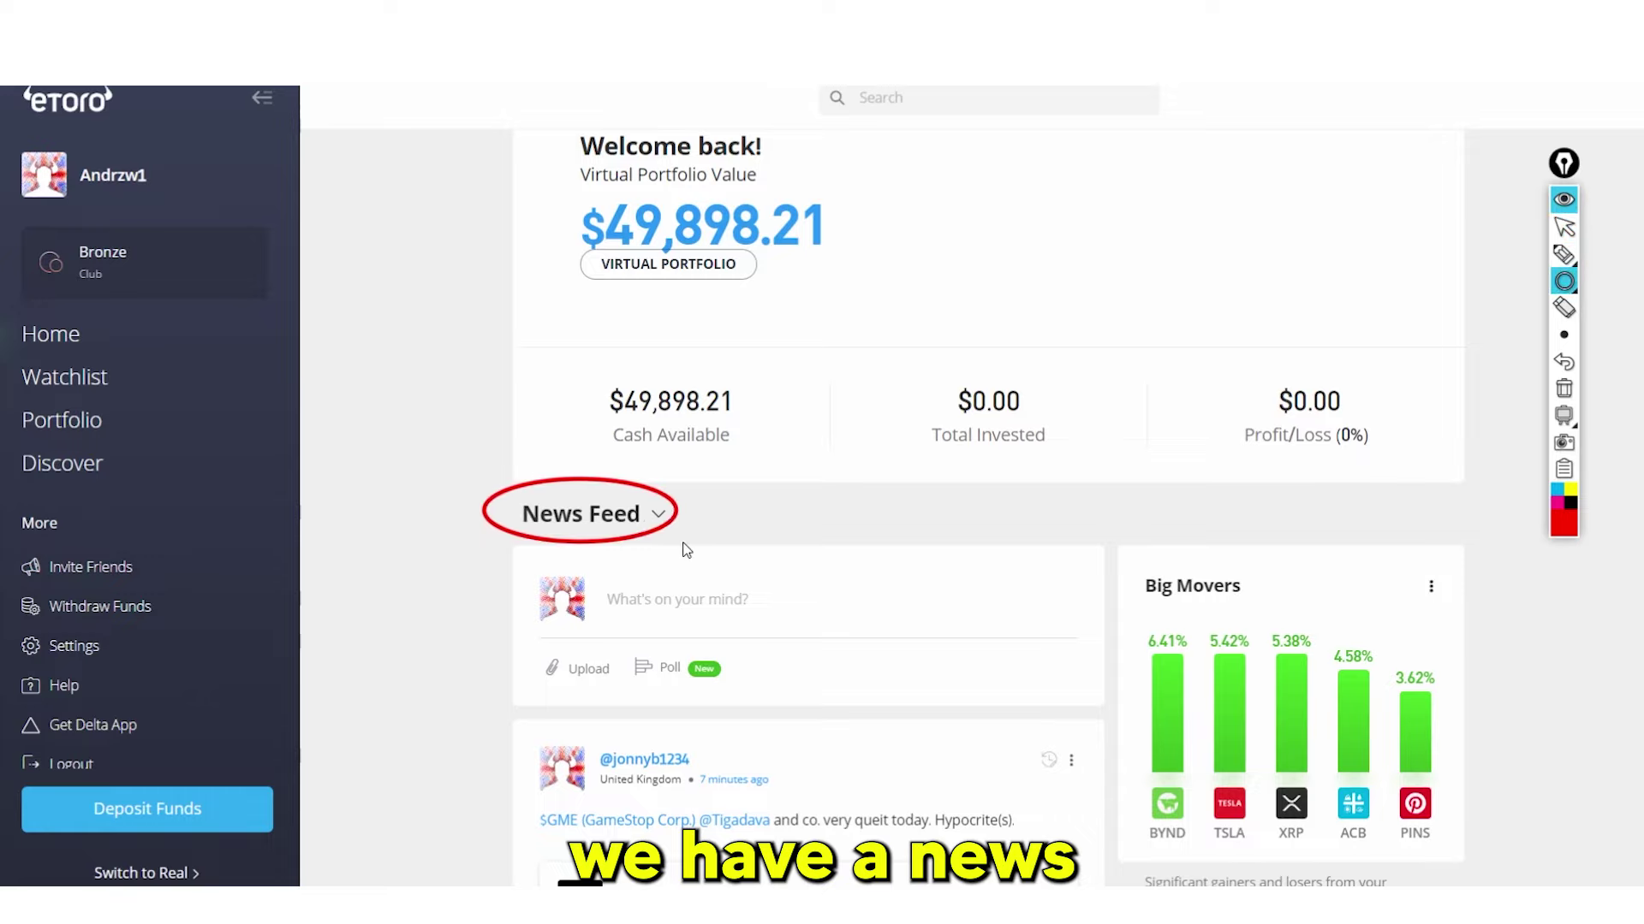
pyautogui.click(1560, 388)
pyautogui.click(1564, 227)
pyautogui.scroll(2, 881, 260)
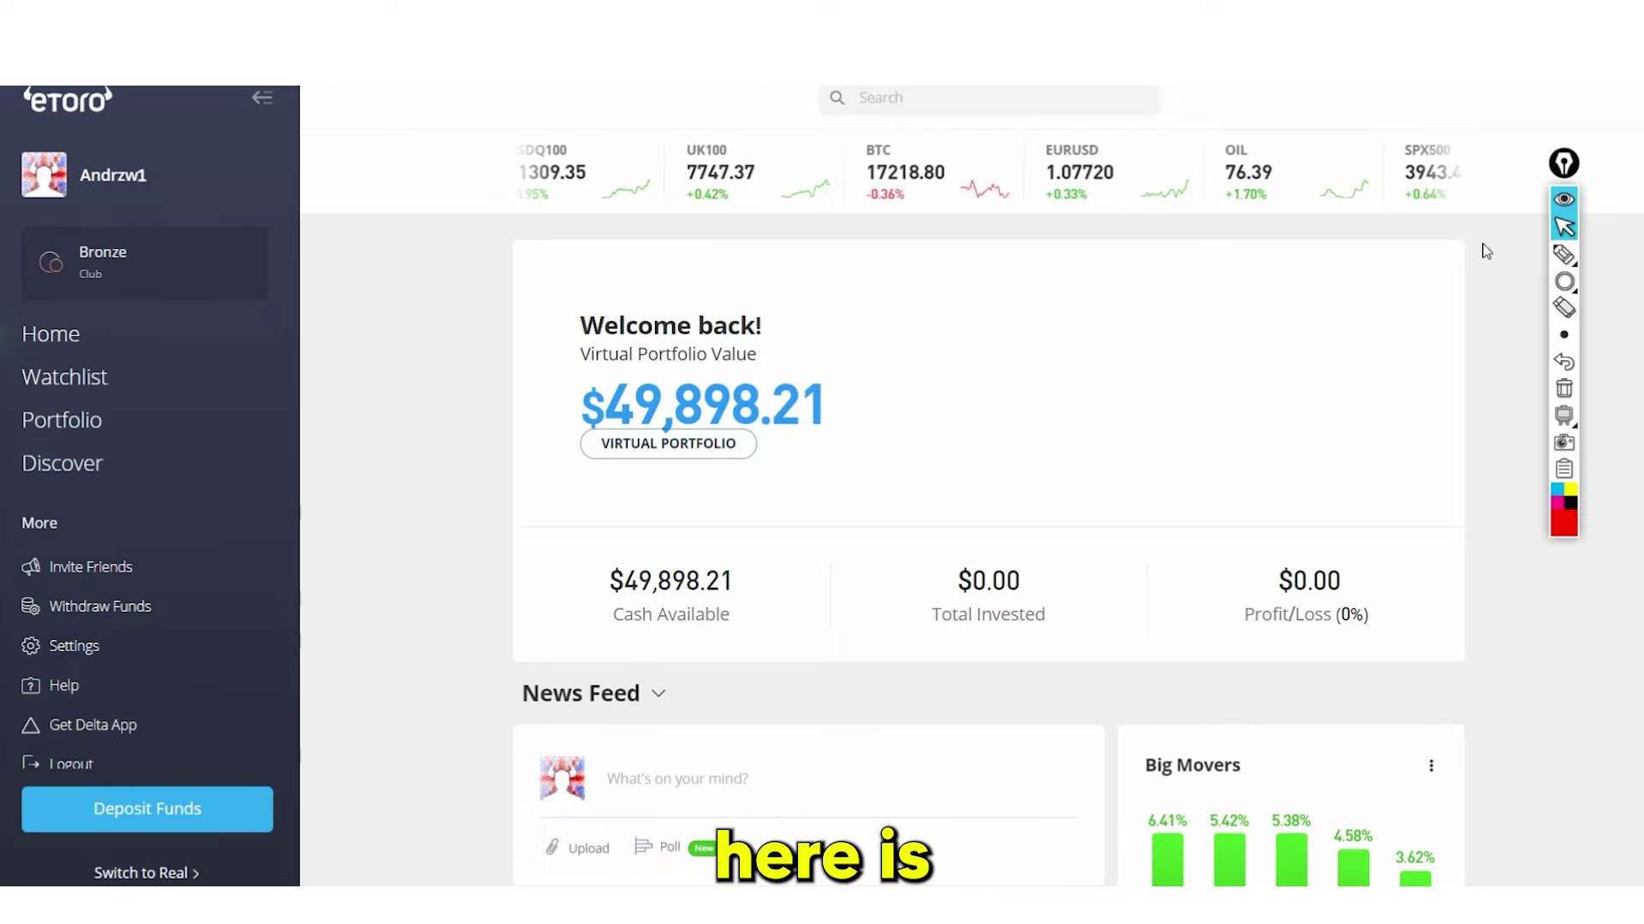
pyautogui.scroll(-2, 727, 390)
pyautogui.scroll(-2, 965, 485)
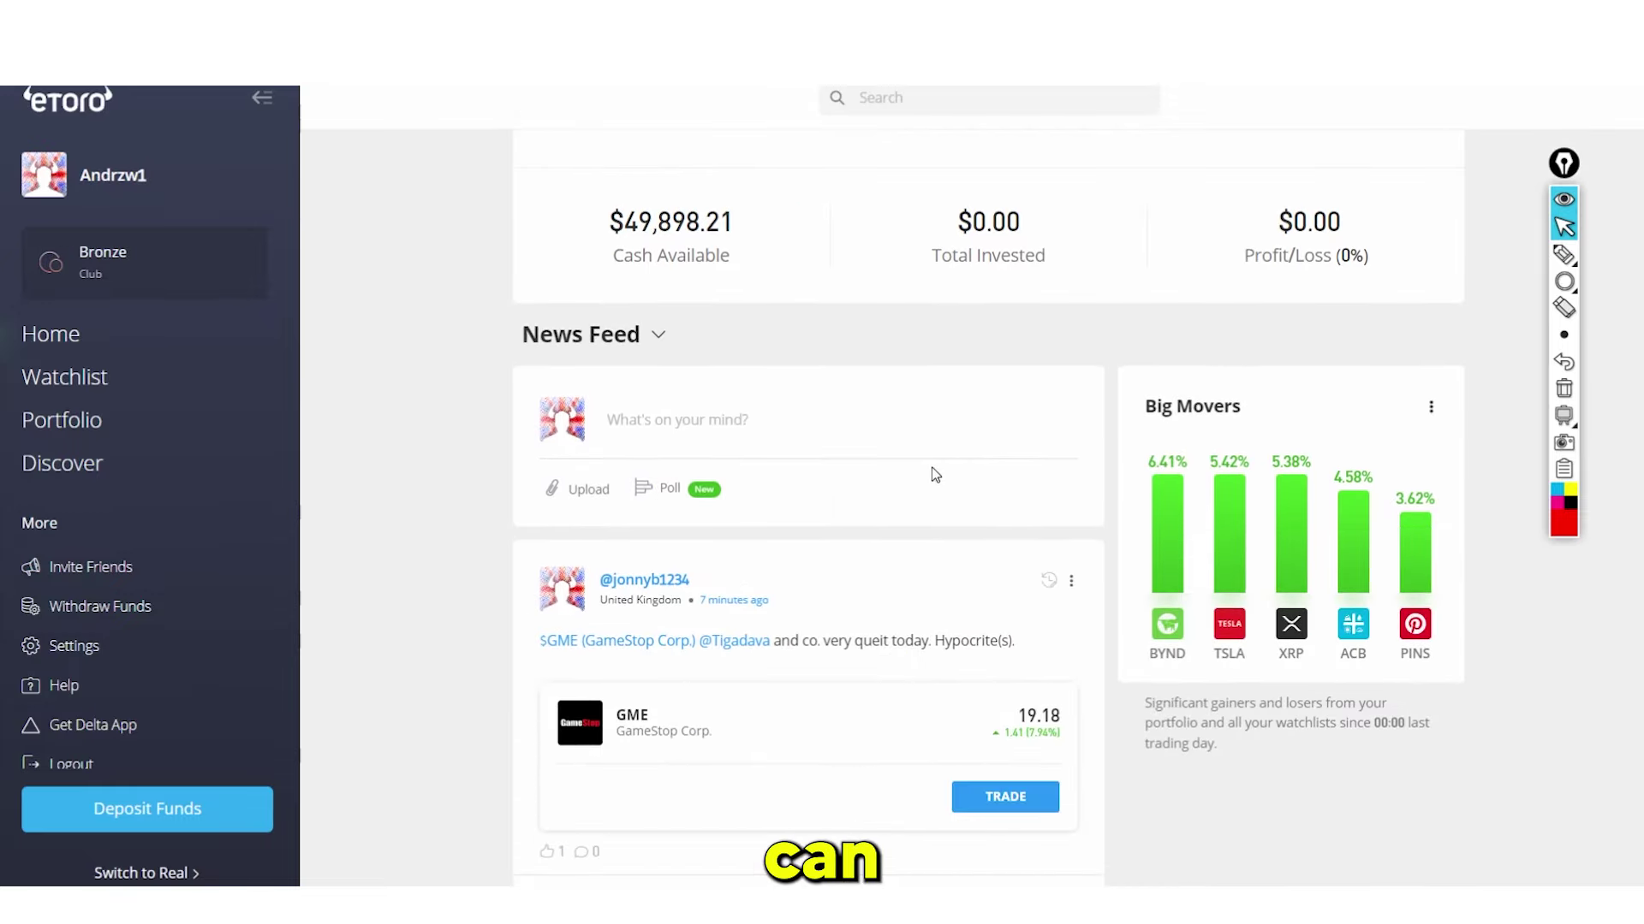
pyautogui.scroll(-4, 908, 480)
pyautogui.scroll(-4, 873, 463)
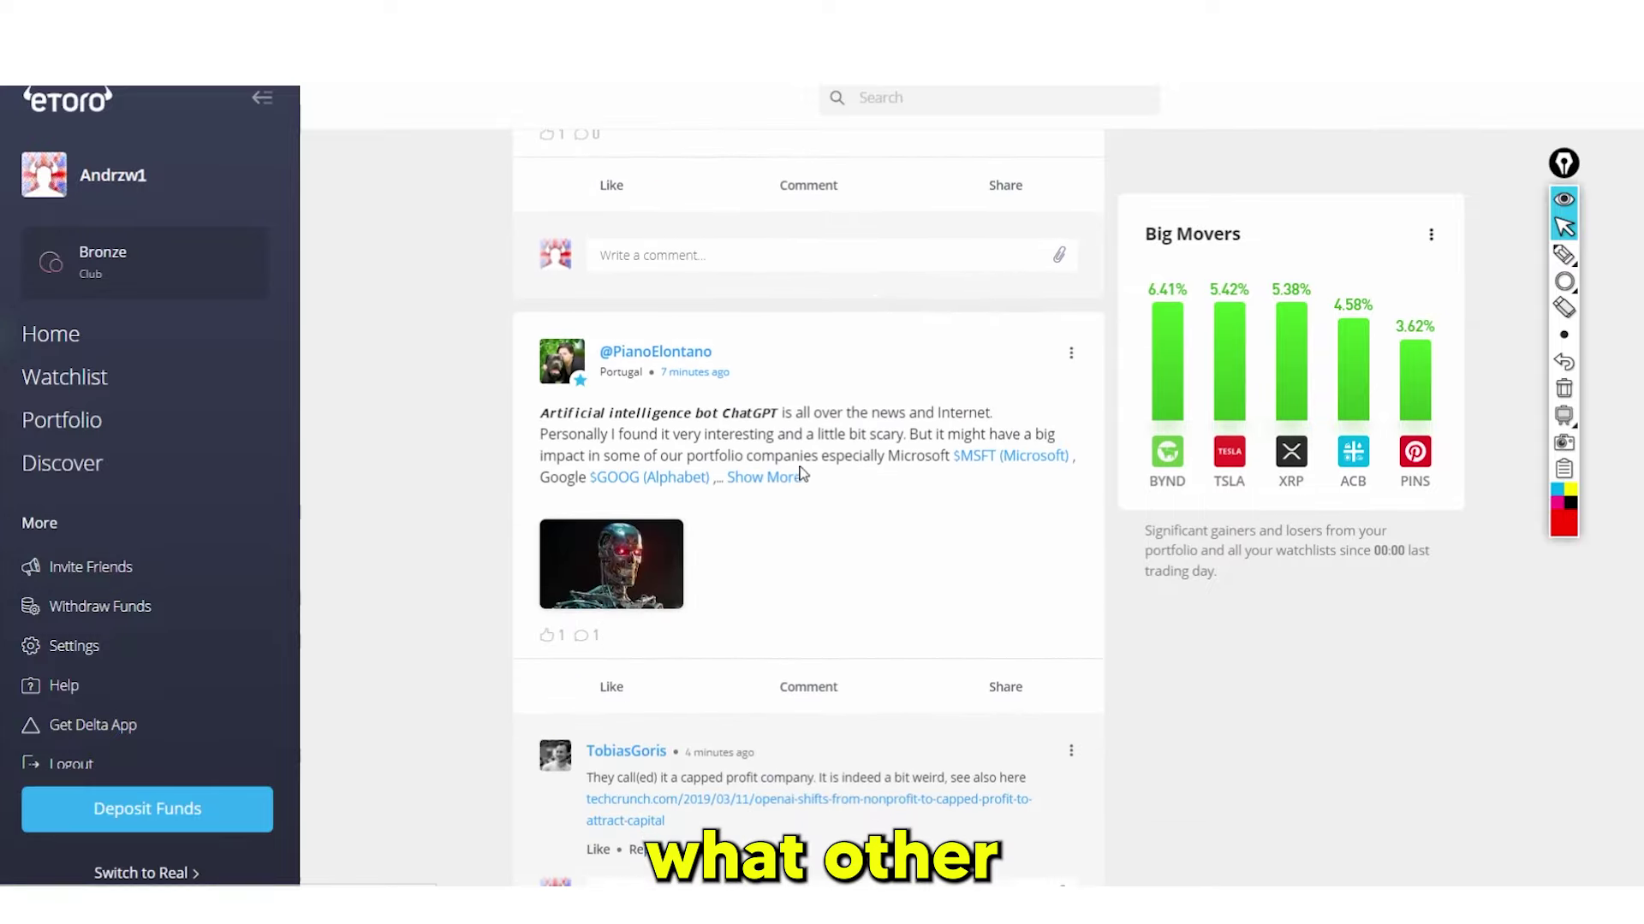
pyautogui.scroll(6, 736, 402)
pyautogui.scroll(4, 727, 435)
pyautogui.scroll(-10, 724, 410)
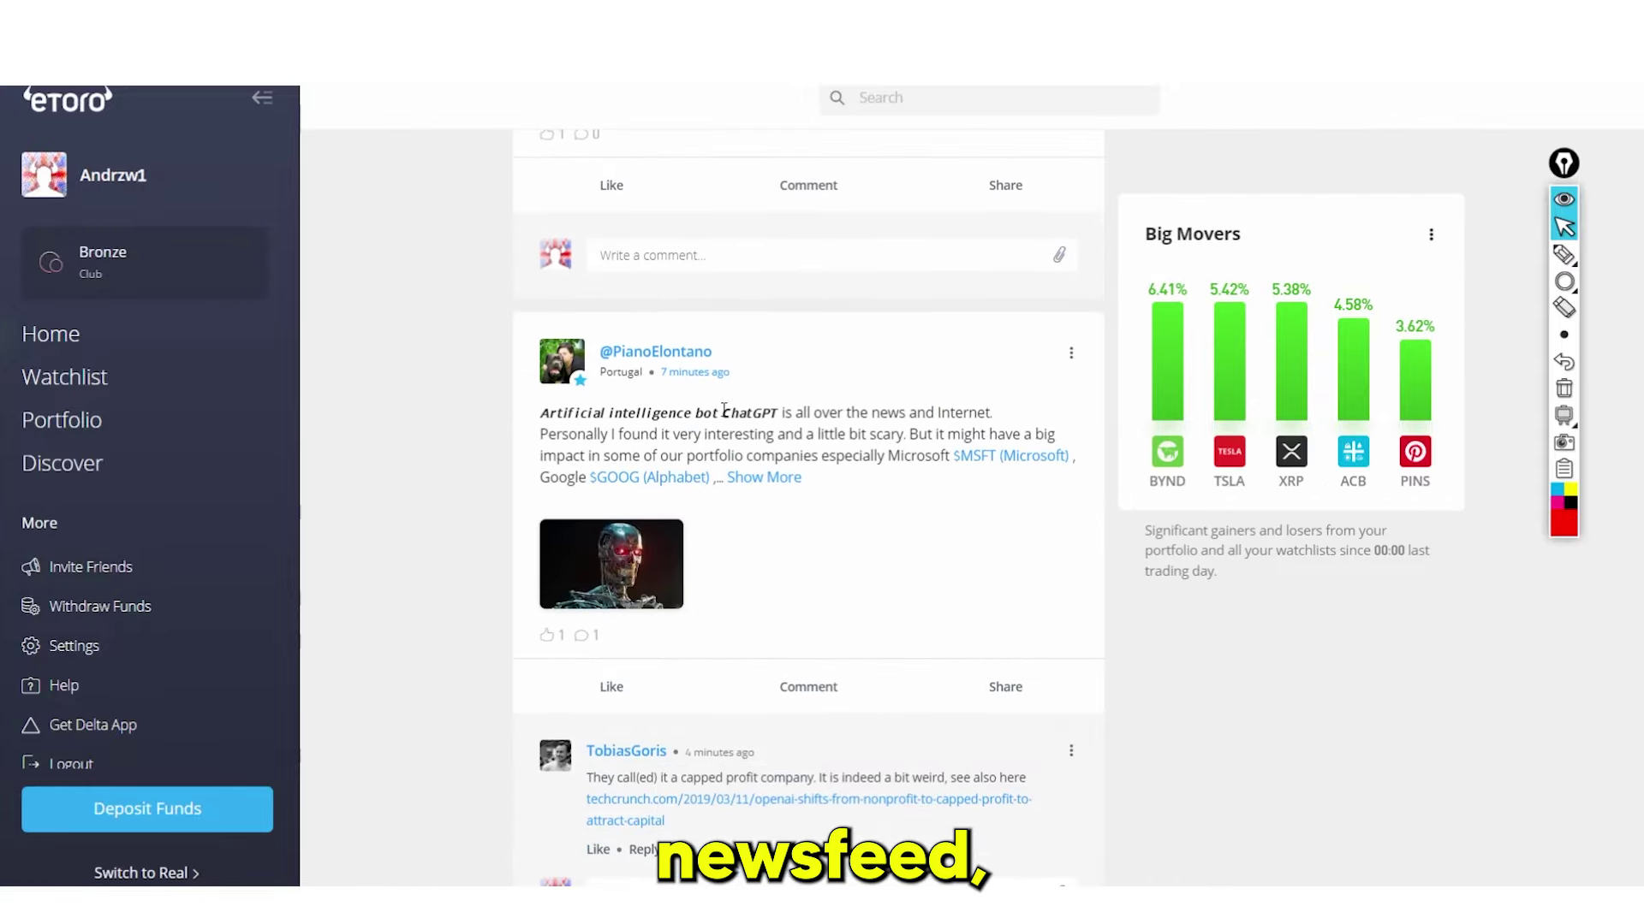
pyautogui.scroll(11, 708, 382)
pyautogui.scroll(-10, 767, 294)
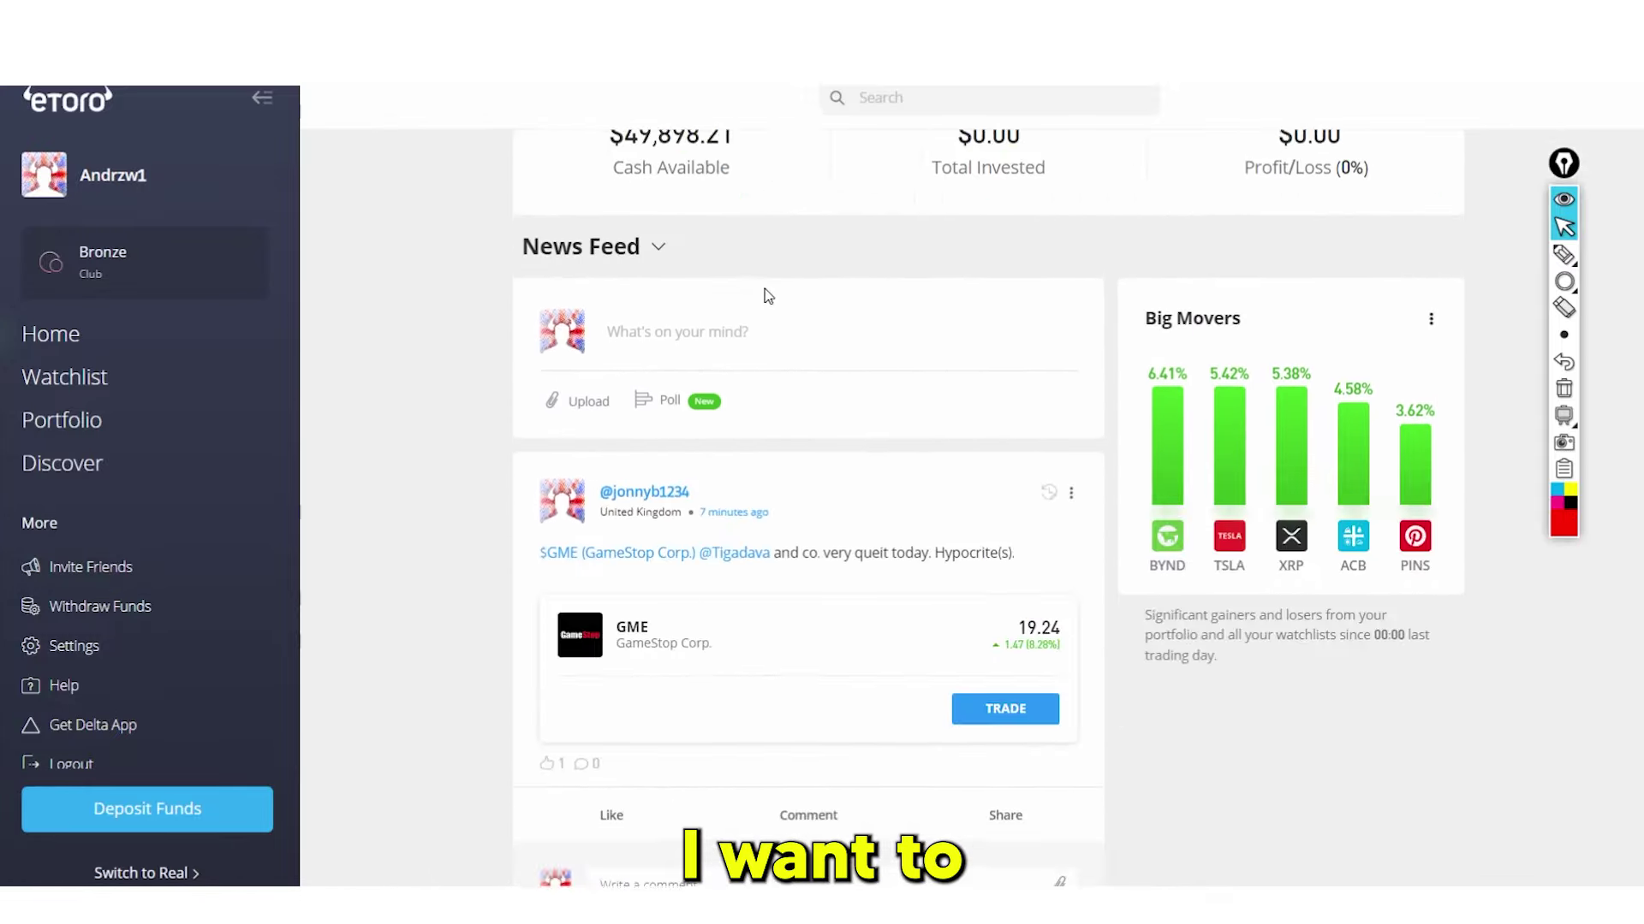
pyautogui.scroll(-3, 702, 402)
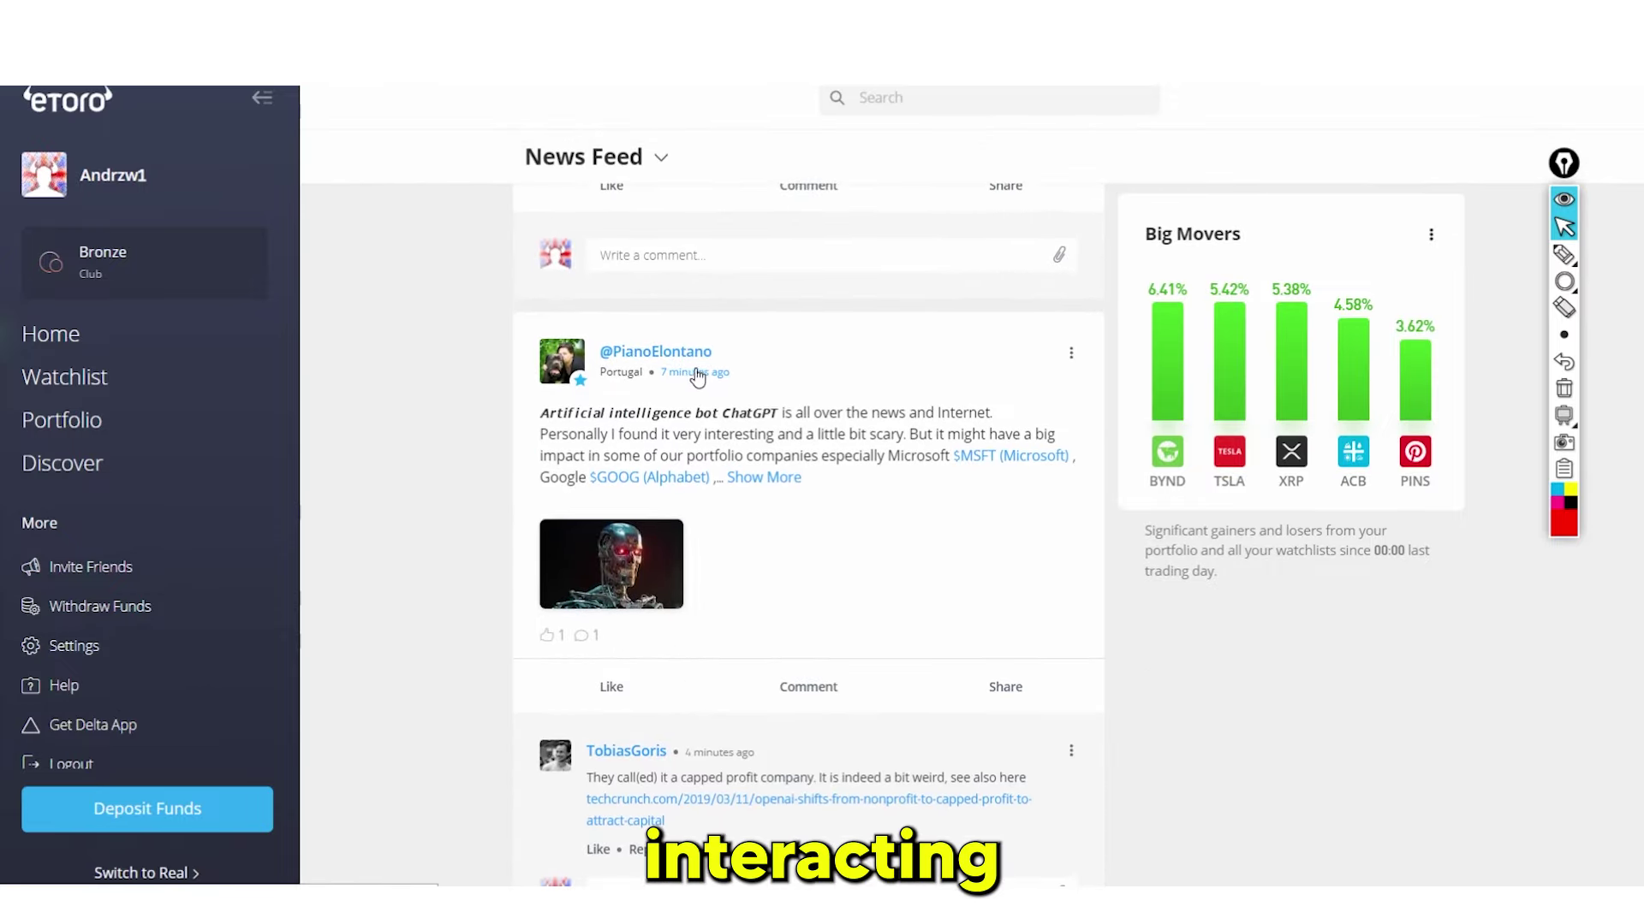
pyautogui.scroll(-5, 691, 373)
pyautogui.scroll(-12, 728, 360)
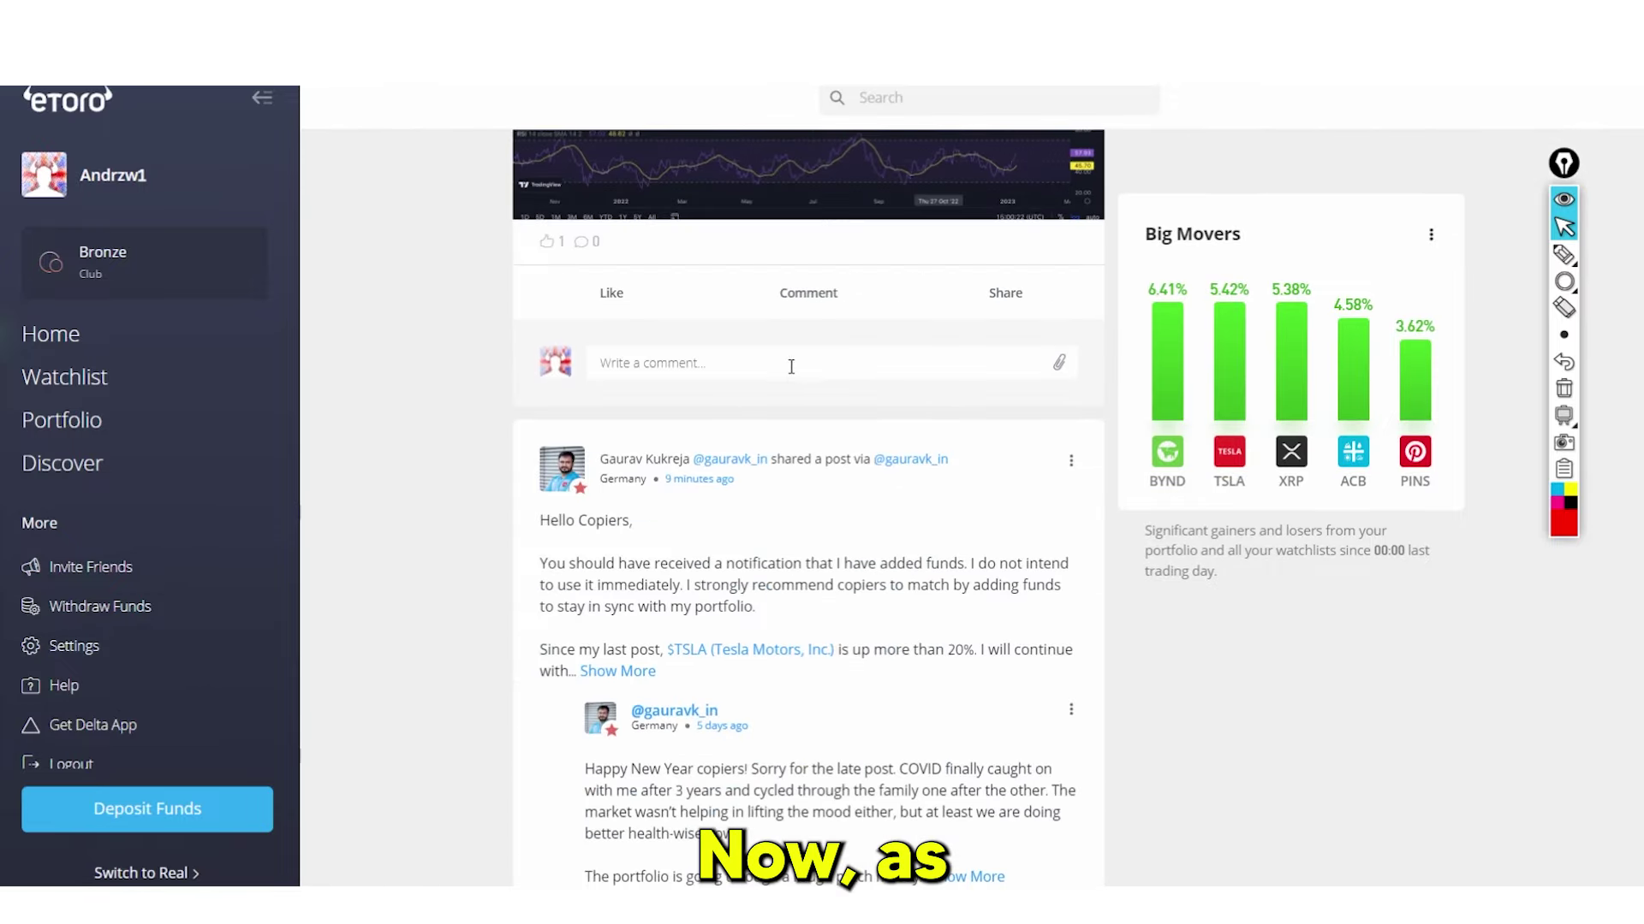
pyautogui.scroll(5, 709, 393)
pyautogui.scroll(2, 711, 398)
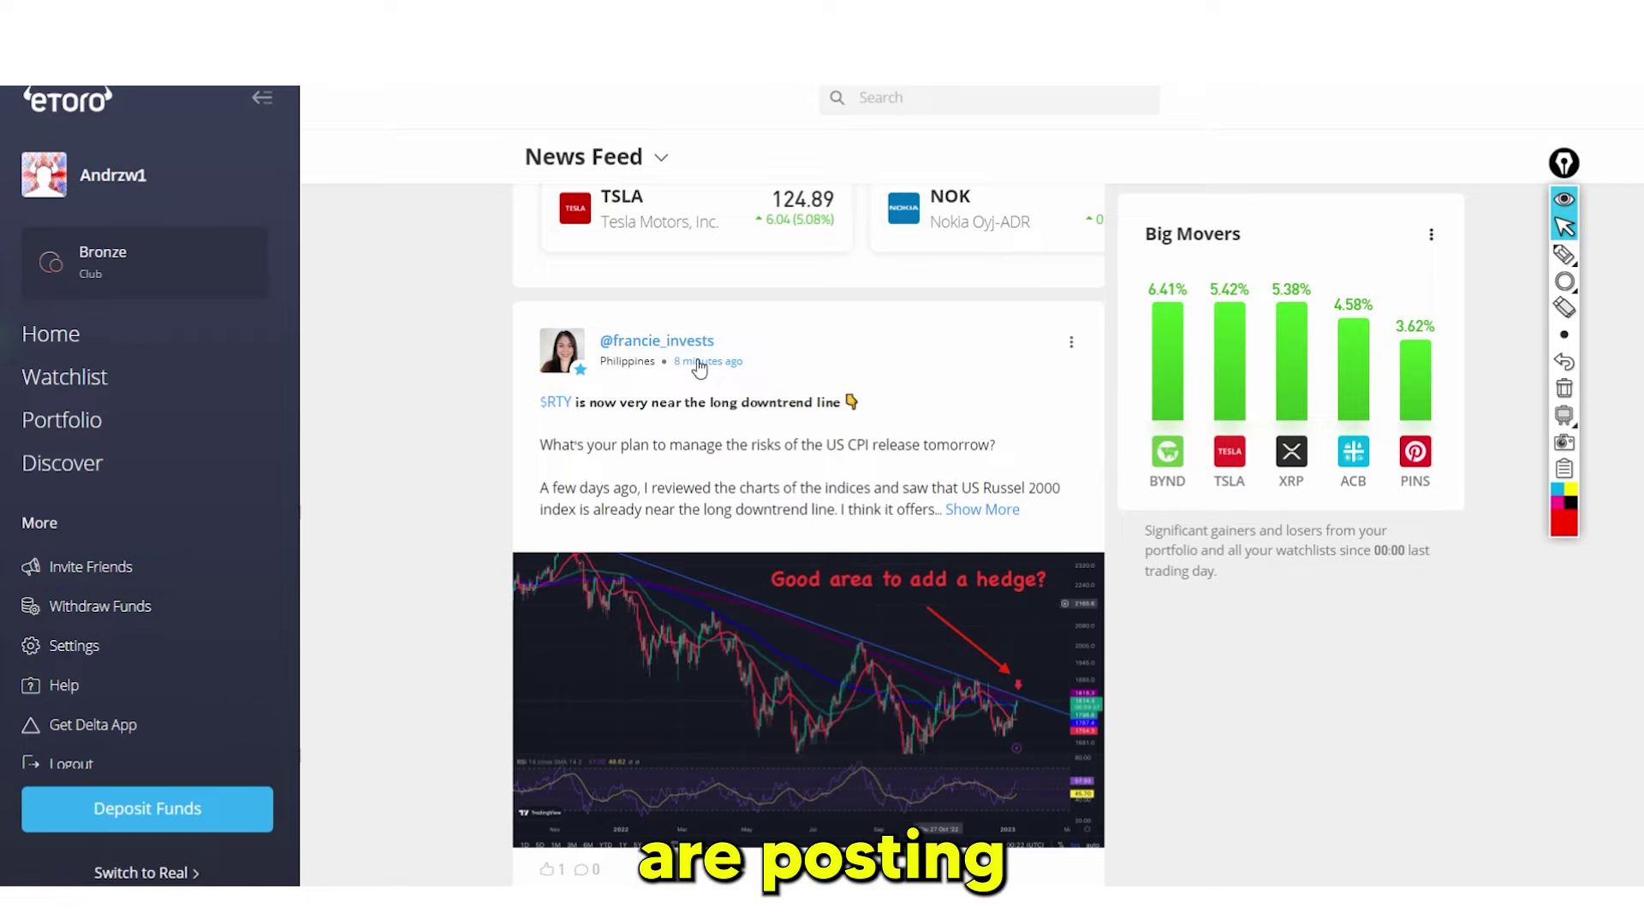
pyautogui.scroll(-3, 659, 386)
pyautogui.scroll(1, 659, 385)
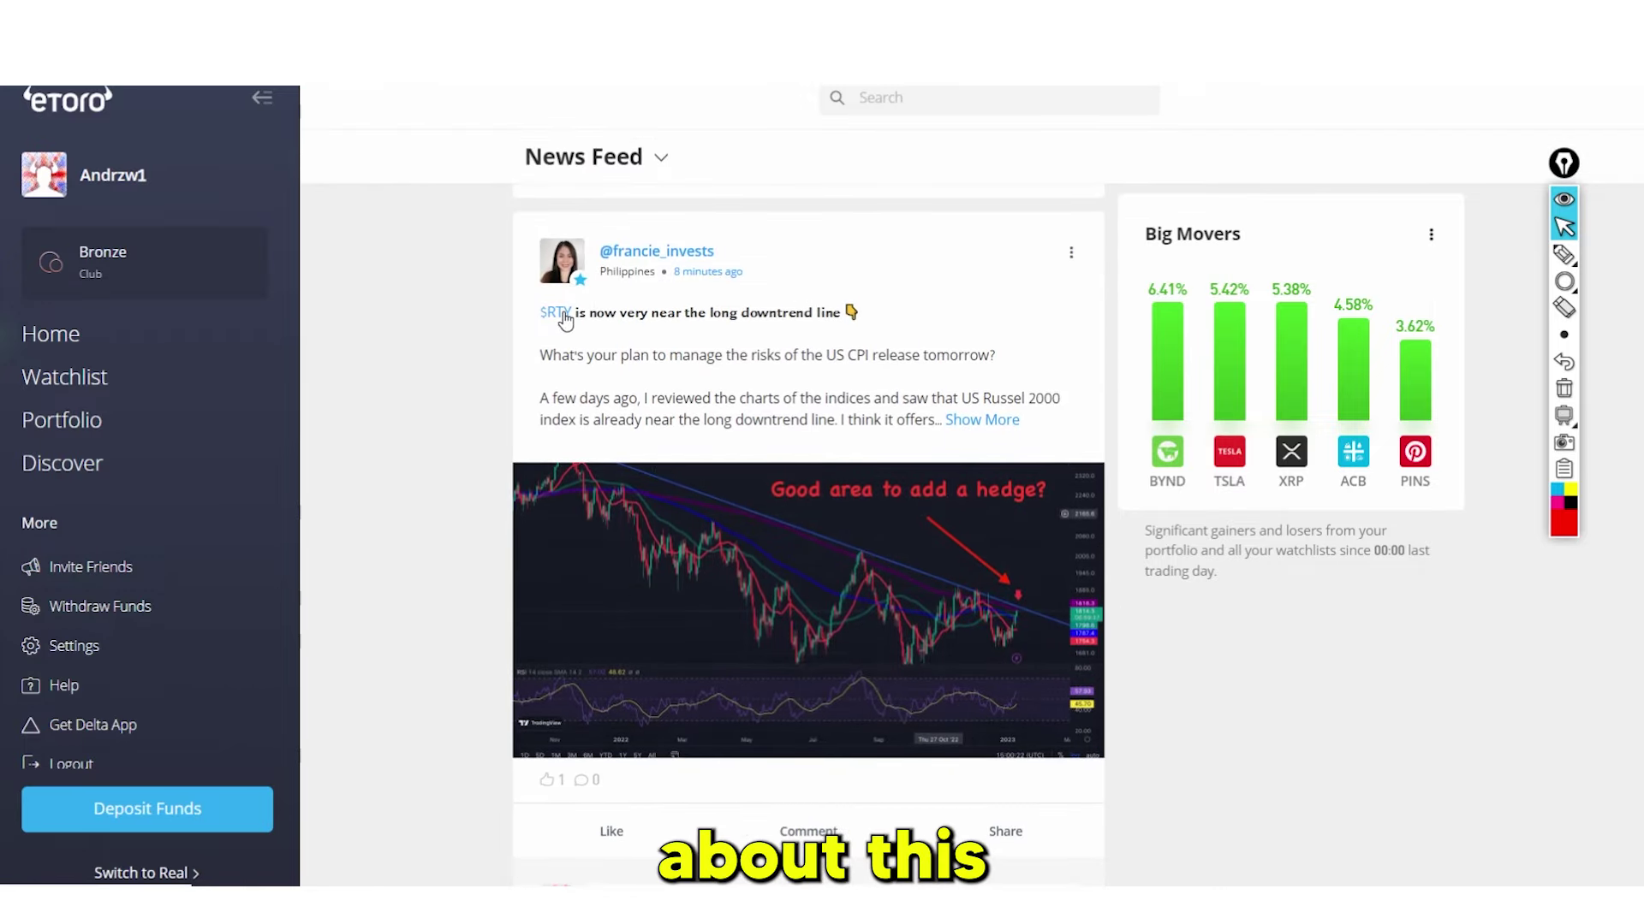
# Open the Russell 2000 (RTY) page and view its stats and price chart, including chart settings
pyautogui.click(561, 313)
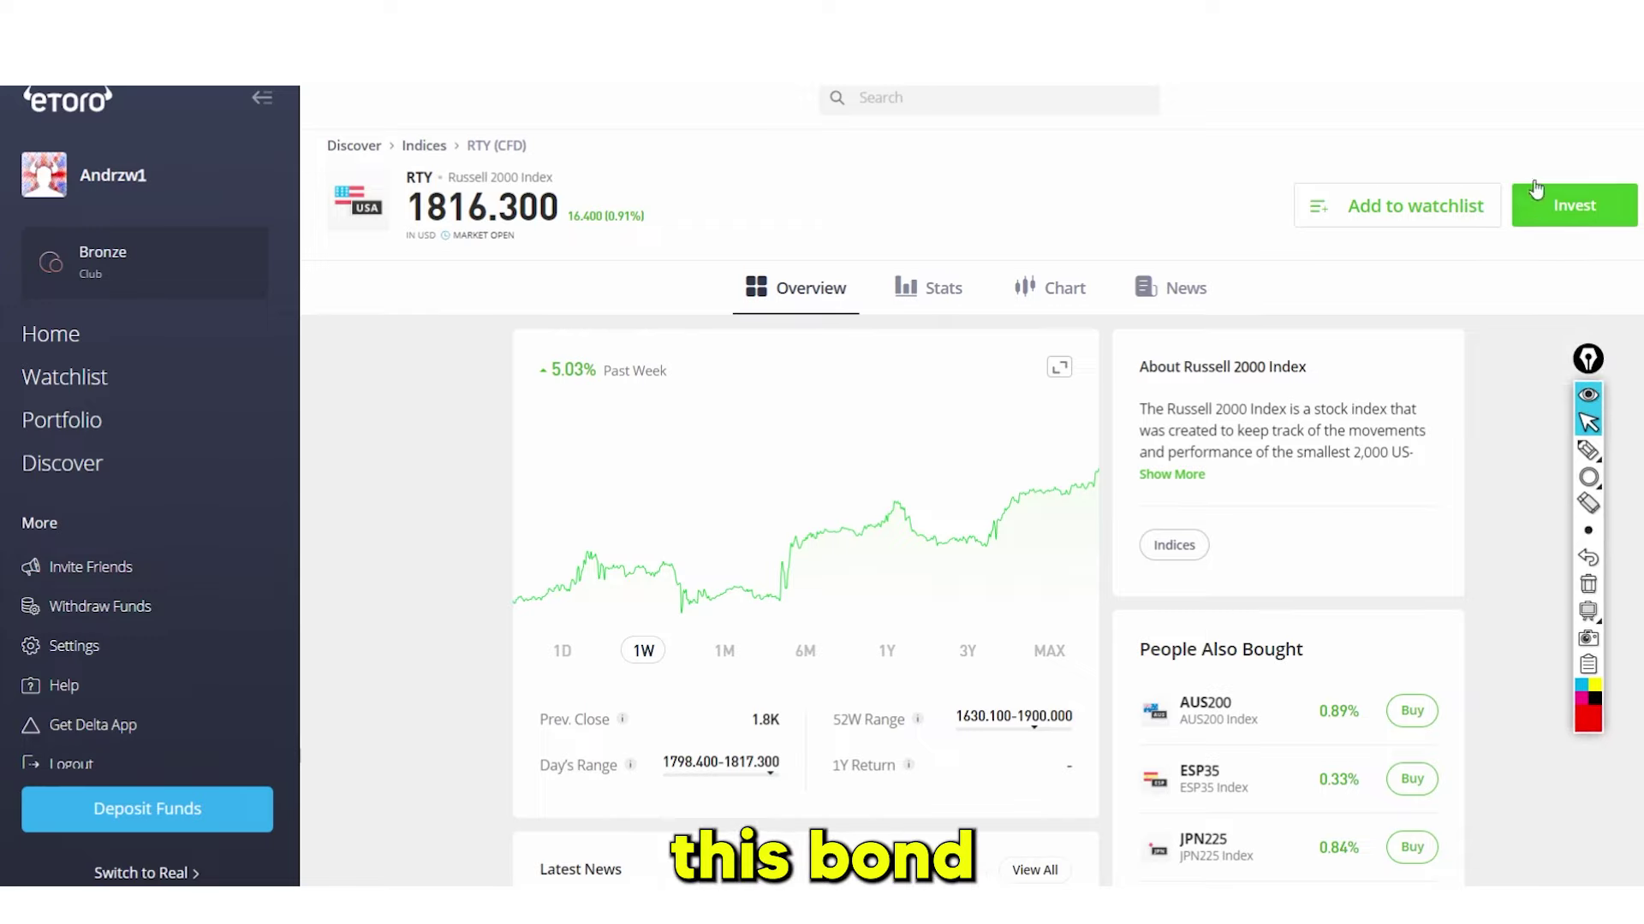
pyautogui.click(934, 291)
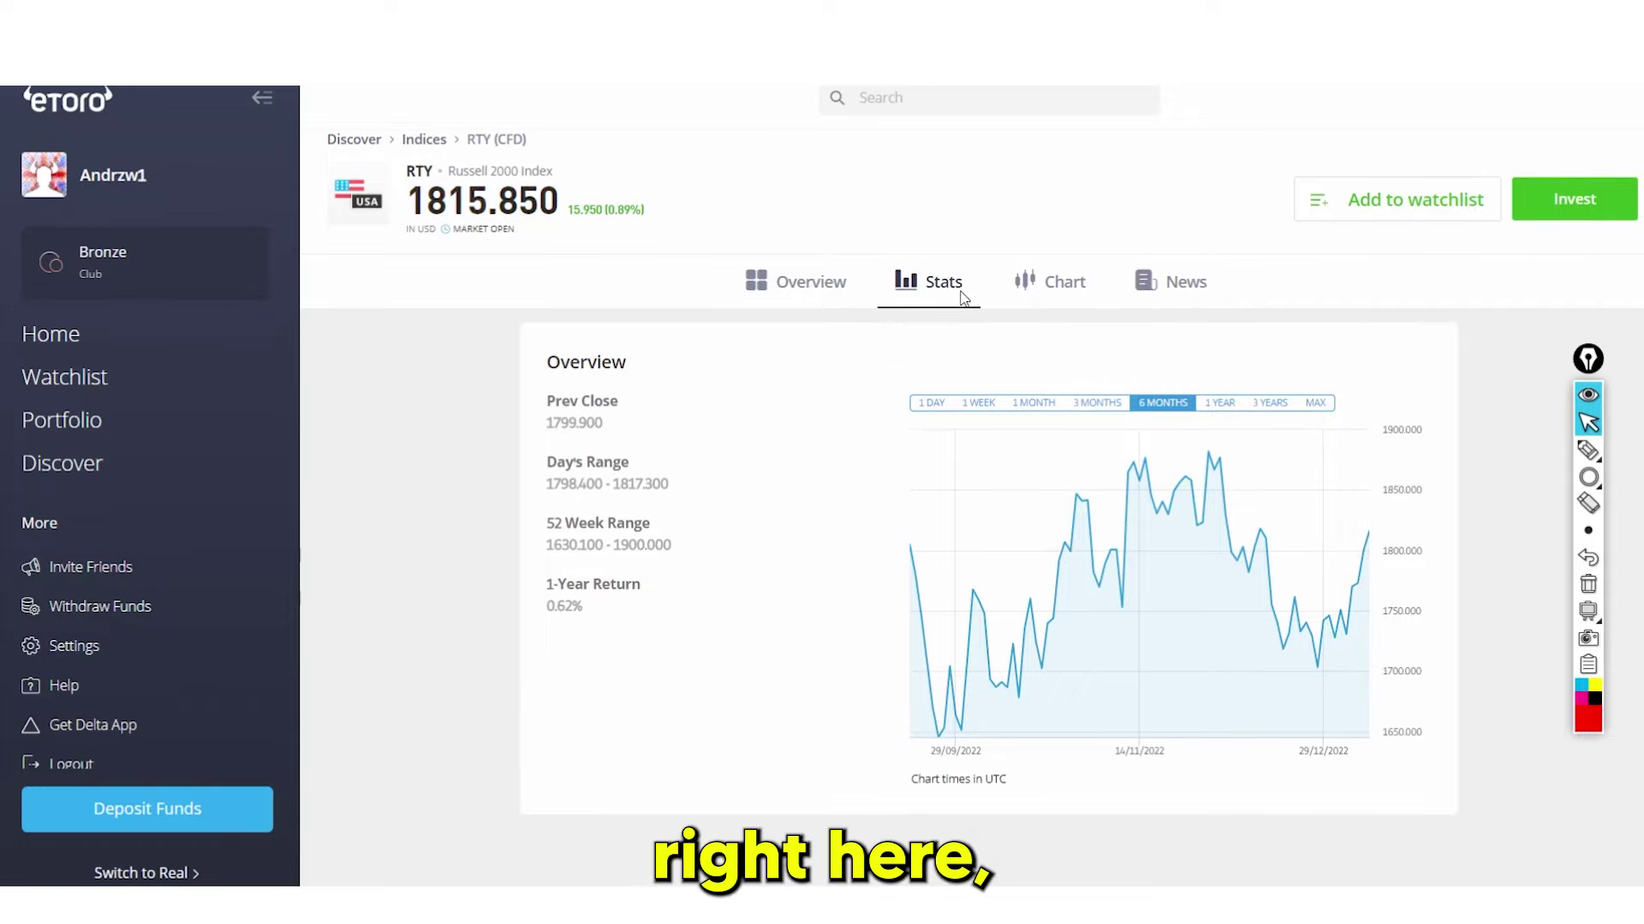
pyautogui.click(1055, 285)
pyautogui.moveTo(1588, 530)
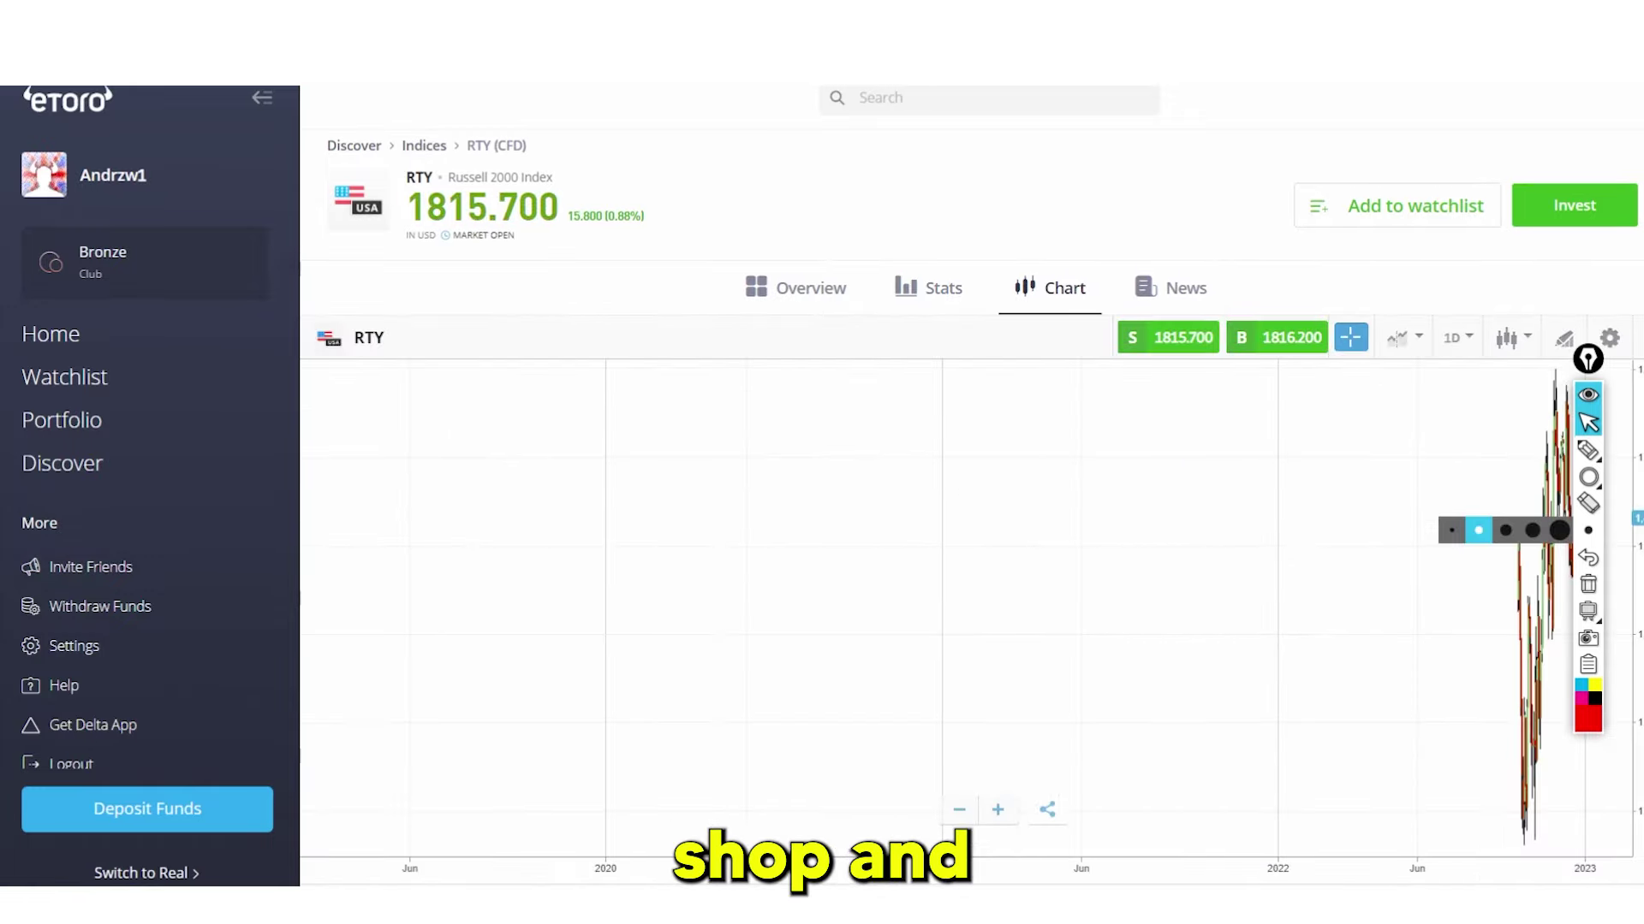
pyautogui.click(1564, 339)
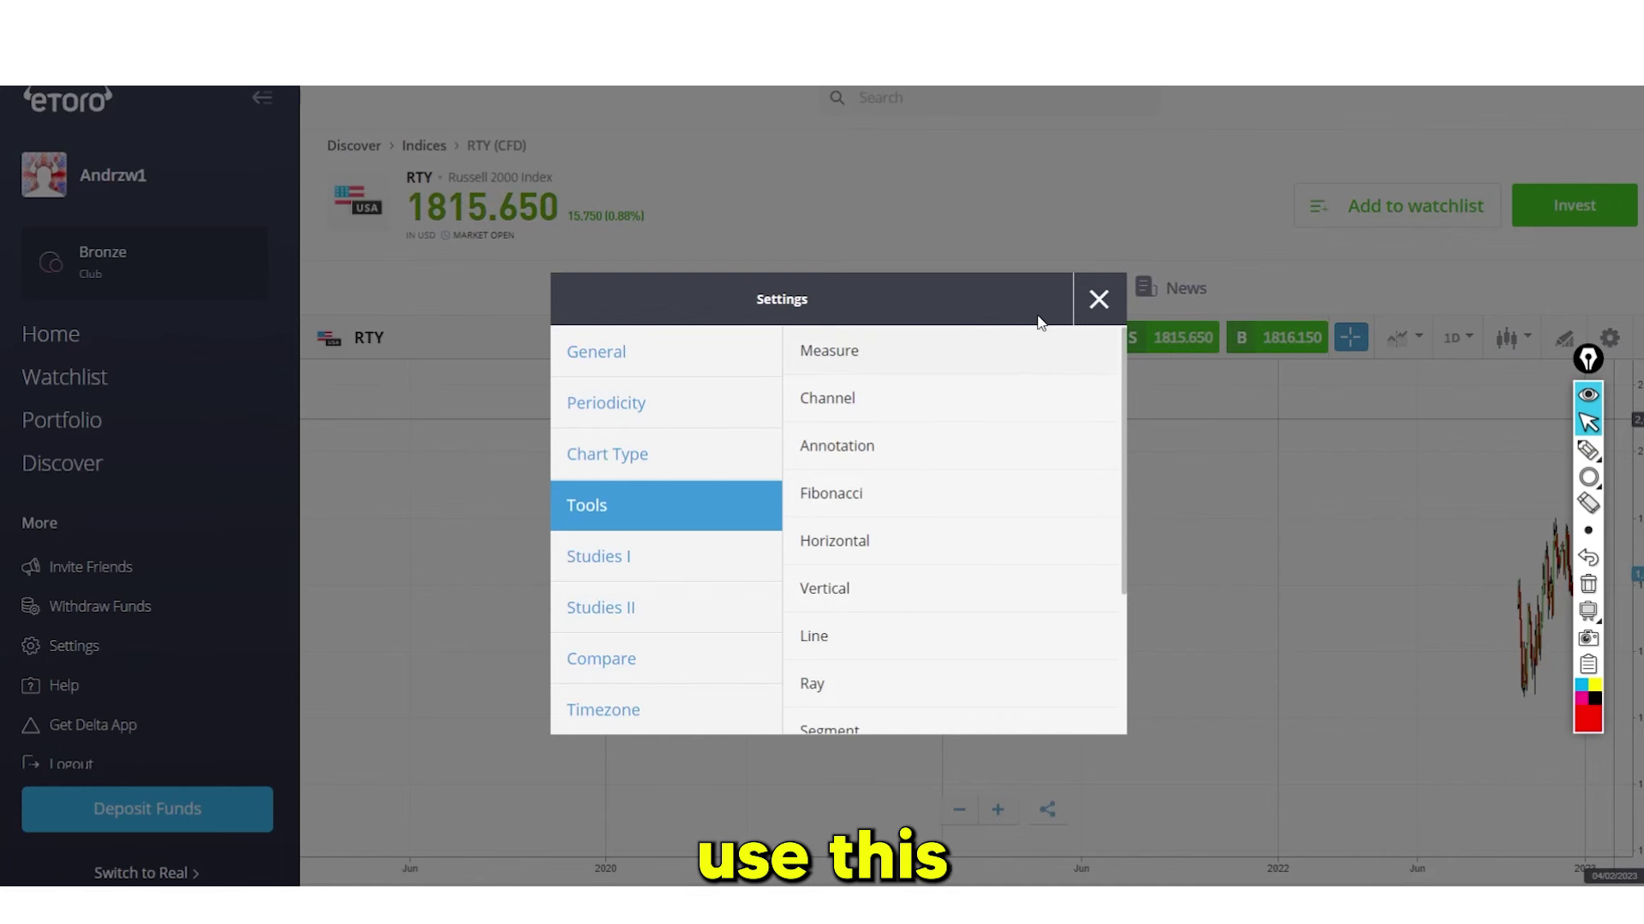
pyautogui.click(1098, 299)
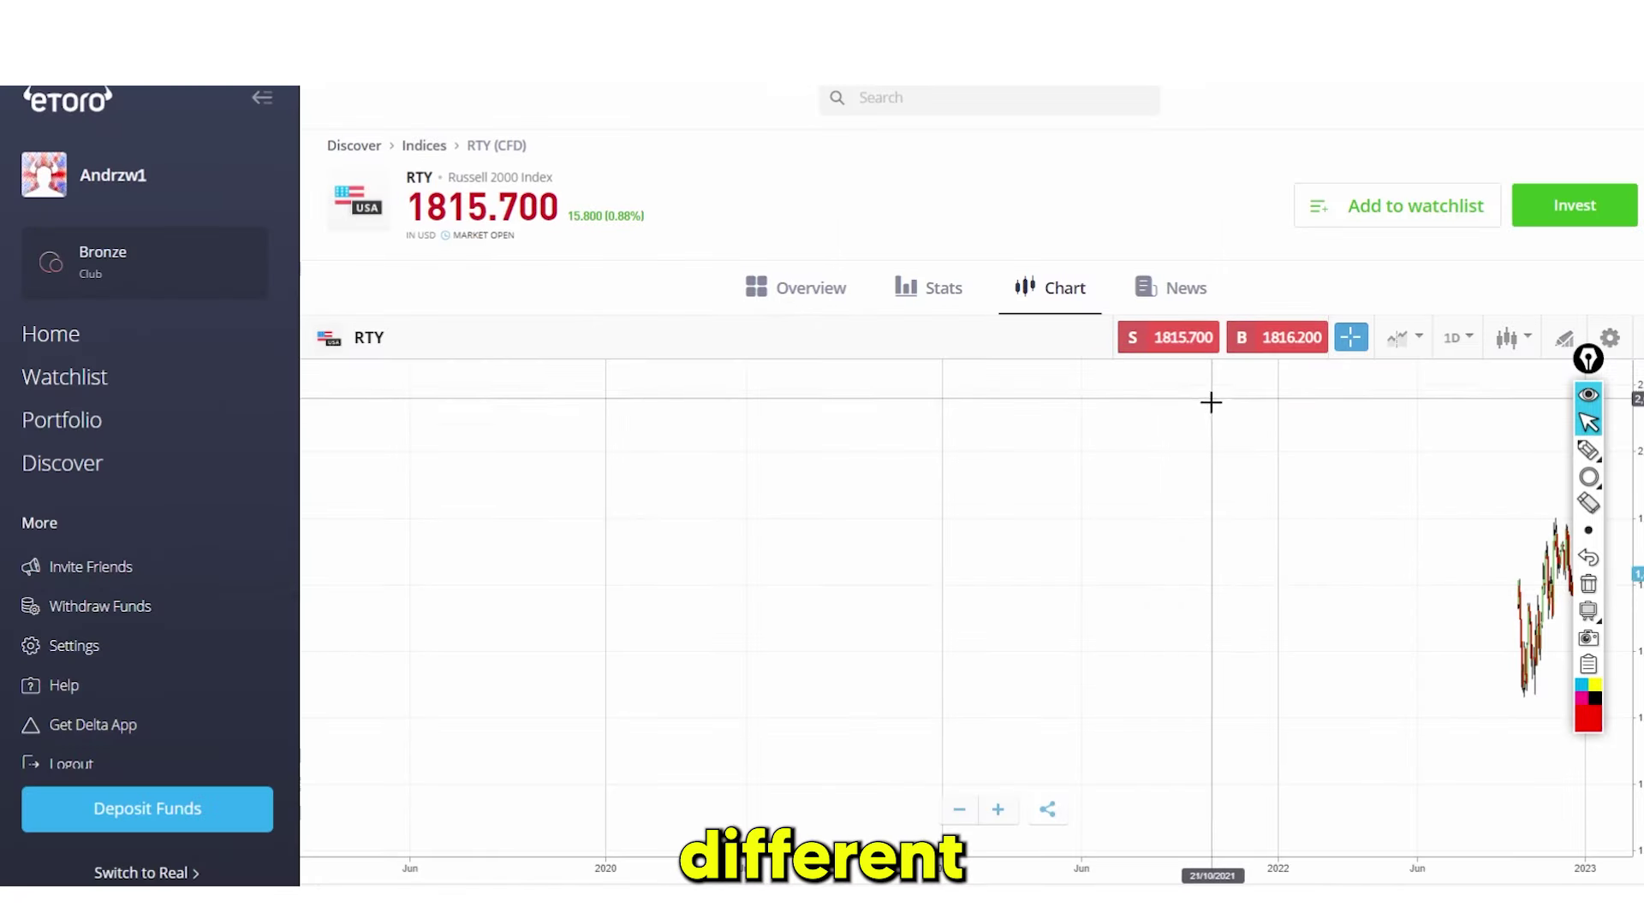
# Read the latest RTY news, then return to the Overview showing the -5.03% past-week chart
pyautogui.click(1171, 288)
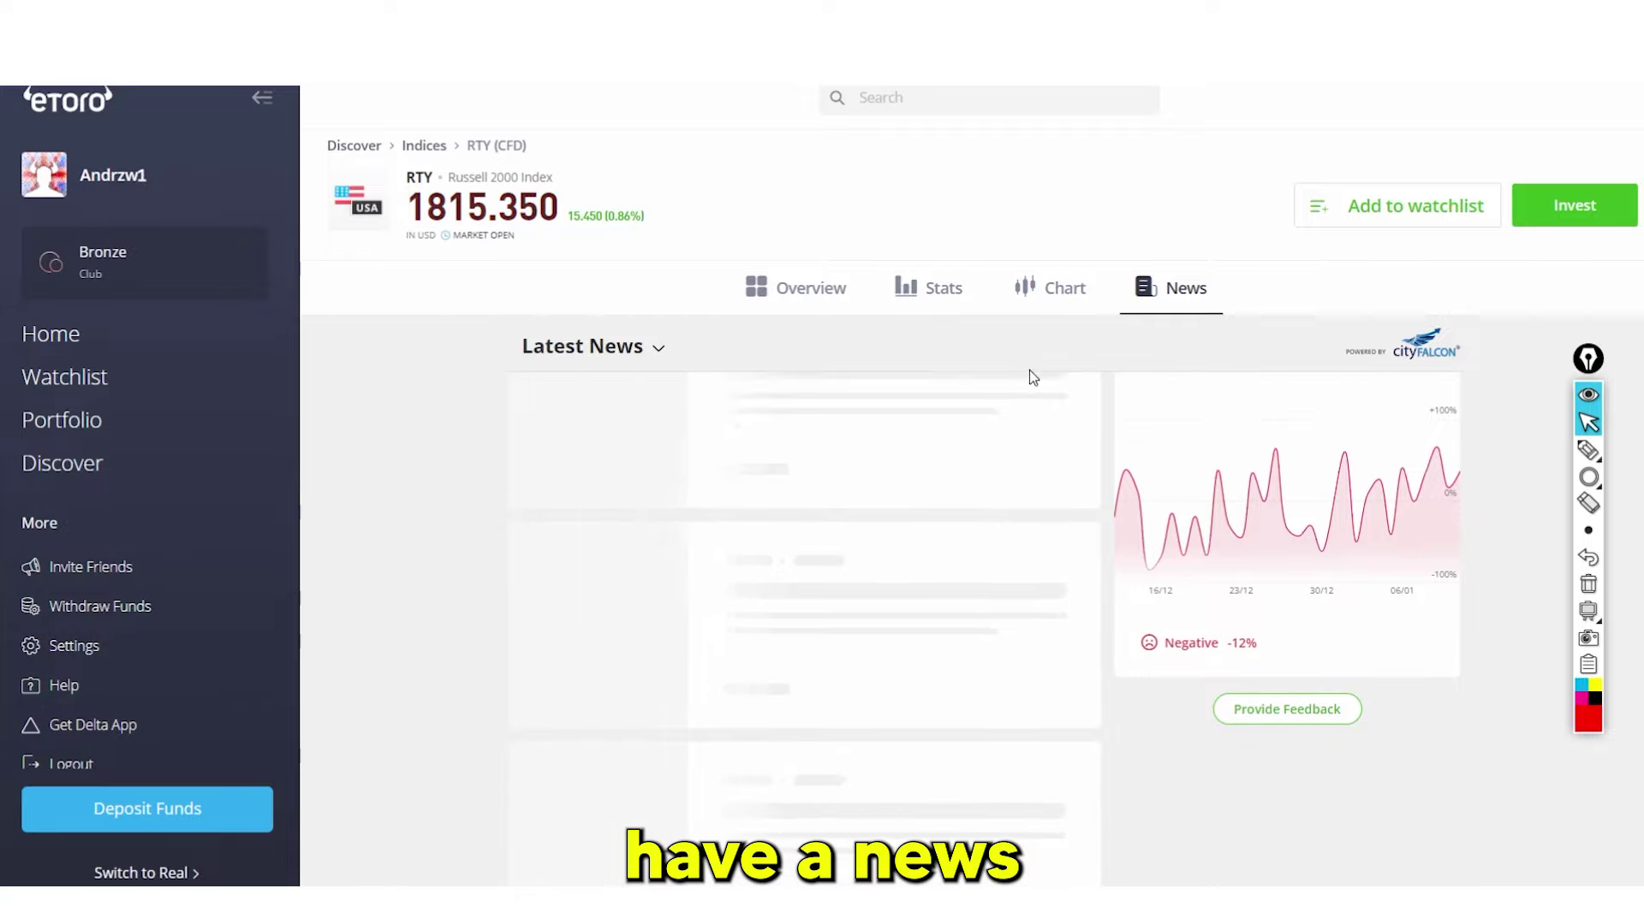
pyautogui.scroll(-3, 1053, 485)
pyautogui.scroll(3, 942, 494)
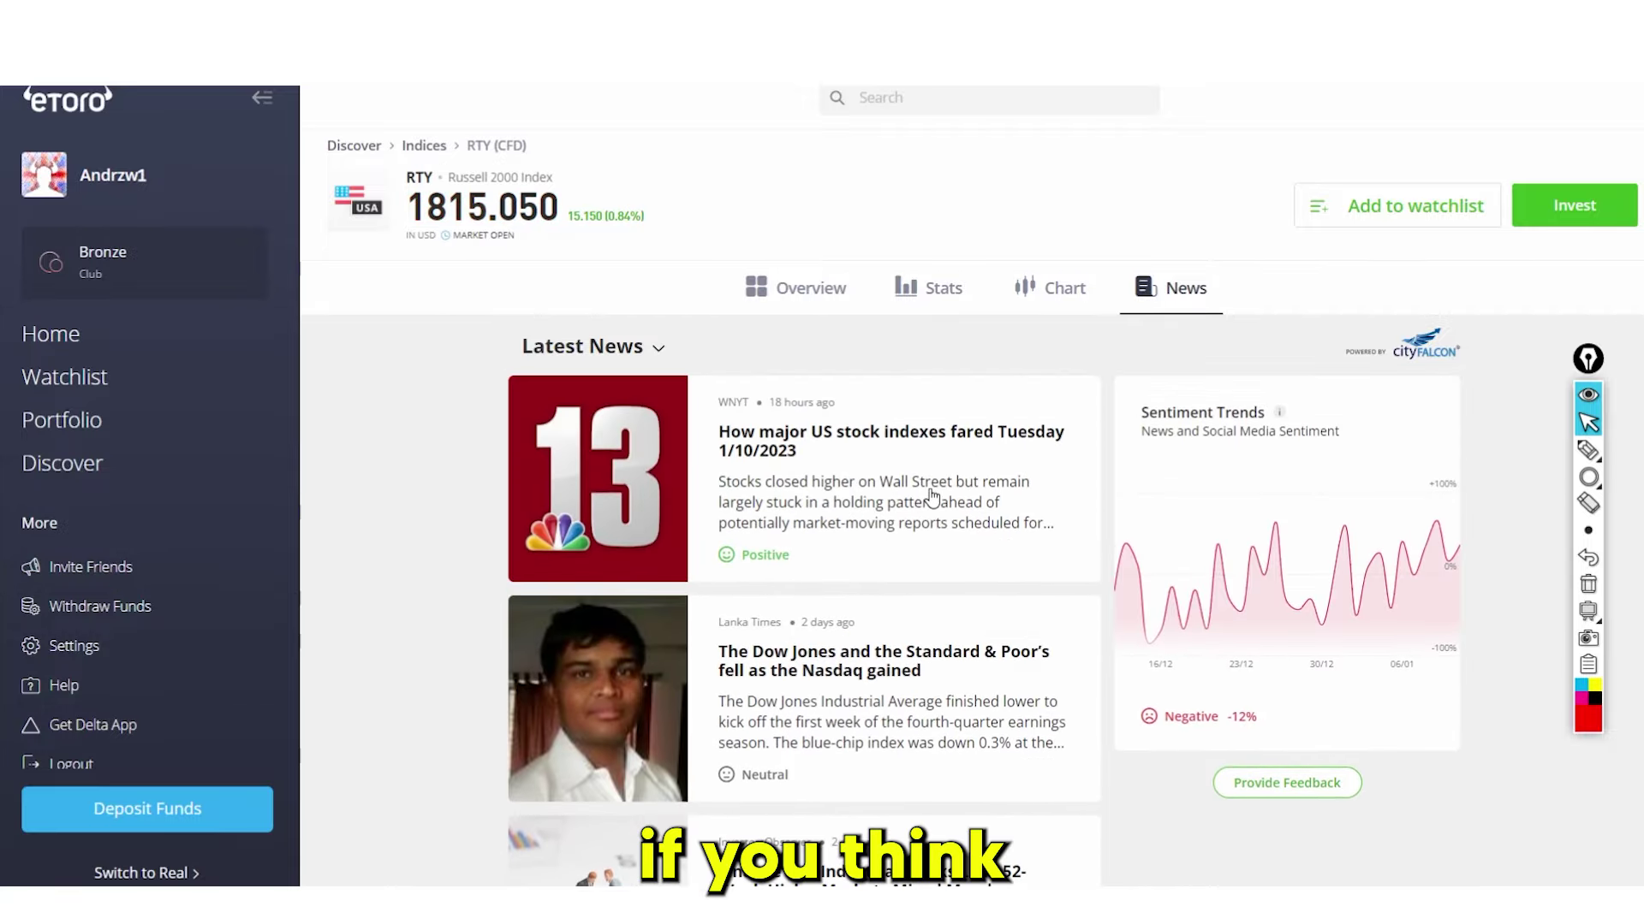
pyautogui.scroll(-4, 933, 496)
pyautogui.scroll(3, 933, 497)
pyautogui.click(1588, 477)
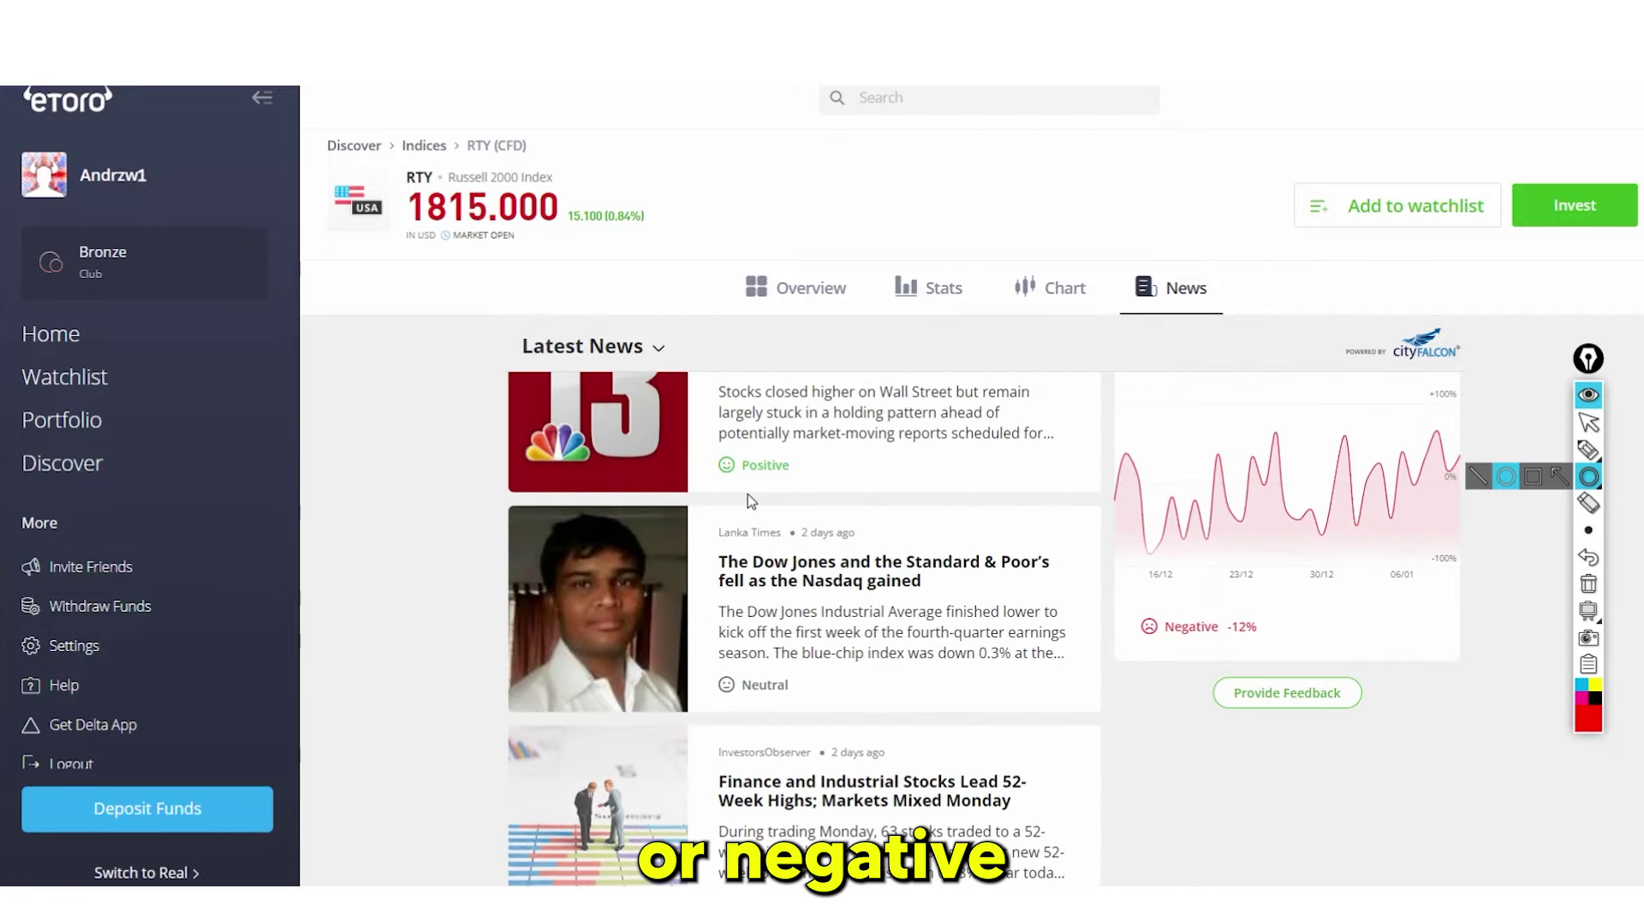
pyautogui.moveTo(698, 435); pyautogui.dragTo(811, 488)
pyautogui.moveTo(685, 664); pyautogui.dragTo(800, 712)
pyautogui.click(1588, 583)
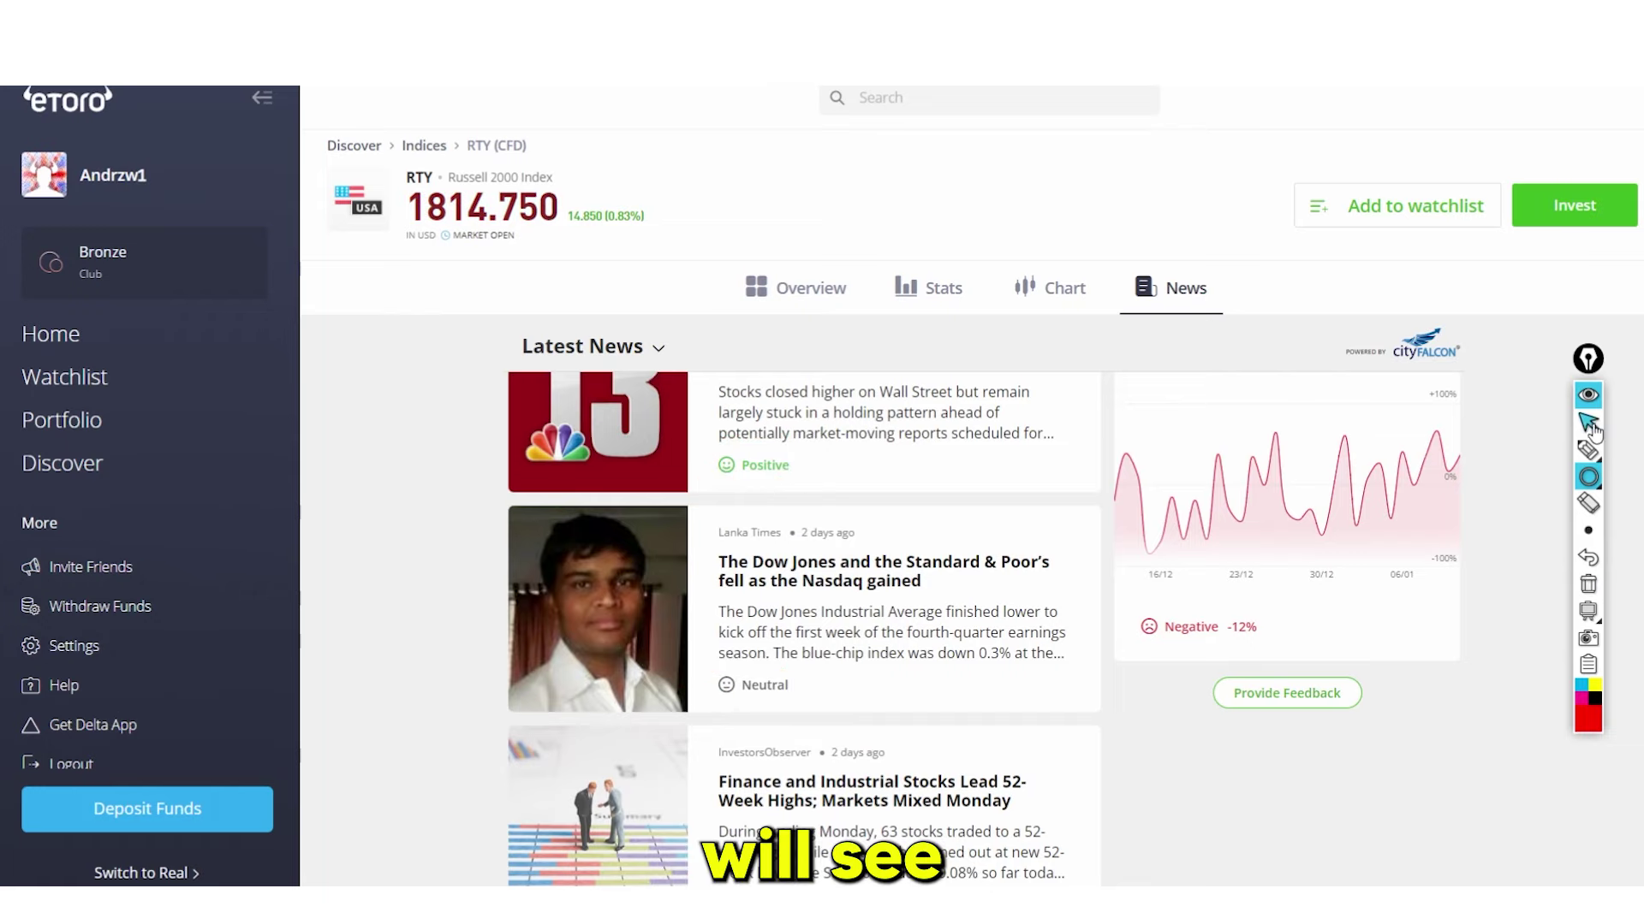
pyautogui.click(1588, 422)
pyautogui.click(795, 287)
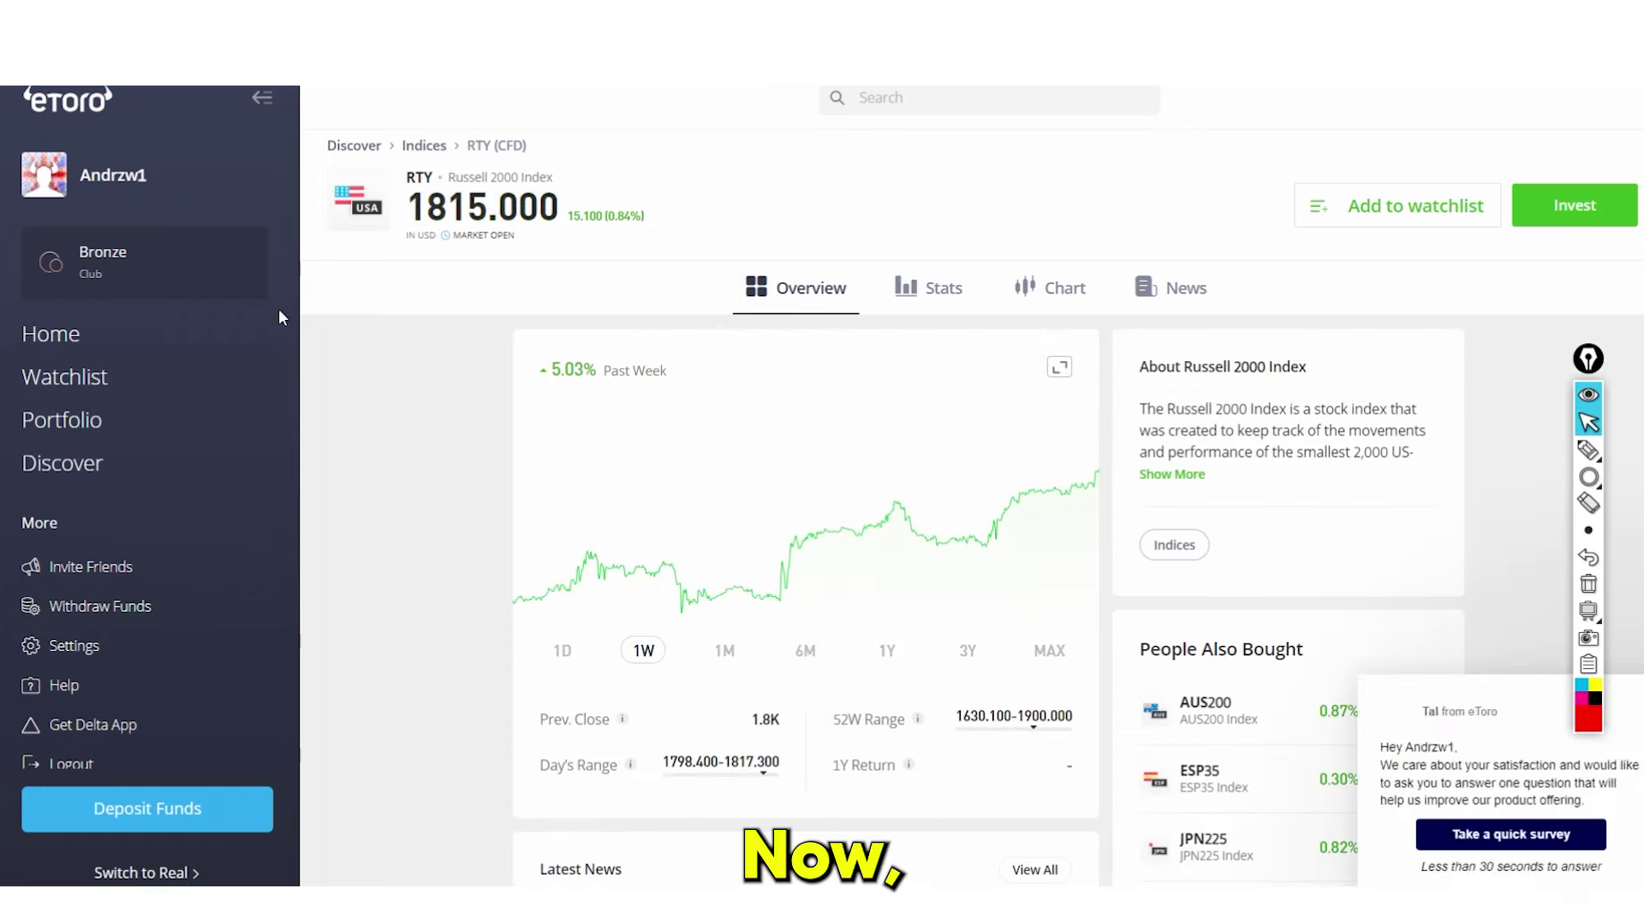
# View the empty virtual portfolio, scroll the Home feed, and go to the Discover markets page
pyautogui.click(159, 435)
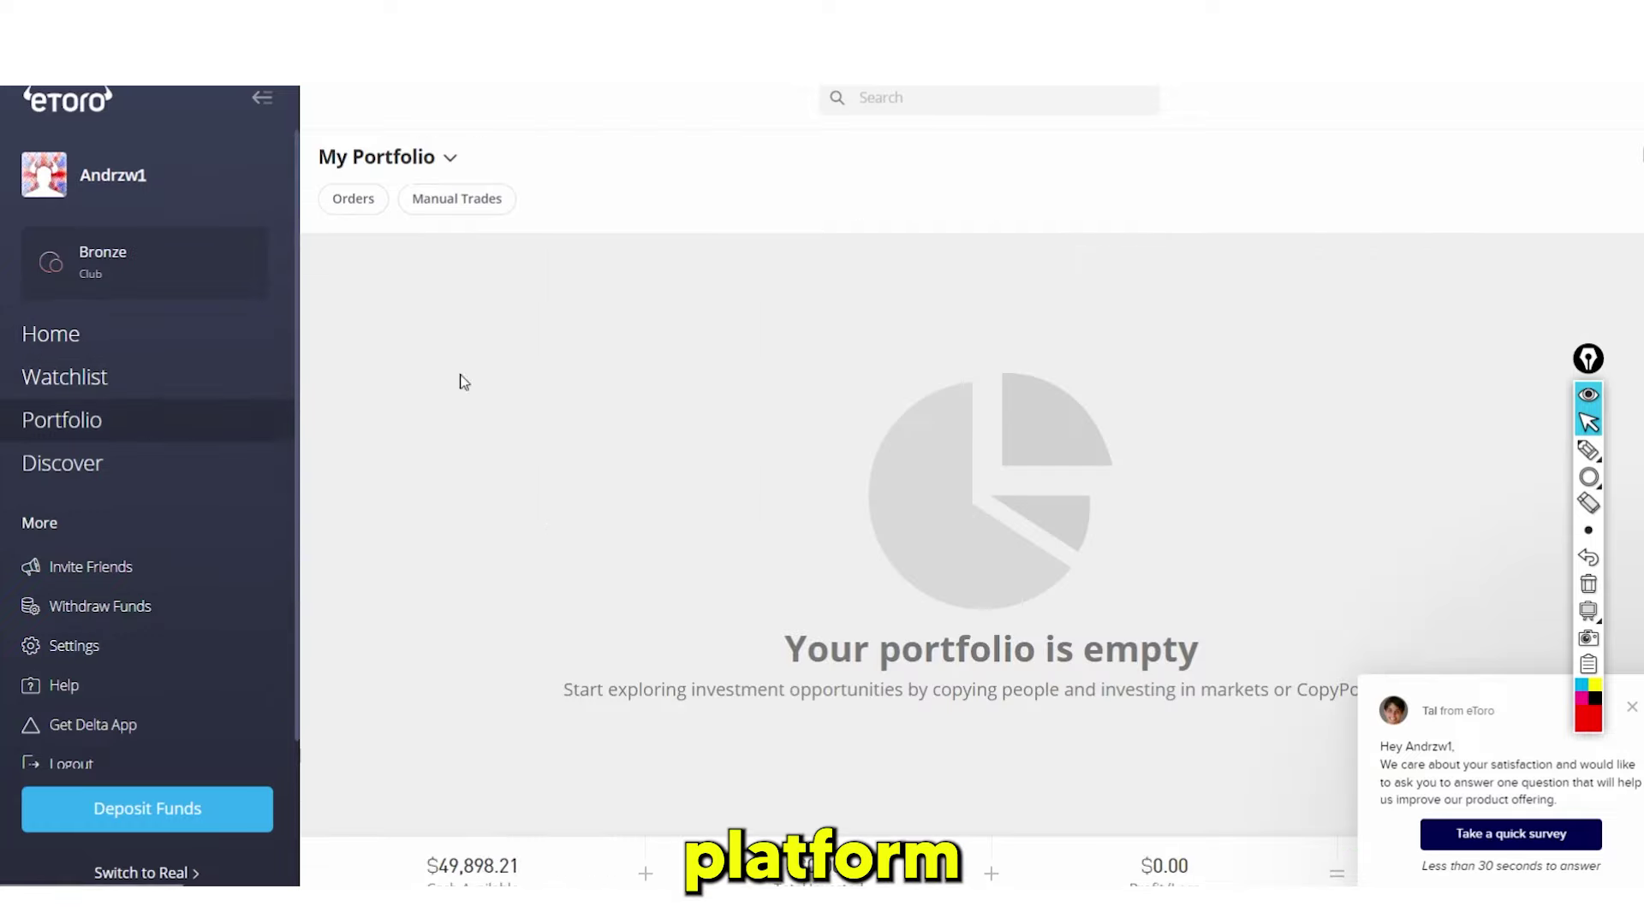
pyautogui.click(157, 334)
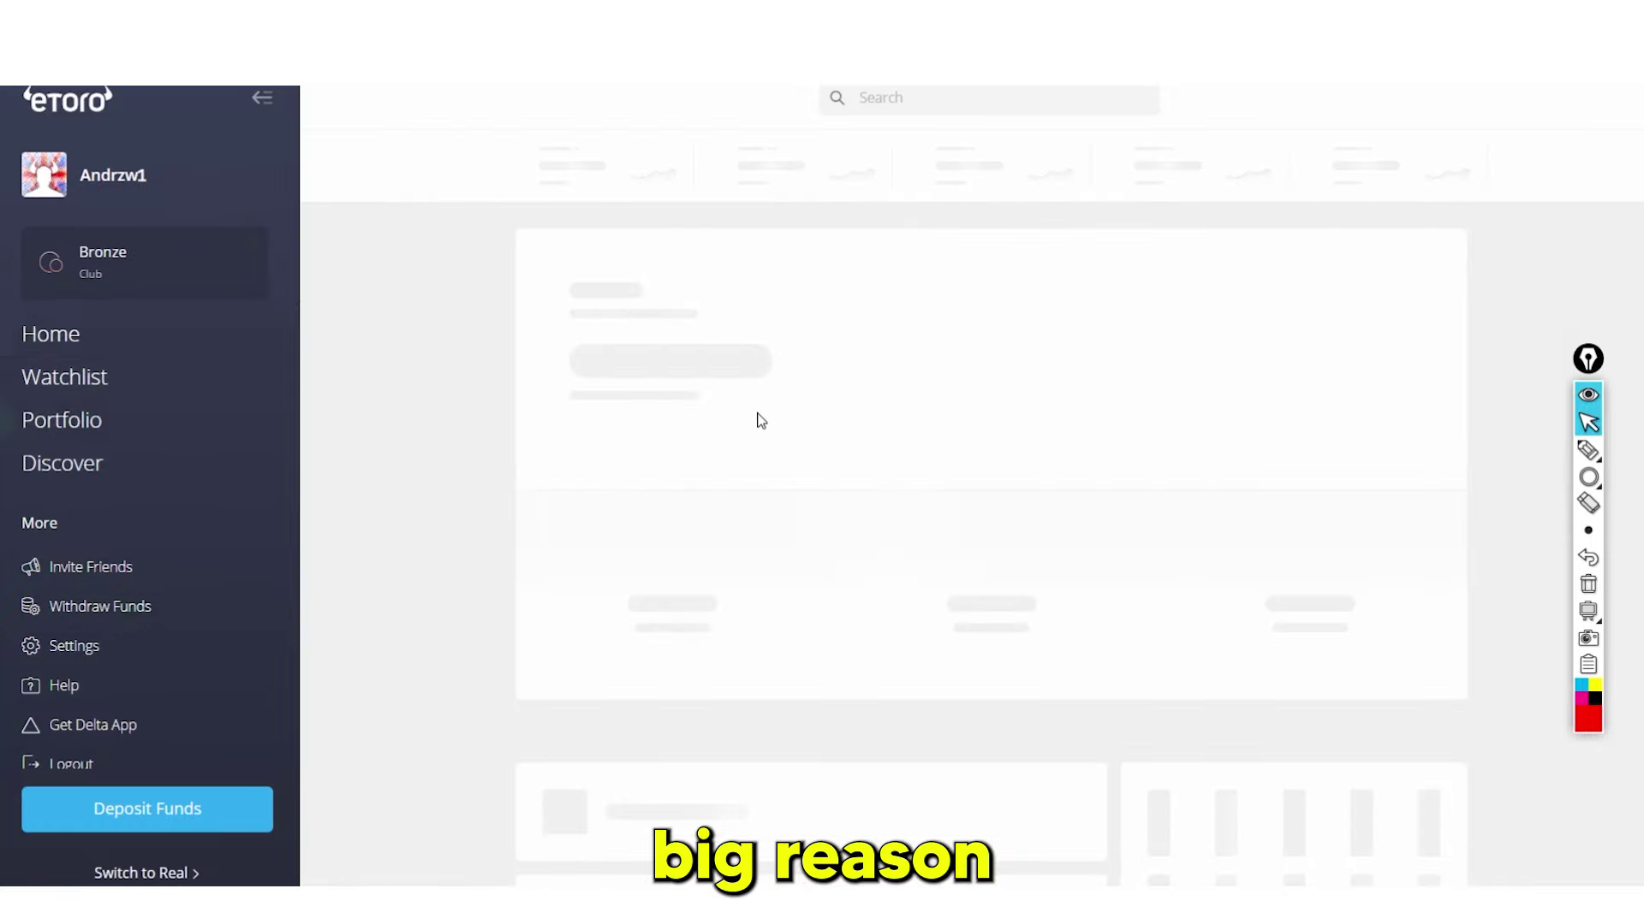
pyautogui.scroll(-3, 757, 334)
pyautogui.scroll(-7, 757, 333)
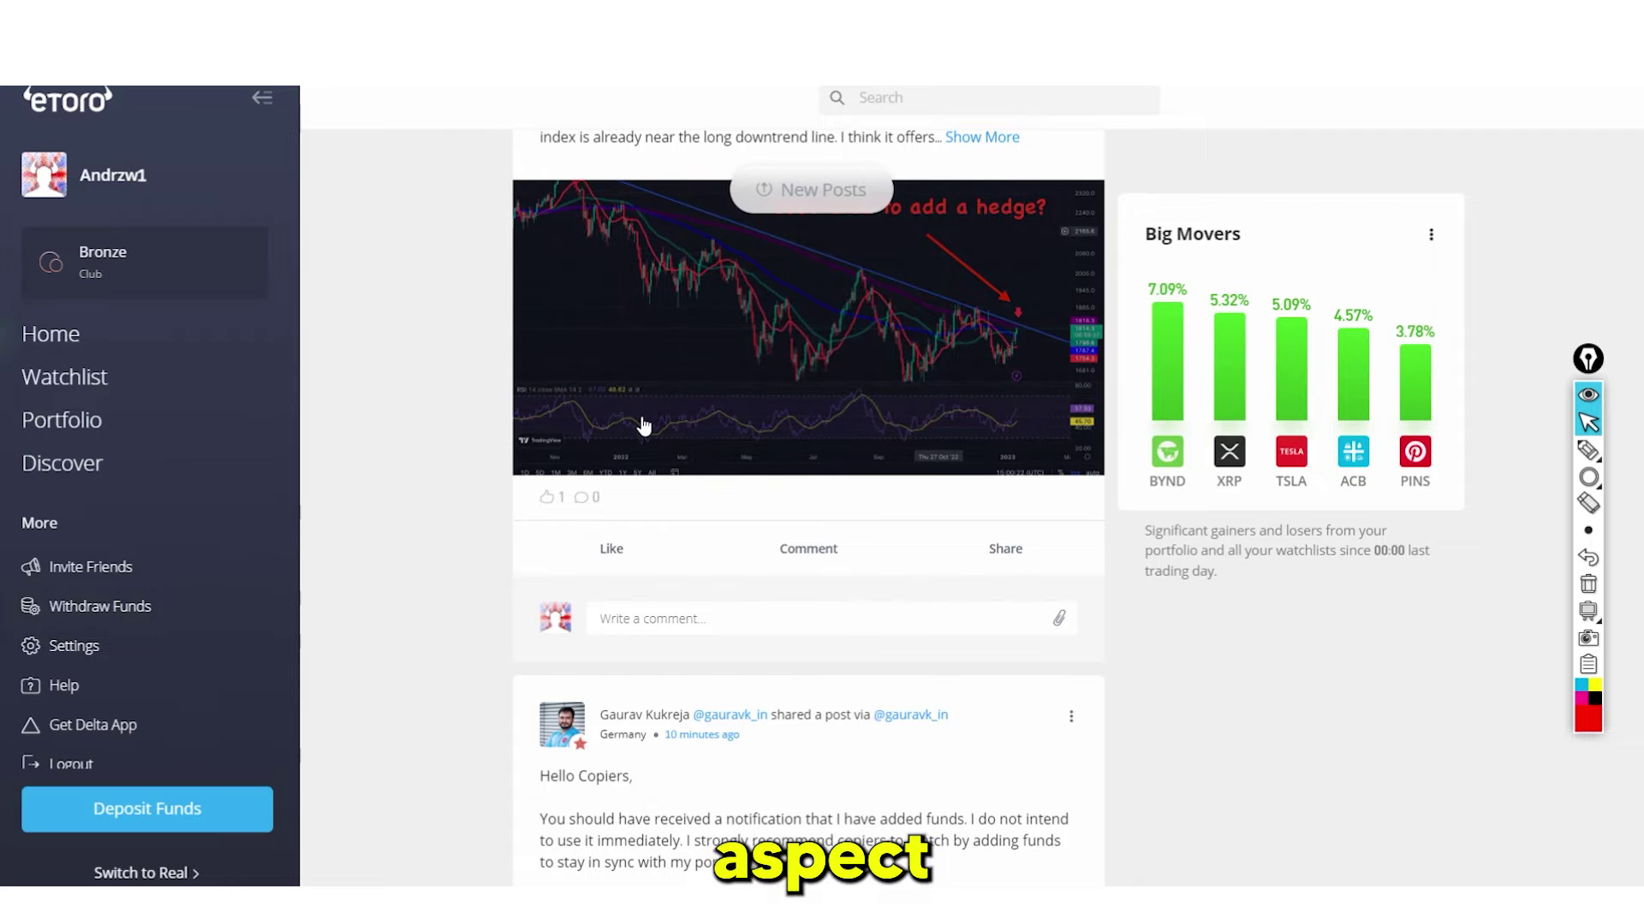
pyautogui.click(198, 464)
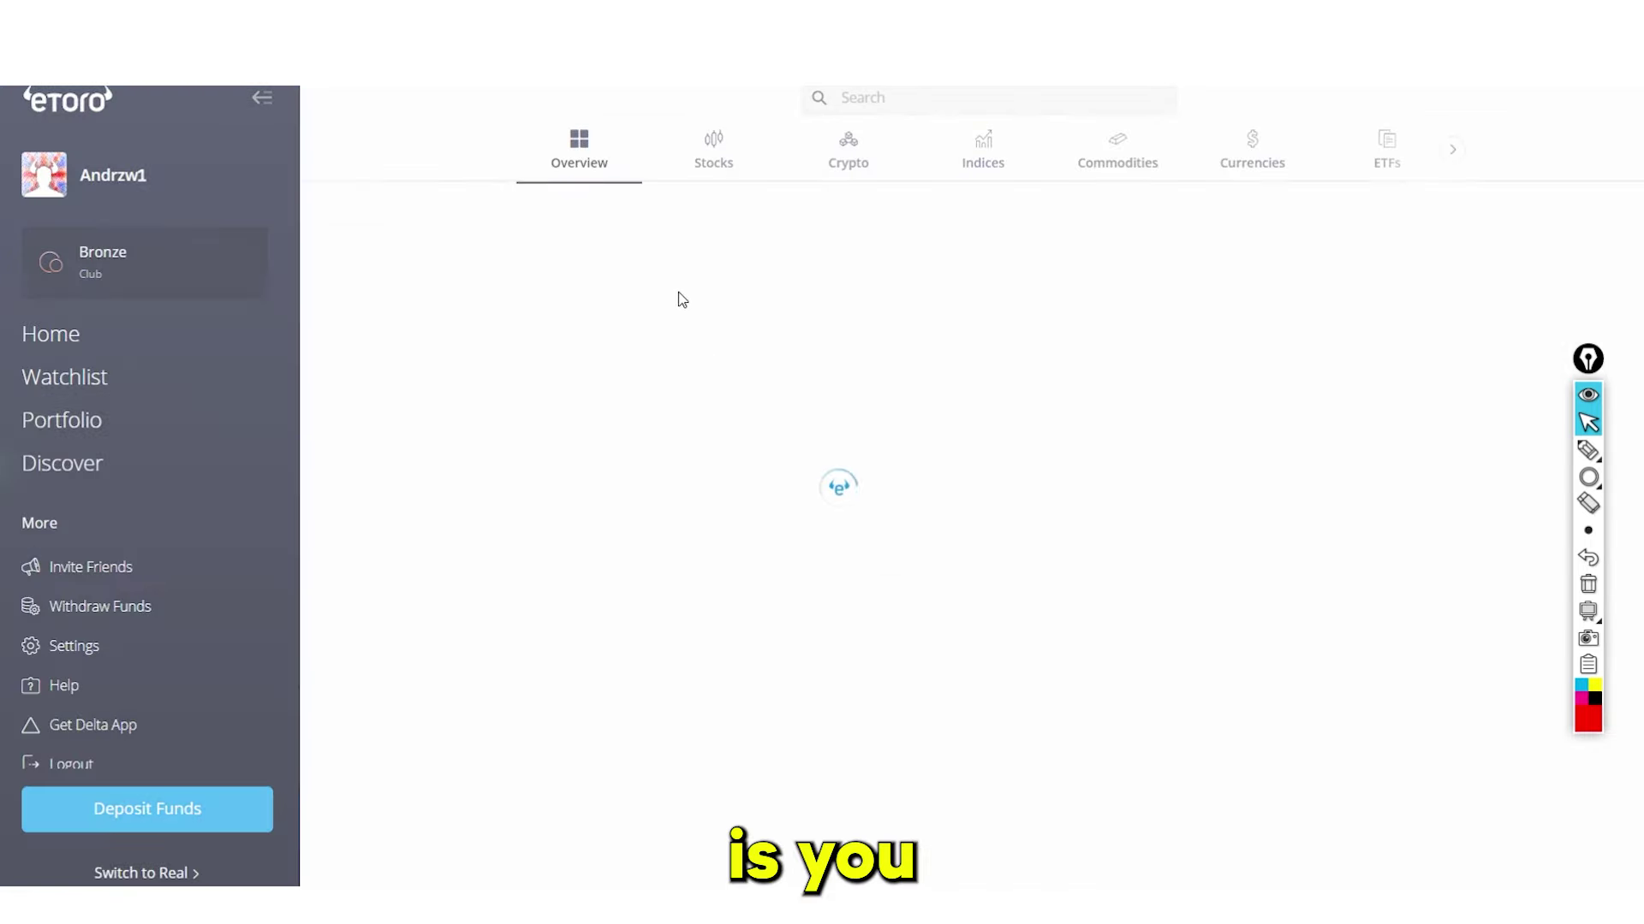
# Scroll to CopyTrader, circle its heading and underline its subtitle in red, then clear both marks
pyautogui.scroll(-5, 785, 385)
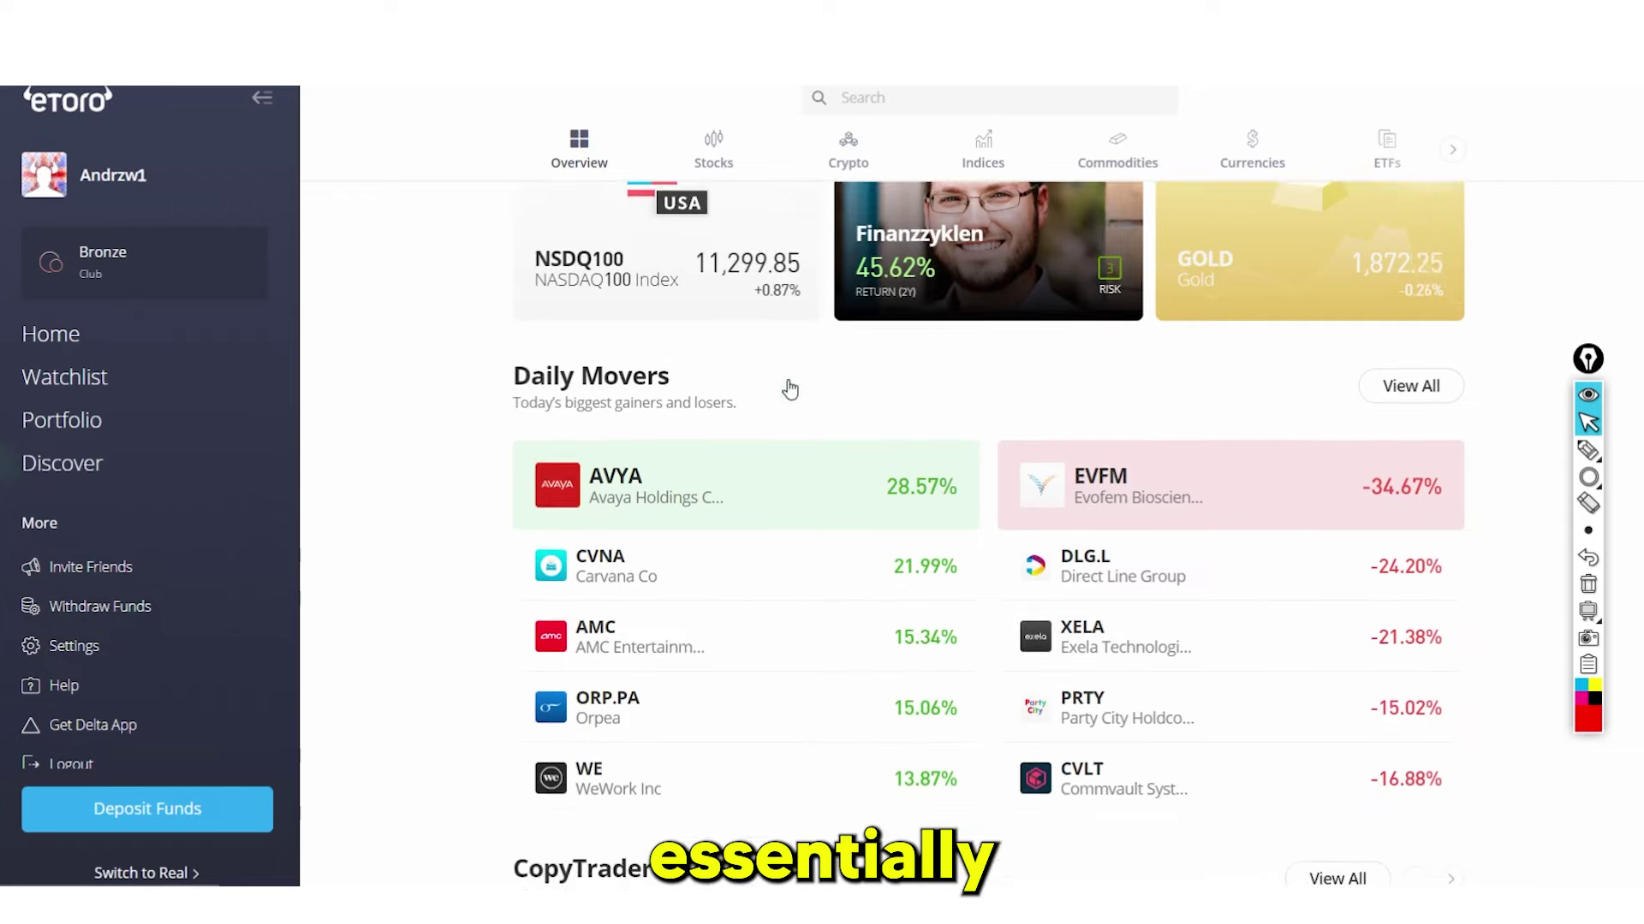
pyautogui.scroll(-3, 800, 390)
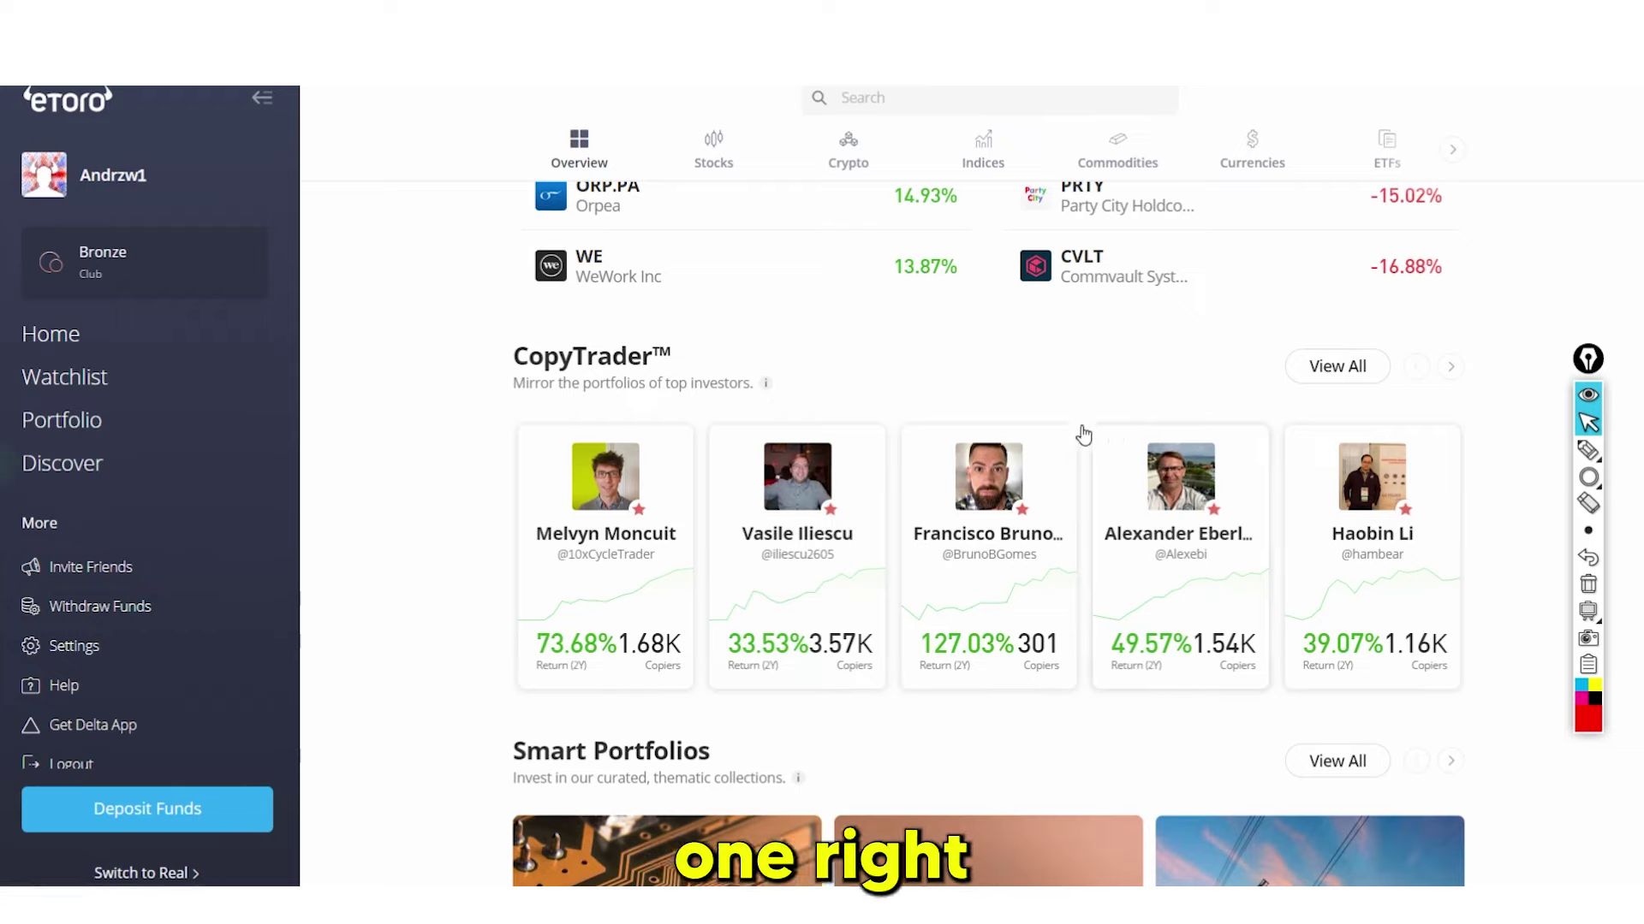
pyautogui.click(1588, 477)
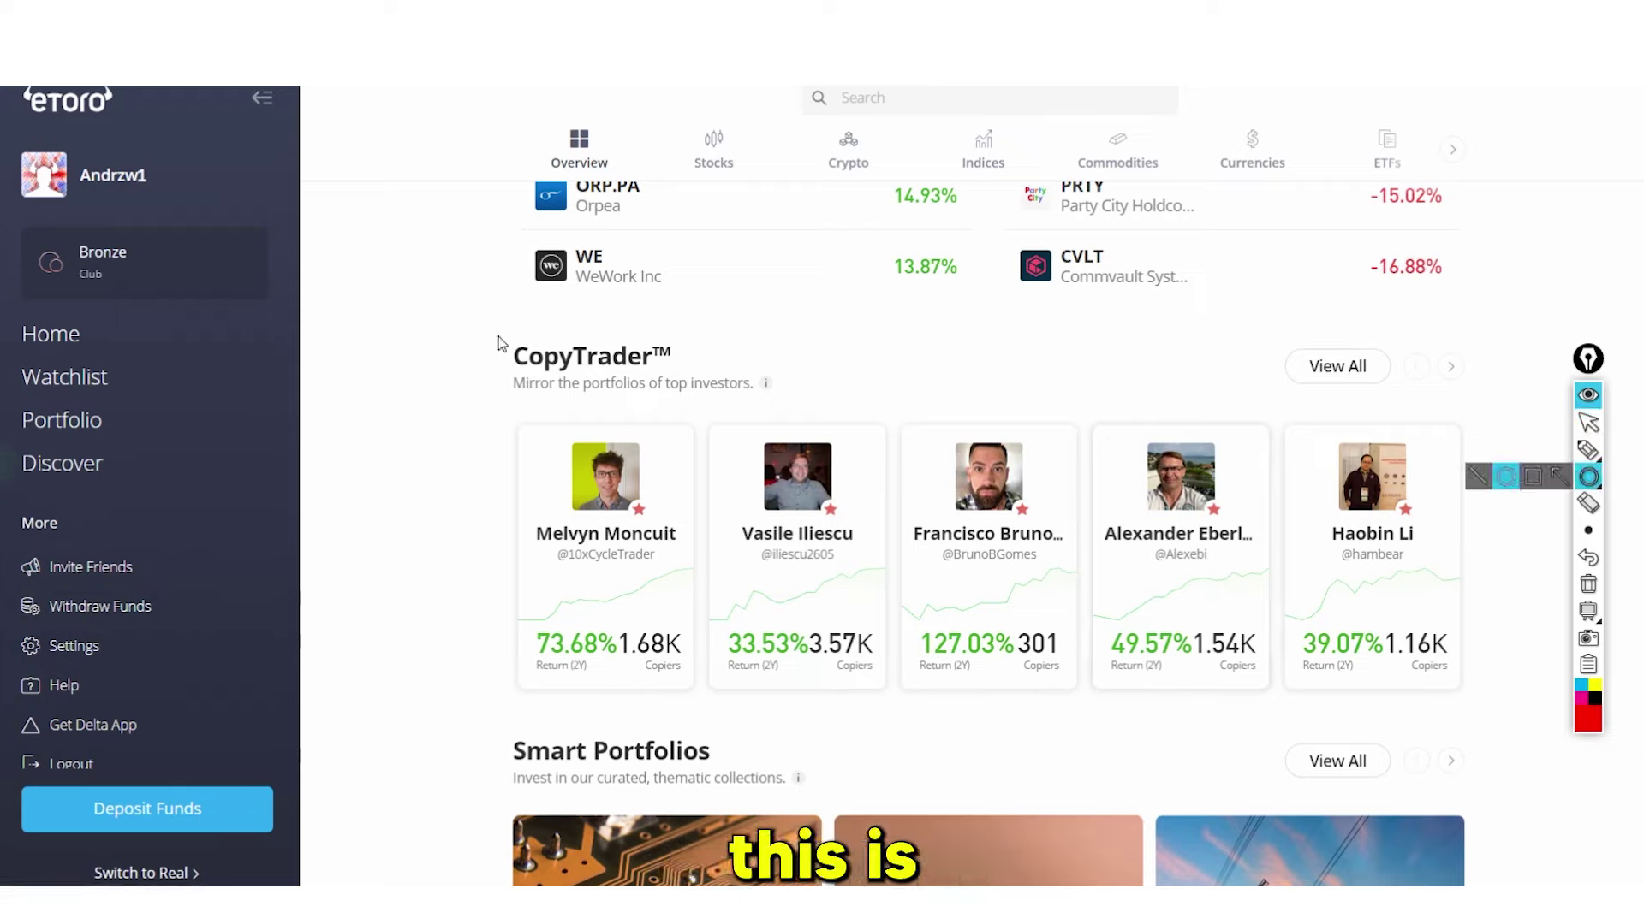
pyautogui.moveTo(501, 342)
pyautogui.mouseDown()
pyautogui.moveTo(731, 415)
pyautogui.moveTo(711, 383)
pyautogui.mouseUp()
pyautogui.click(1587, 583)
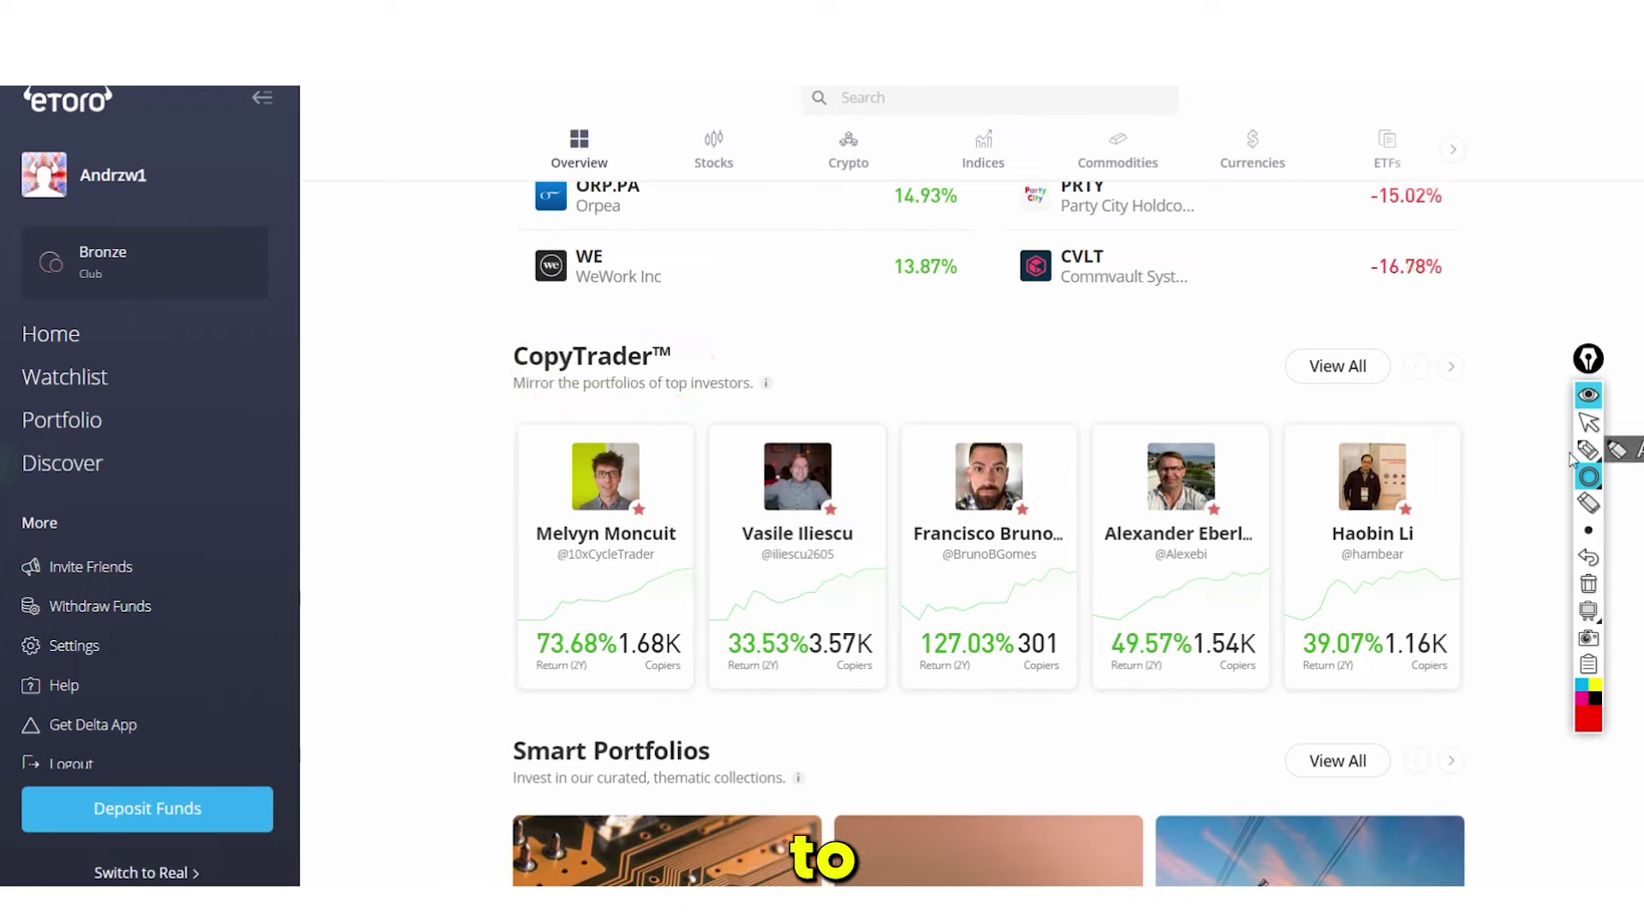
pyautogui.moveTo(499, 404); pyautogui.dragTo(767, 404)
pyautogui.click(1587, 584)
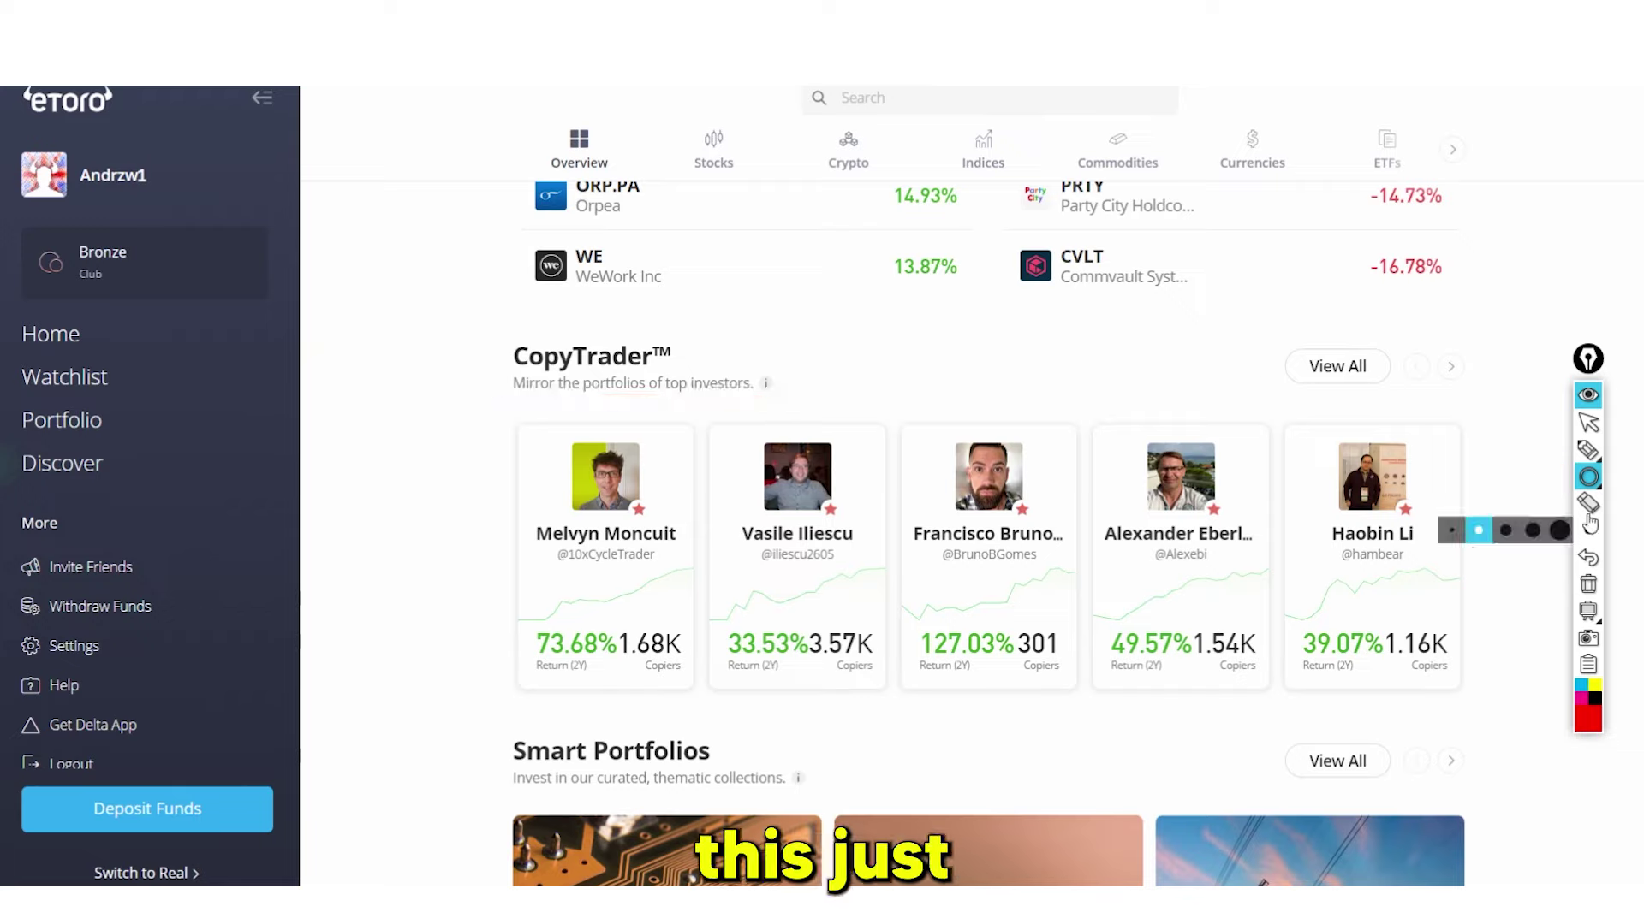
pyautogui.click(1588, 422)
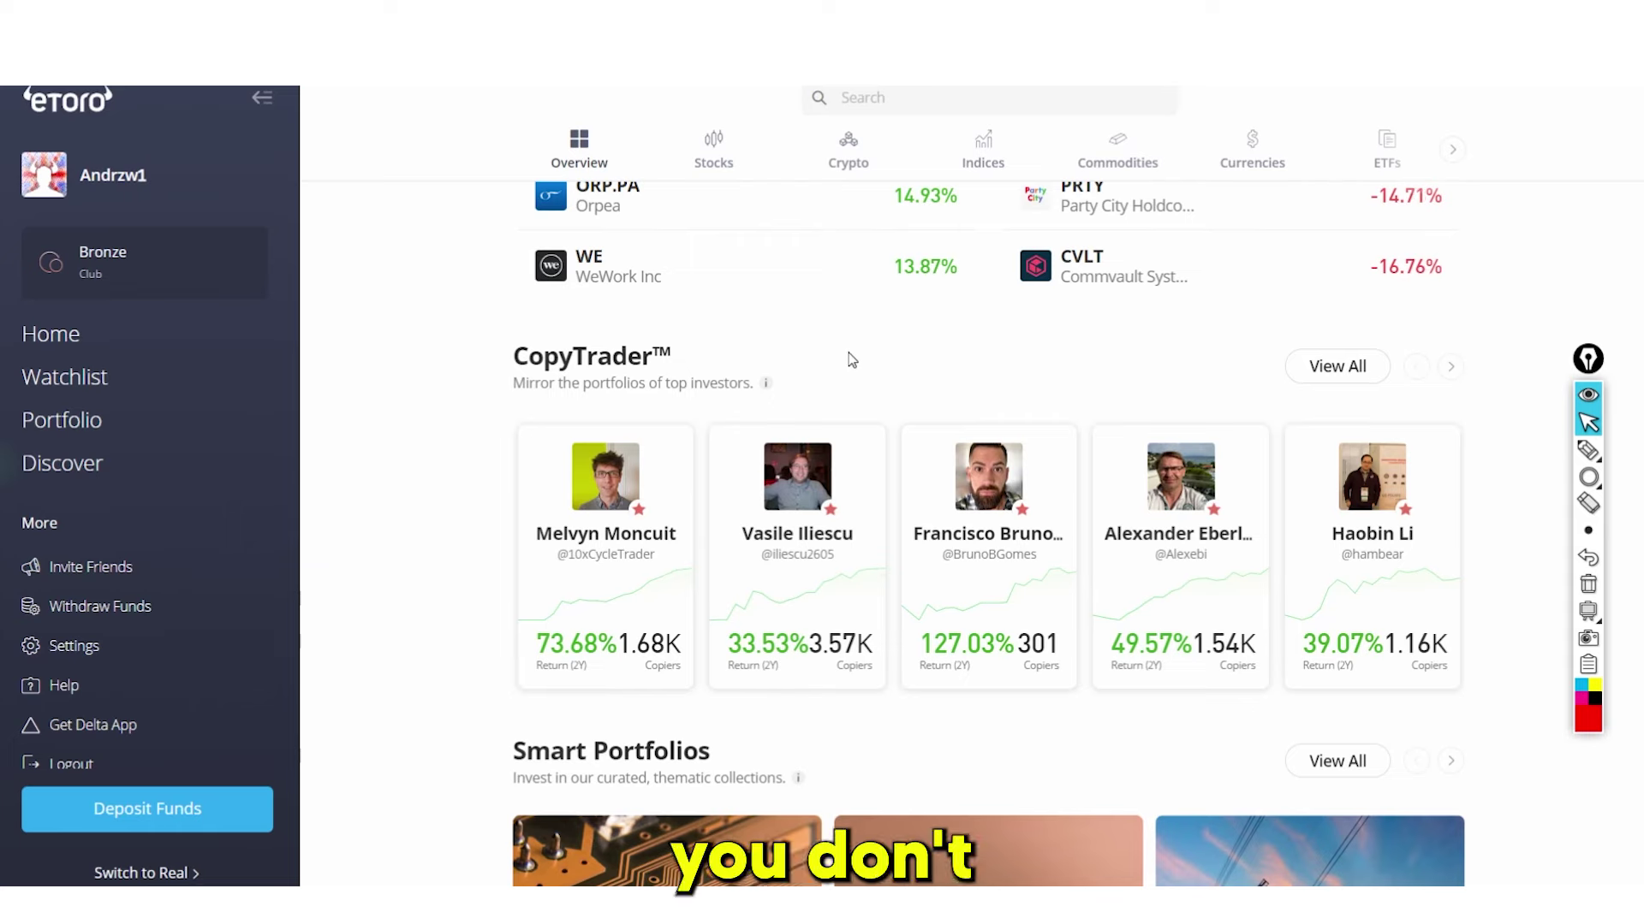
# Outline the five CopyTrader investor cards with a red rectangle
pyautogui.scroll(-1, 851, 360)
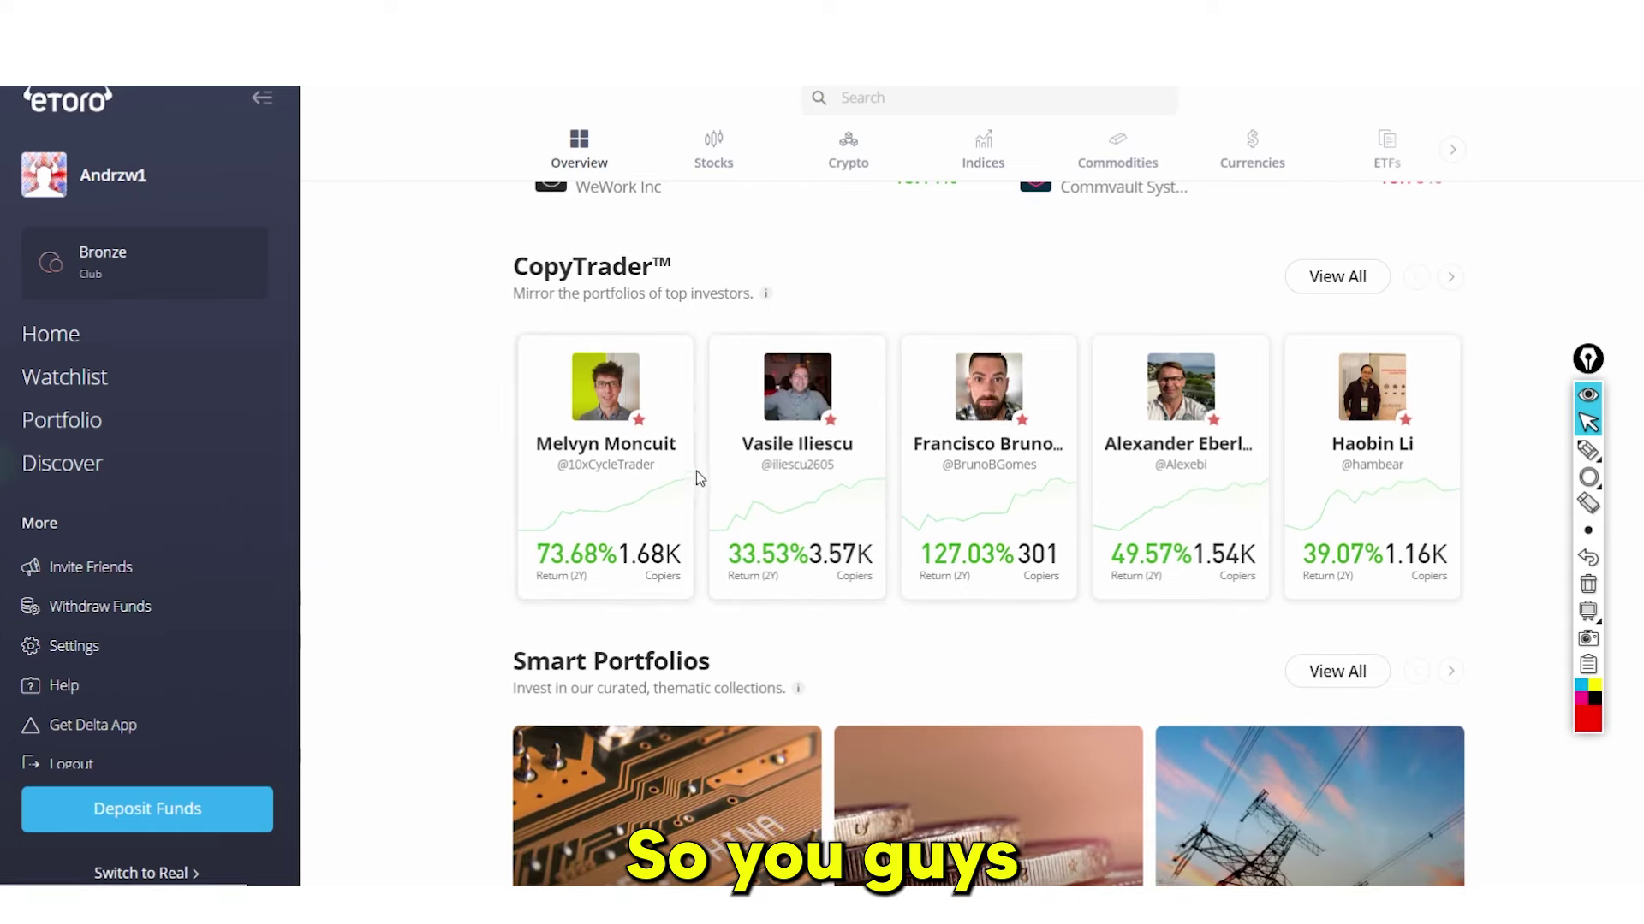
pyautogui.hotkey('ctrl', 'shift', '4')
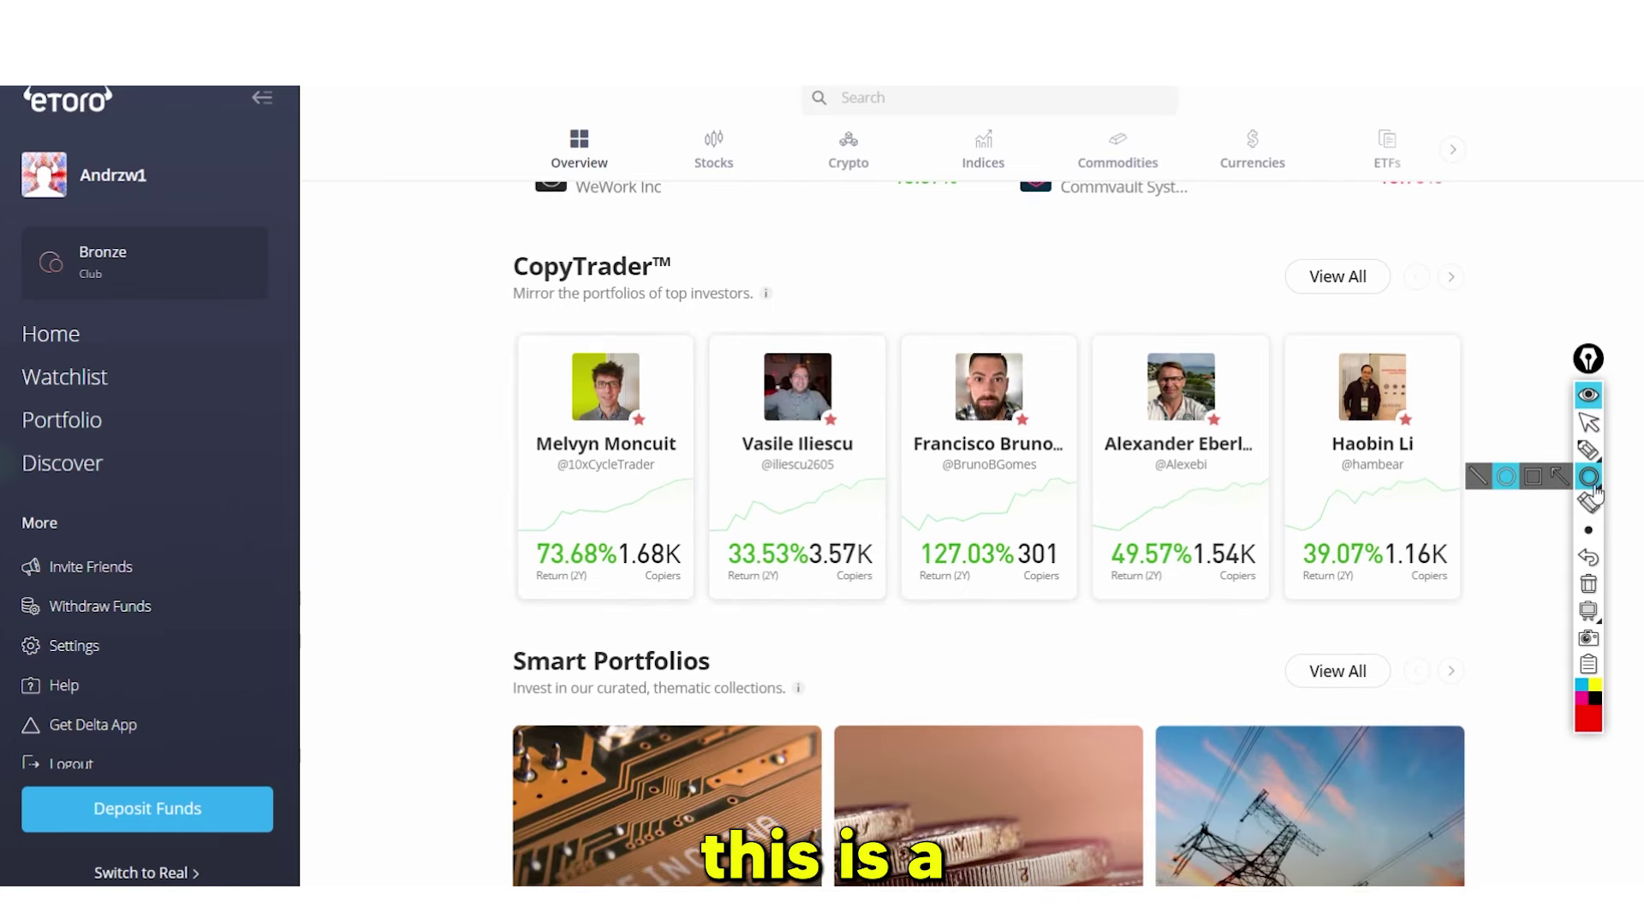
pyautogui.click(1532, 477)
pyautogui.moveTo(476, 307)
pyautogui.mouseDown()
pyautogui.moveTo(1255, 642)
pyautogui.moveTo(1533, 648)
pyautogui.mouseUp()
# Box the 73.68%, 33.53% and 127.03% two-year returns, then clear the annotations
pyautogui.click(1587, 583)
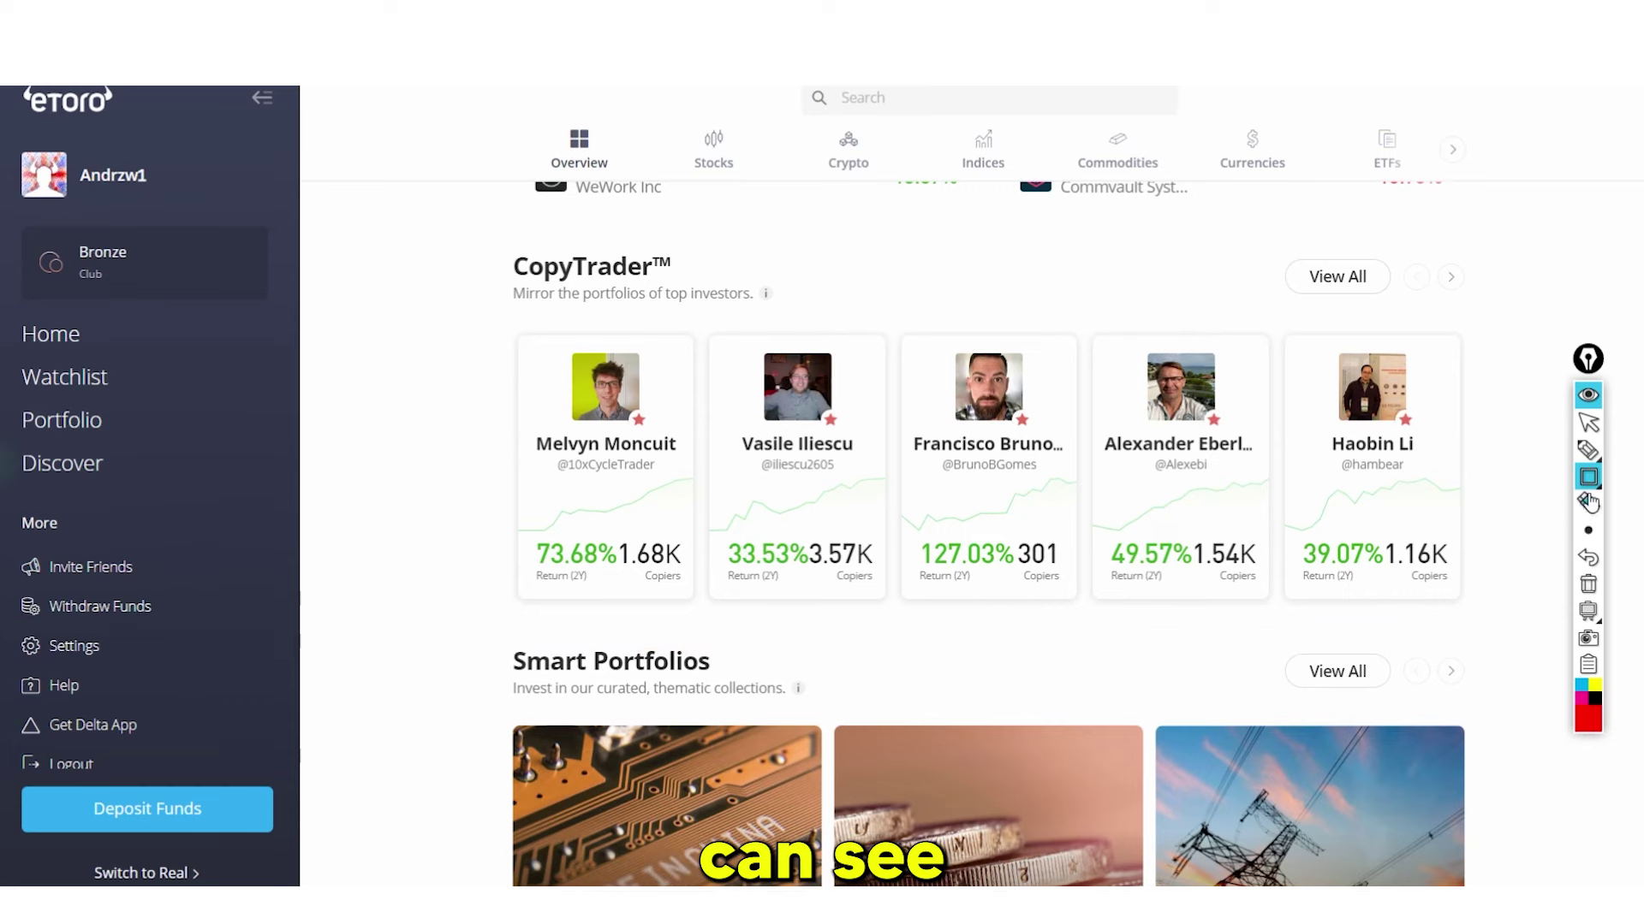
pyautogui.moveTo(523, 538); pyautogui.dragTo(583, 557)
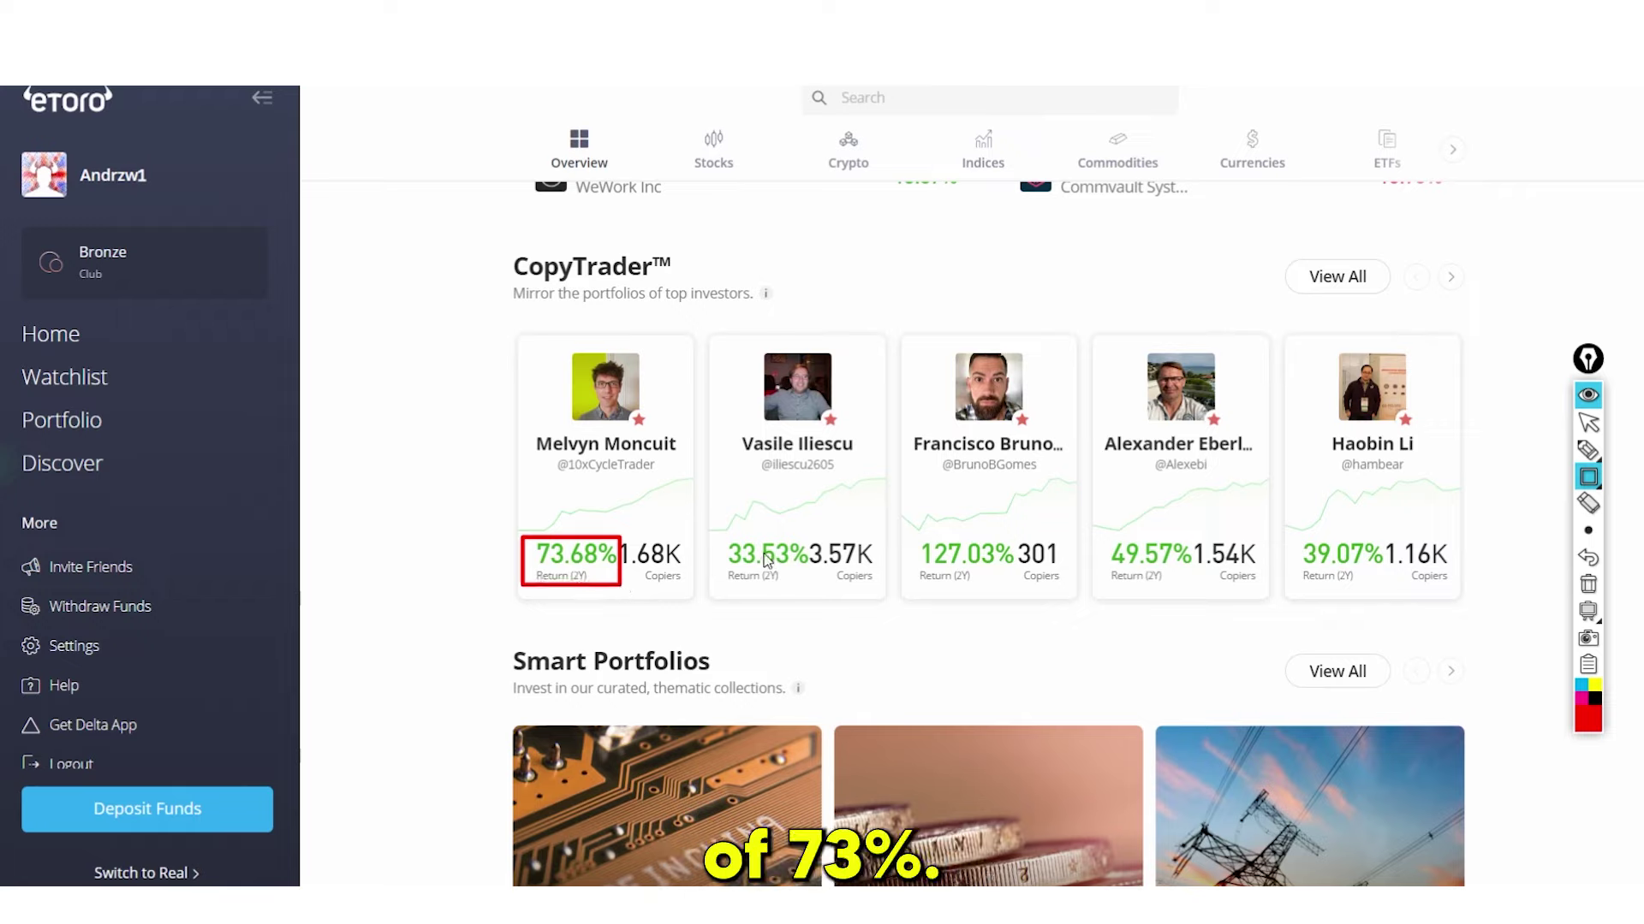
pyautogui.moveTo(795, 581); pyautogui.dragTo(811, 589)
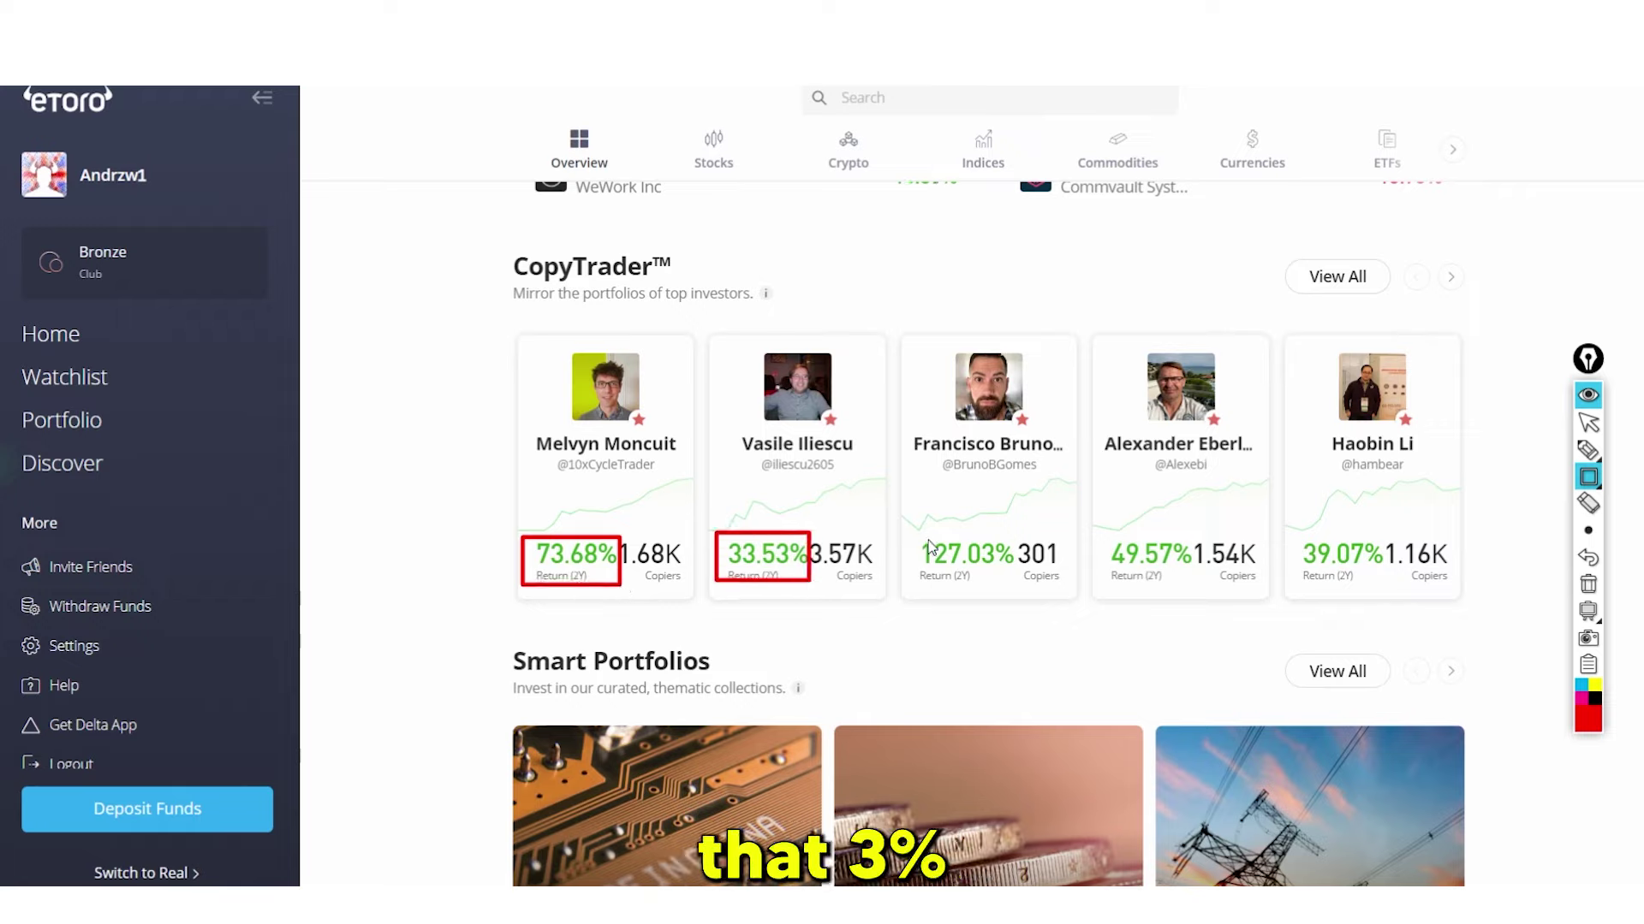
pyautogui.moveTo(939, 555); pyautogui.dragTo(1032, 601)
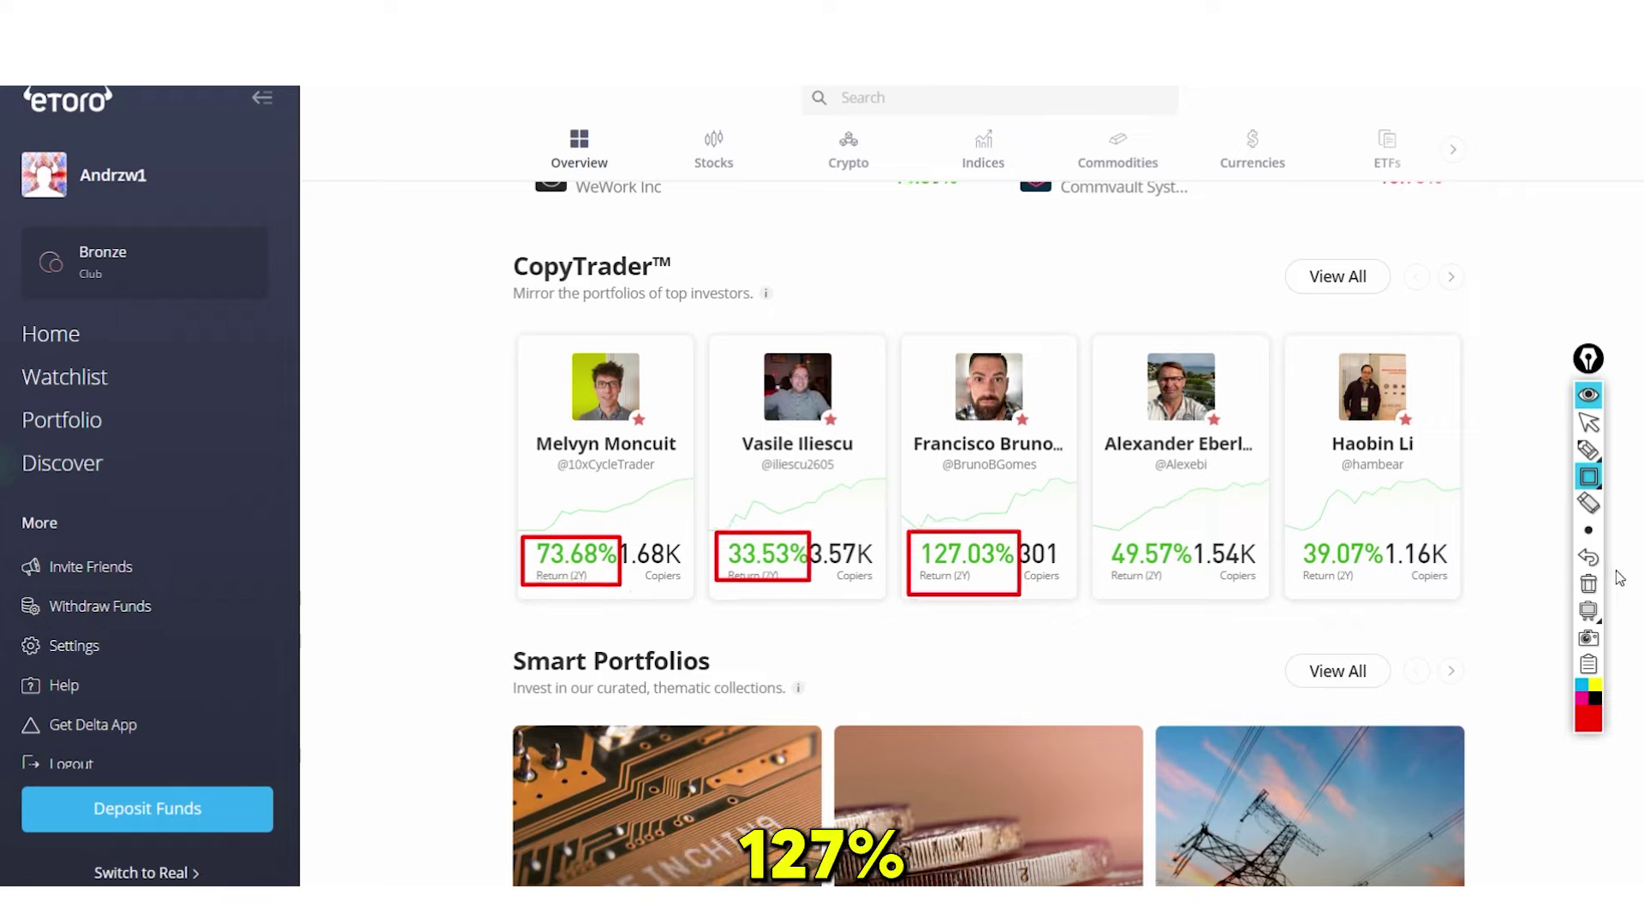
pyautogui.click(1588, 584)
pyautogui.click(1588, 422)
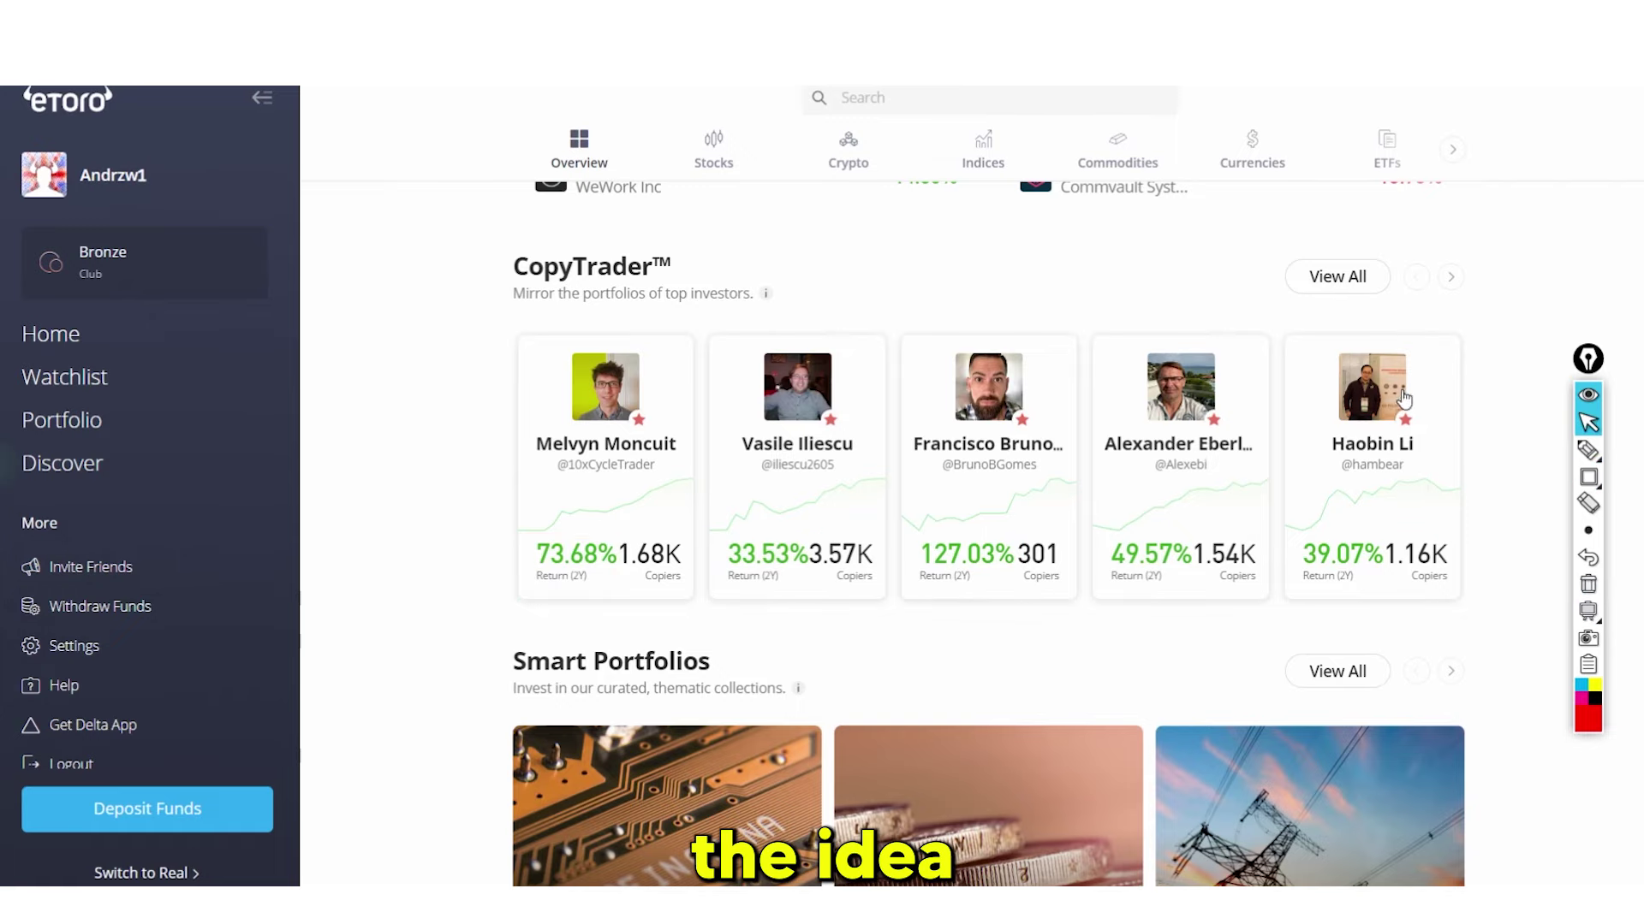
# Open the first investor's profile, showing 73.68% return, risk score 2 and 1.7K copiers
pyautogui.scroll(-6, 990, 374)
pyautogui.scroll(5, 990, 426)
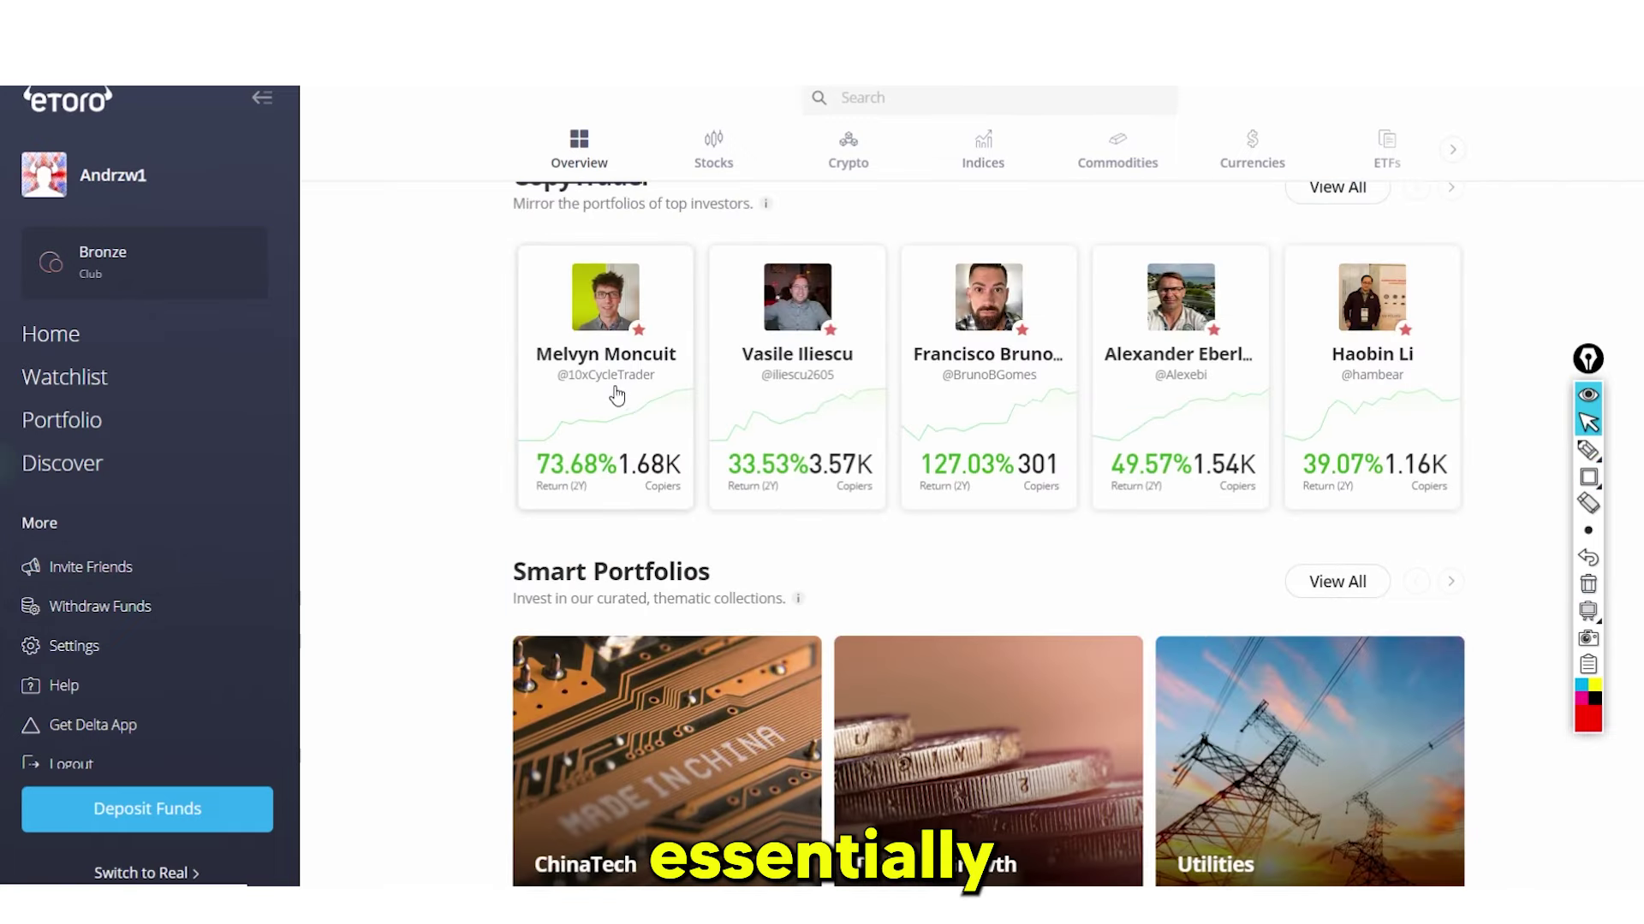
pyautogui.click(643, 358)
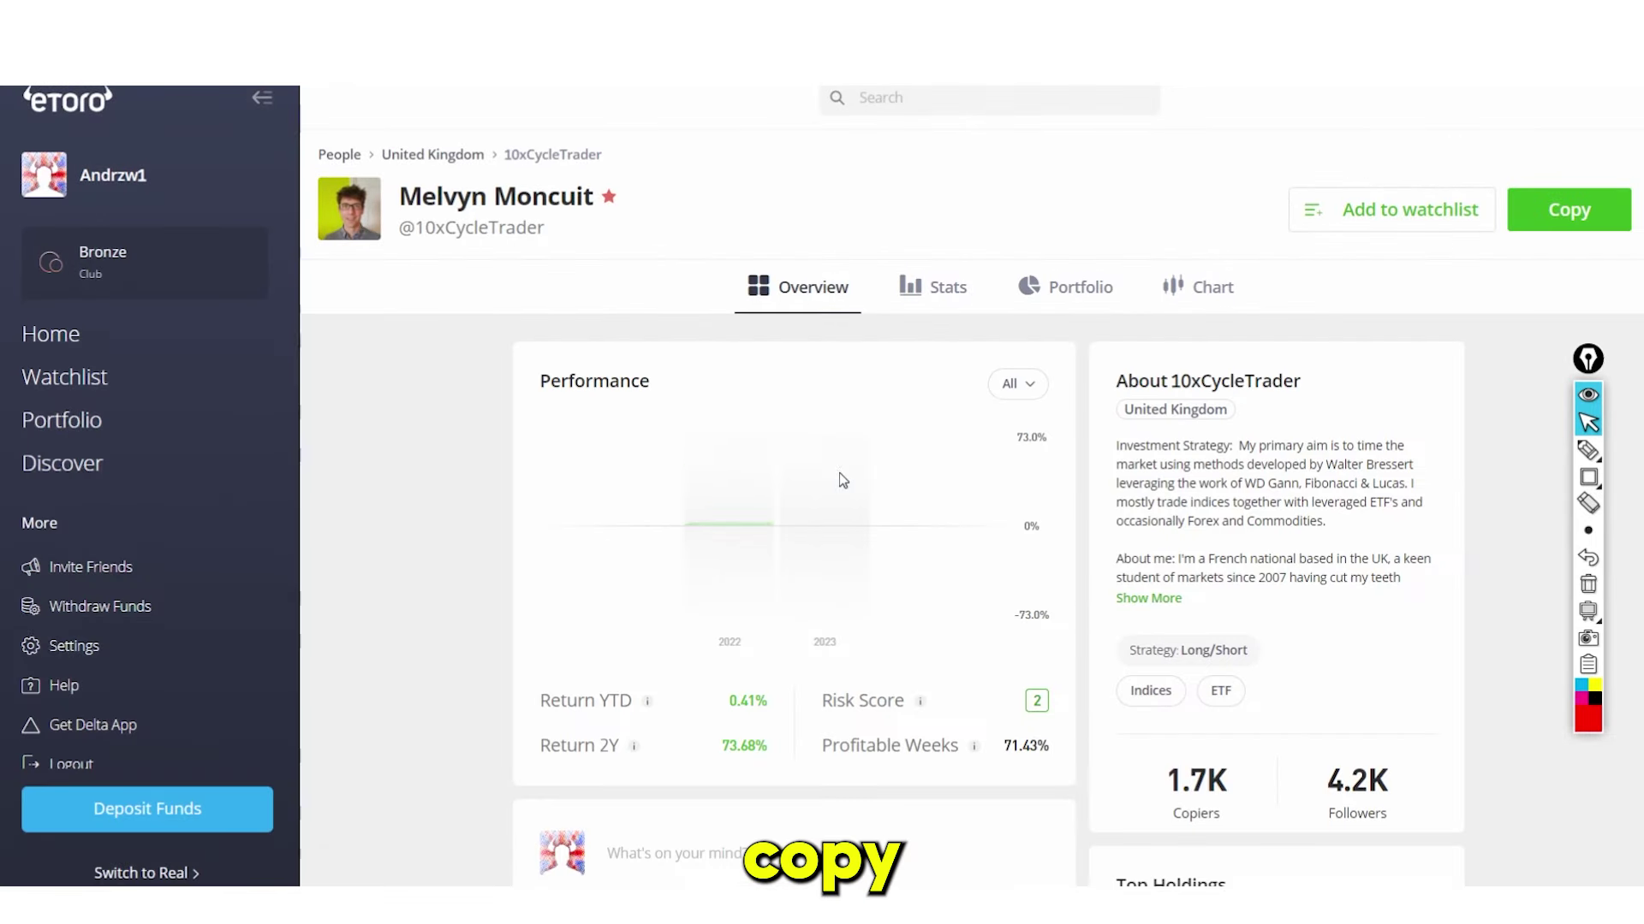
pyautogui.click(1588, 476)
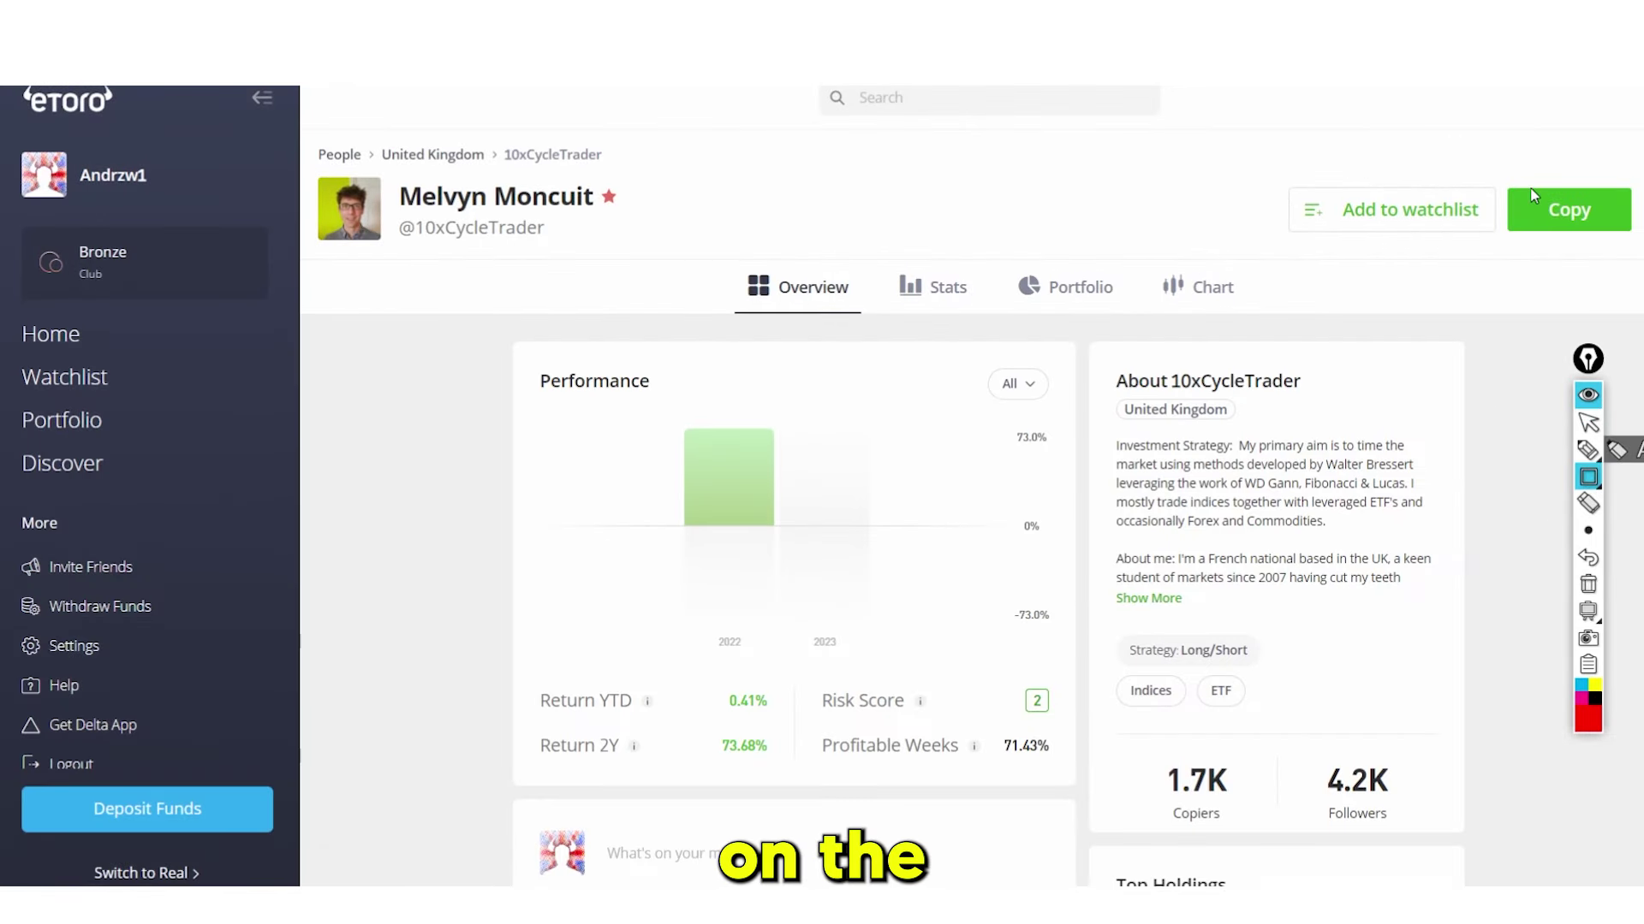
pyautogui.moveTo(1518, 189); pyautogui.dragTo(1640, 254)
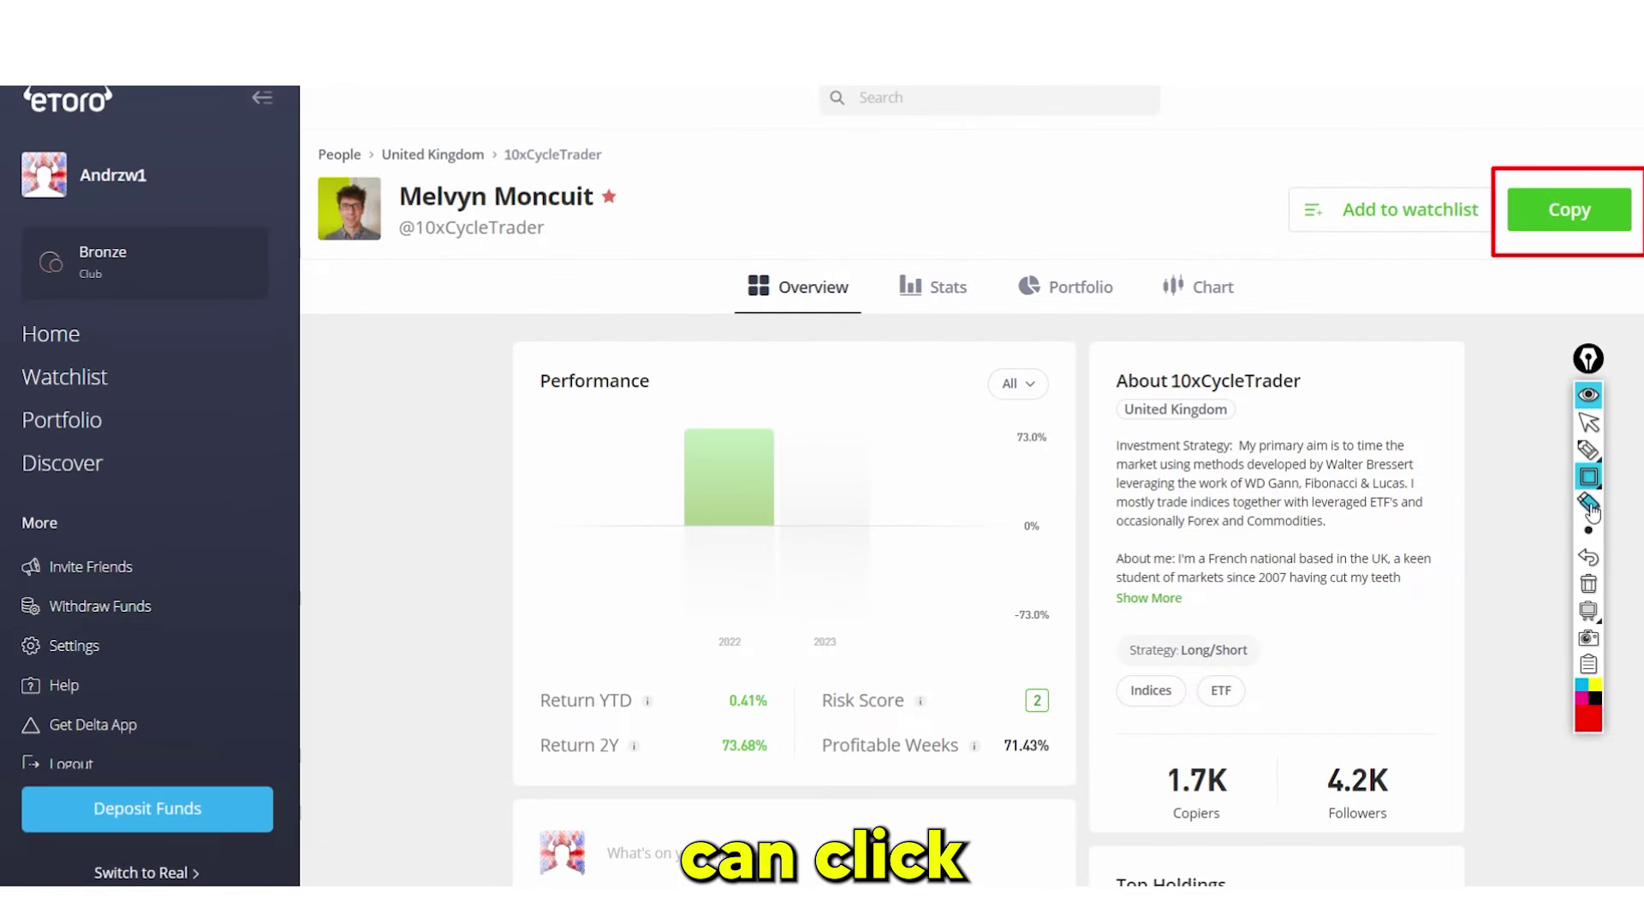
pyautogui.click(1588, 477)
pyautogui.click(1563, 477)
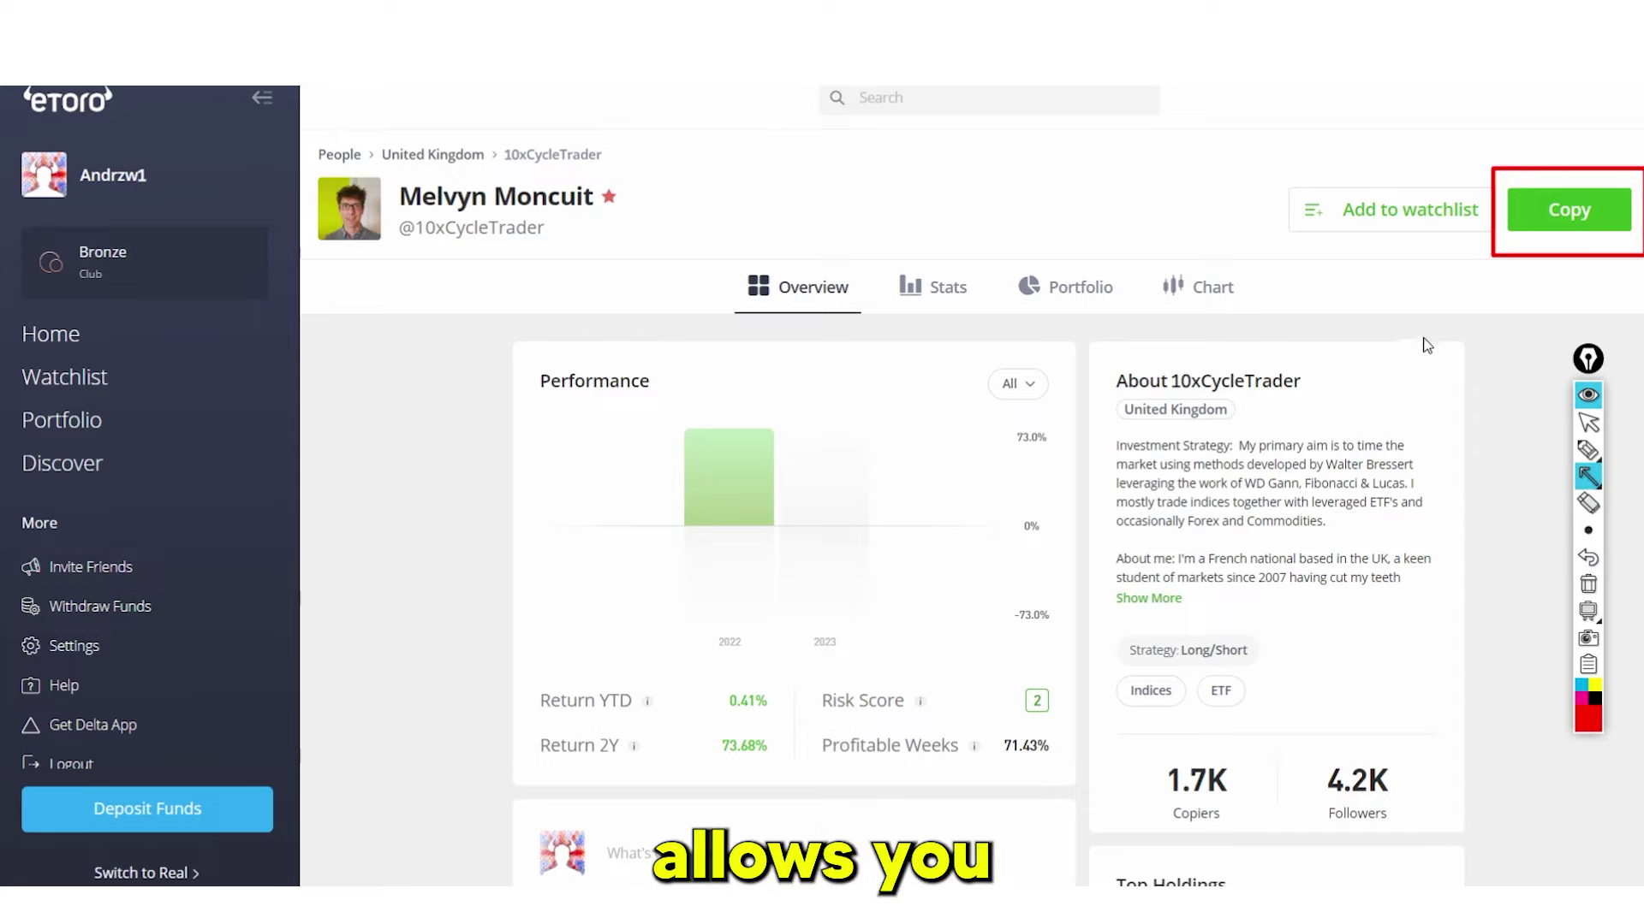
pyautogui.moveTo(1367, 312); pyautogui.dragTo(1466, 262)
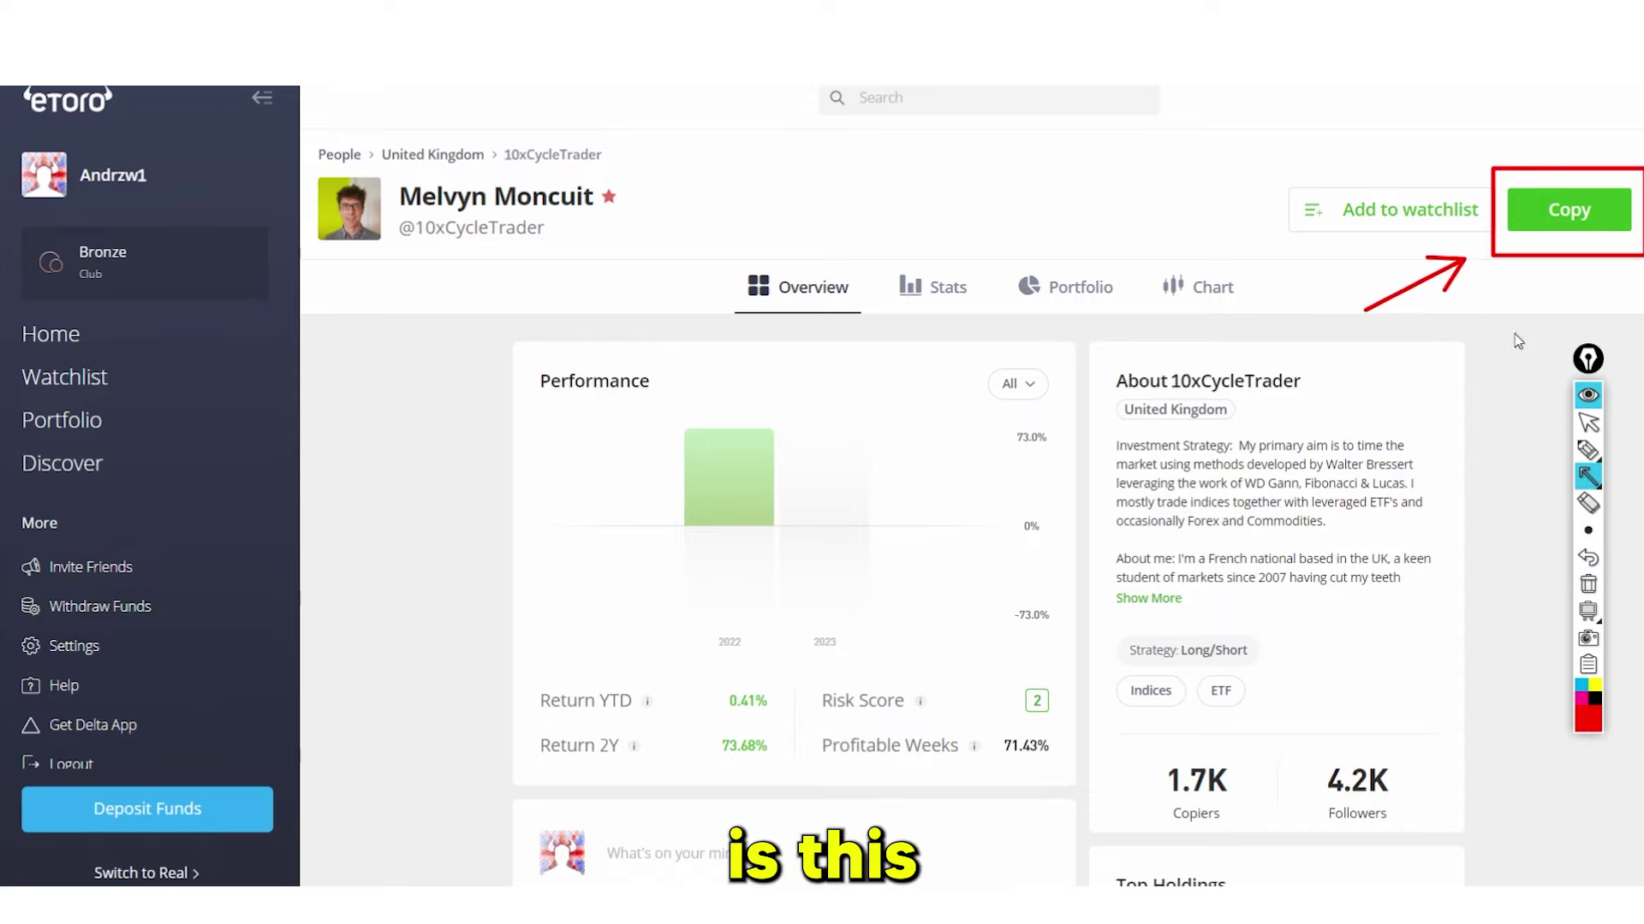
pyautogui.click(1588, 584)
pyautogui.click(1584, 423)
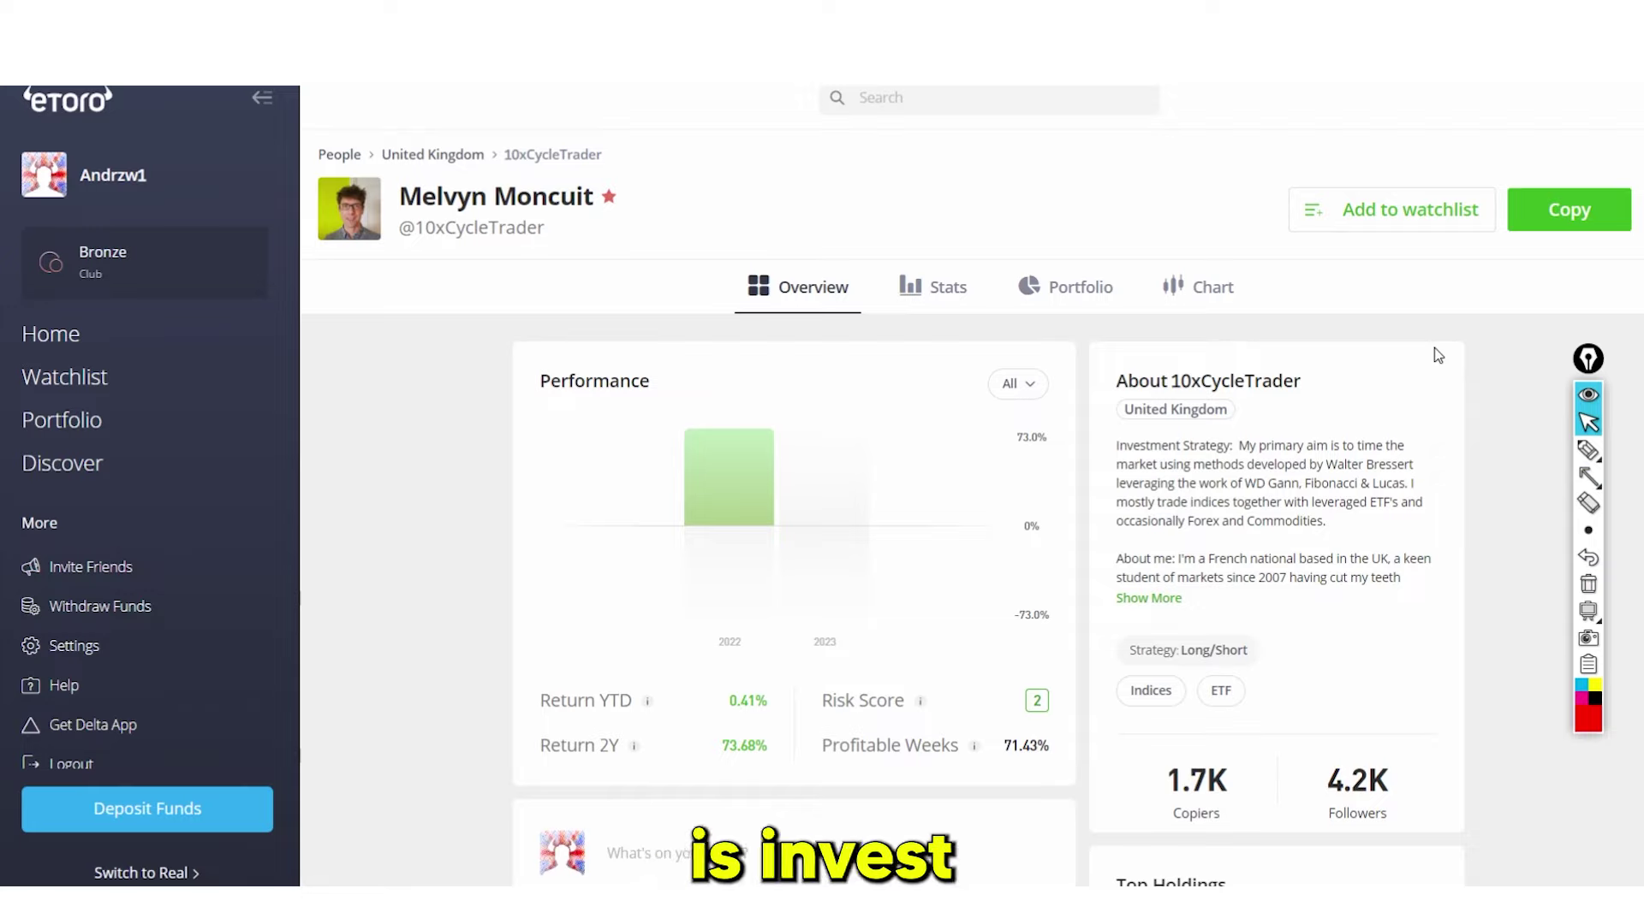
# Scroll the profile and bring up the 'What is Risk?' card for the Risk Score
pyautogui.scroll(-3, 657, 442)
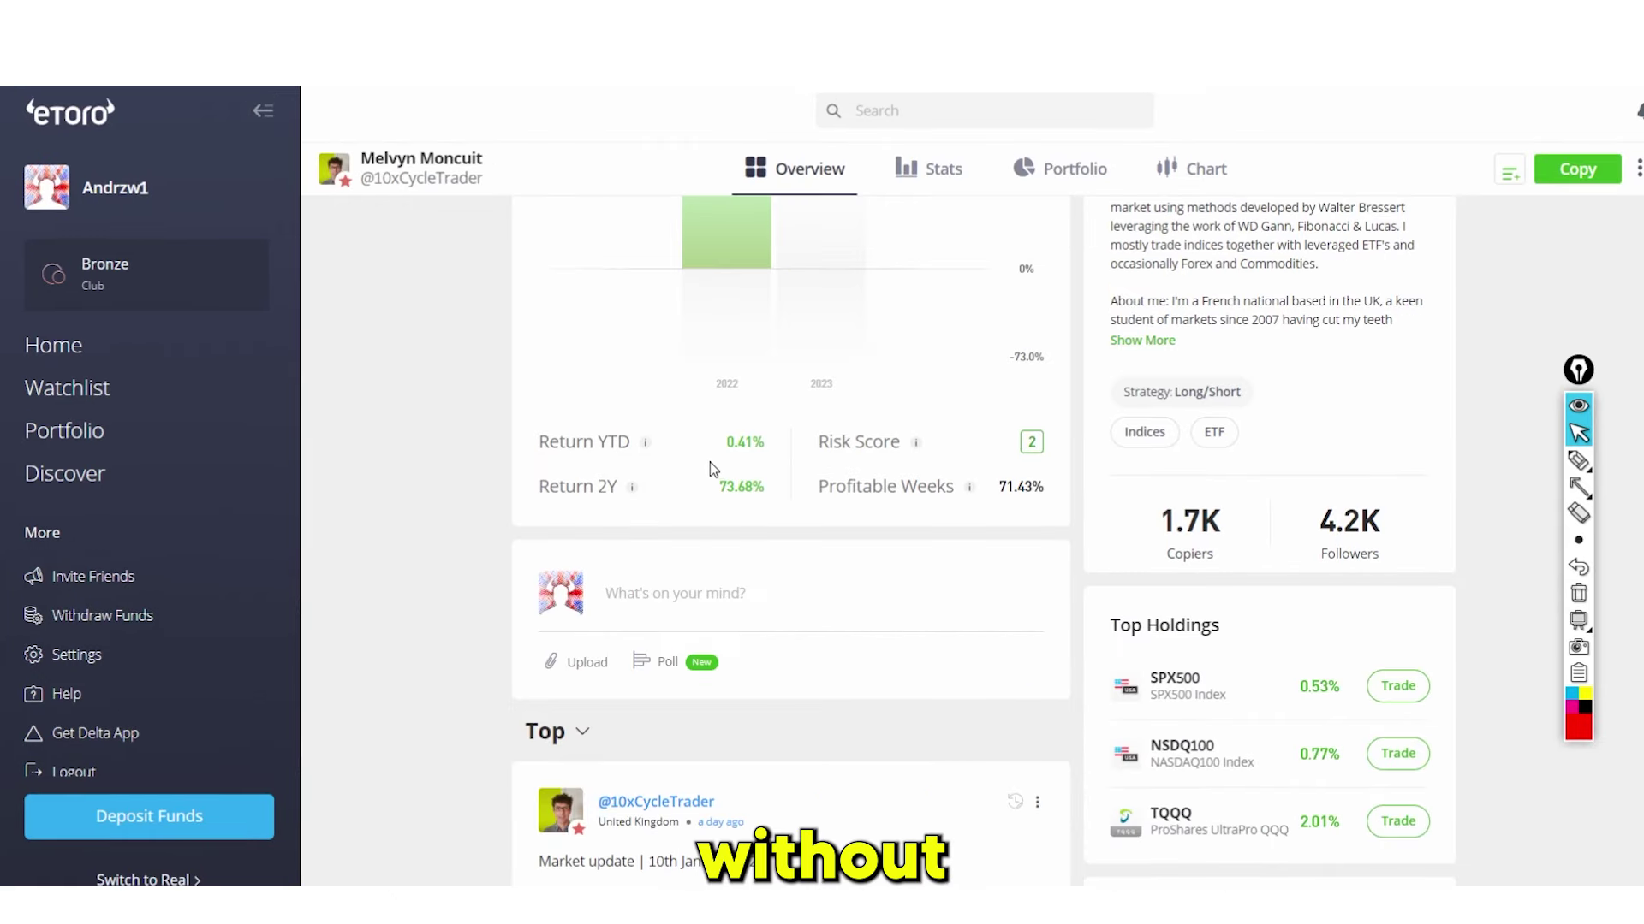
pyautogui.moveTo(916, 442)
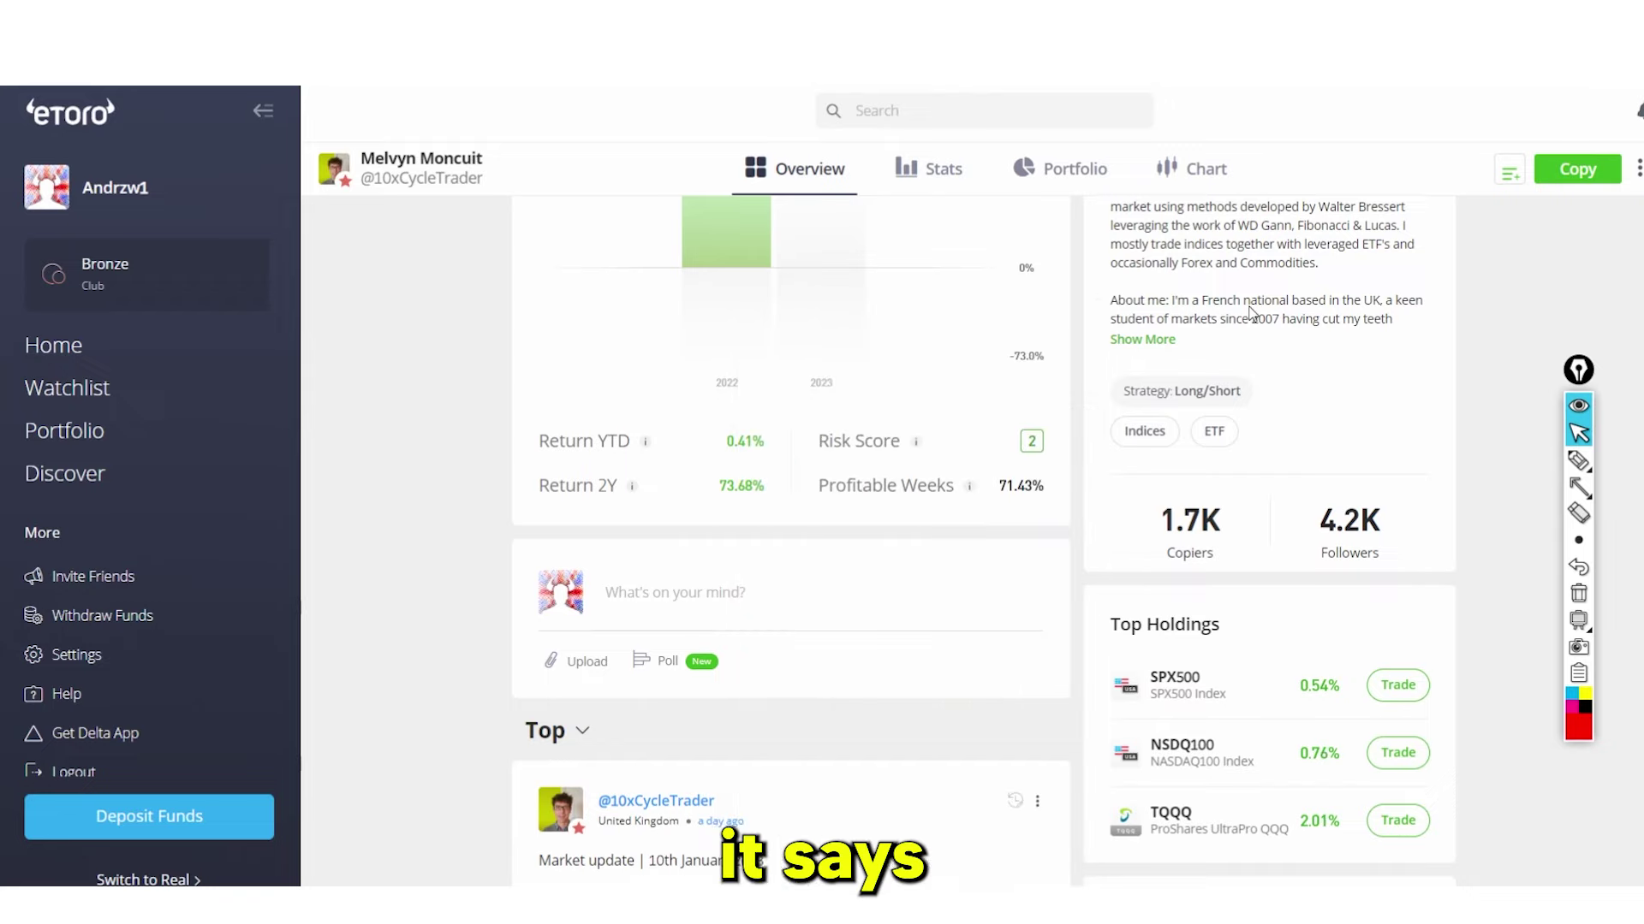
pyautogui.scroll(-1, 1030, 342)
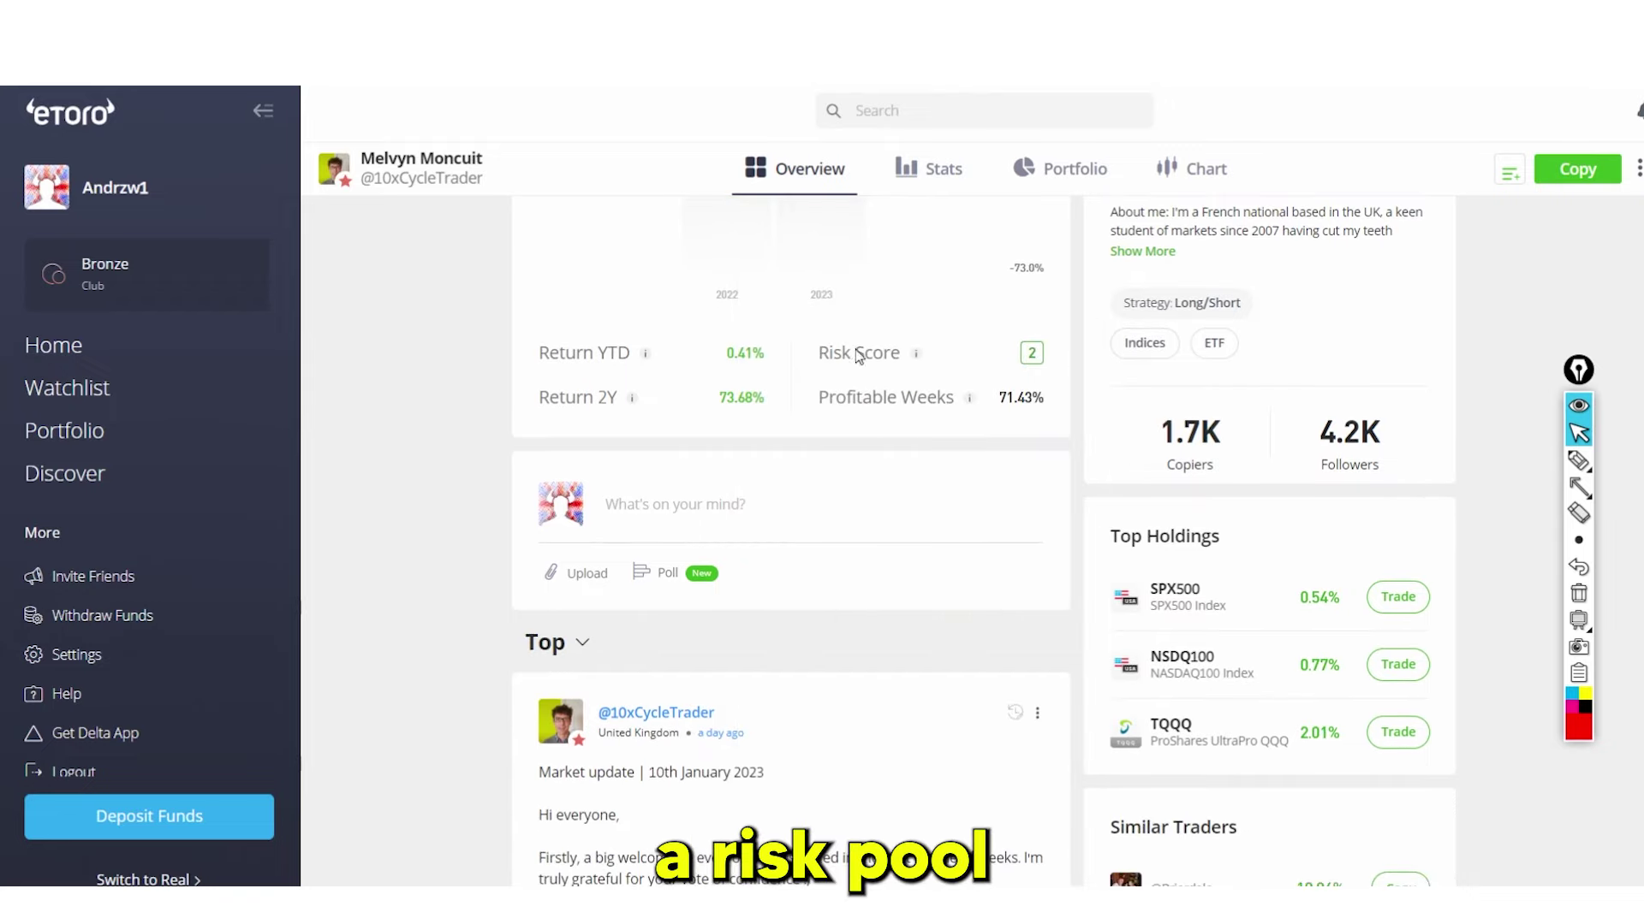
pyautogui.moveTo(859, 357)
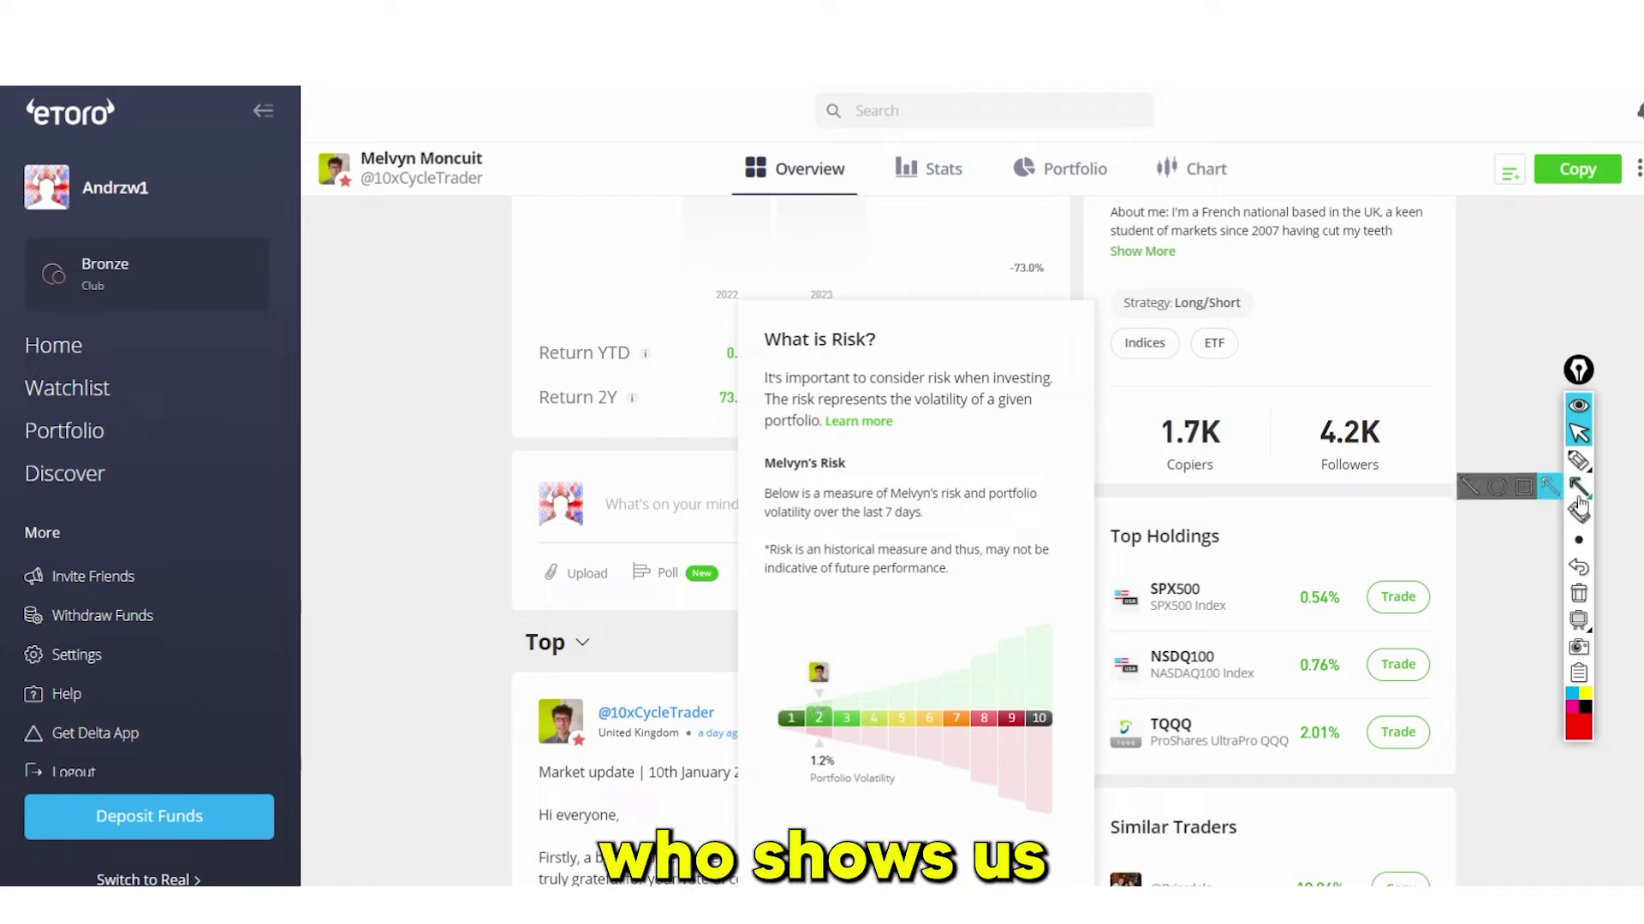
# Mark risk levels 2 and 10 on the volatility scale with arrows, then clear them
pyautogui.click(1578, 486)
pyautogui.moveTo(896, 622); pyautogui.dragTo(835, 707)
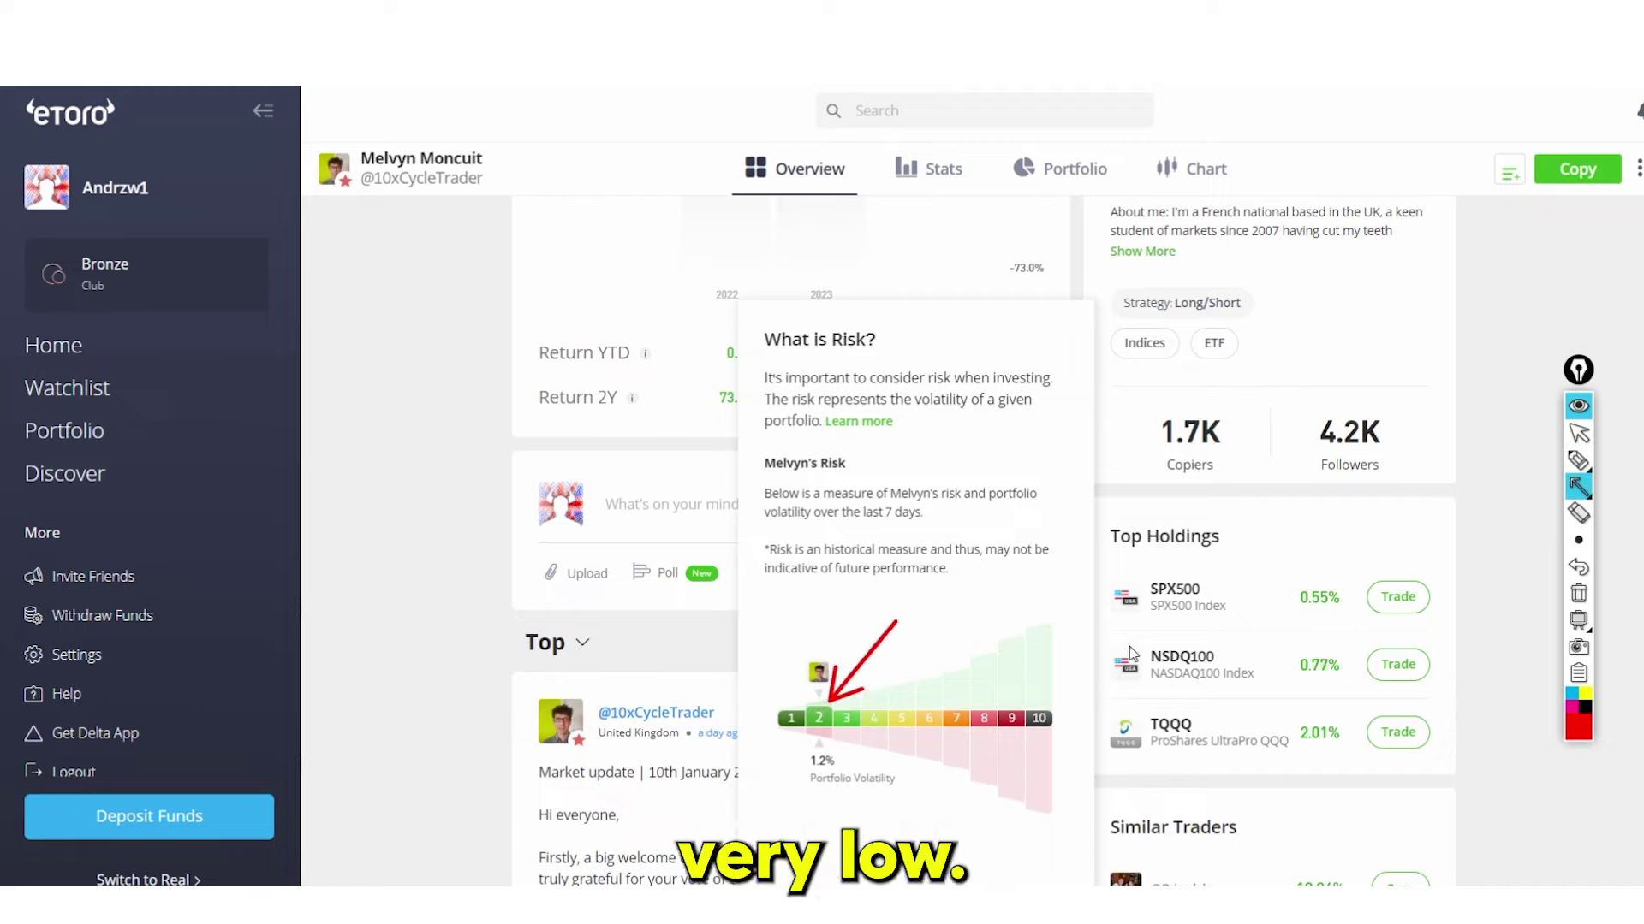
pyautogui.moveTo(1087, 606); pyautogui.dragTo(1042, 702)
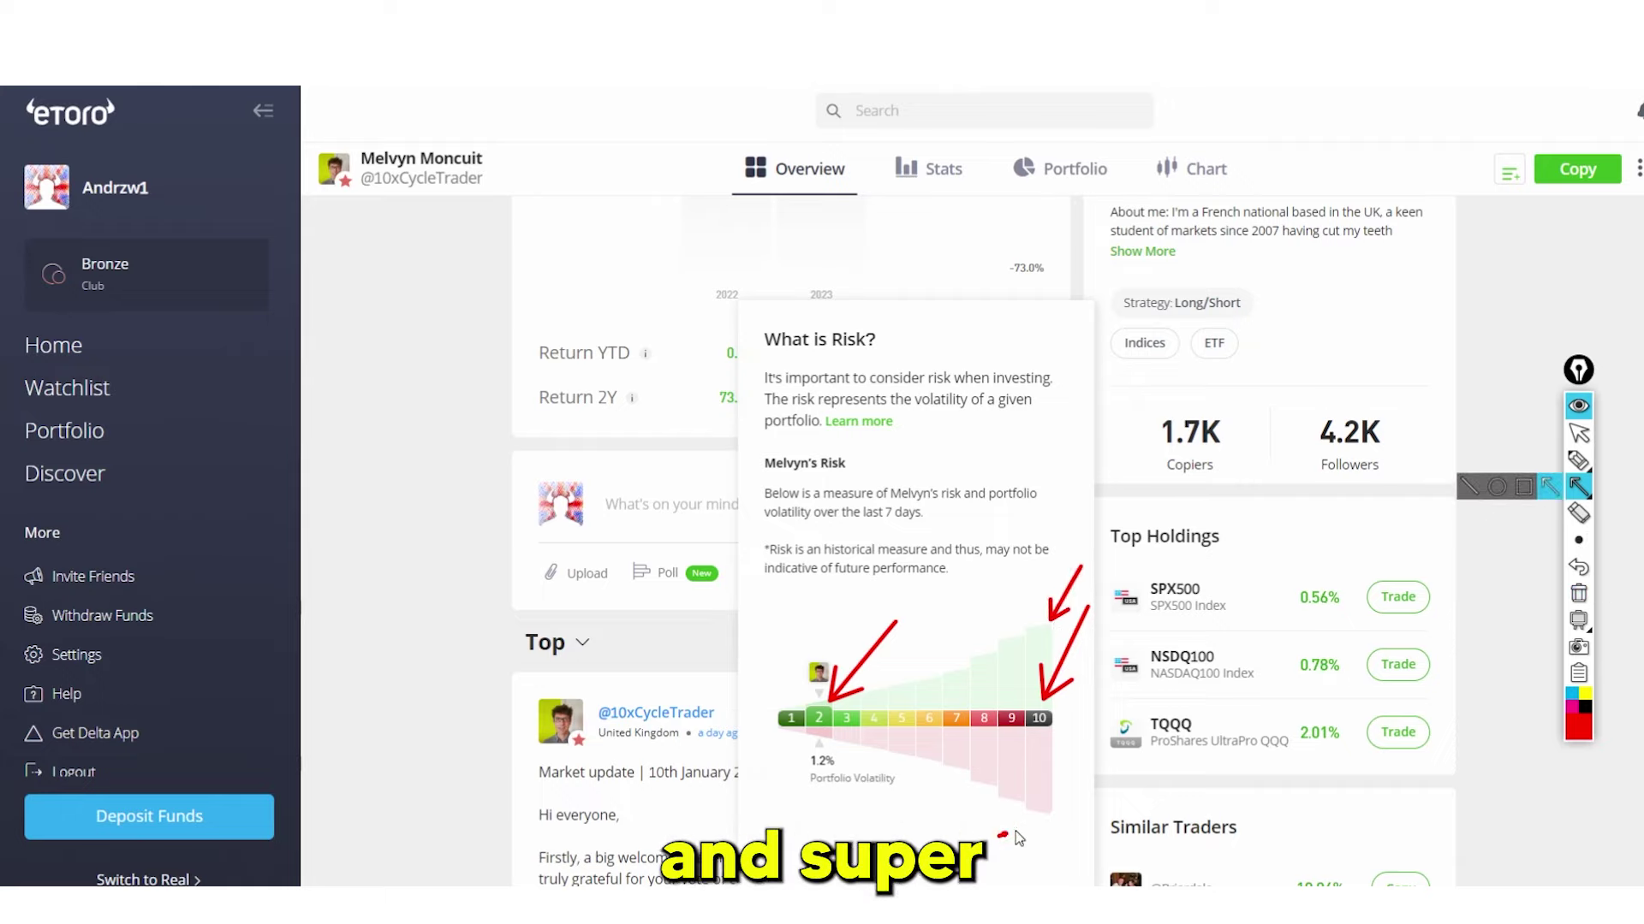
pyautogui.click(1578, 593)
pyautogui.click(1579, 434)
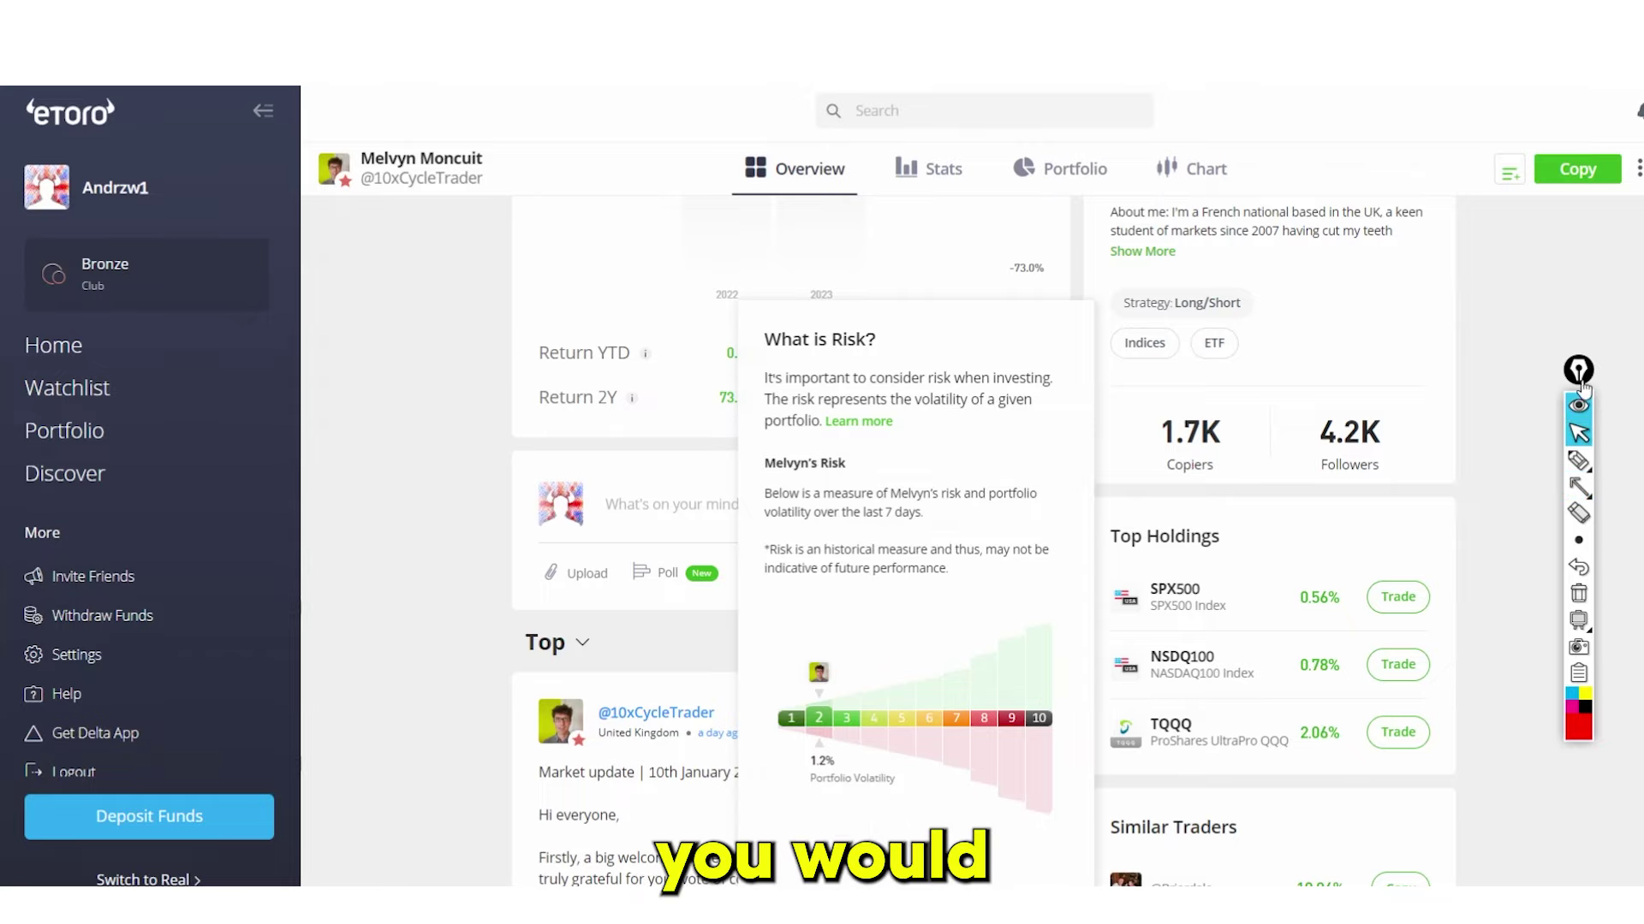
# Open the Copy this Investor dialog and raise the amount with six + increments
pyautogui.click(1563, 170)
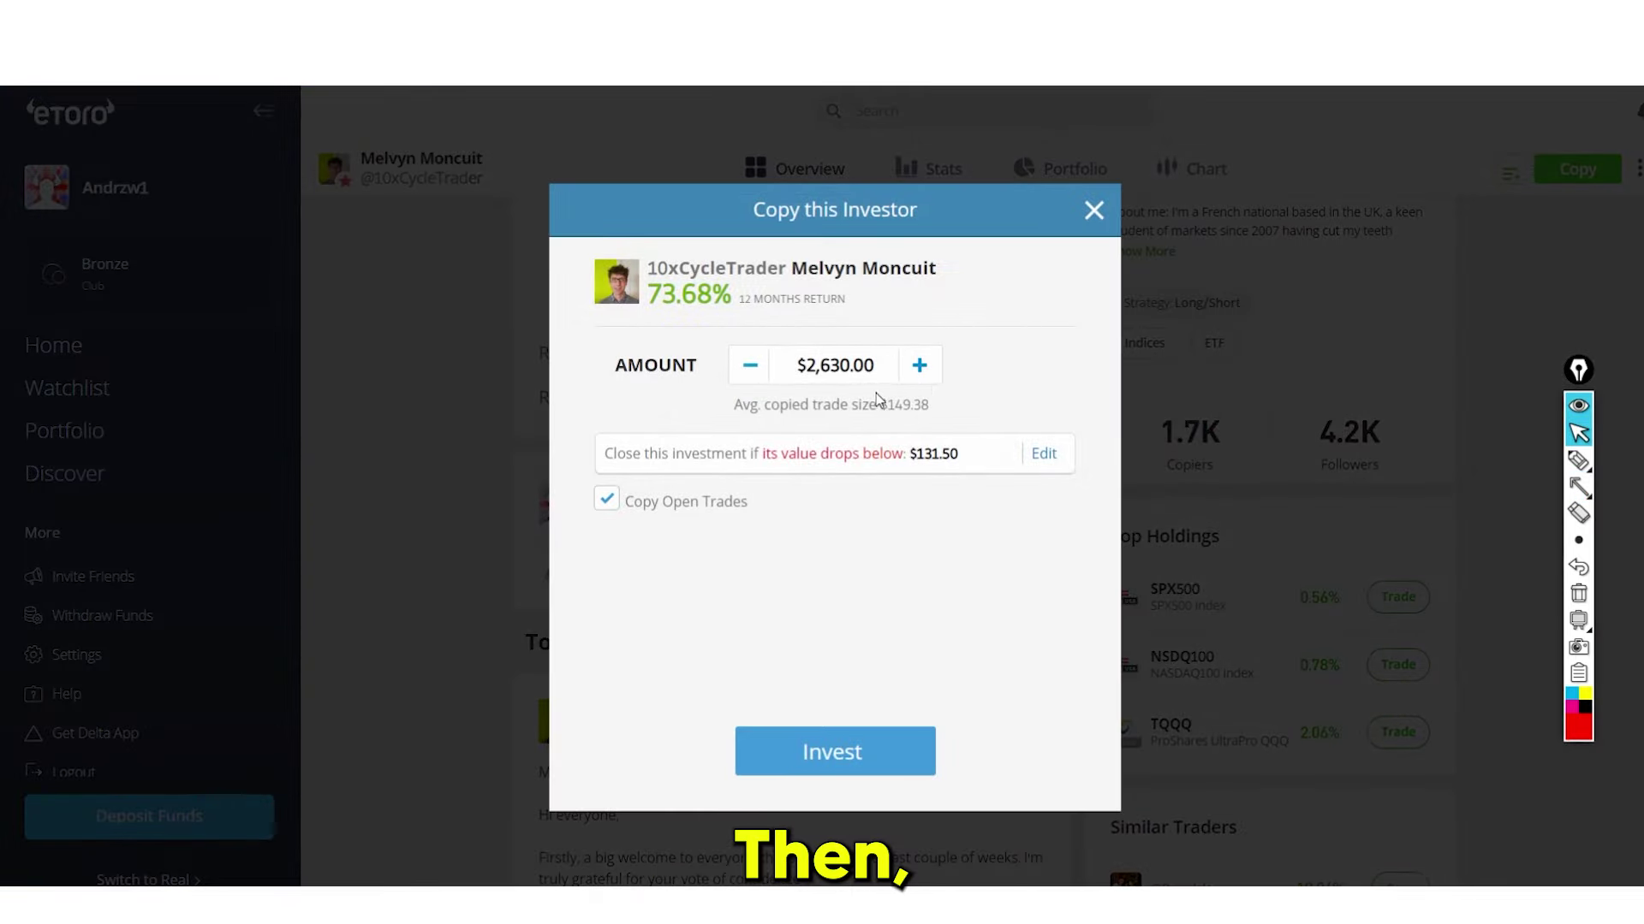
pyautogui.click(919, 367)
pyautogui.click(919, 366)
pyautogui.click(919, 367)
pyautogui.click(920, 367)
pyautogui.click(920, 366)
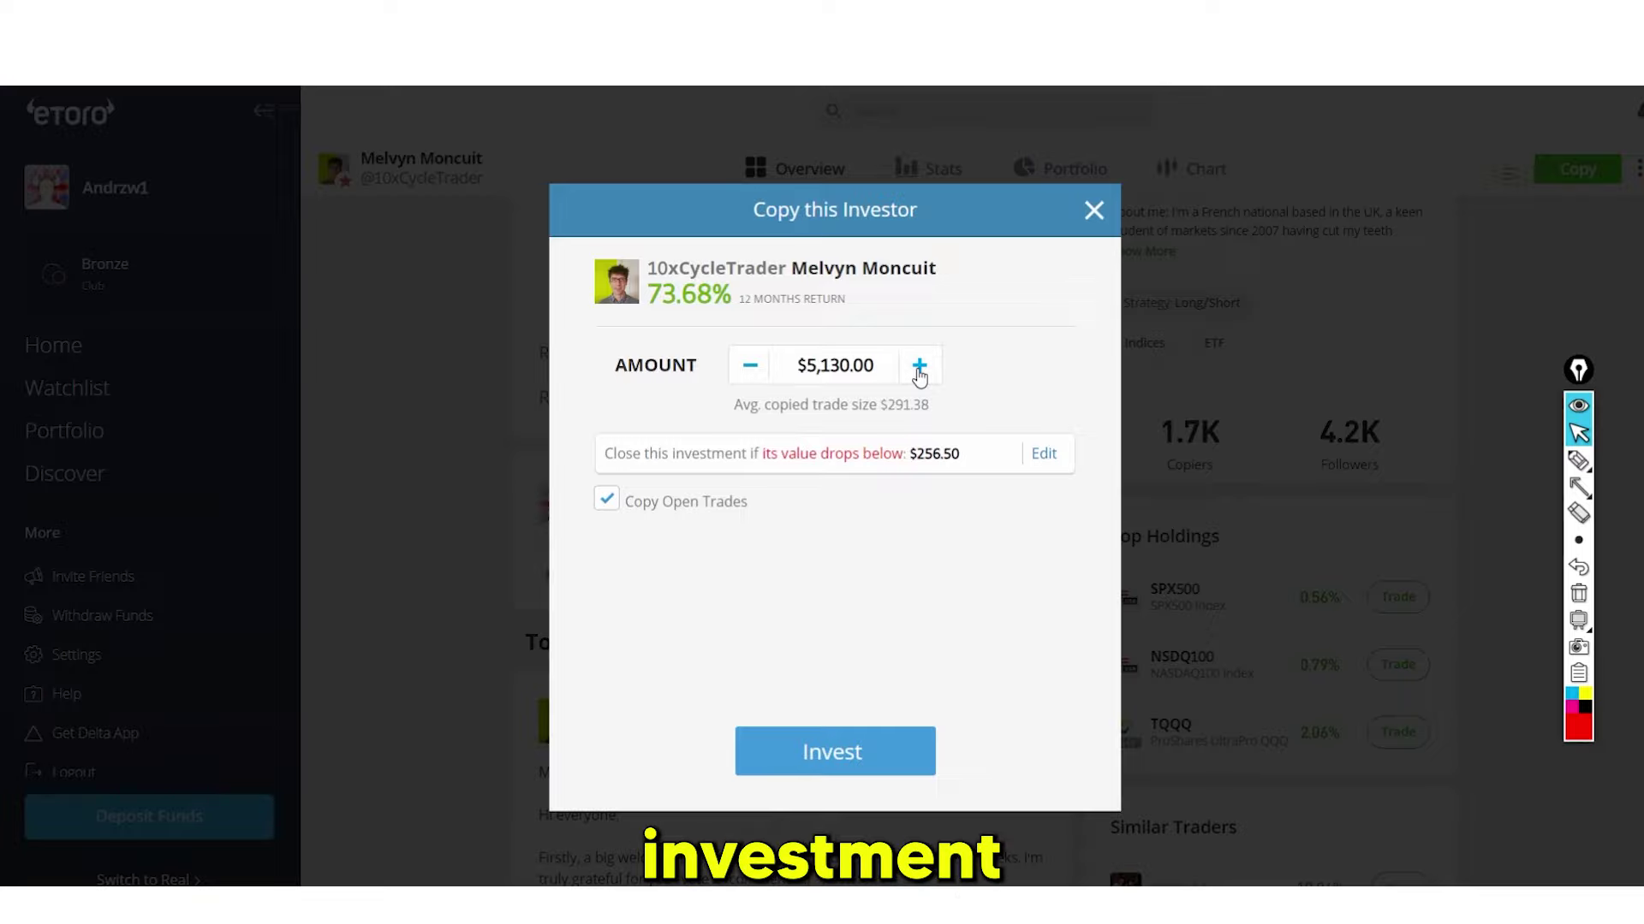
pyautogui.click(920, 366)
pyautogui.click(919, 366)
pyautogui.click(919, 367)
pyautogui.click(920, 366)
pyautogui.click(919, 366)
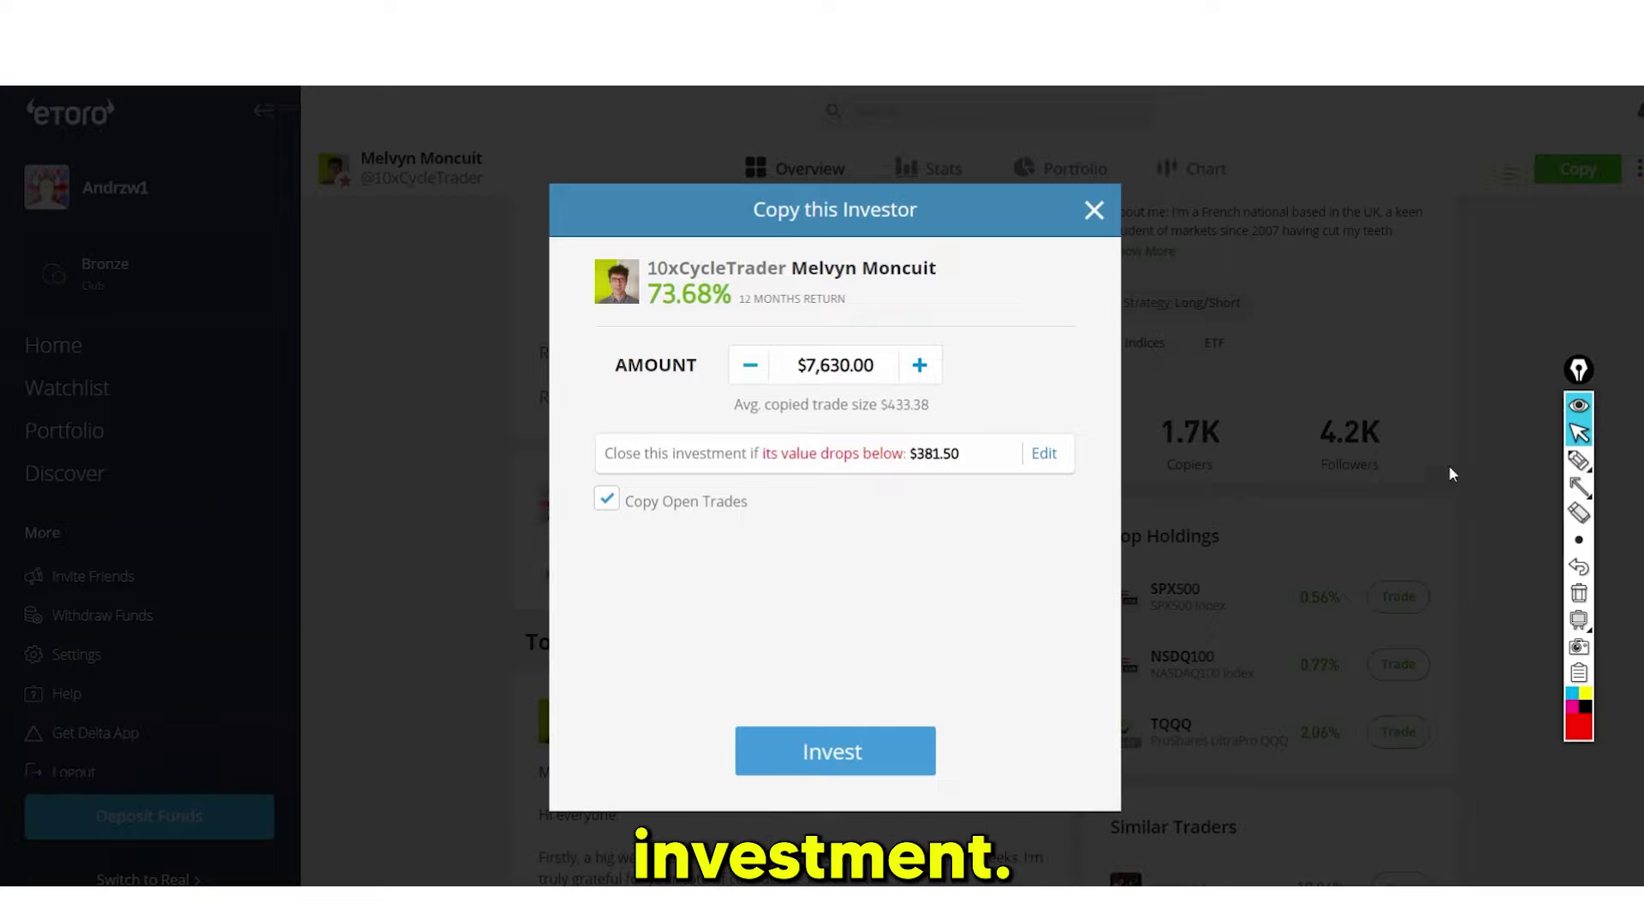
# Highlight the amount field, then raise the copy amount to $10,130.00
pyautogui.click(1578, 487)
pyautogui.moveTo(600, 423)
pyautogui.mouseDown()
pyautogui.moveTo(925, 486)
pyautogui.moveTo(1104, 494)
pyautogui.mouseUp()
pyautogui.click(1579, 599)
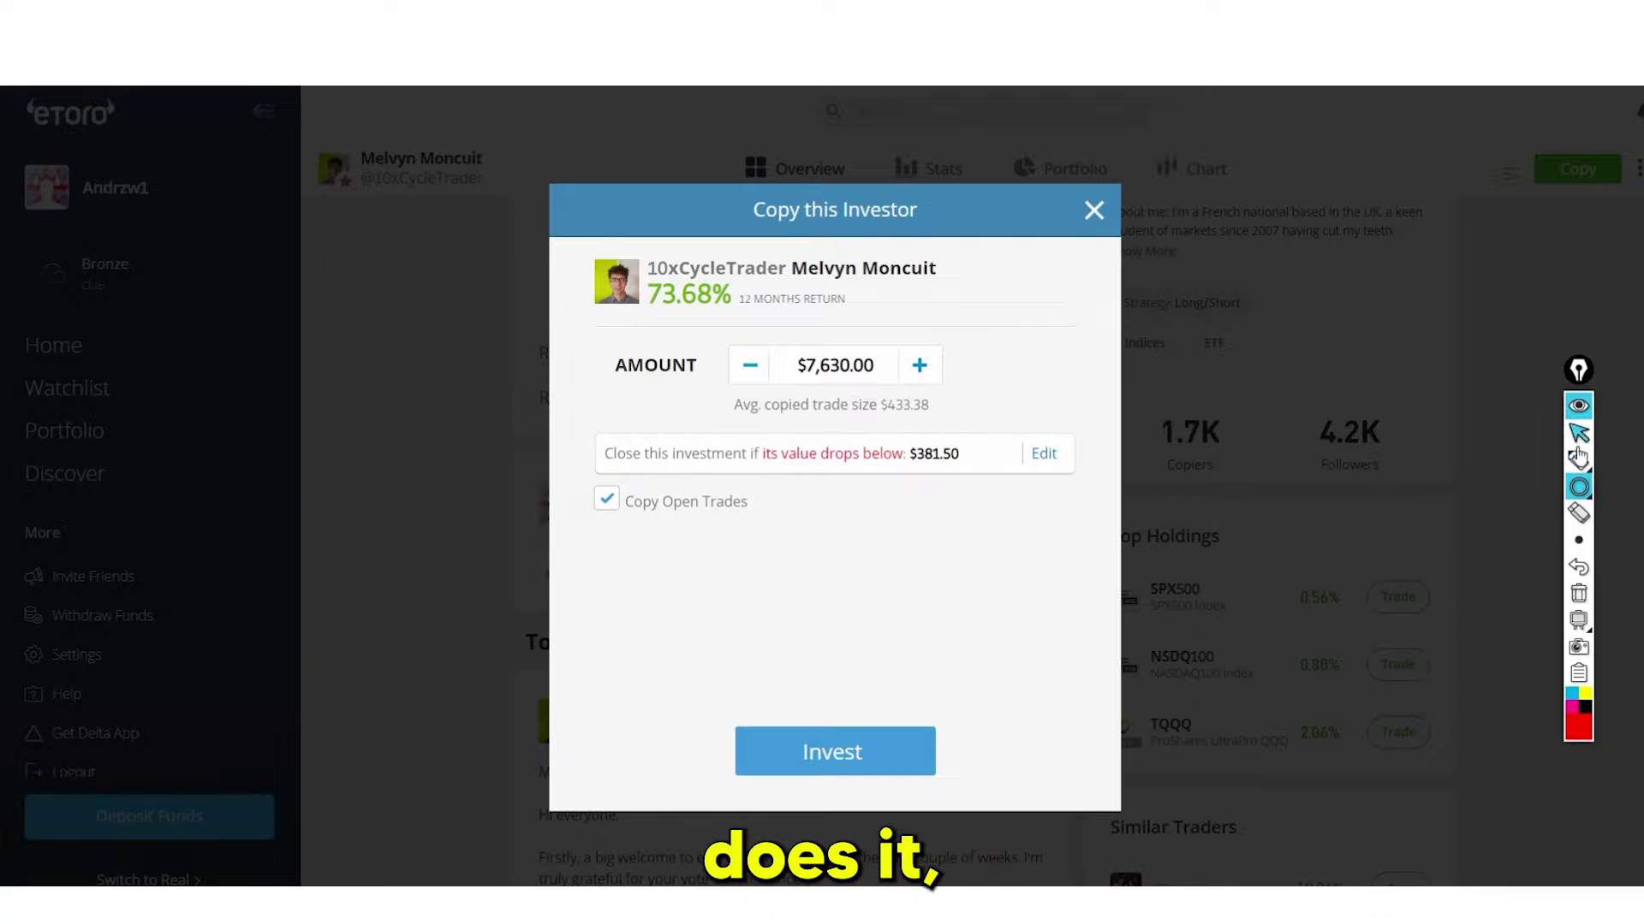
pyautogui.click(1579, 461)
pyautogui.click(1578, 434)
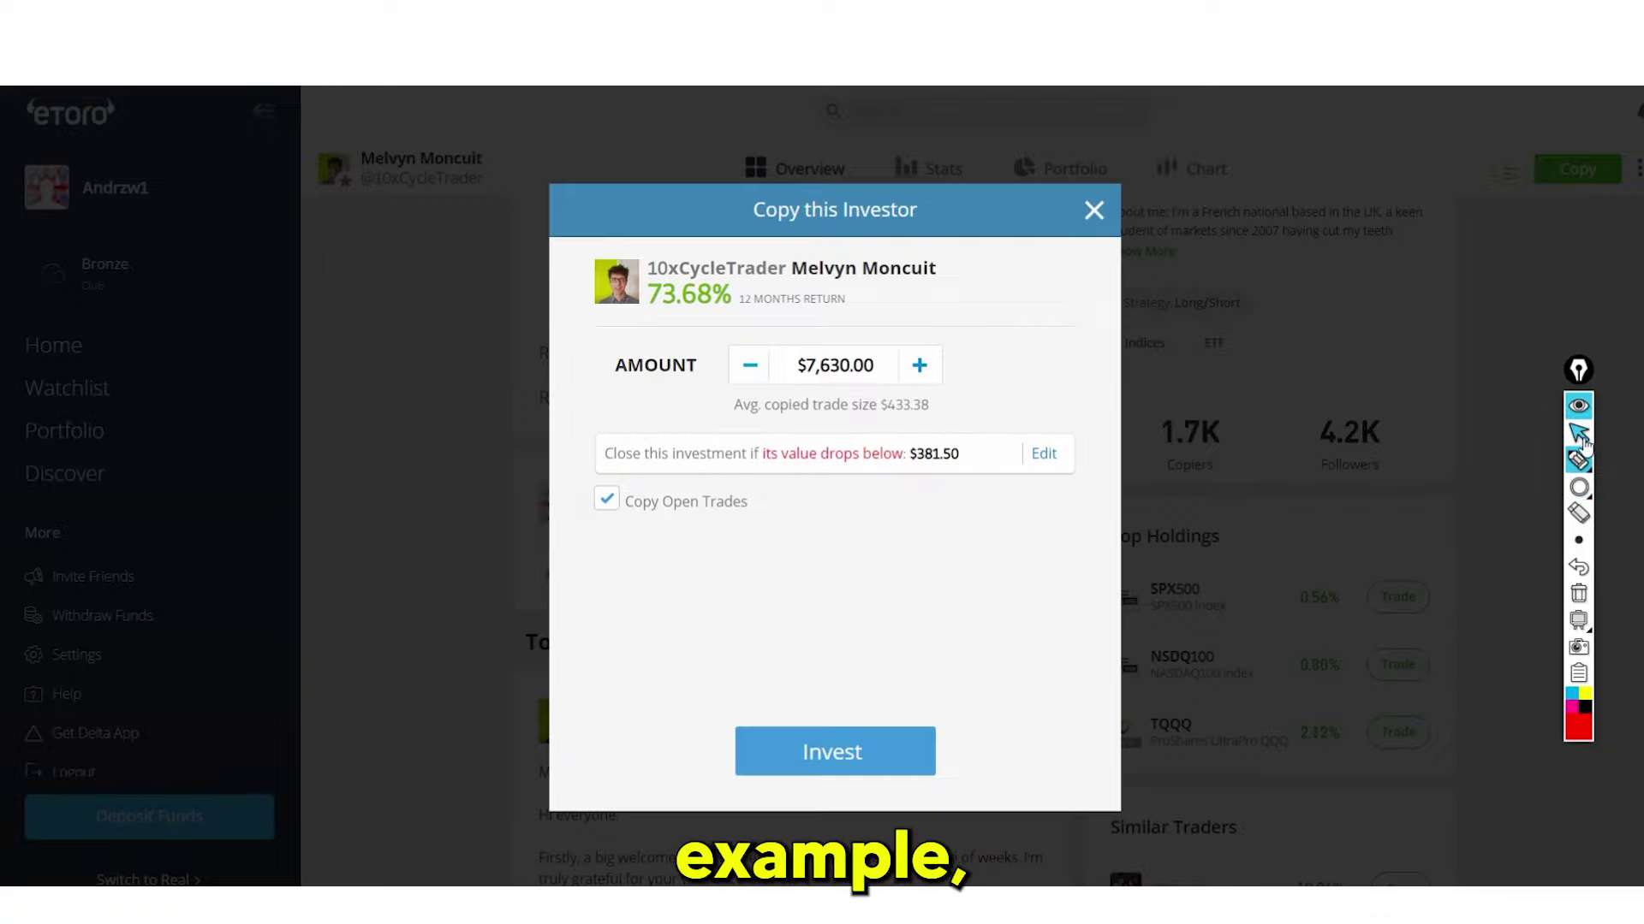
pyautogui.click(920, 365)
pyautogui.click(921, 366)
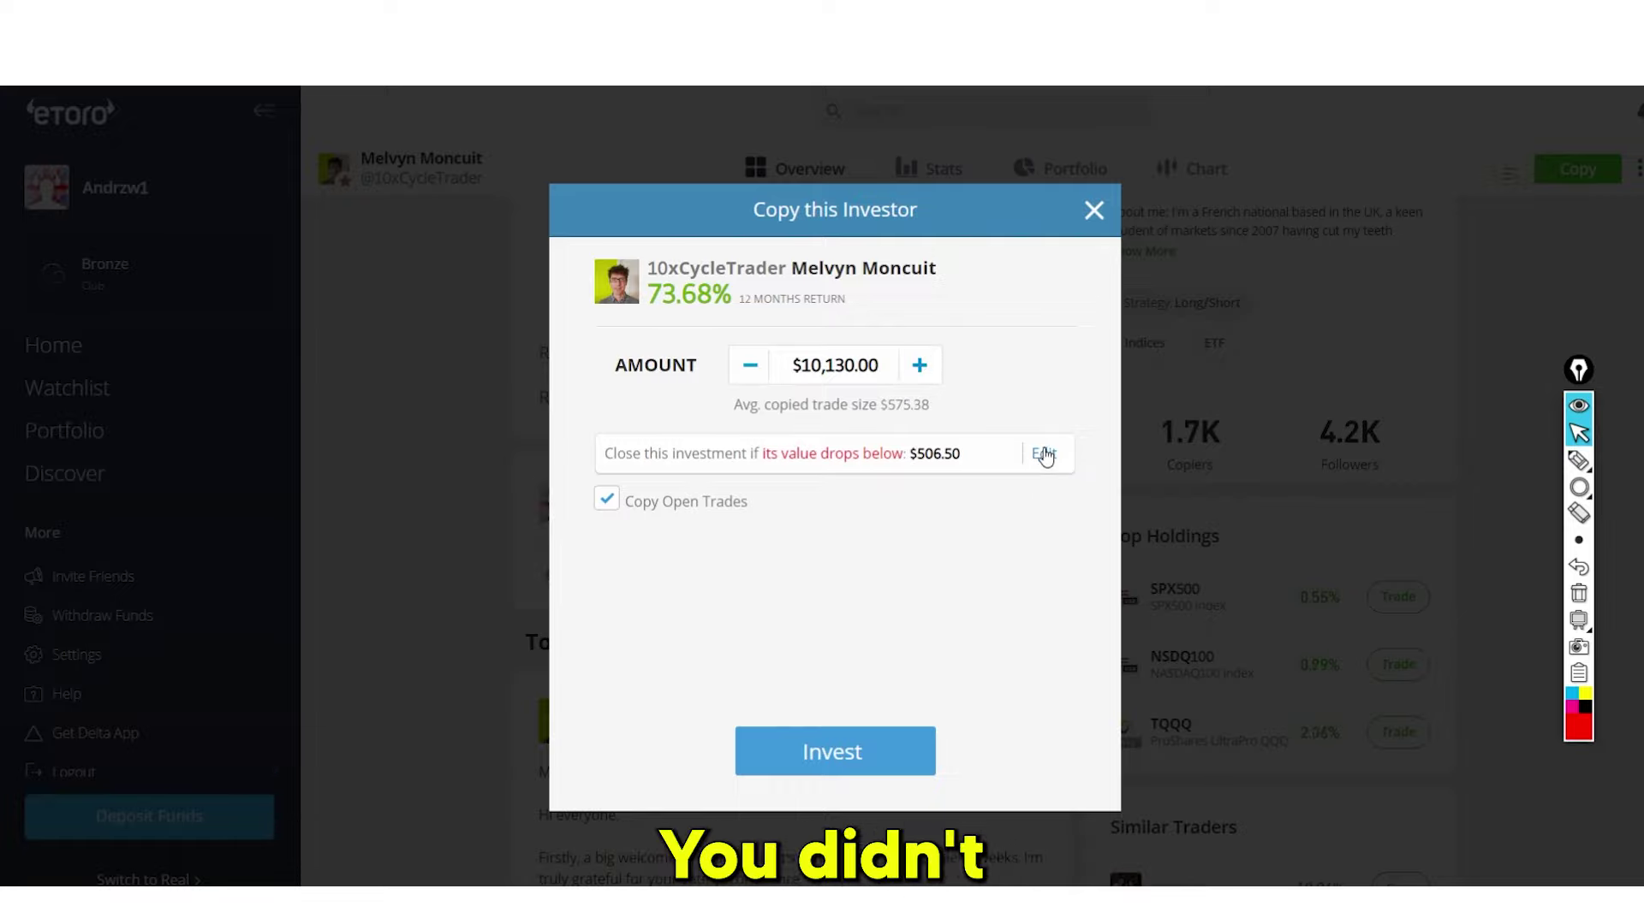
# Change the copy stop-loss to $9,000.00 (88.85%), keeping Copy Open Trades ticked
pyautogui.click(1046, 456)
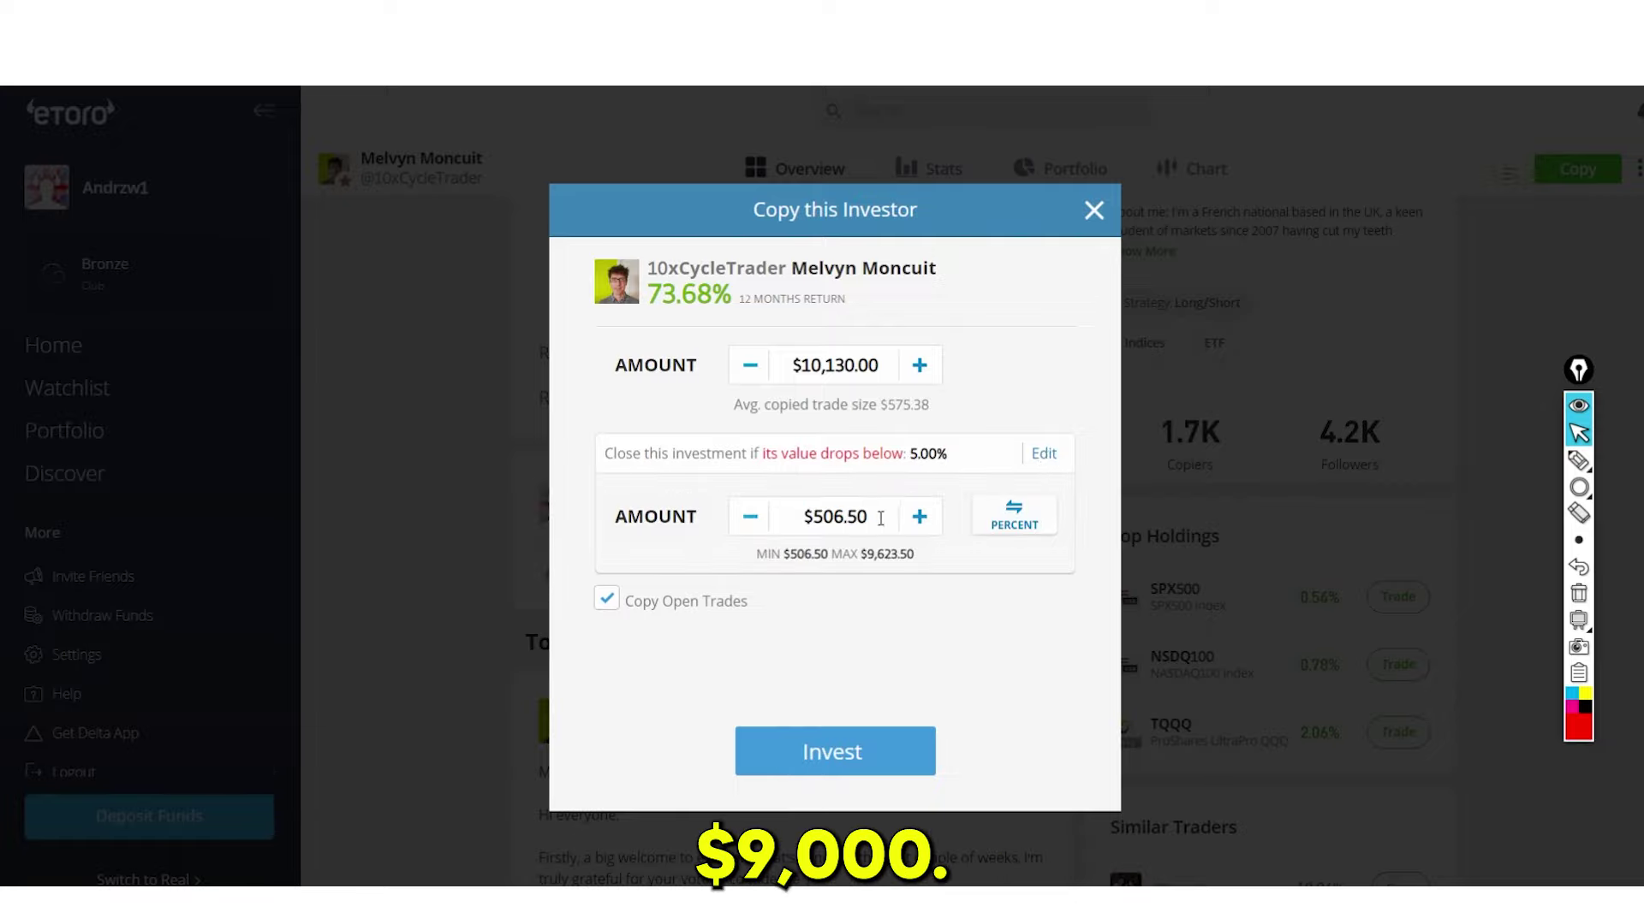
pyautogui.moveTo(881, 517); pyautogui.dragTo(745, 522)
pyautogui.write('9000')
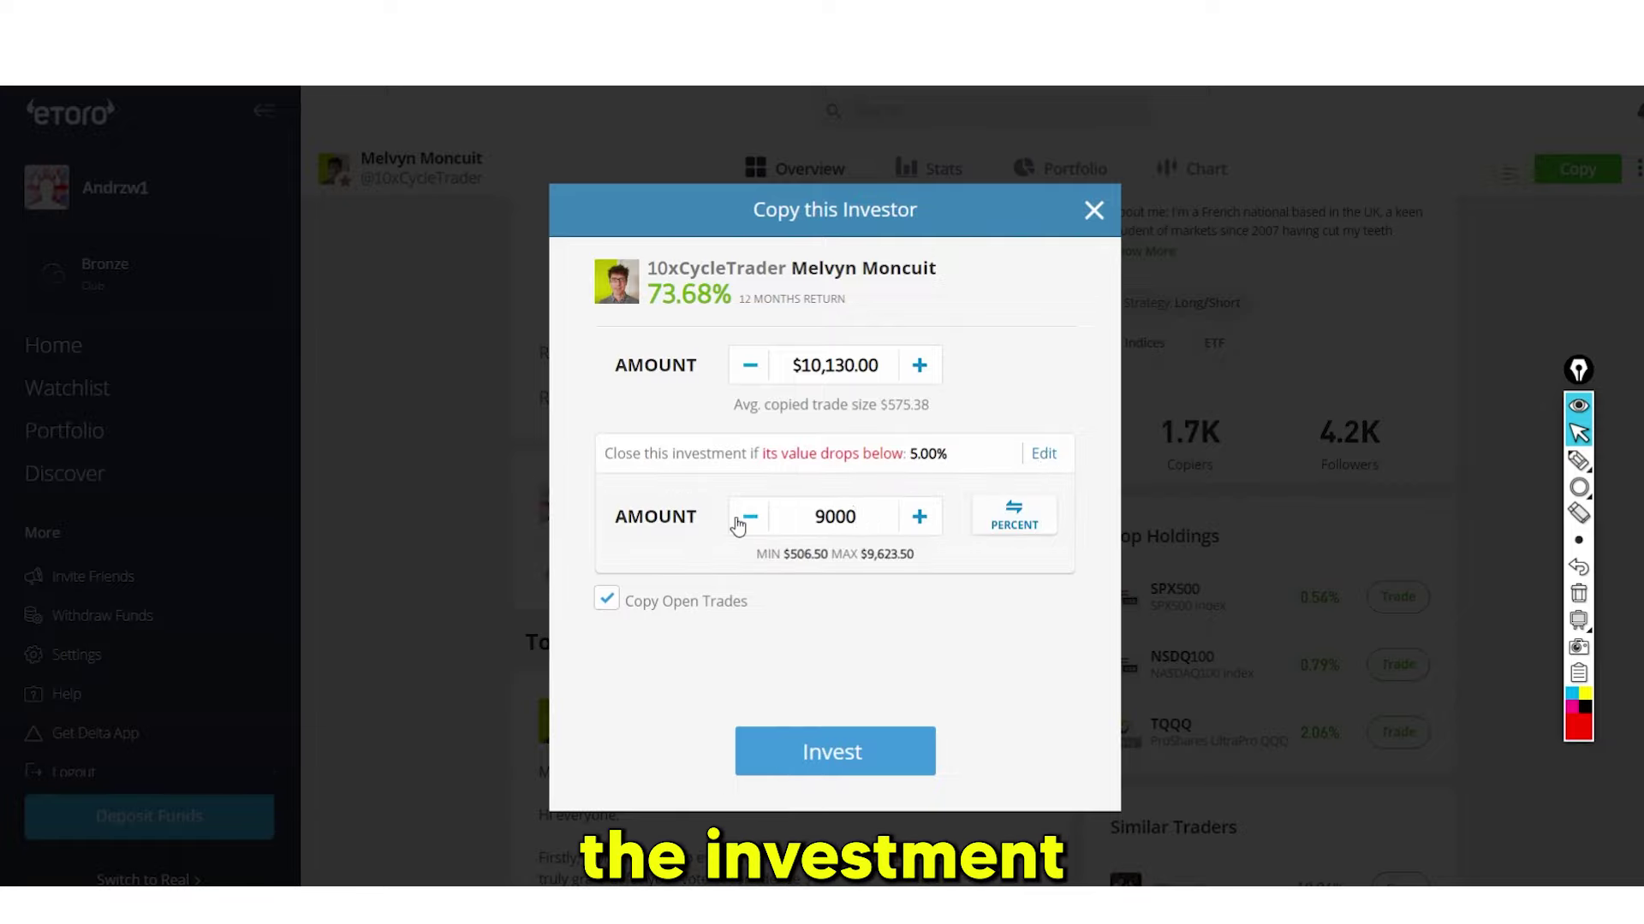
pyautogui.click(843, 626)
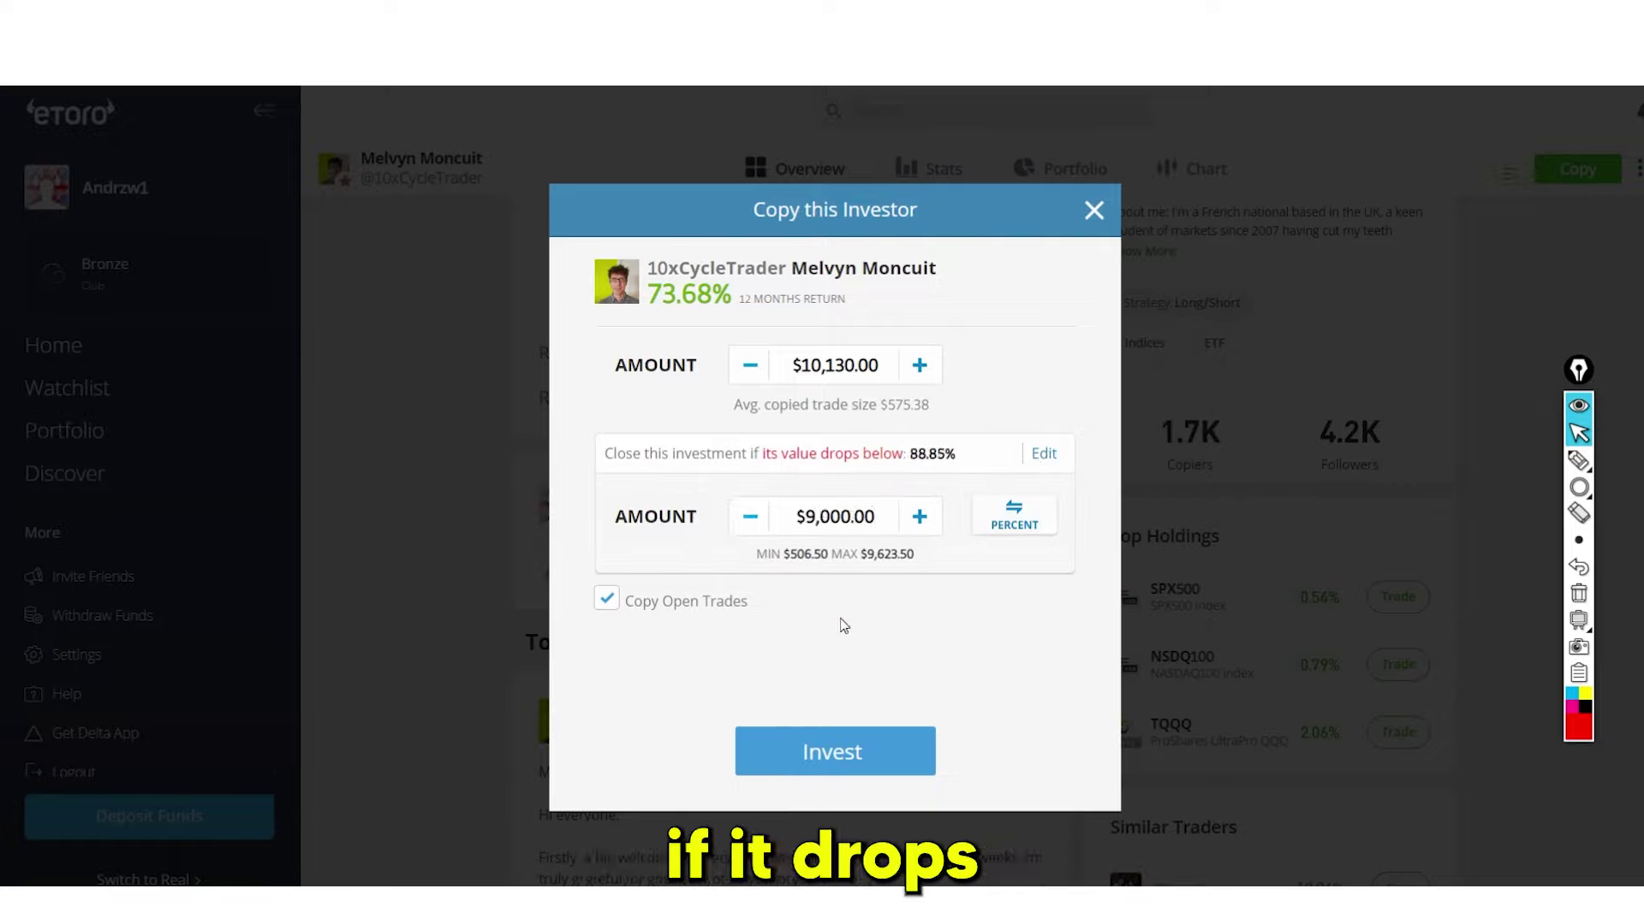
pyautogui.click(616, 609)
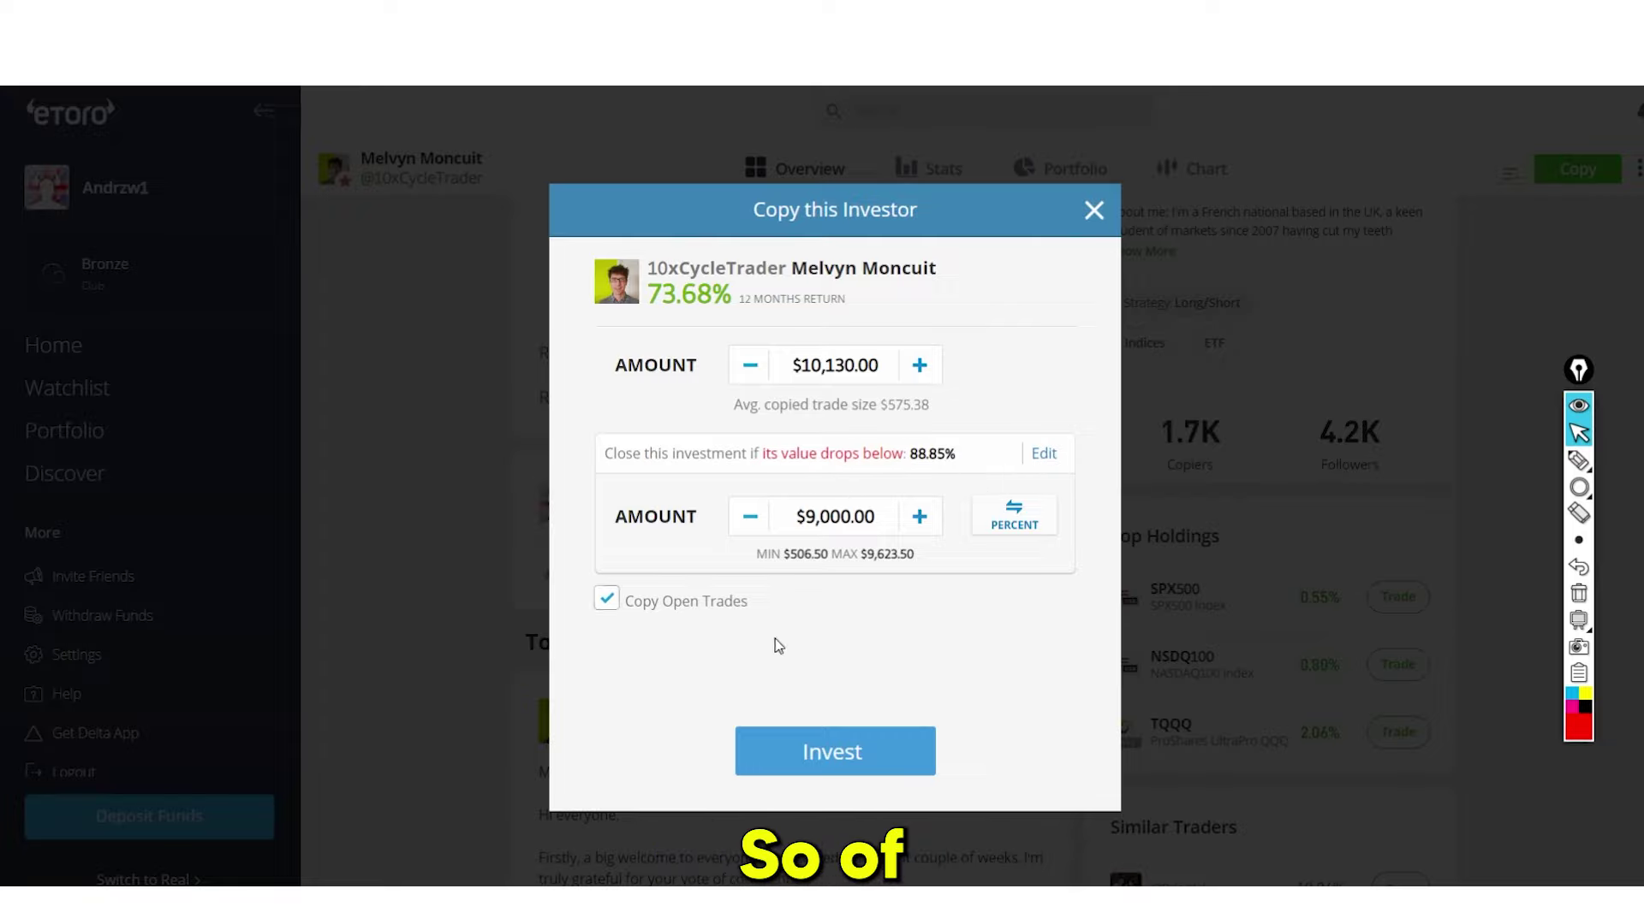
pyautogui.moveTo(1574, 501)
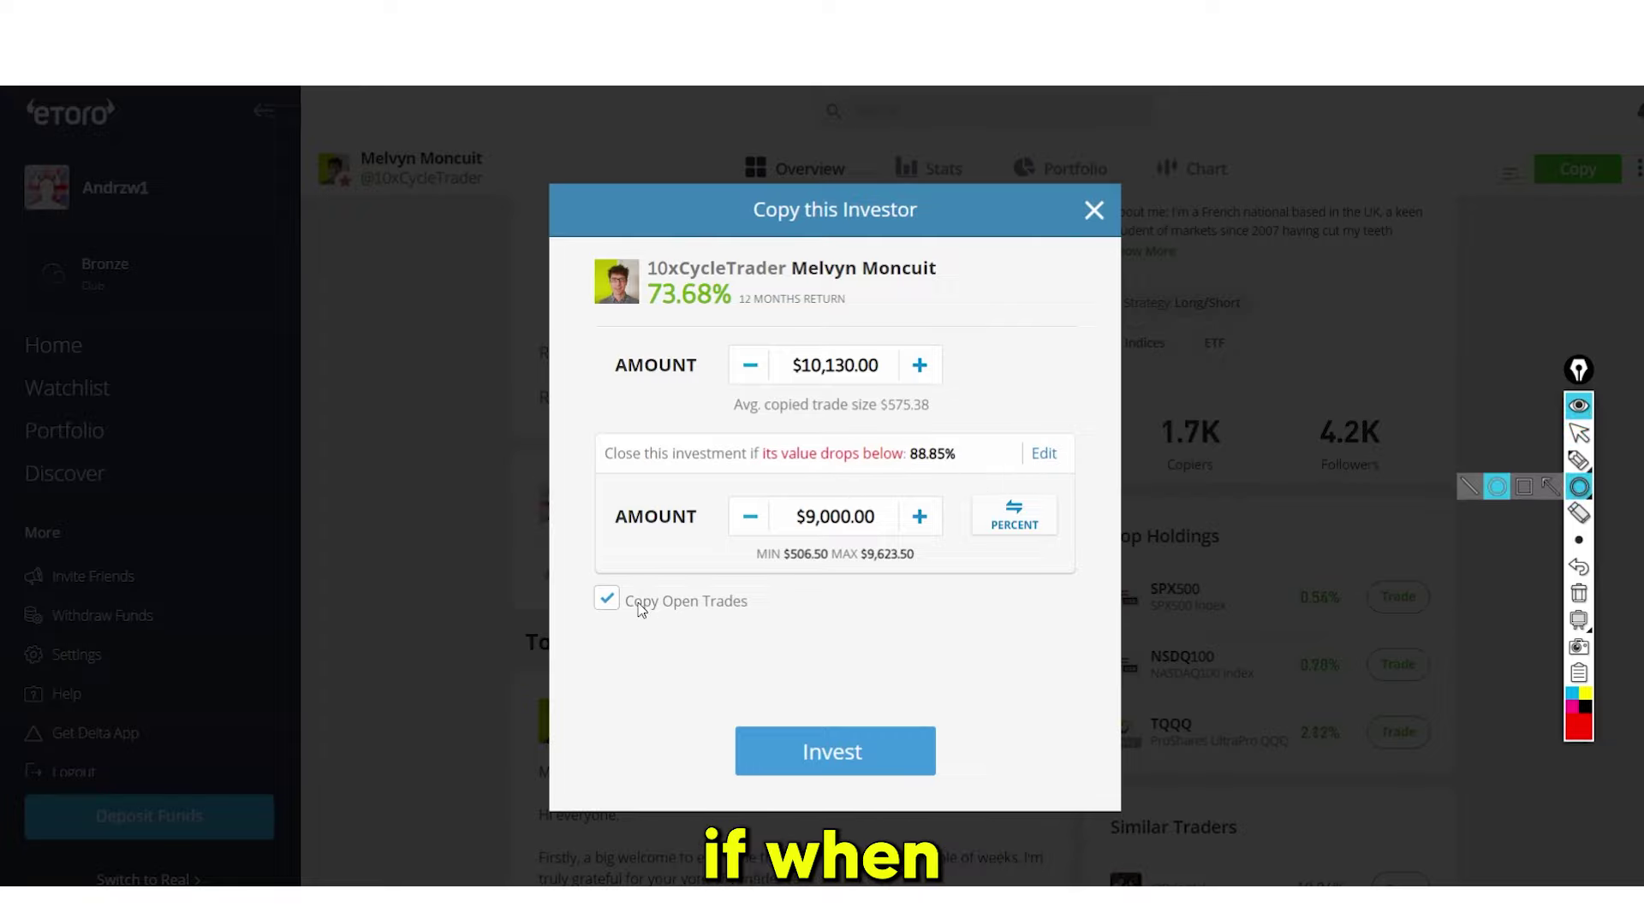
pyautogui.moveTo(571, 572); pyautogui.dragTo(773, 643)
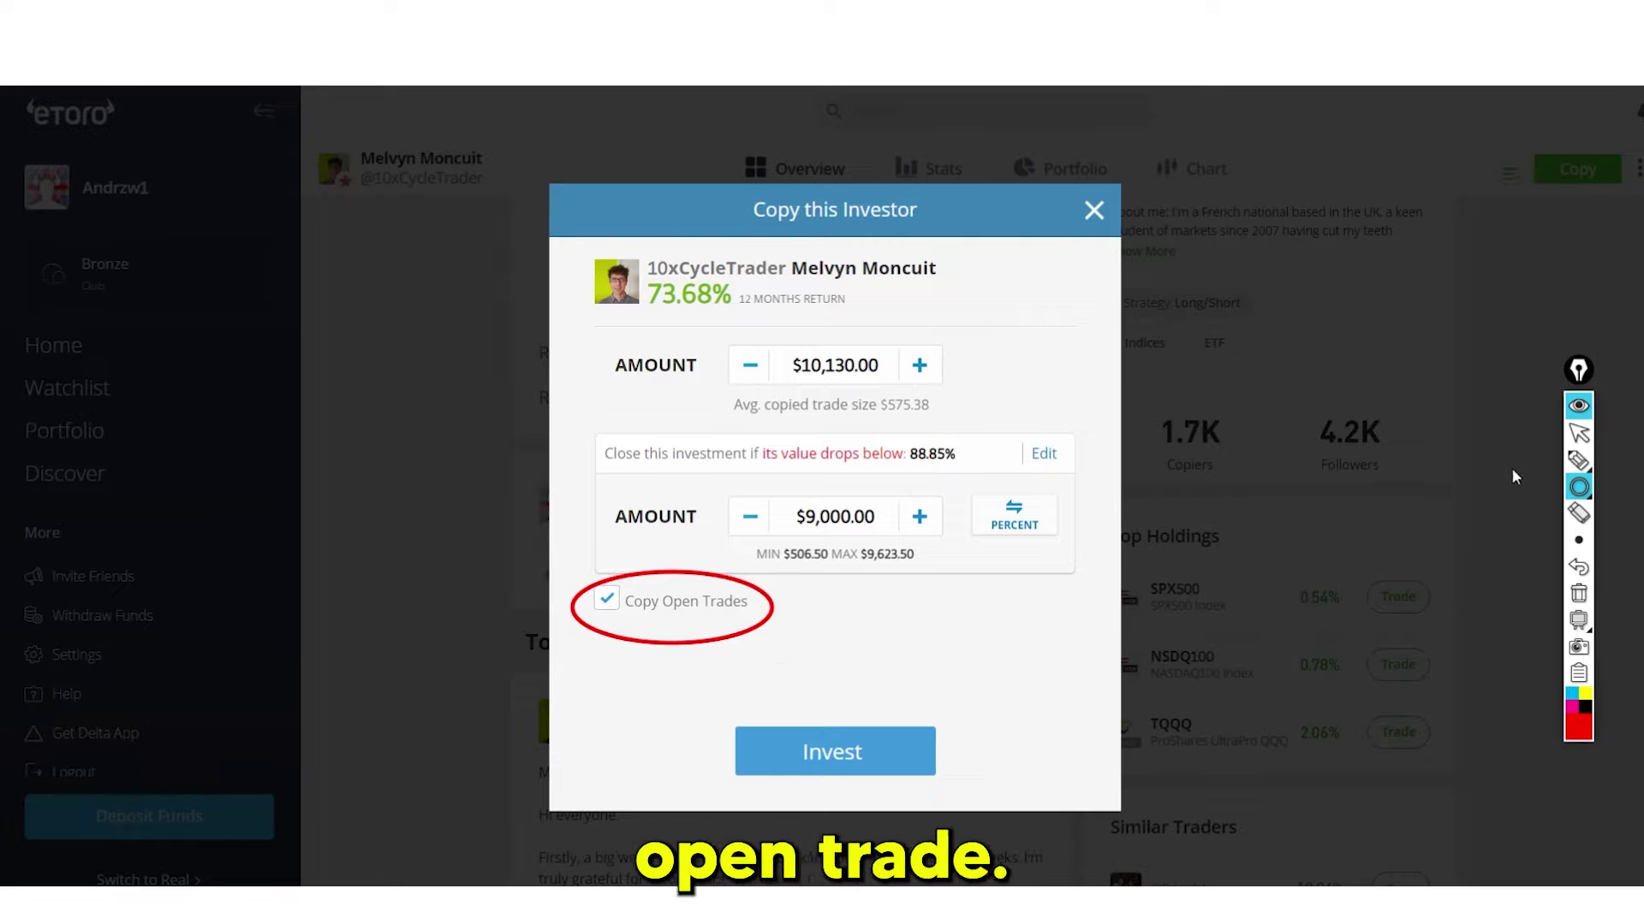
pyautogui.hotkey('ctrl', 'z')
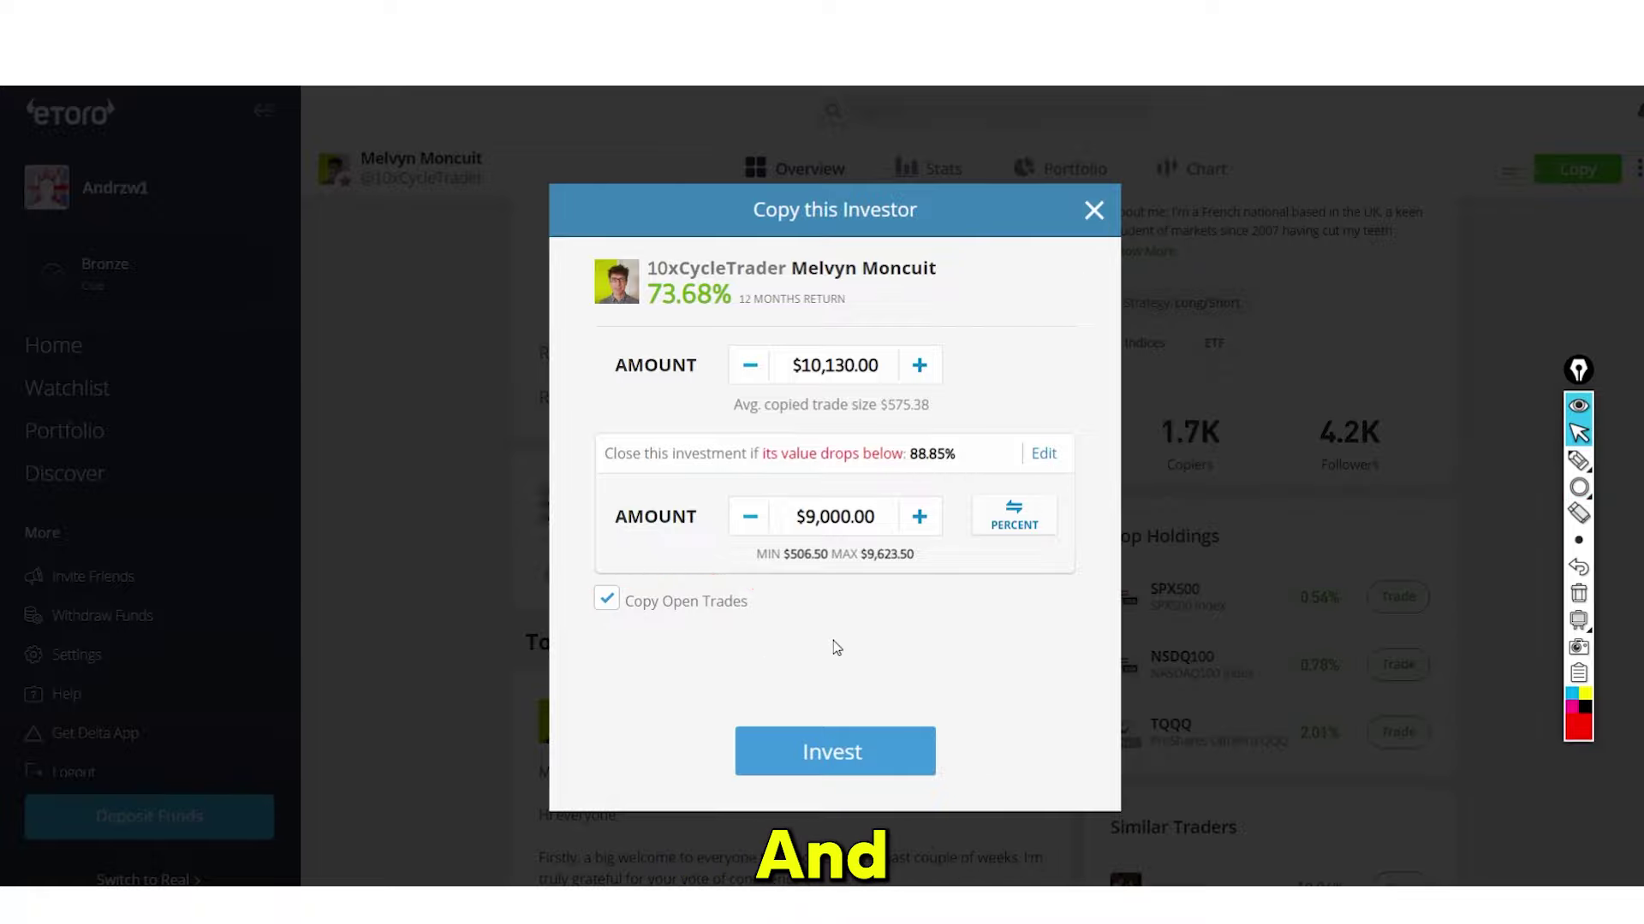
pyautogui.click(1091, 214)
pyautogui.scroll(-4, 928, 491)
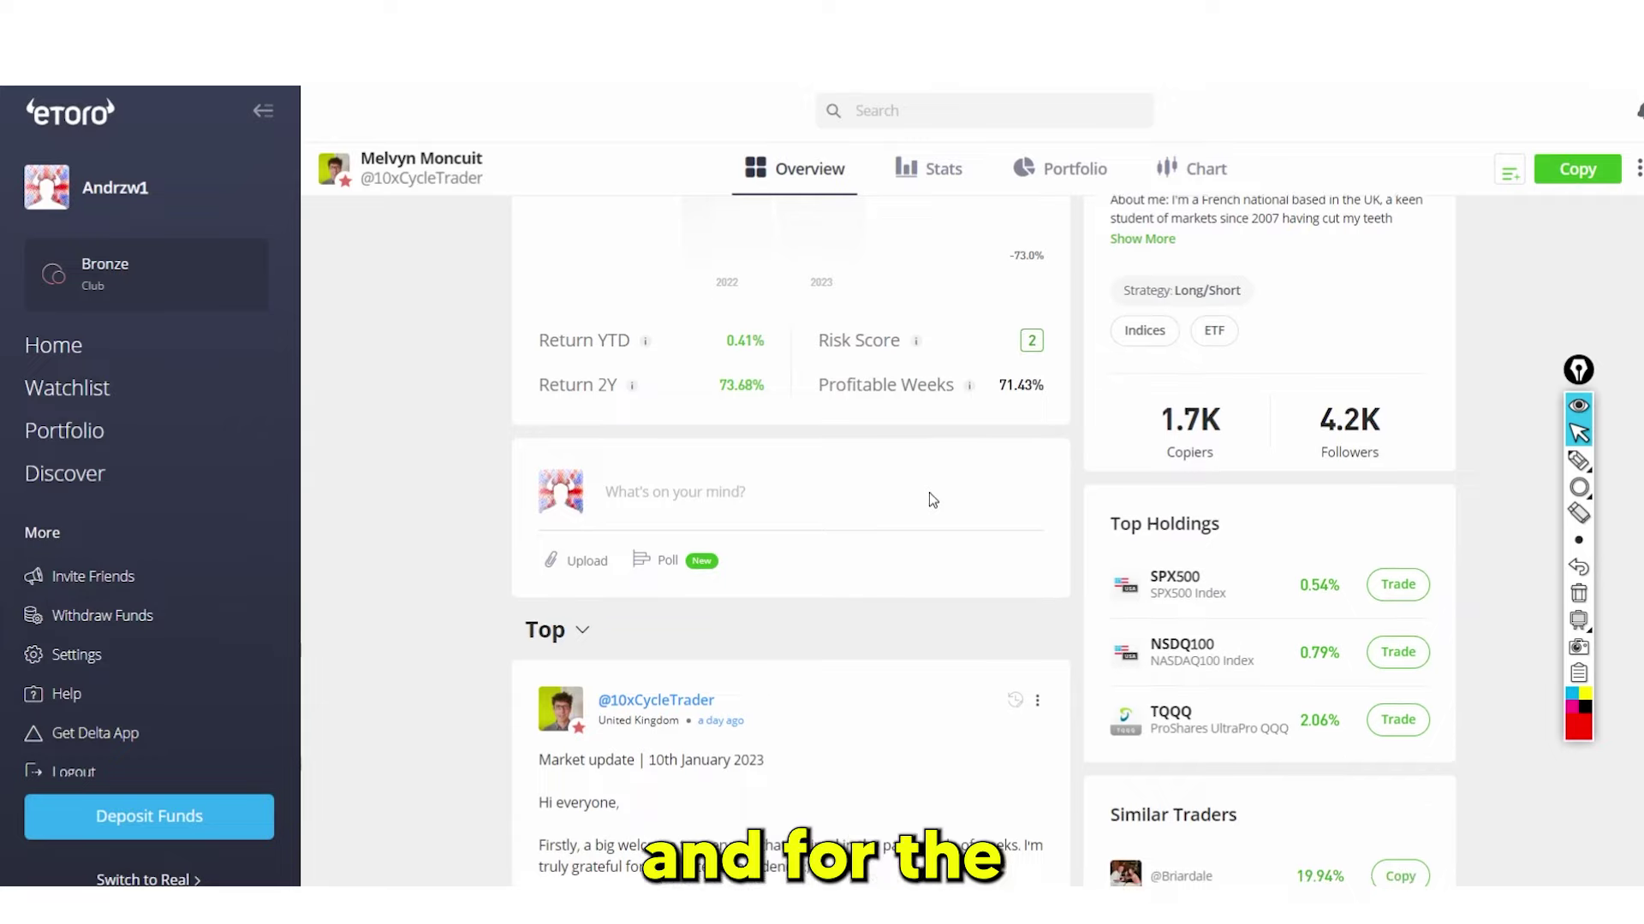
pyautogui.scroll(-4, 942, 487)
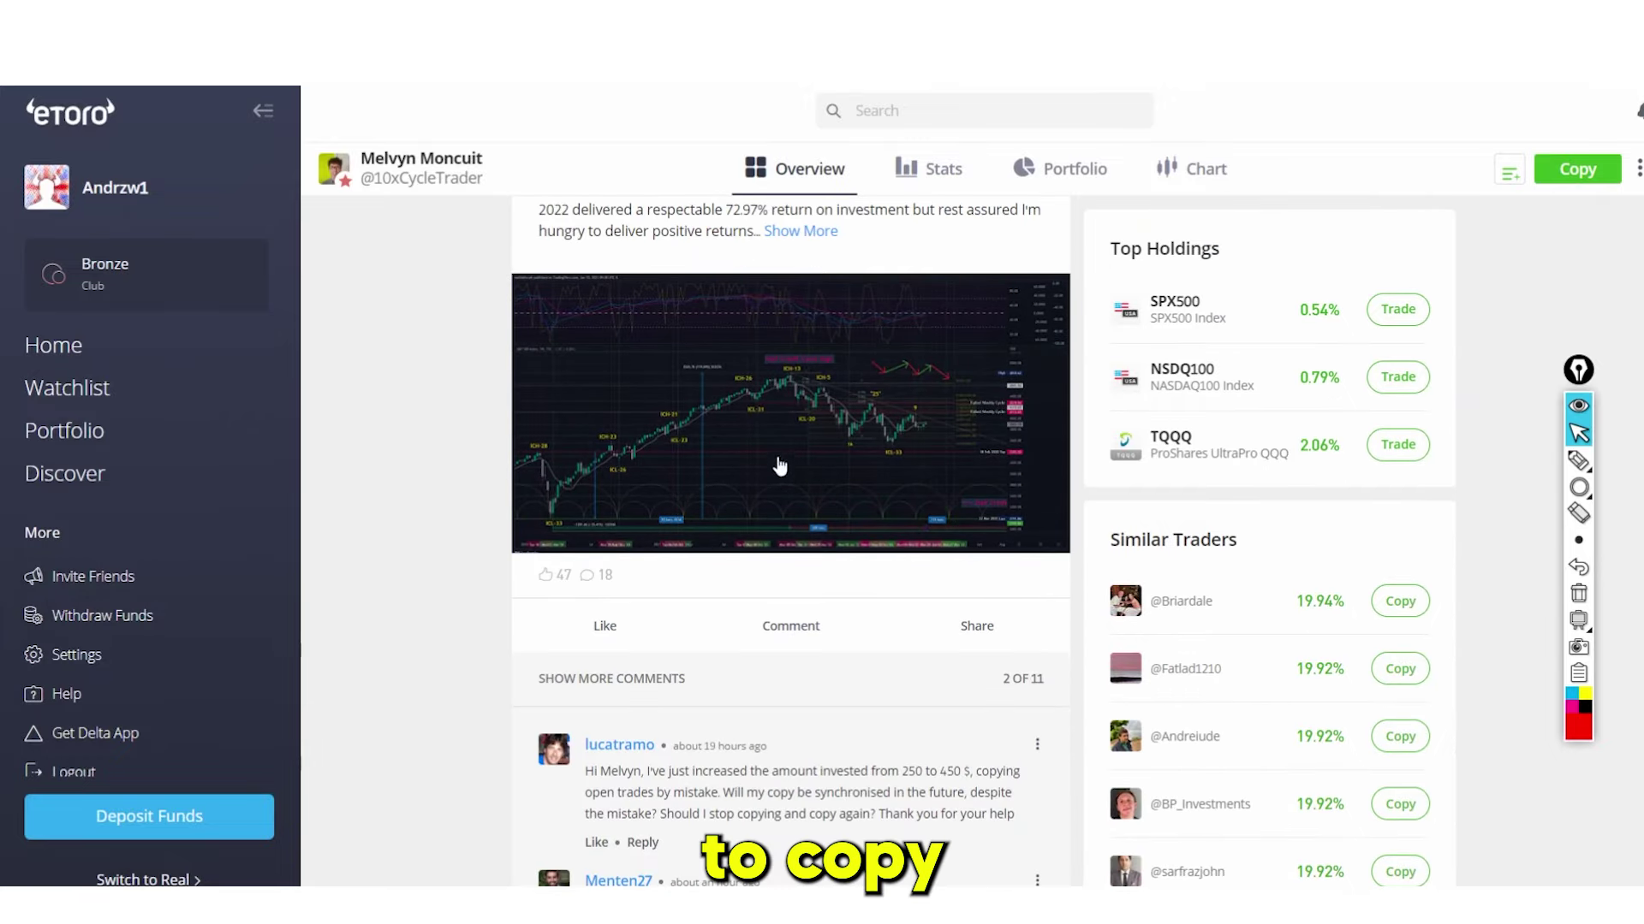
pyautogui.scroll(-2, 844, 444)
pyautogui.click(1578, 487)
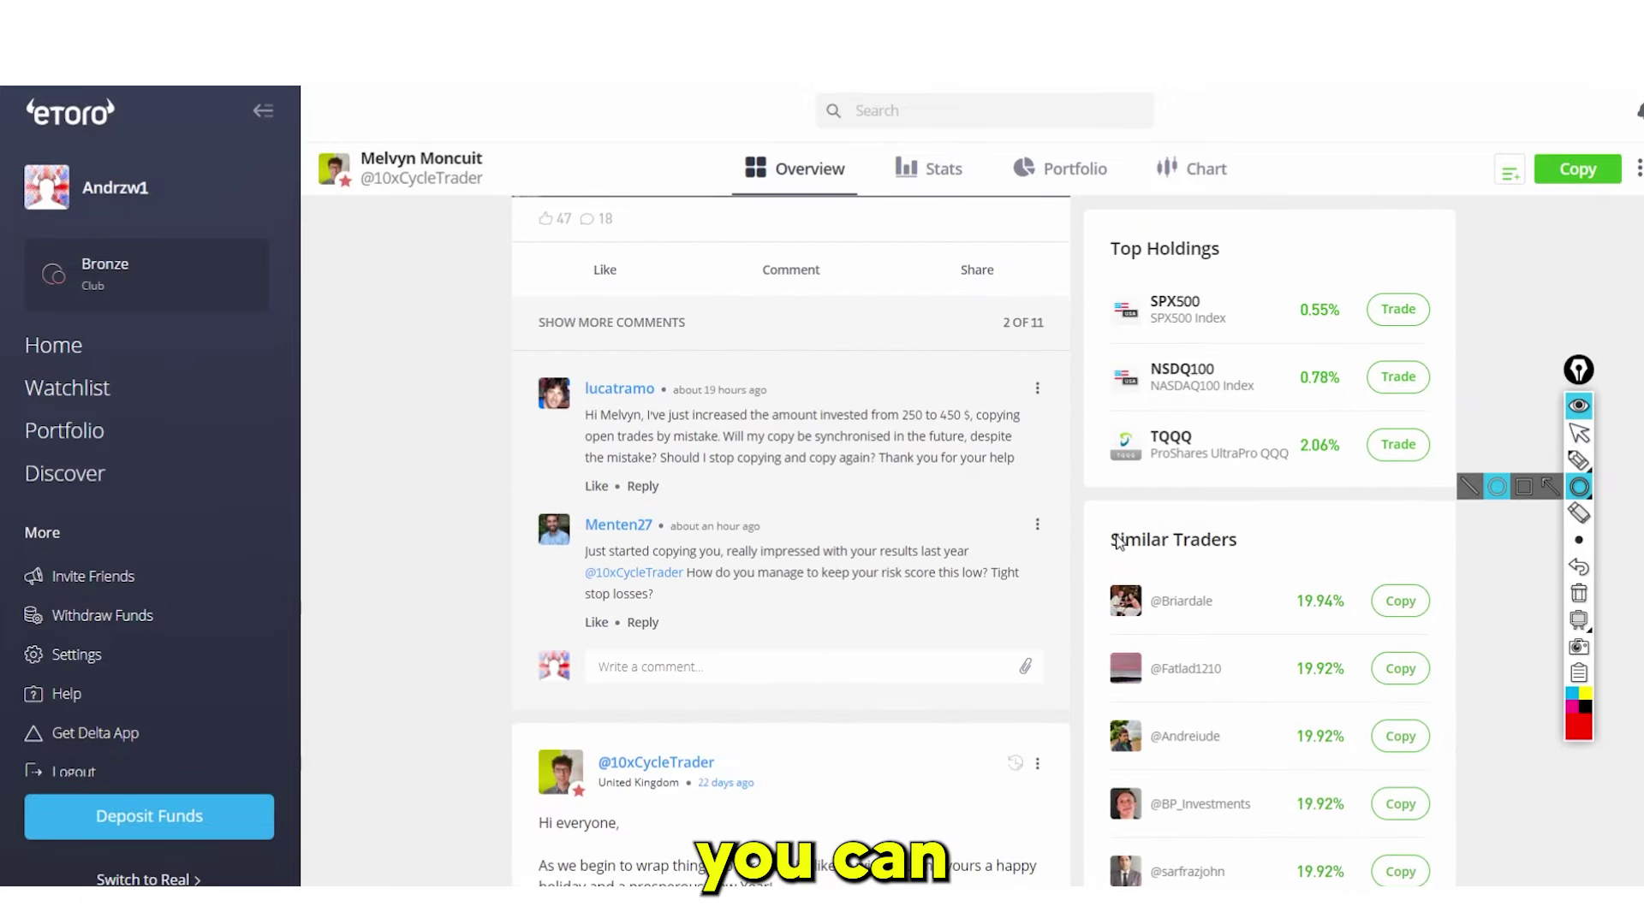
pyautogui.moveTo(1117, 542)
pyautogui.mouseDown()
pyautogui.moveTo(1412, 851)
pyautogui.moveTo(1487, 888)
pyautogui.mouseUp()
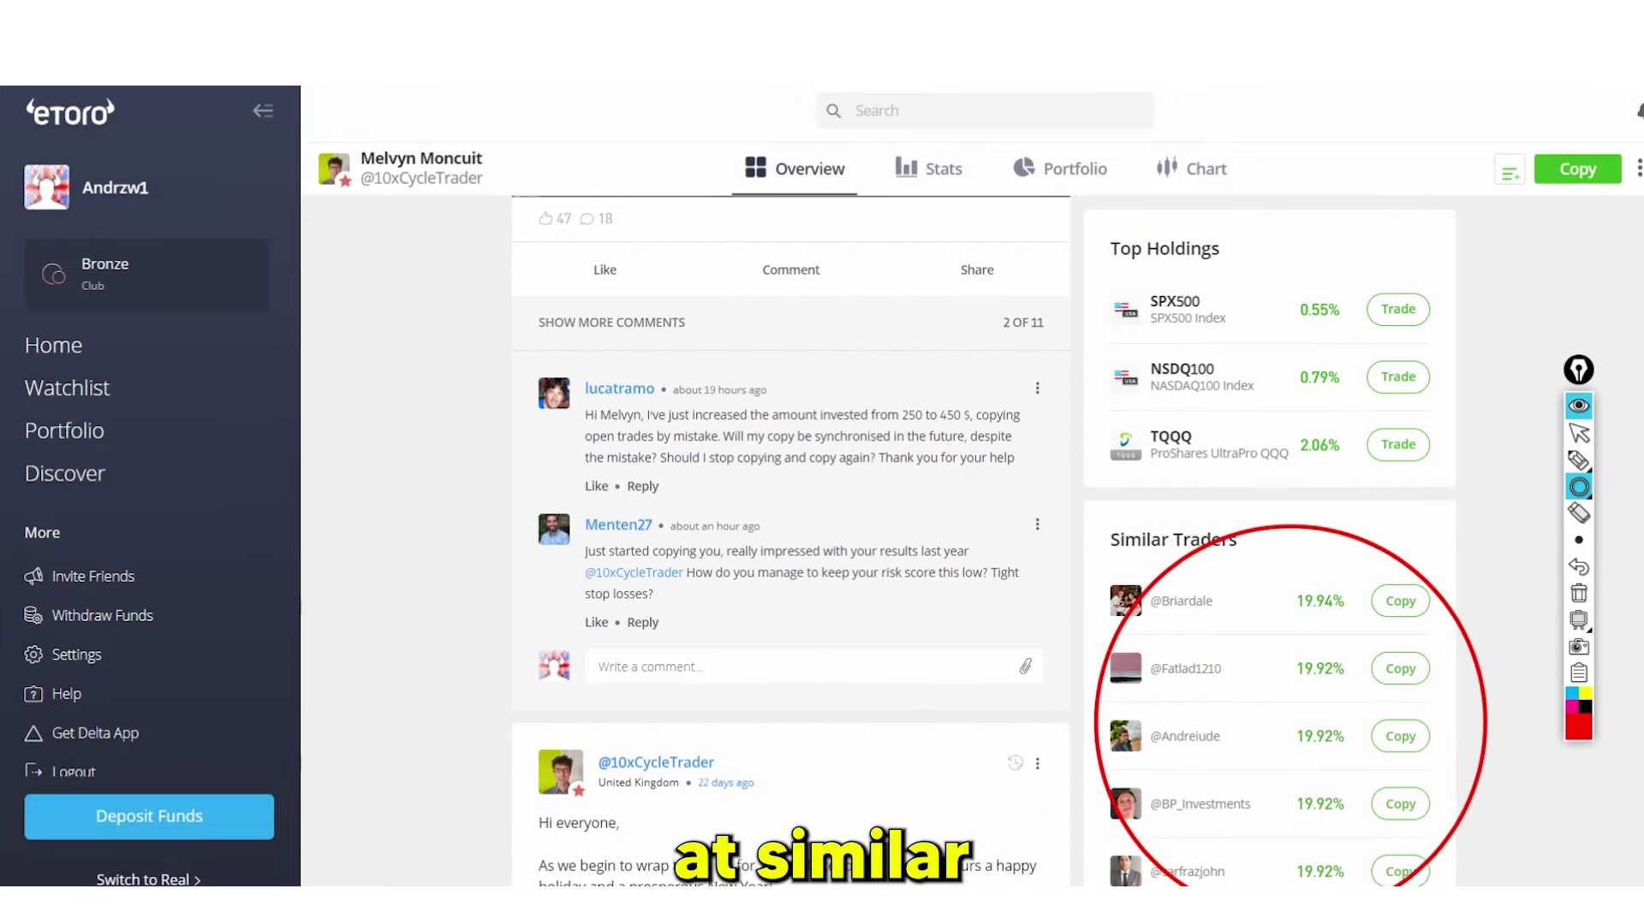
pyautogui.click(1579, 593)
pyautogui.click(1579, 406)
pyautogui.click(1132, 578)
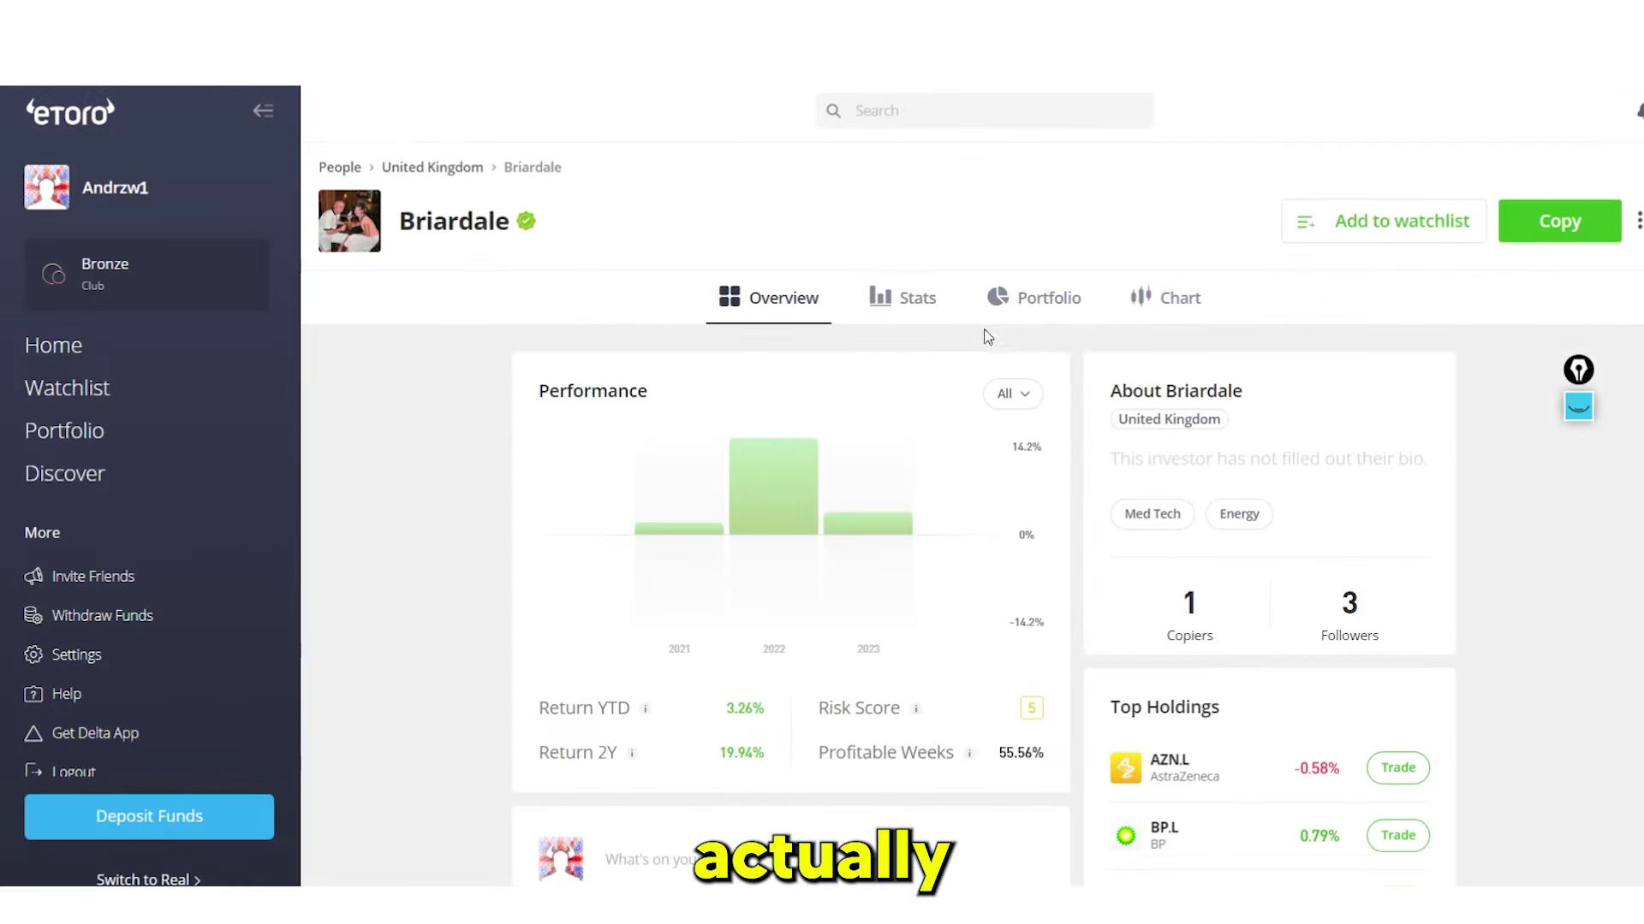
# Browse Briardale's portfolio holdings
pyautogui.click(1031, 298)
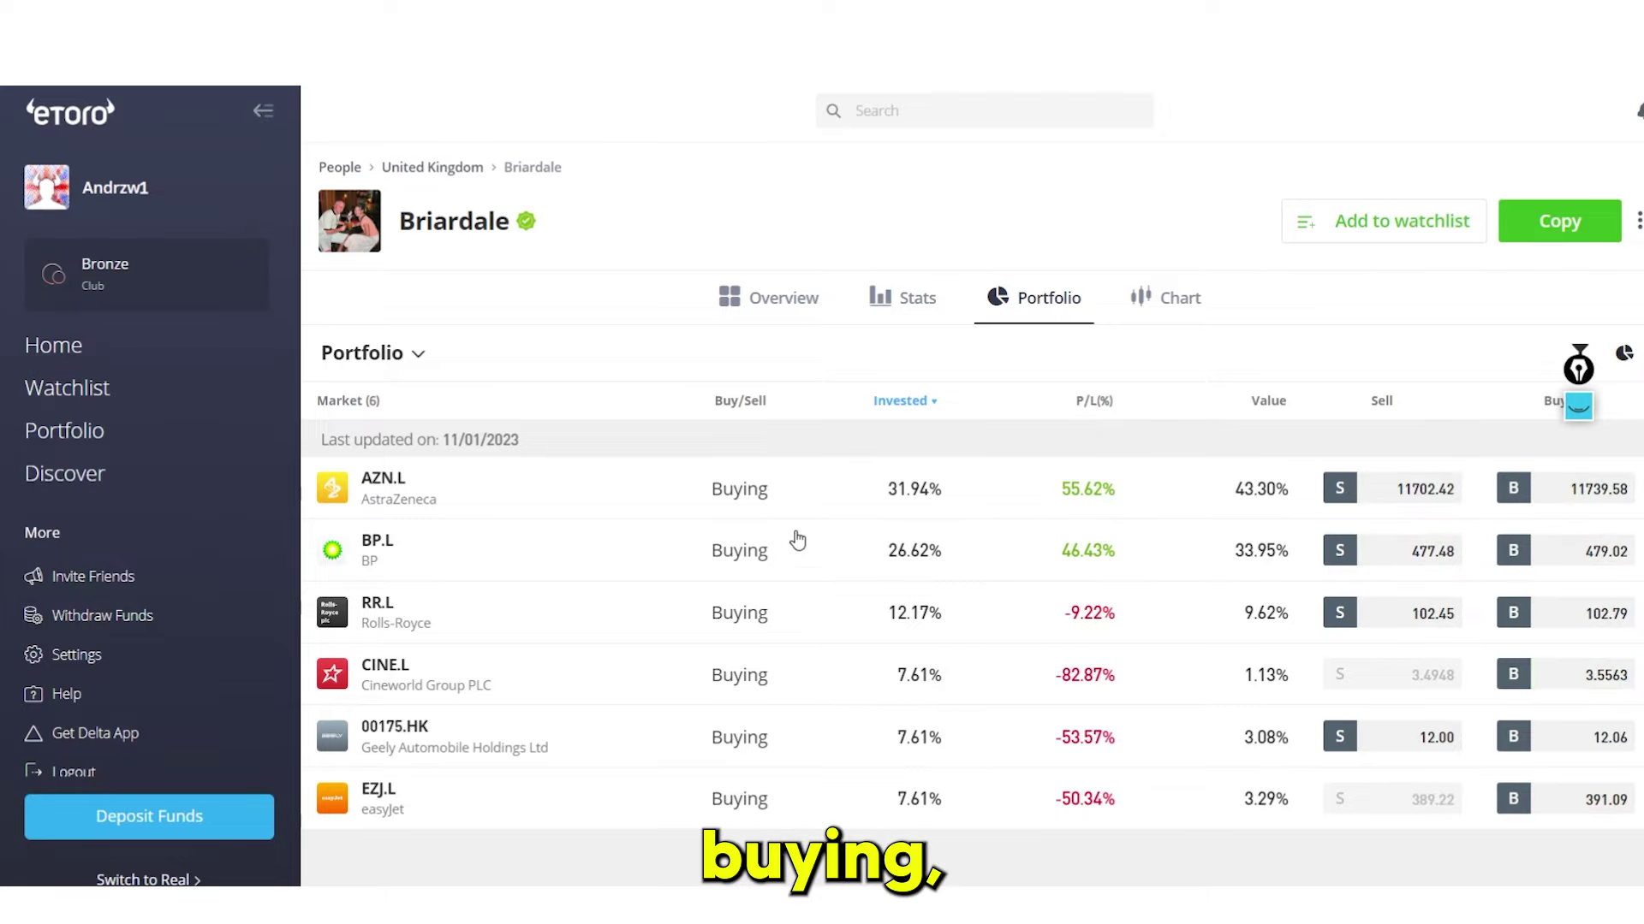
pyautogui.scroll(-1, 1048, 592)
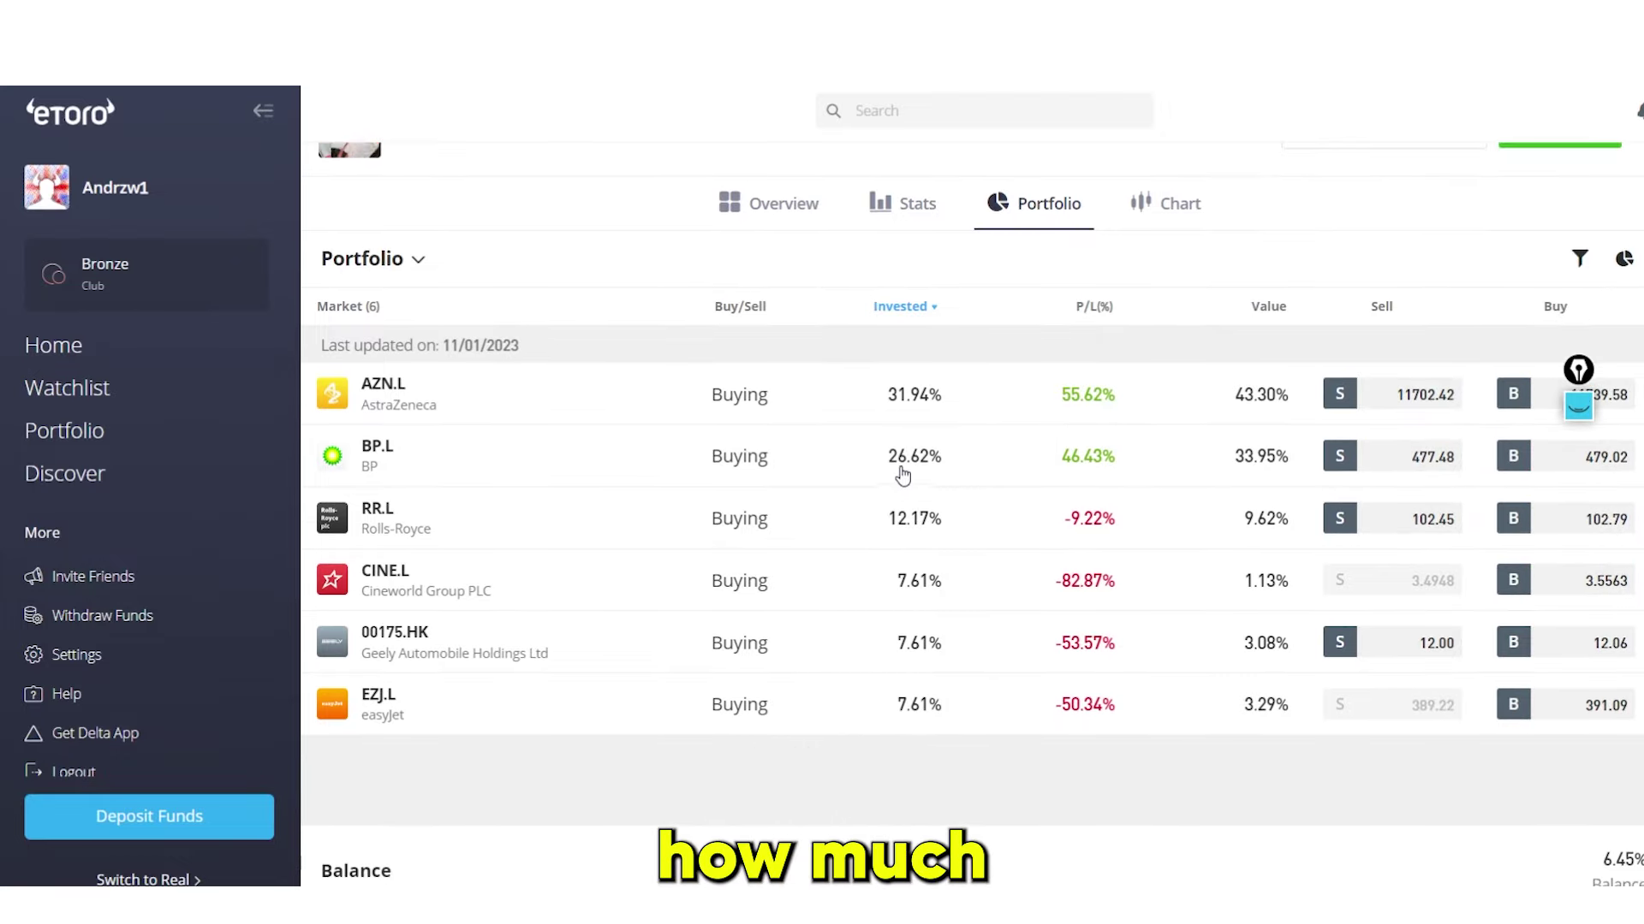
pyautogui.scroll(1, 902, 476)
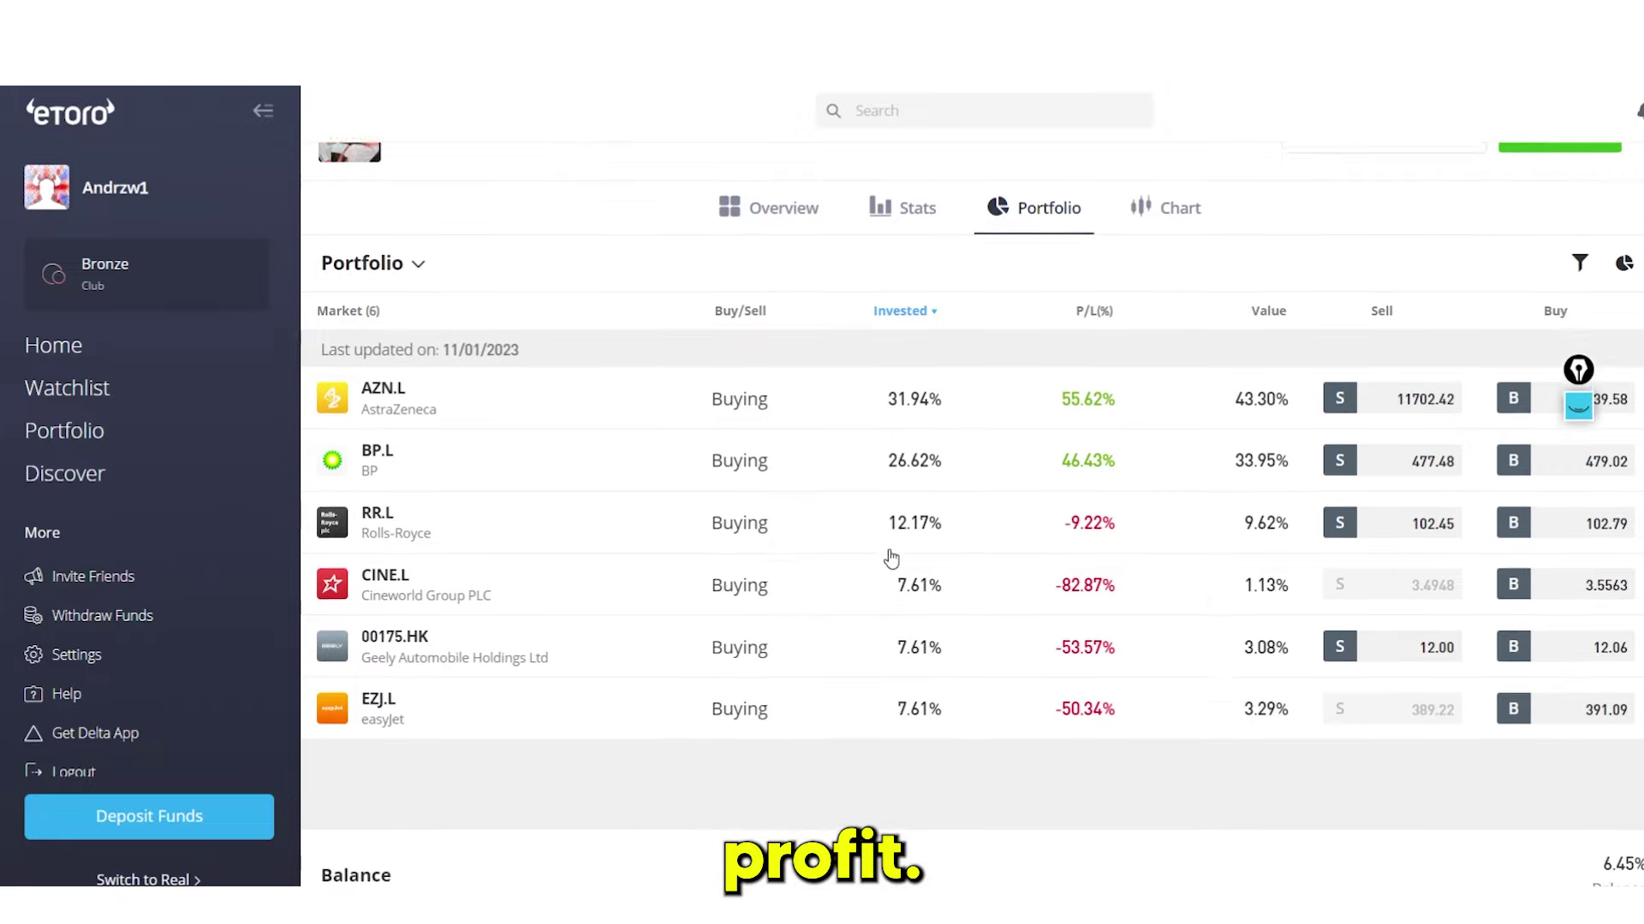
pyautogui.scroll(-1, 897, 520)
pyautogui.scroll(1, 958, 435)
# Check Briardale's performance stats, including the calculation note and 2022 monthly returns
pyautogui.click(902, 297)
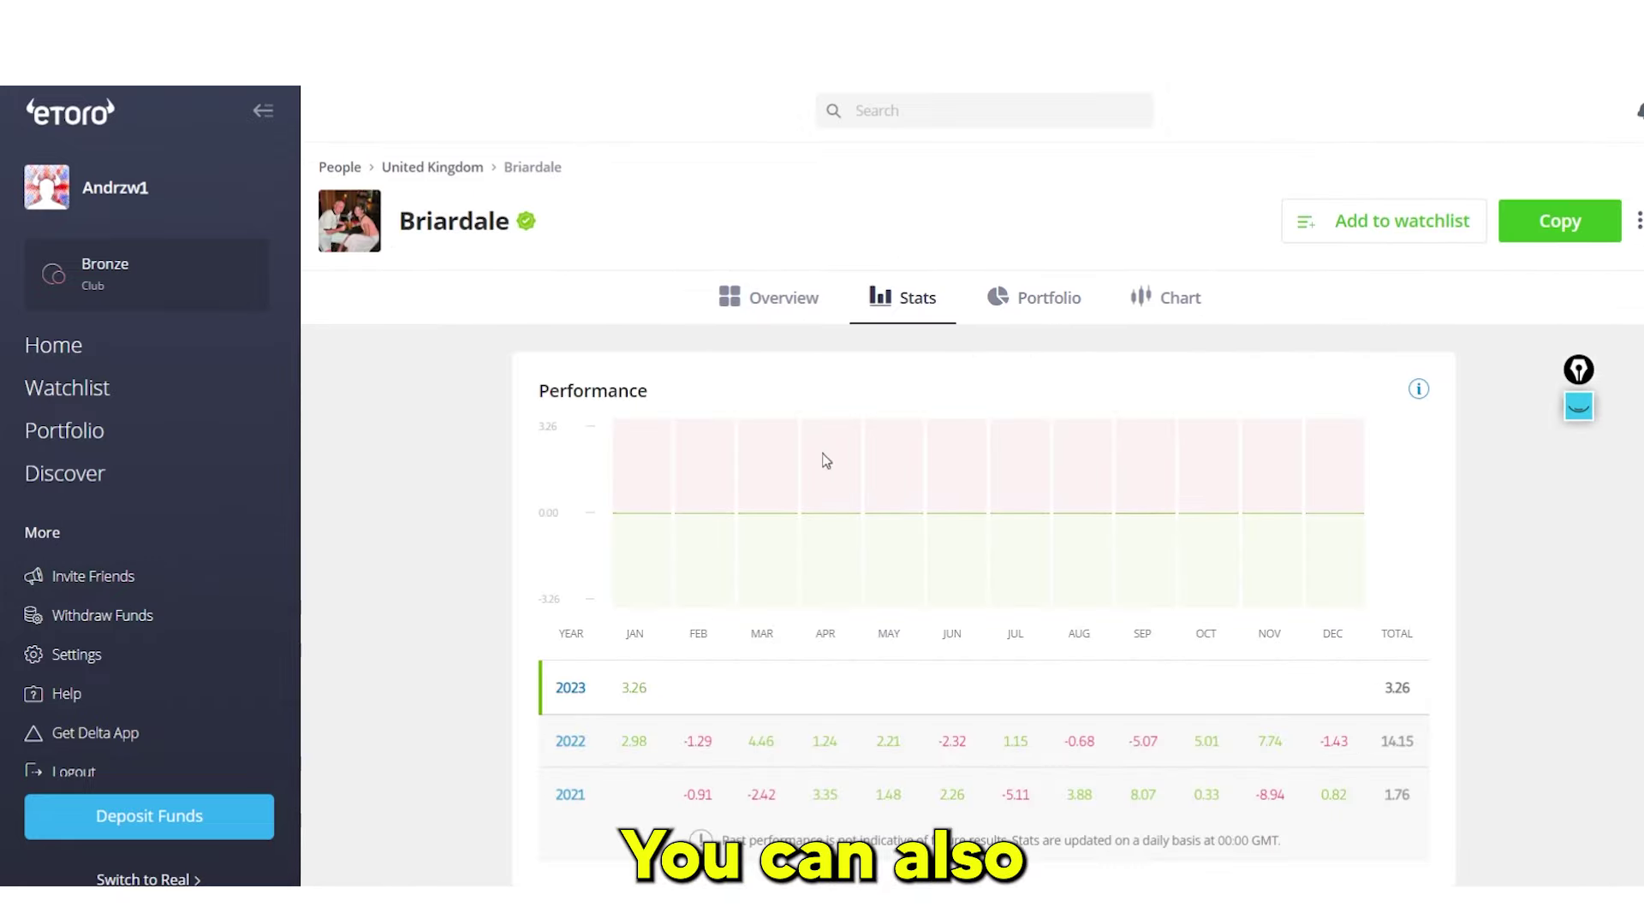
pyautogui.scroll(-1, 892, 576)
pyautogui.scroll(1, 697, 531)
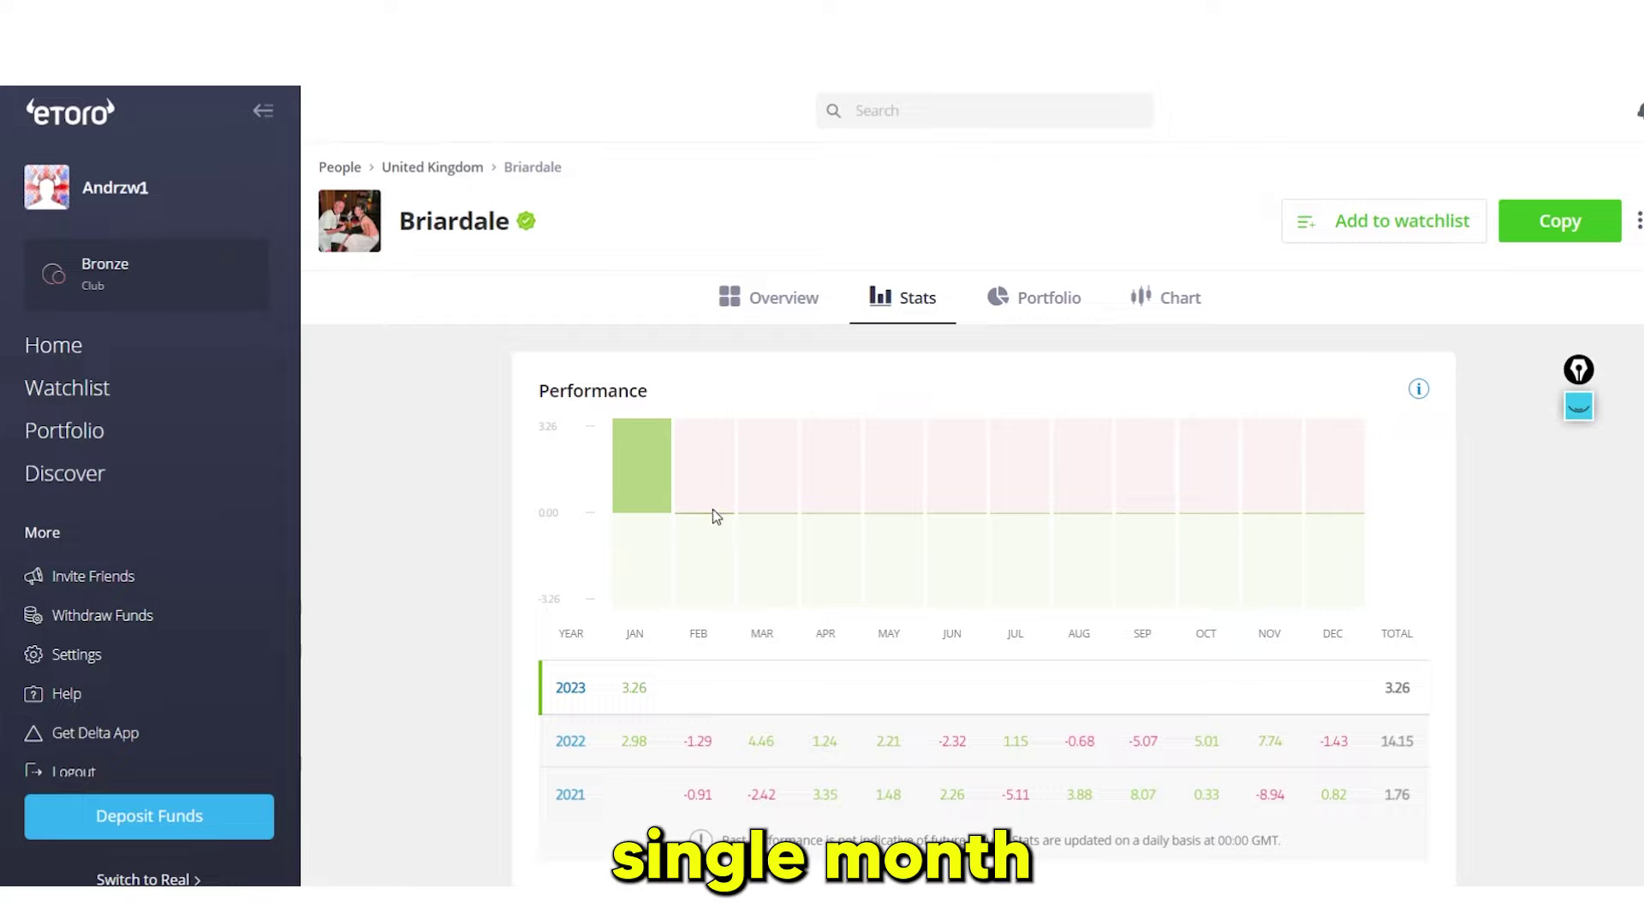
pyautogui.click(1417, 389)
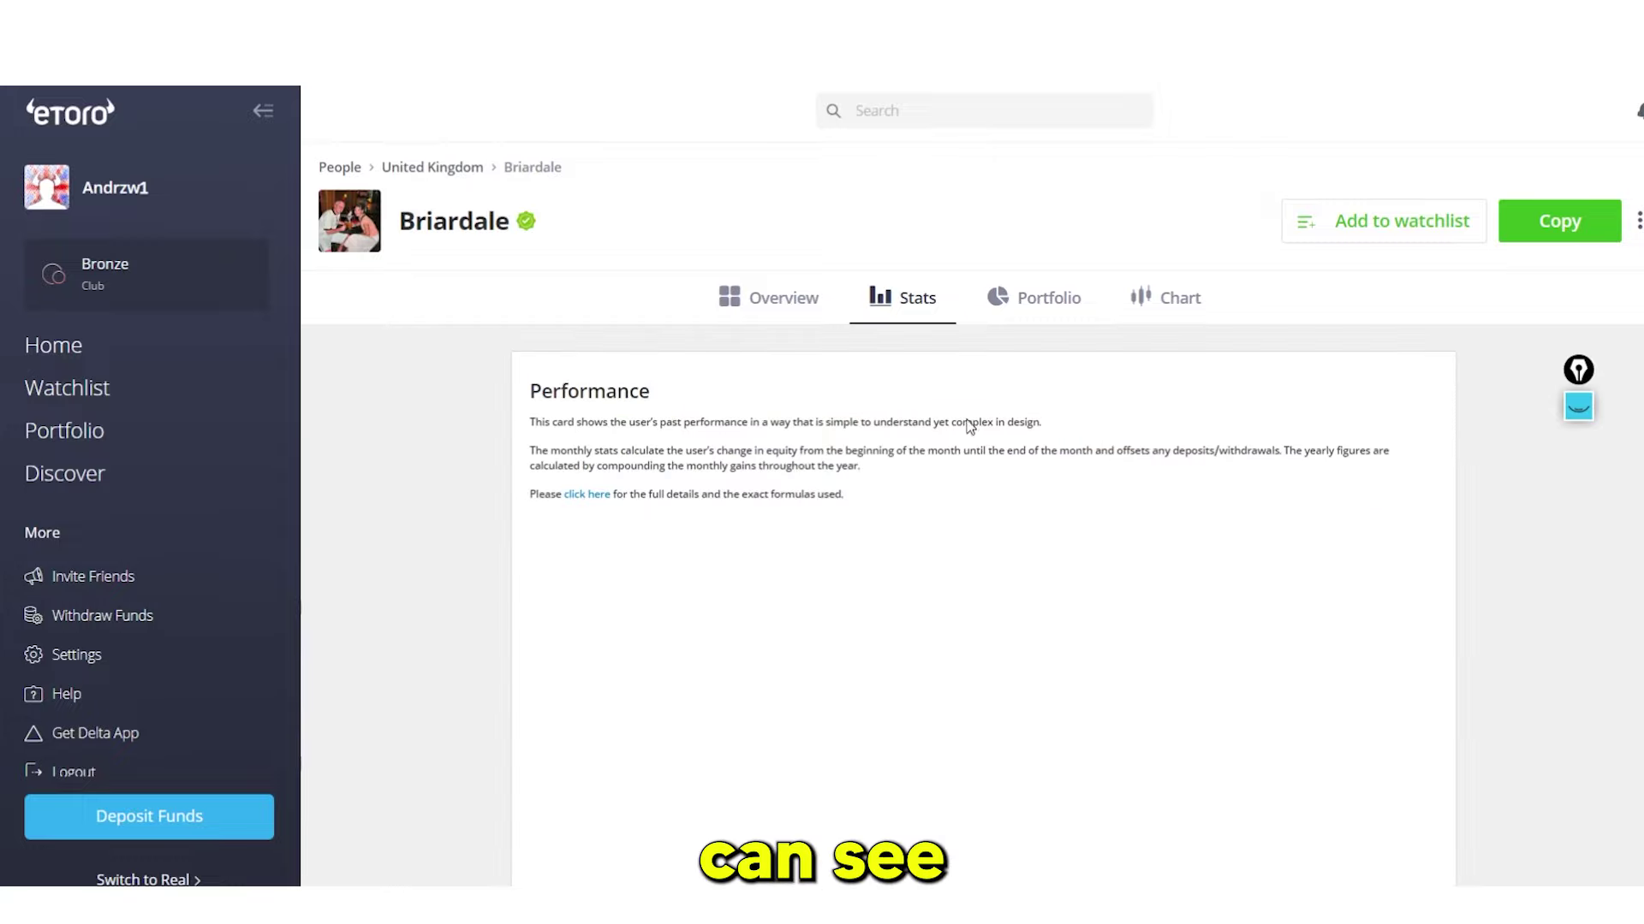
pyautogui.click(836, 355)
pyautogui.scroll(-2, 599, 598)
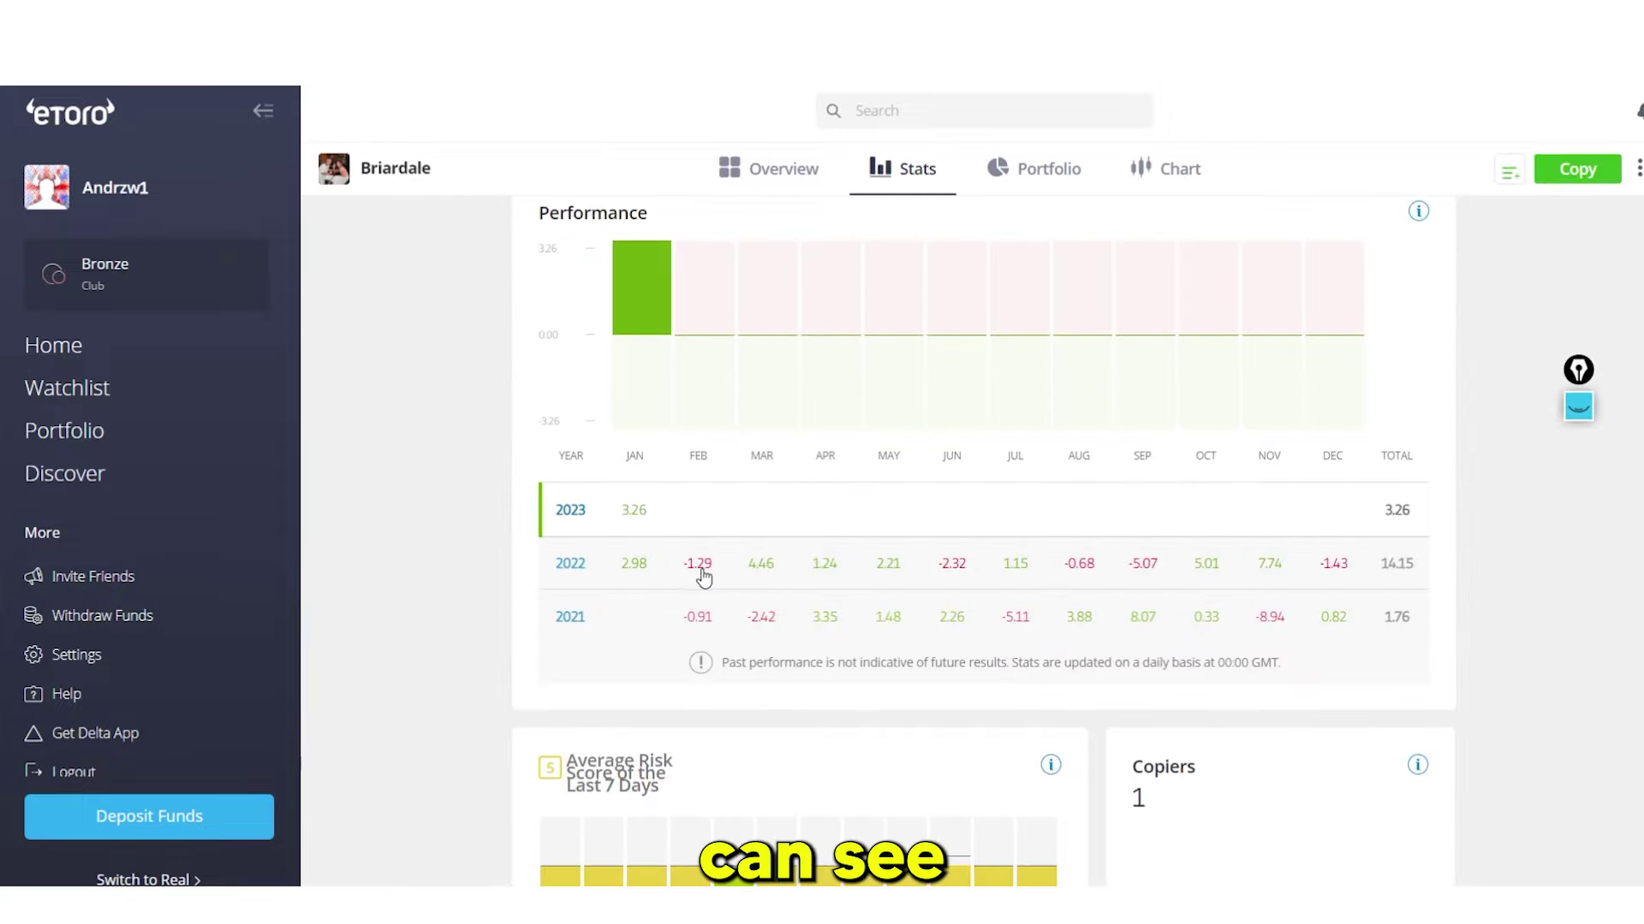
pyautogui.click(648, 579)
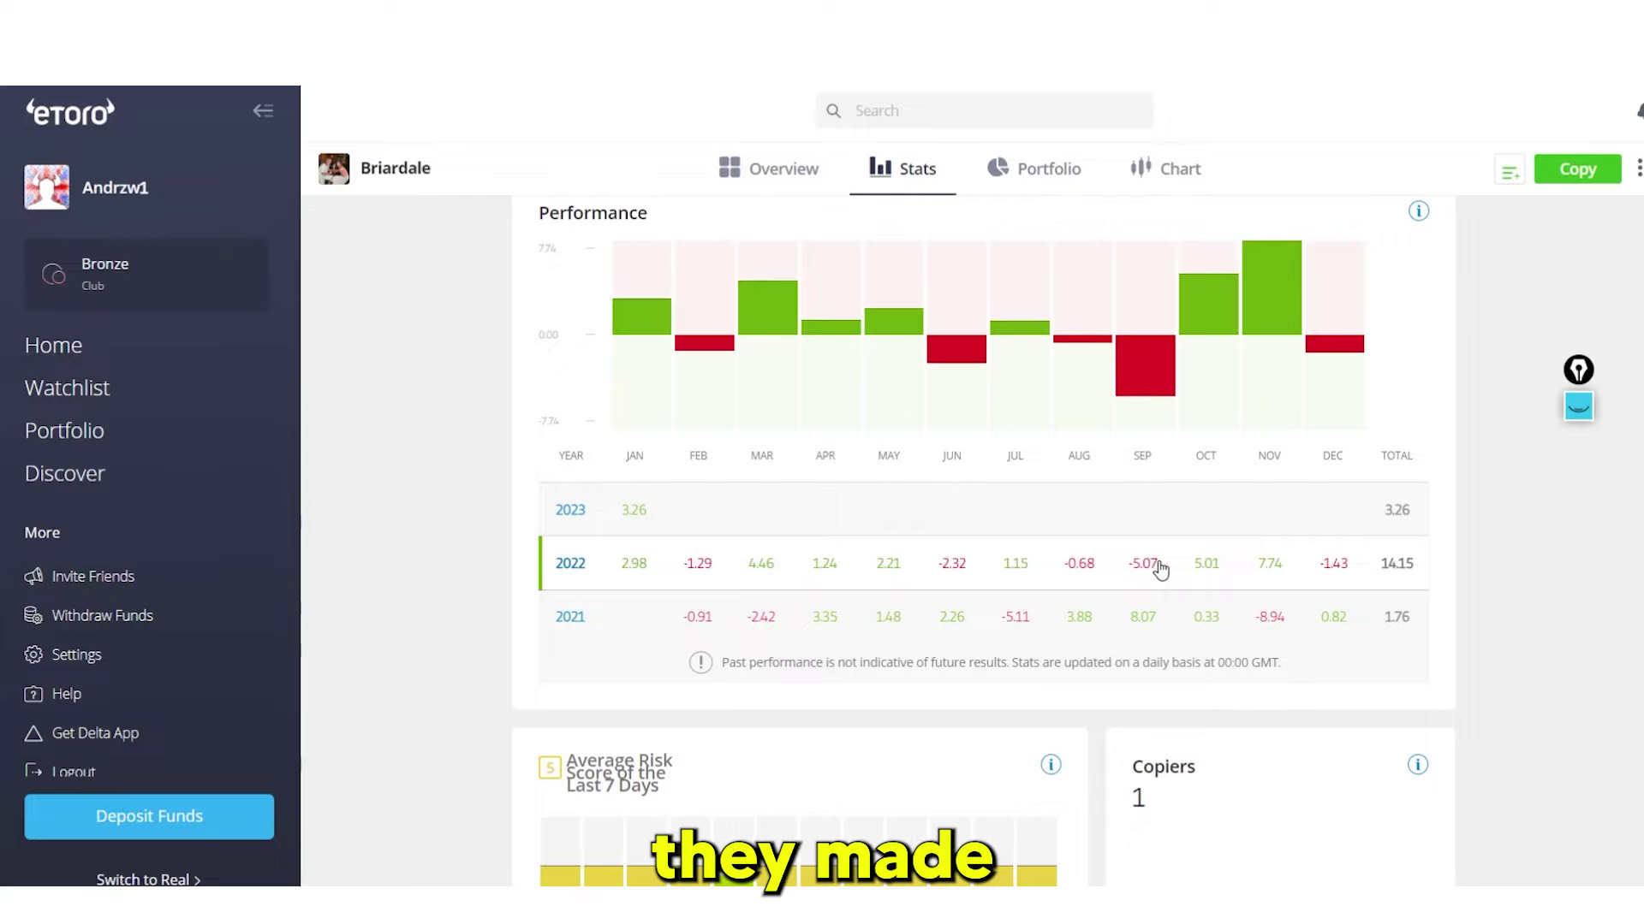
pyautogui.moveTo(1150, 346)
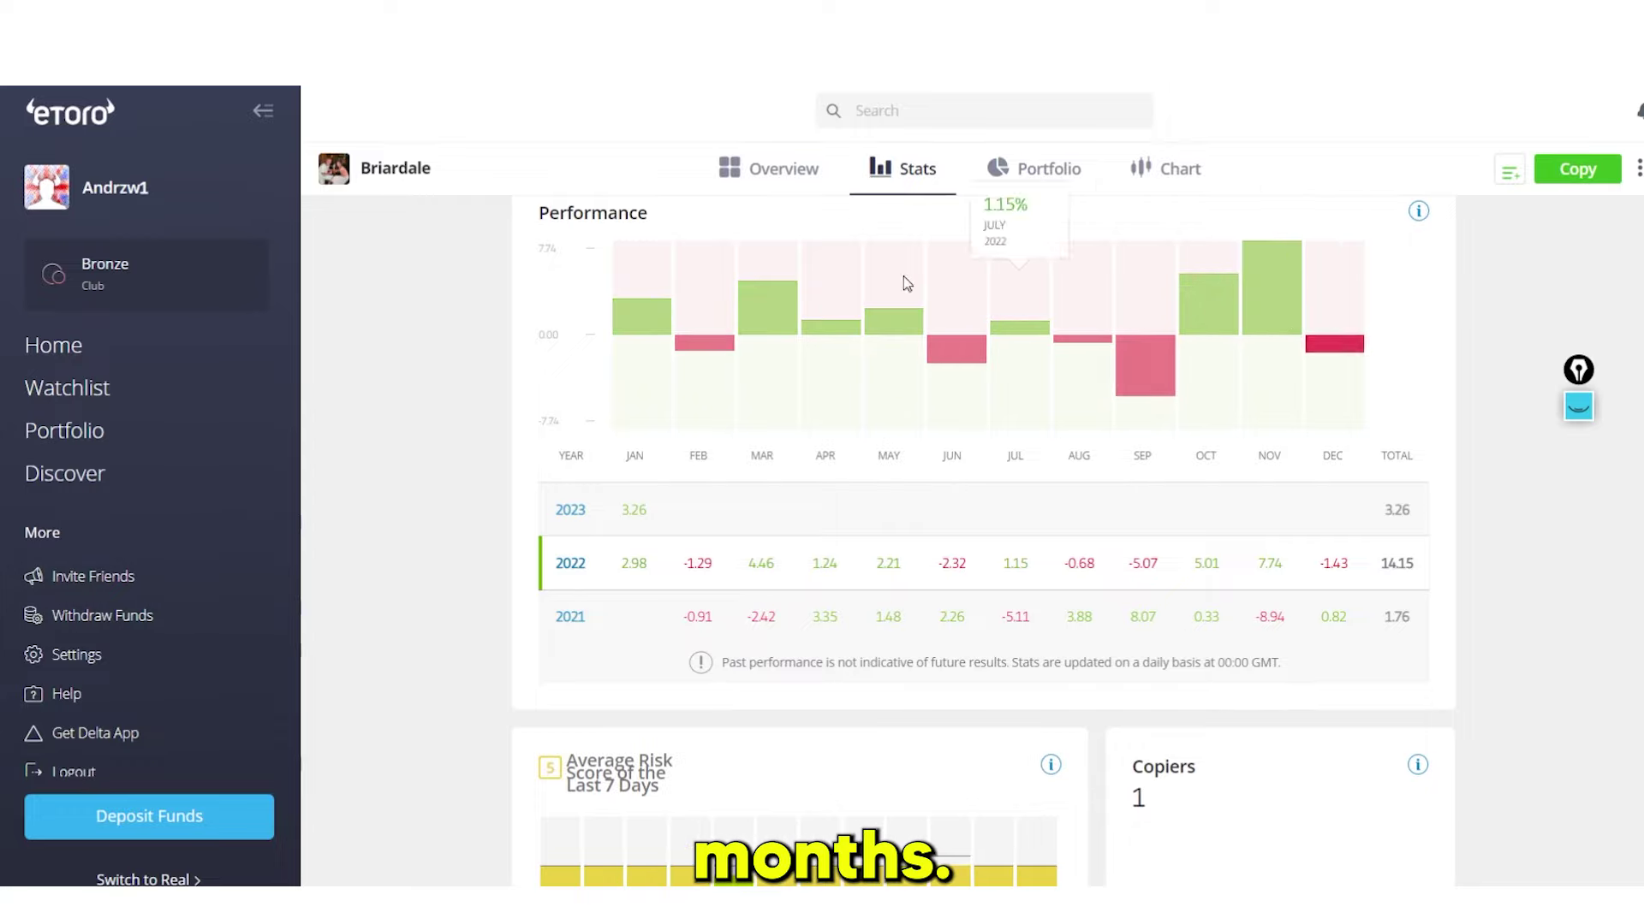
pyautogui.click(751, 171)
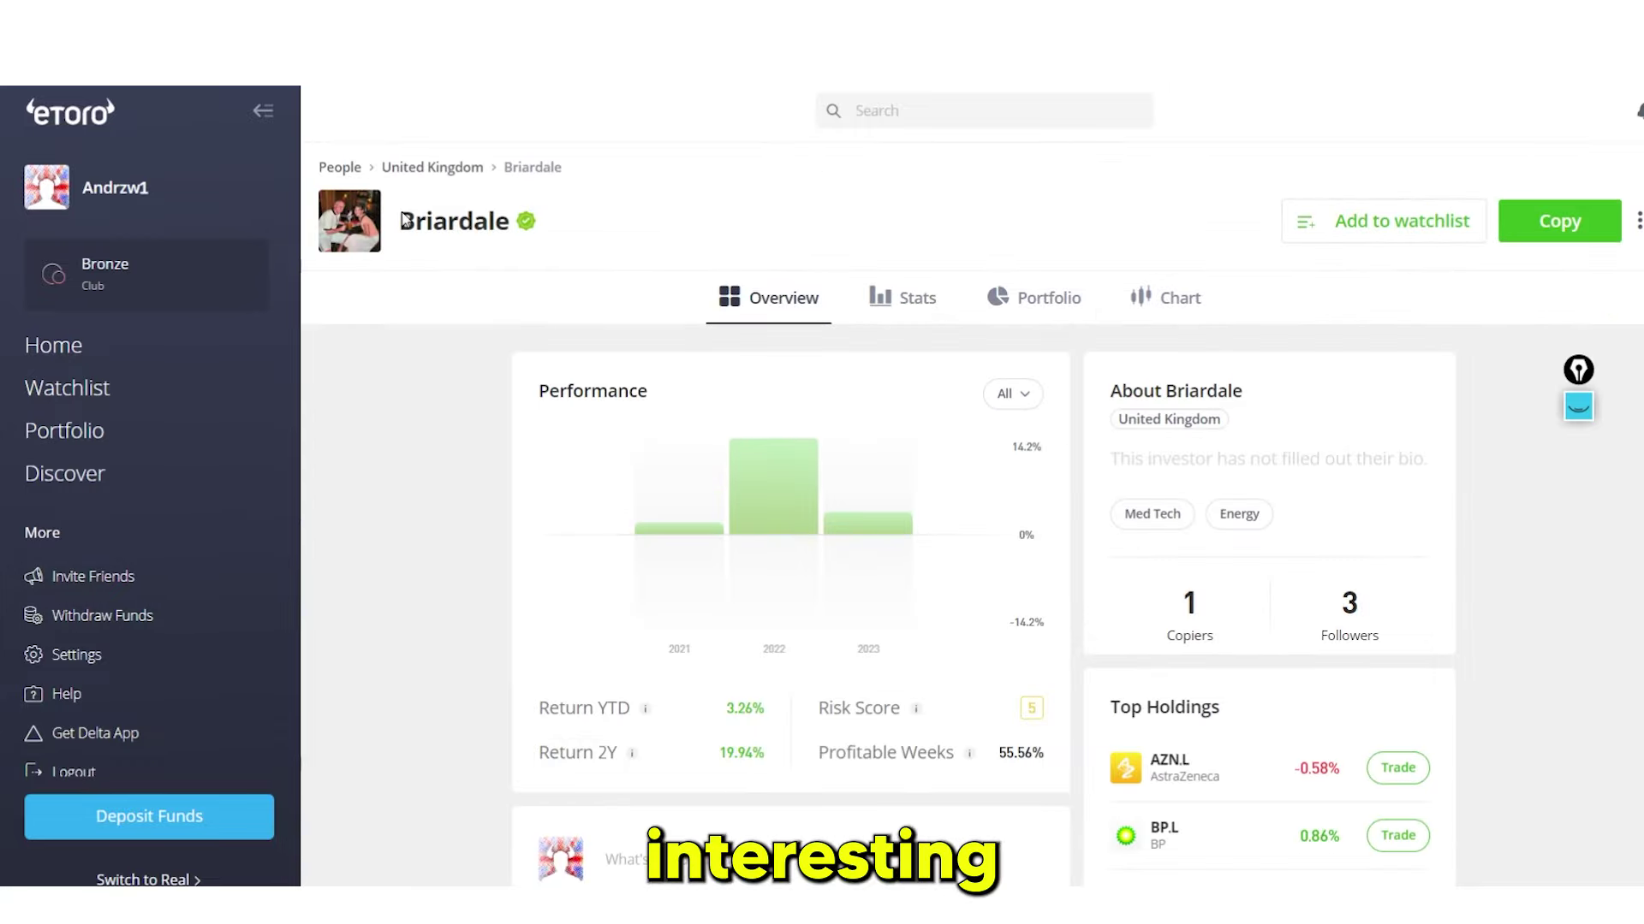
pyautogui.scroll(-6, 910, 333)
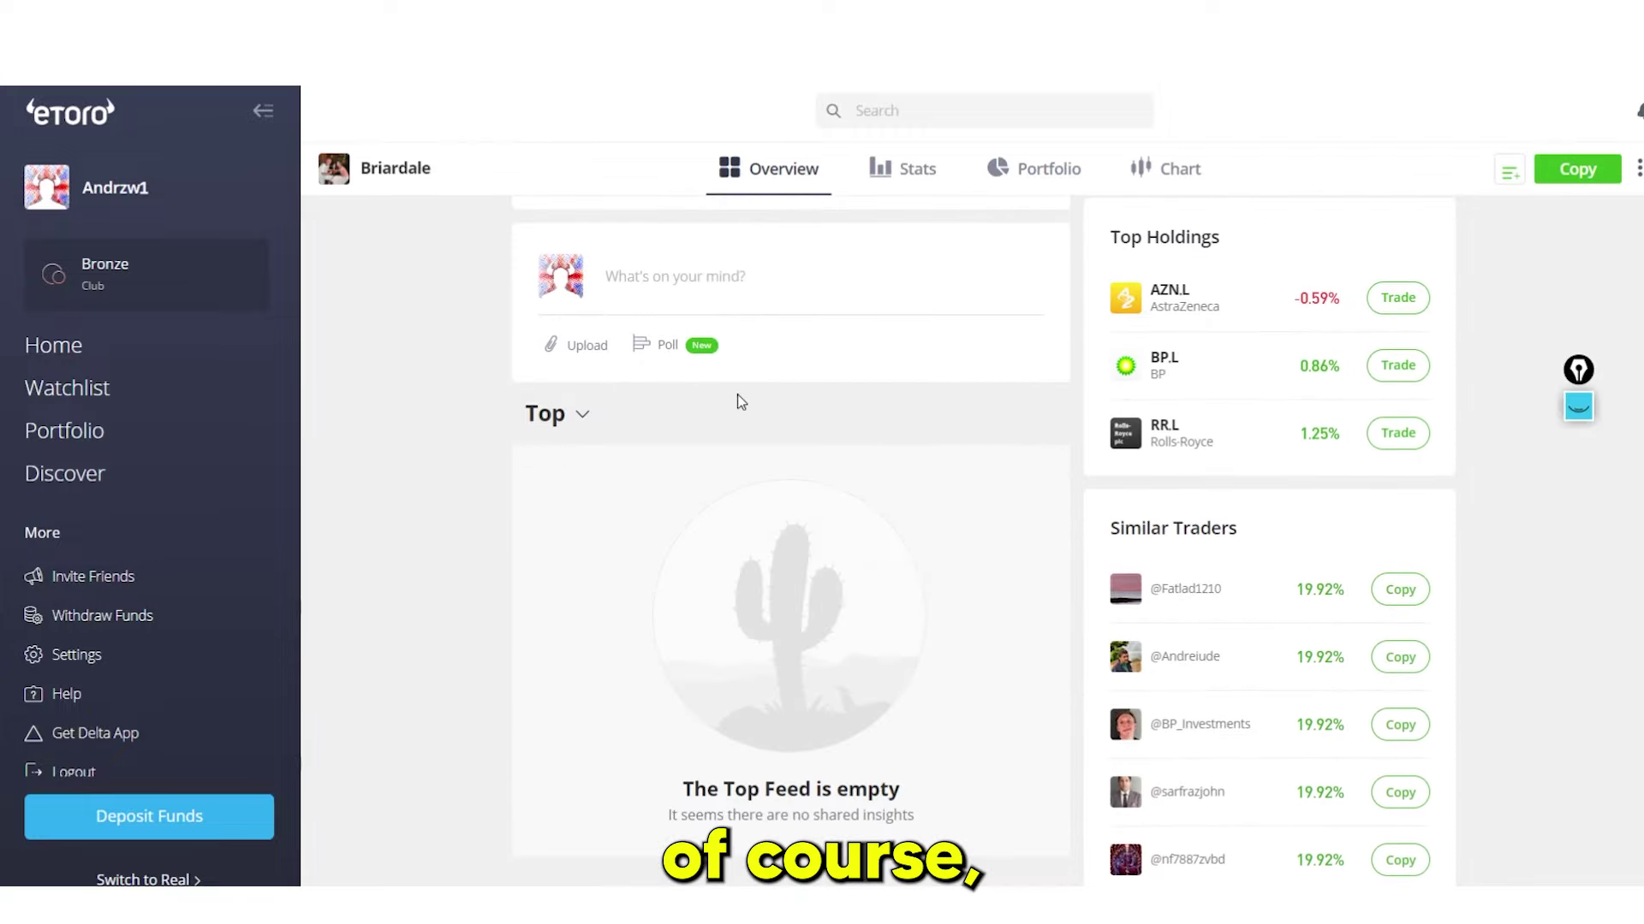
pyautogui.scroll(4, 954, 359)
pyautogui.moveTo(917, 481)
pyautogui.scroll(3, 597, 324)
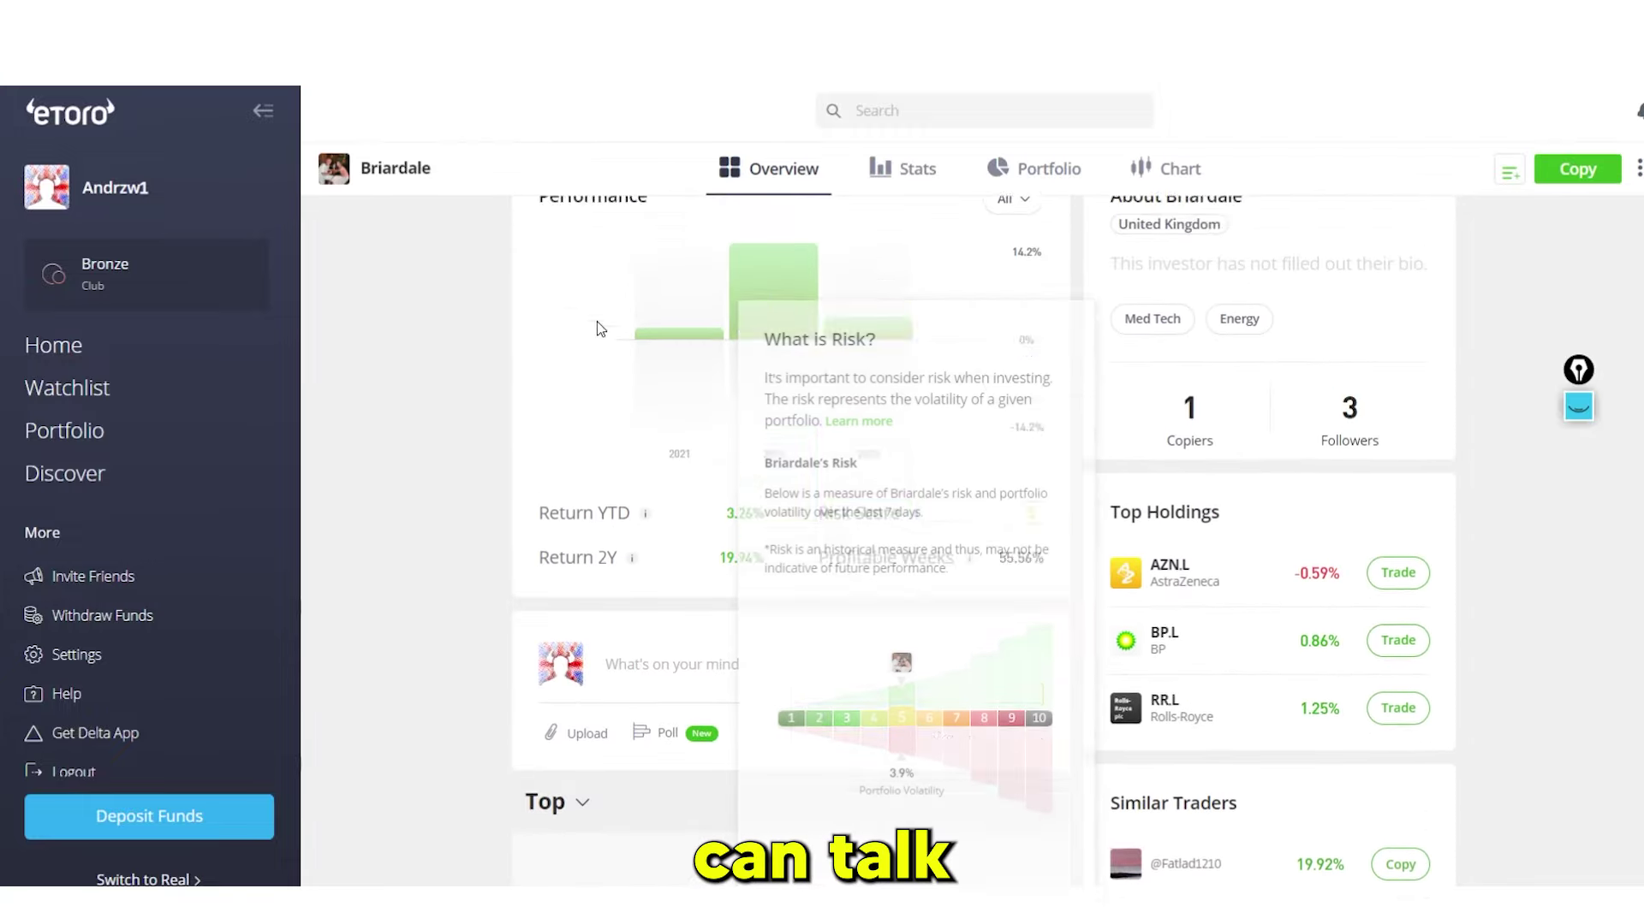
pyautogui.click(154, 475)
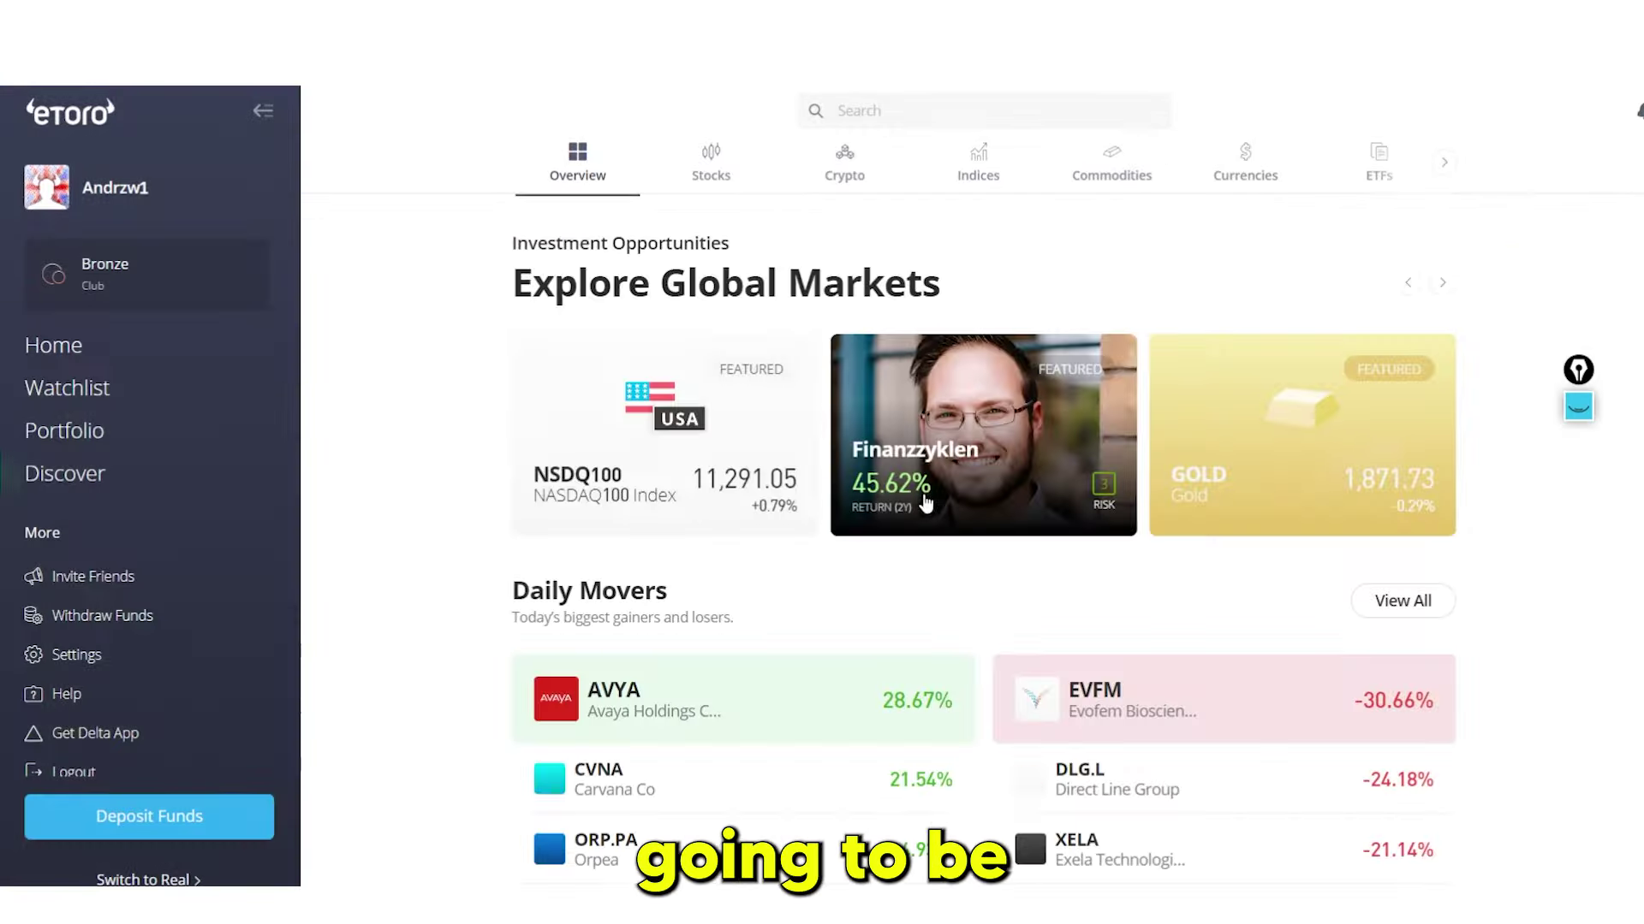
# Scroll Discover, then move through Portfolio and Home to the Watchlist
pyautogui.scroll(-8, 955, 468)
pyautogui.scroll(-8, 957, 467)
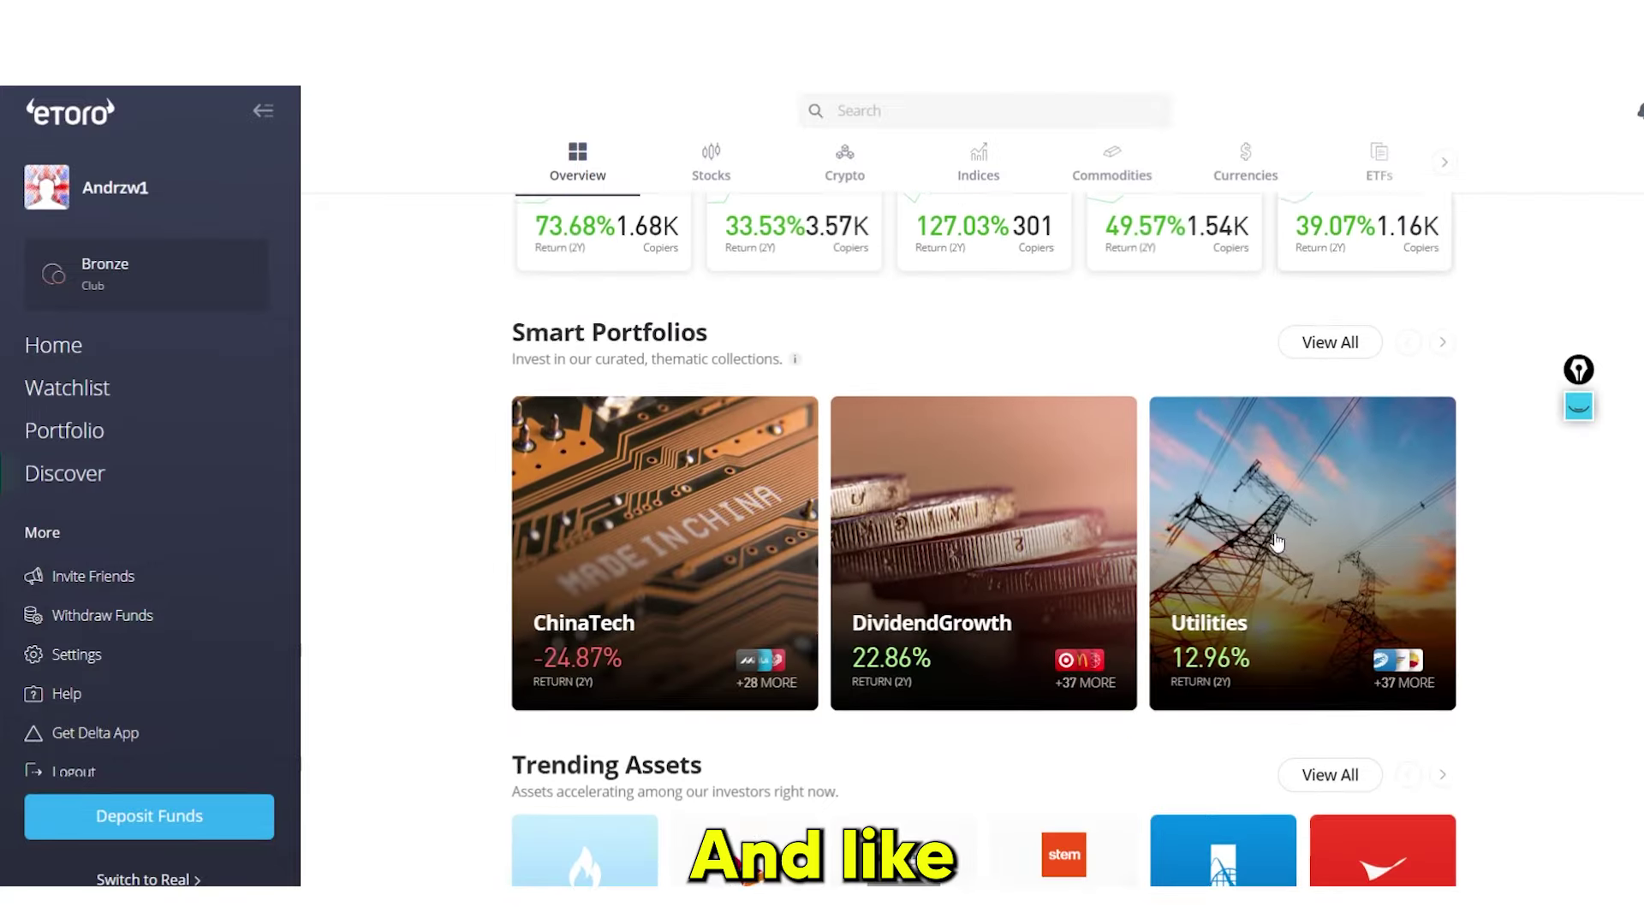
pyautogui.scroll(2, 1093, 573)
pyautogui.scroll(-5, 942, 496)
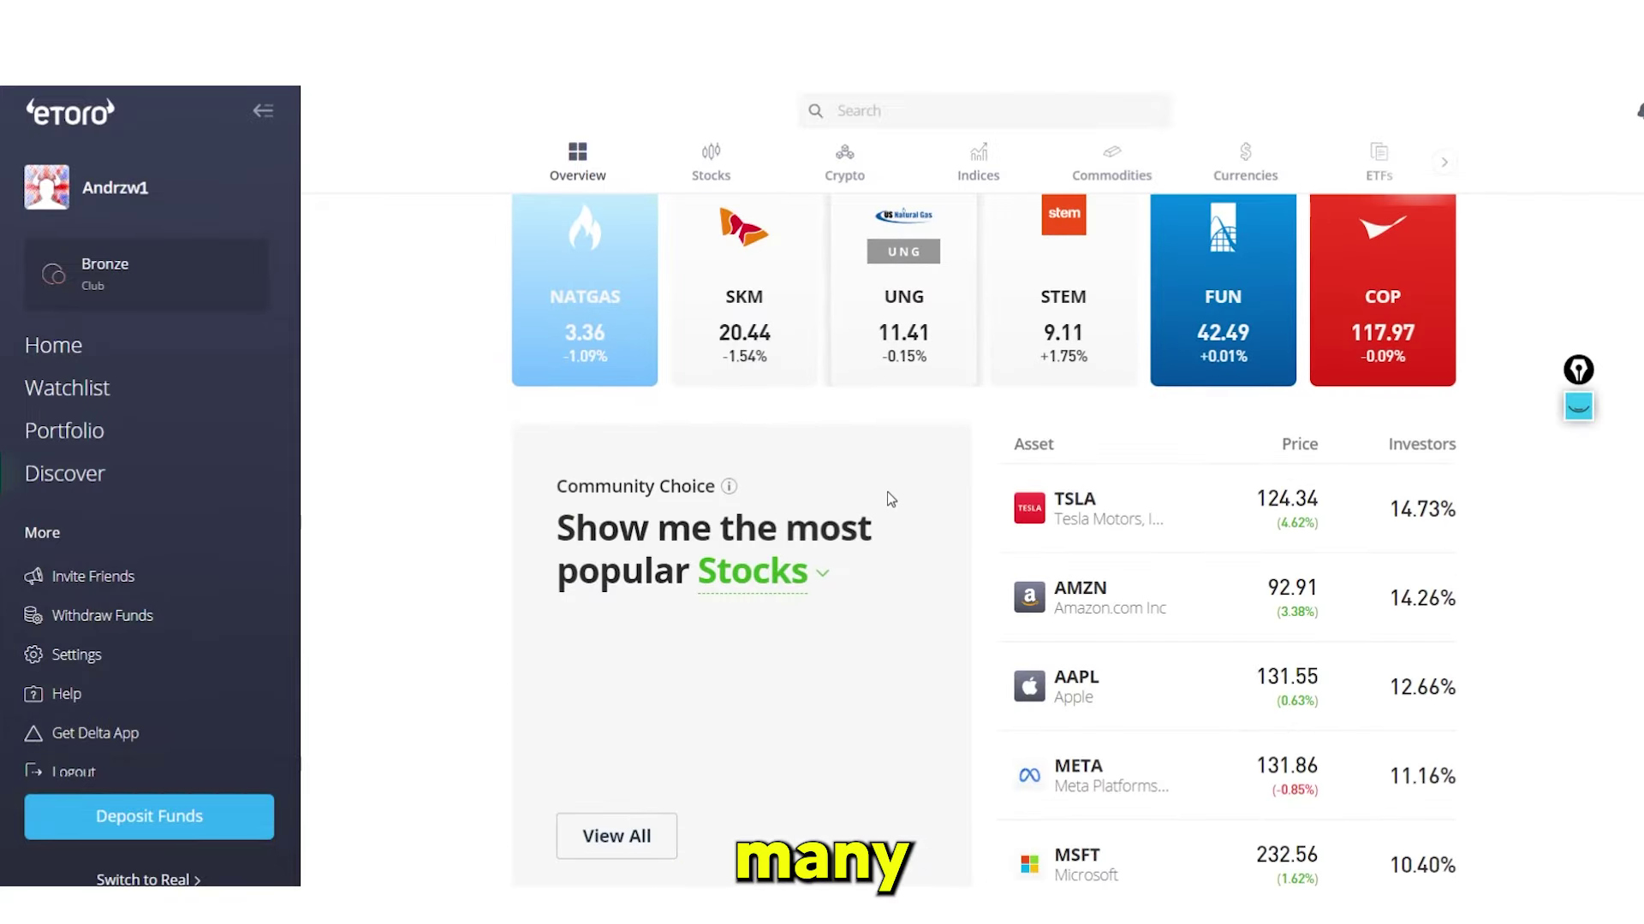
pyautogui.scroll(-7, 891, 488)
pyautogui.scroll(1, 685, 454)
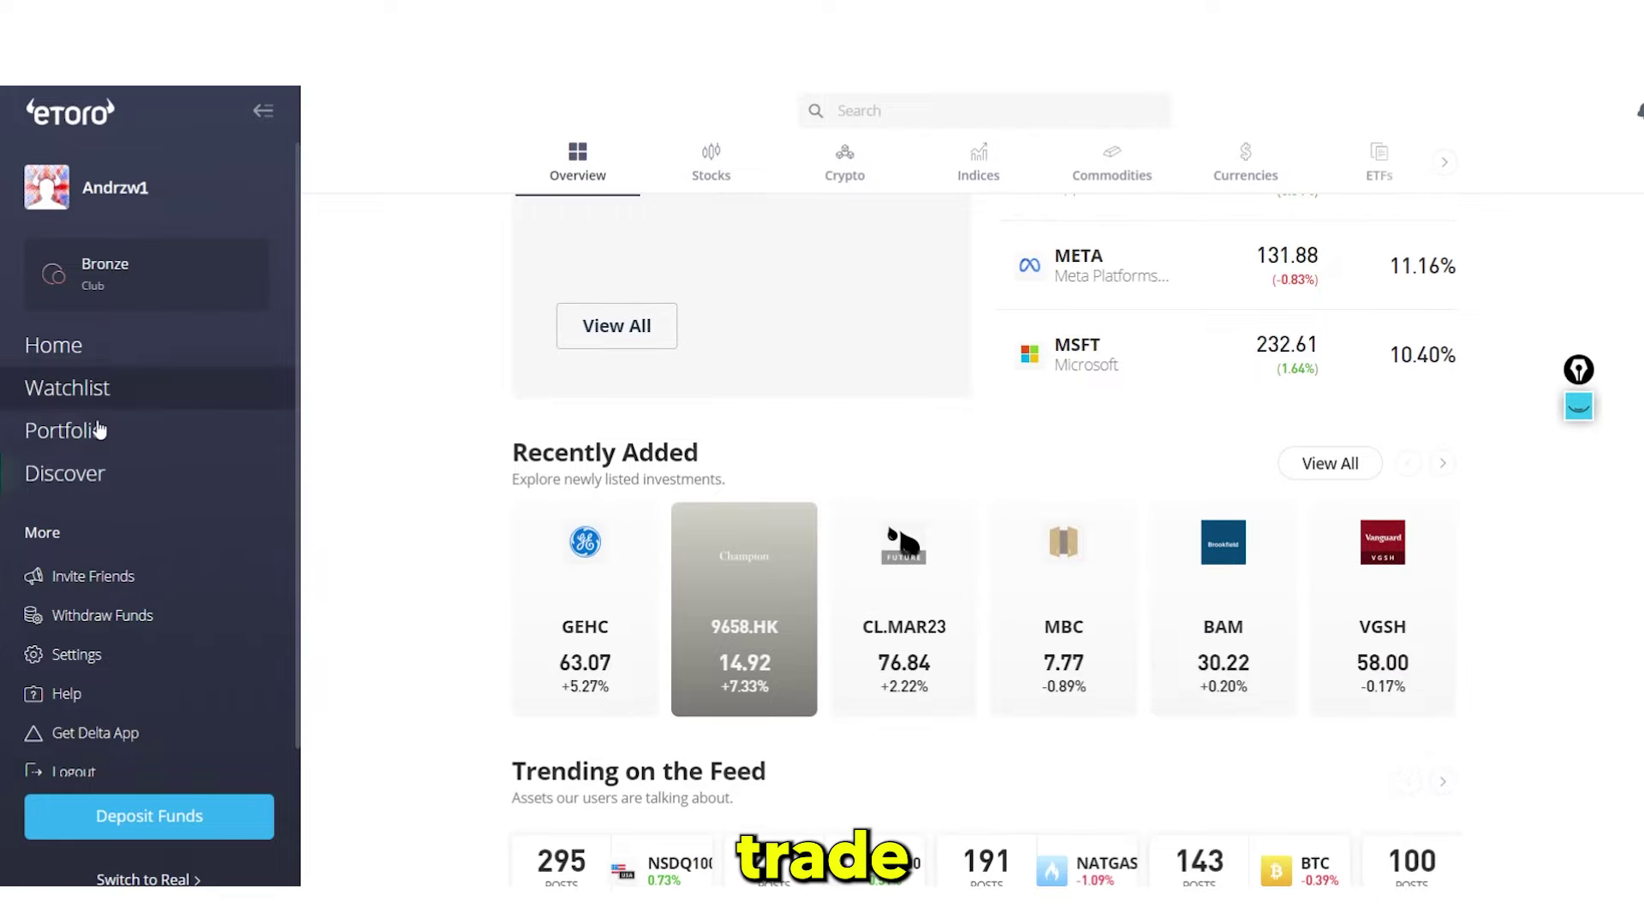
pyautogui.click(95, 429)
pyautogui.click(119, 358)
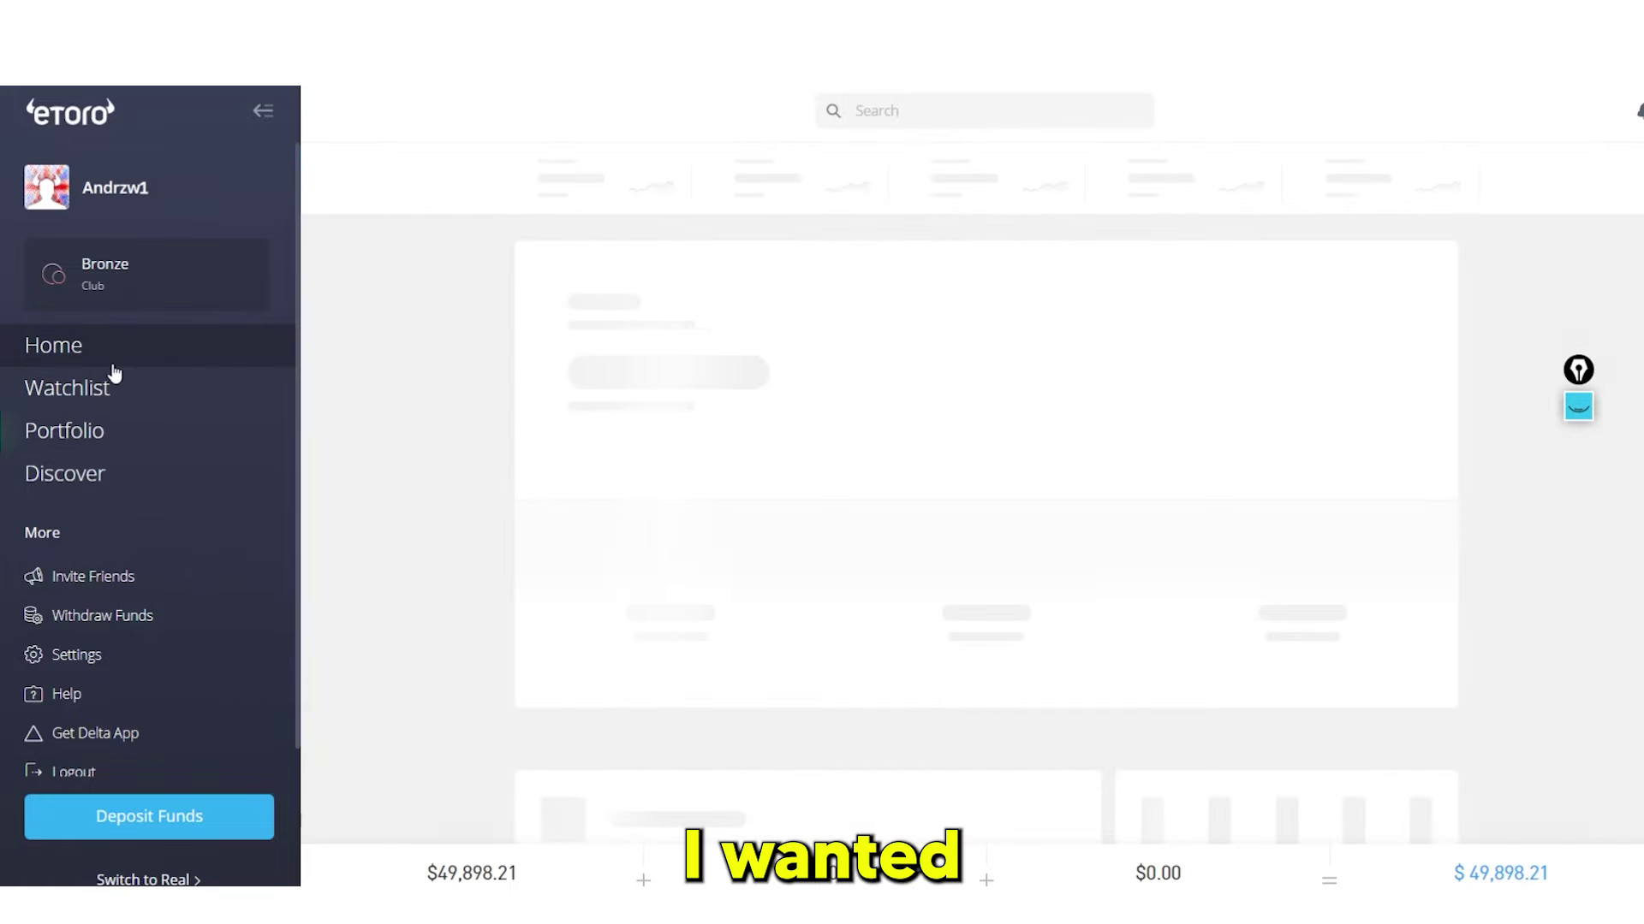
pyautogui.click(242, 382)
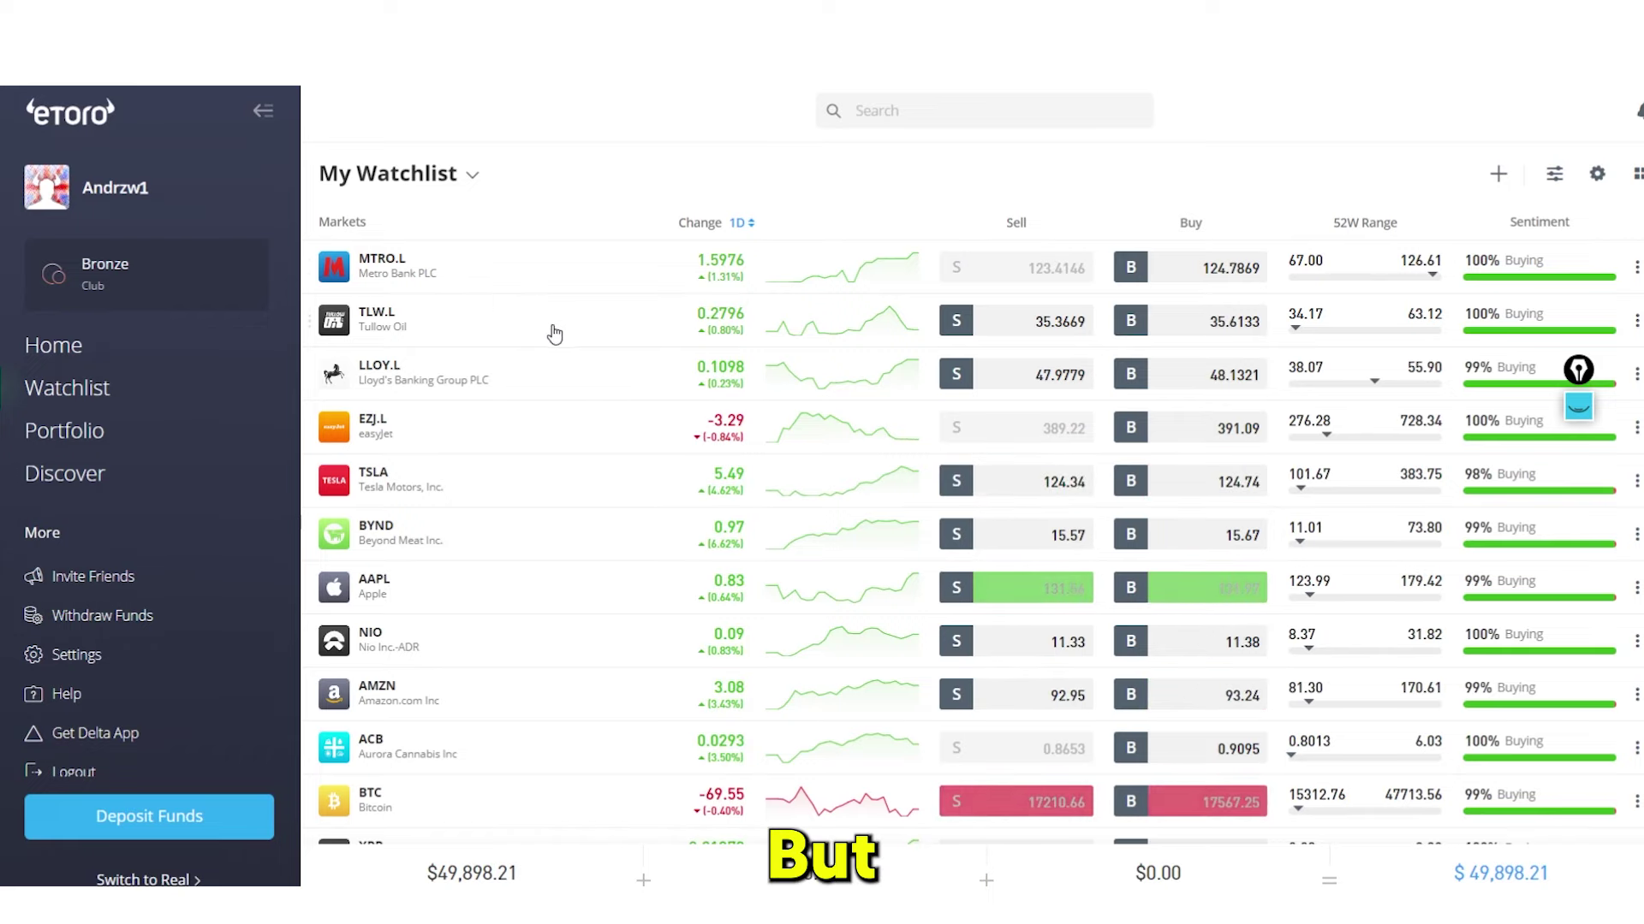
# Open Tesla (TSLA) from the watchlist and start a $4,000.00 buy order at x1 leverage
pyautogui.scroll(-2, 550, 351)
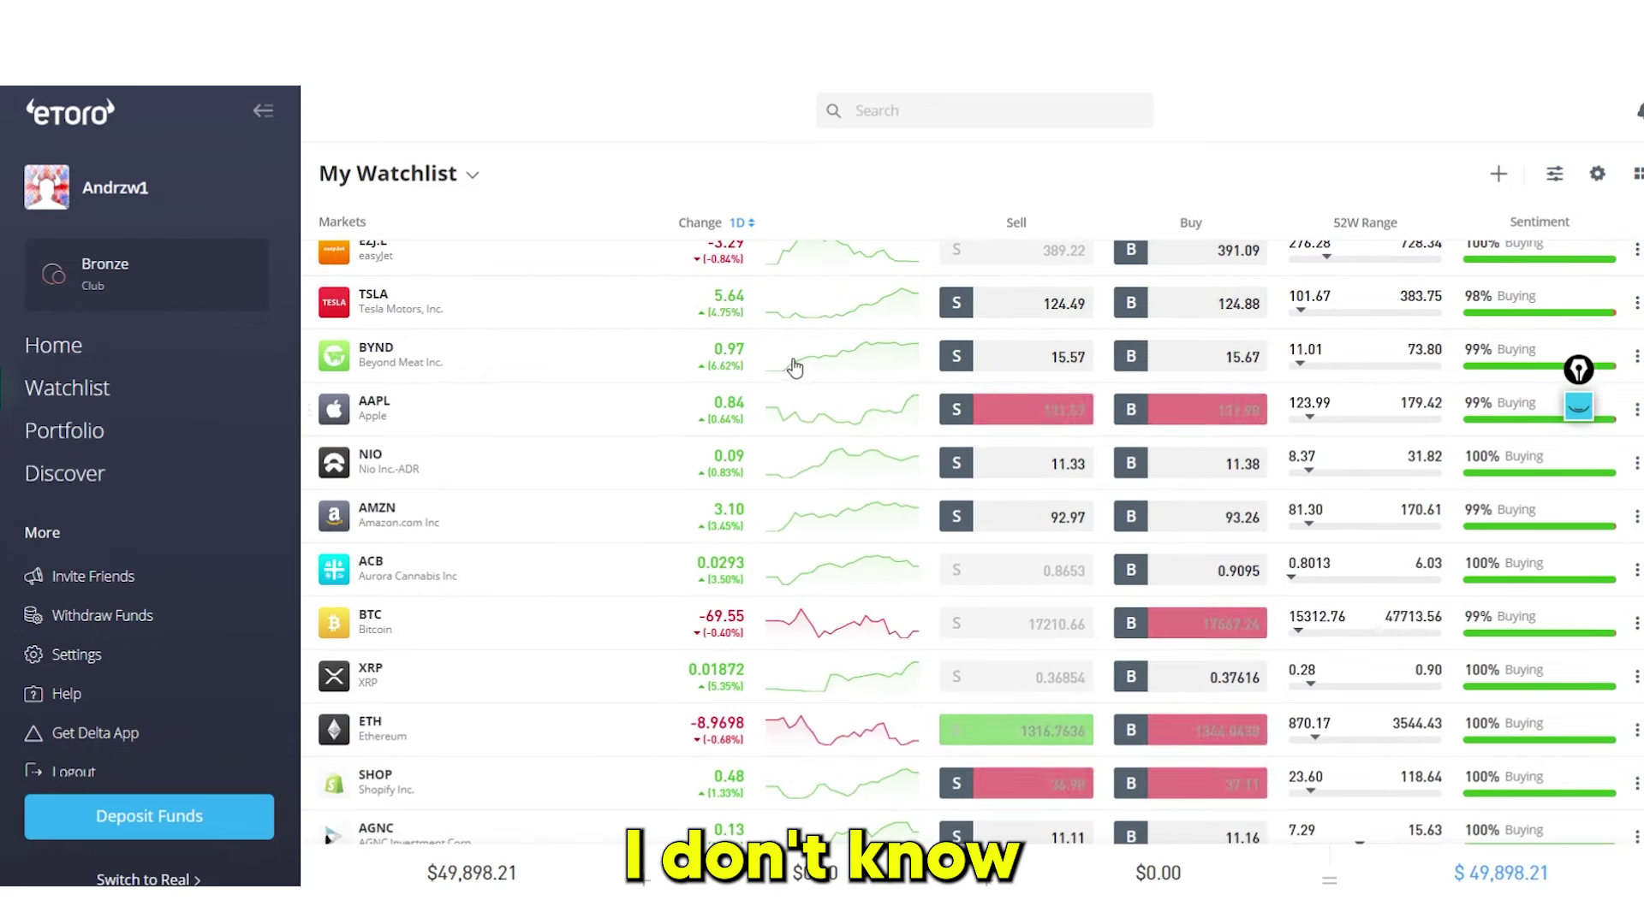
pyautogui.click(477, 305)
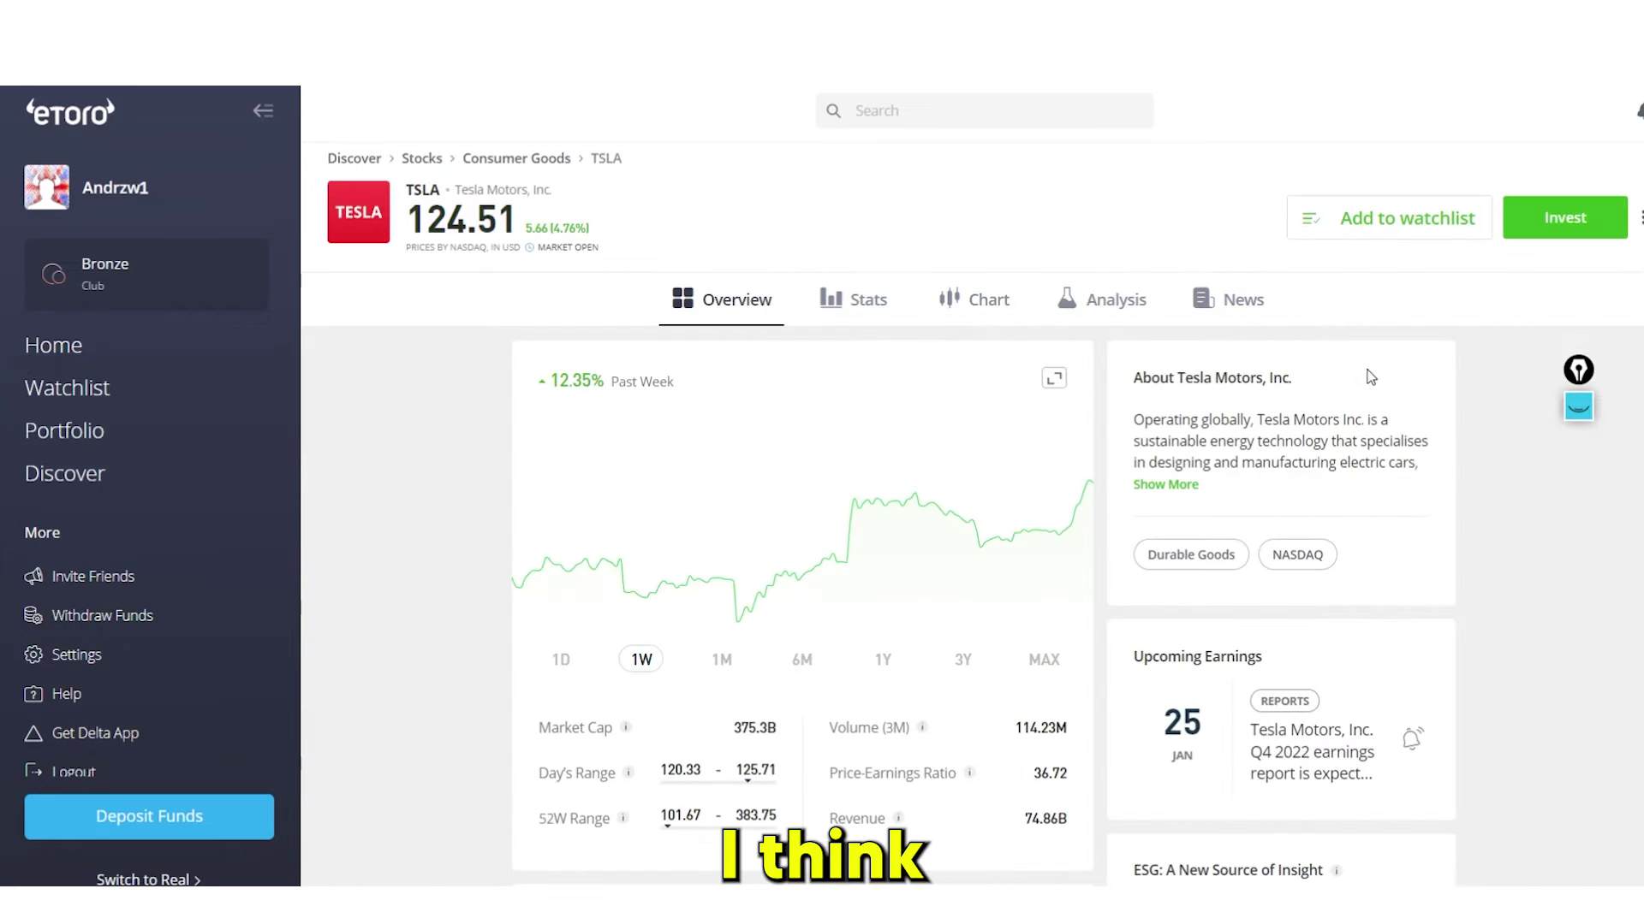
pyautogui.click(1532, 228)
# Raise the Tesla buy amount to $4,000 and choose X5 leverage
pyautogui.click(923, 387)
pyautogui.click(921, 385)
pyautogui.click(921, 385)
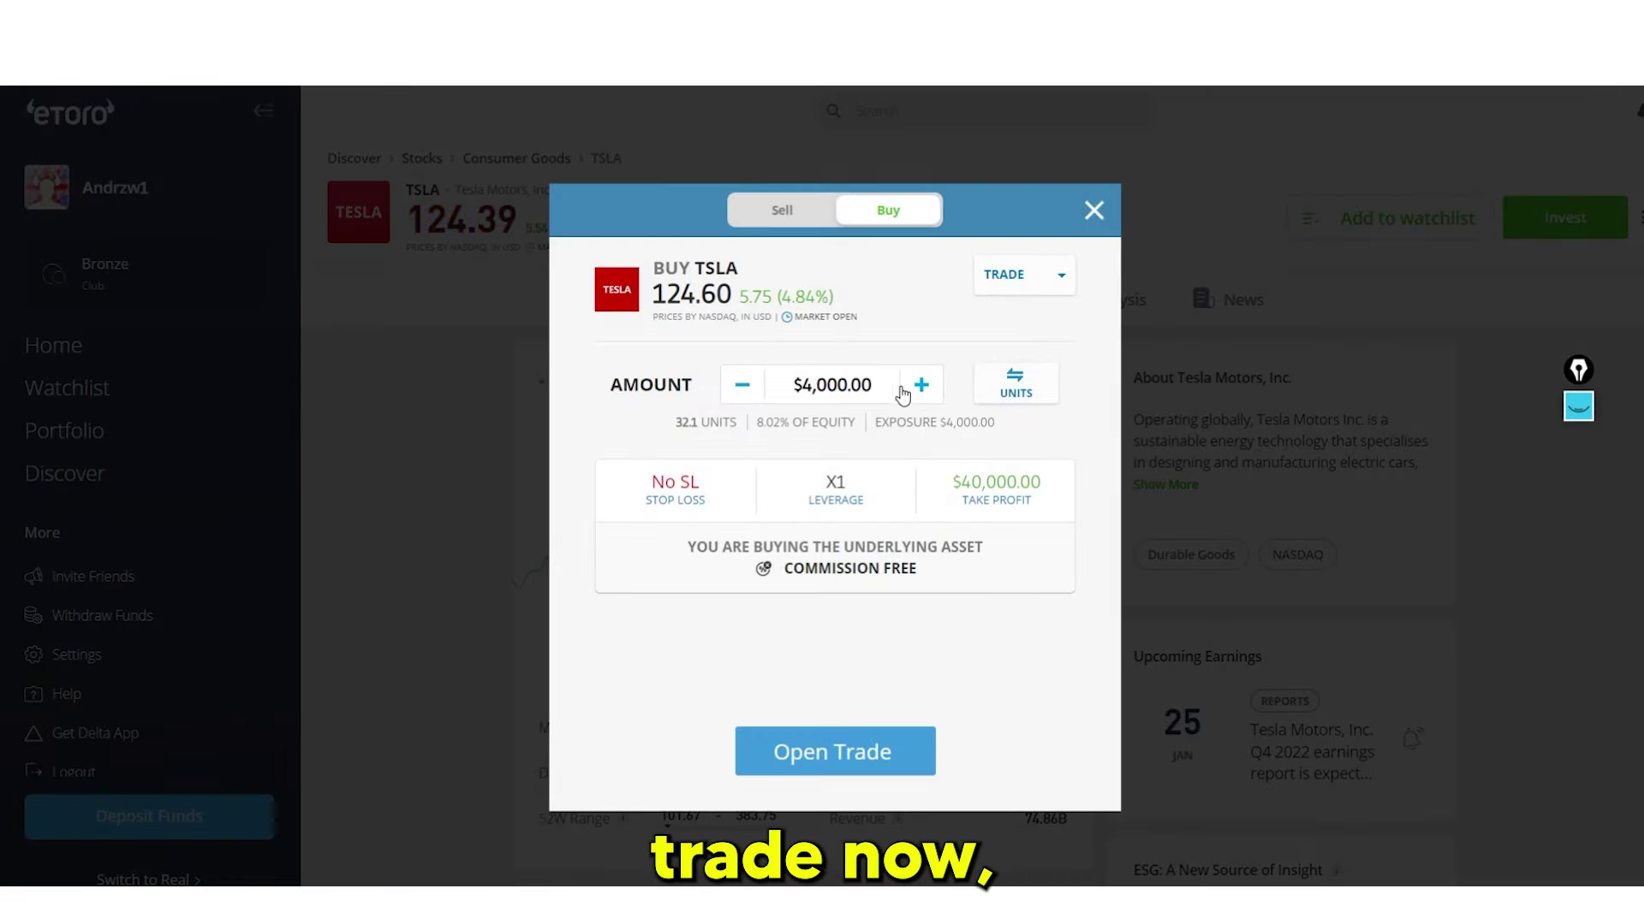
pyautogui.click(835, 487)
pyautogui.click(982, 560)
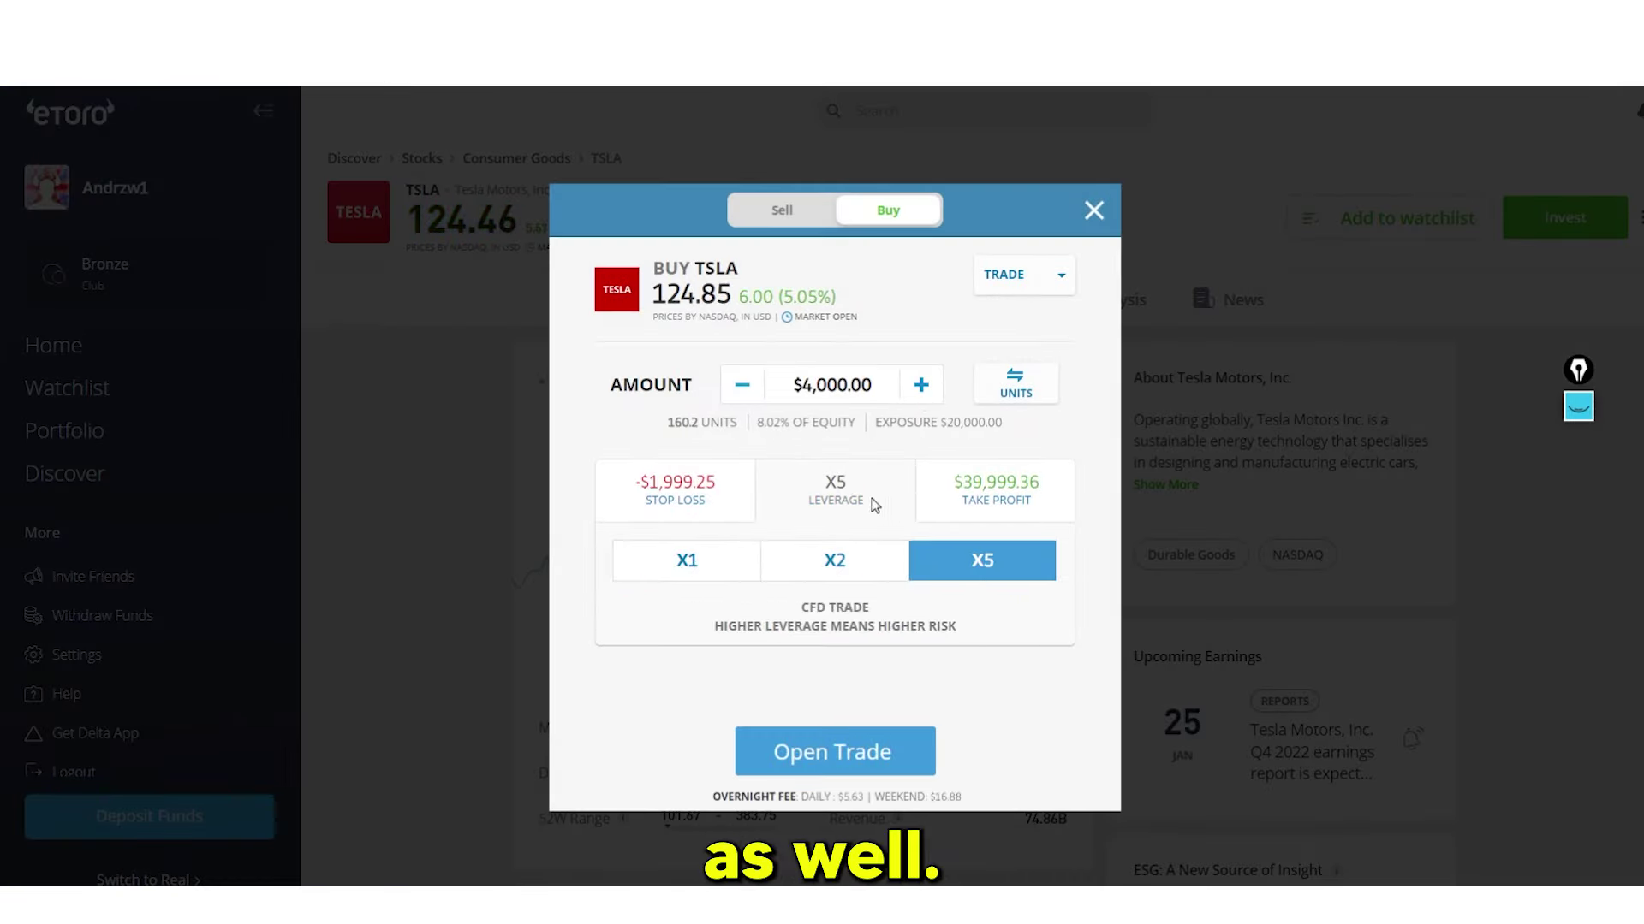
# Lower the amount to $1,000 at X5, giving $5,000.00 exposure
pyautogui.click(743, 392)
pyautogui.click(743, 392)
pyautogui.click(743, 392)
pyautogui.click(743, 392)
pyautogui.click(743, 386)
pyautogui.click(743, 387)
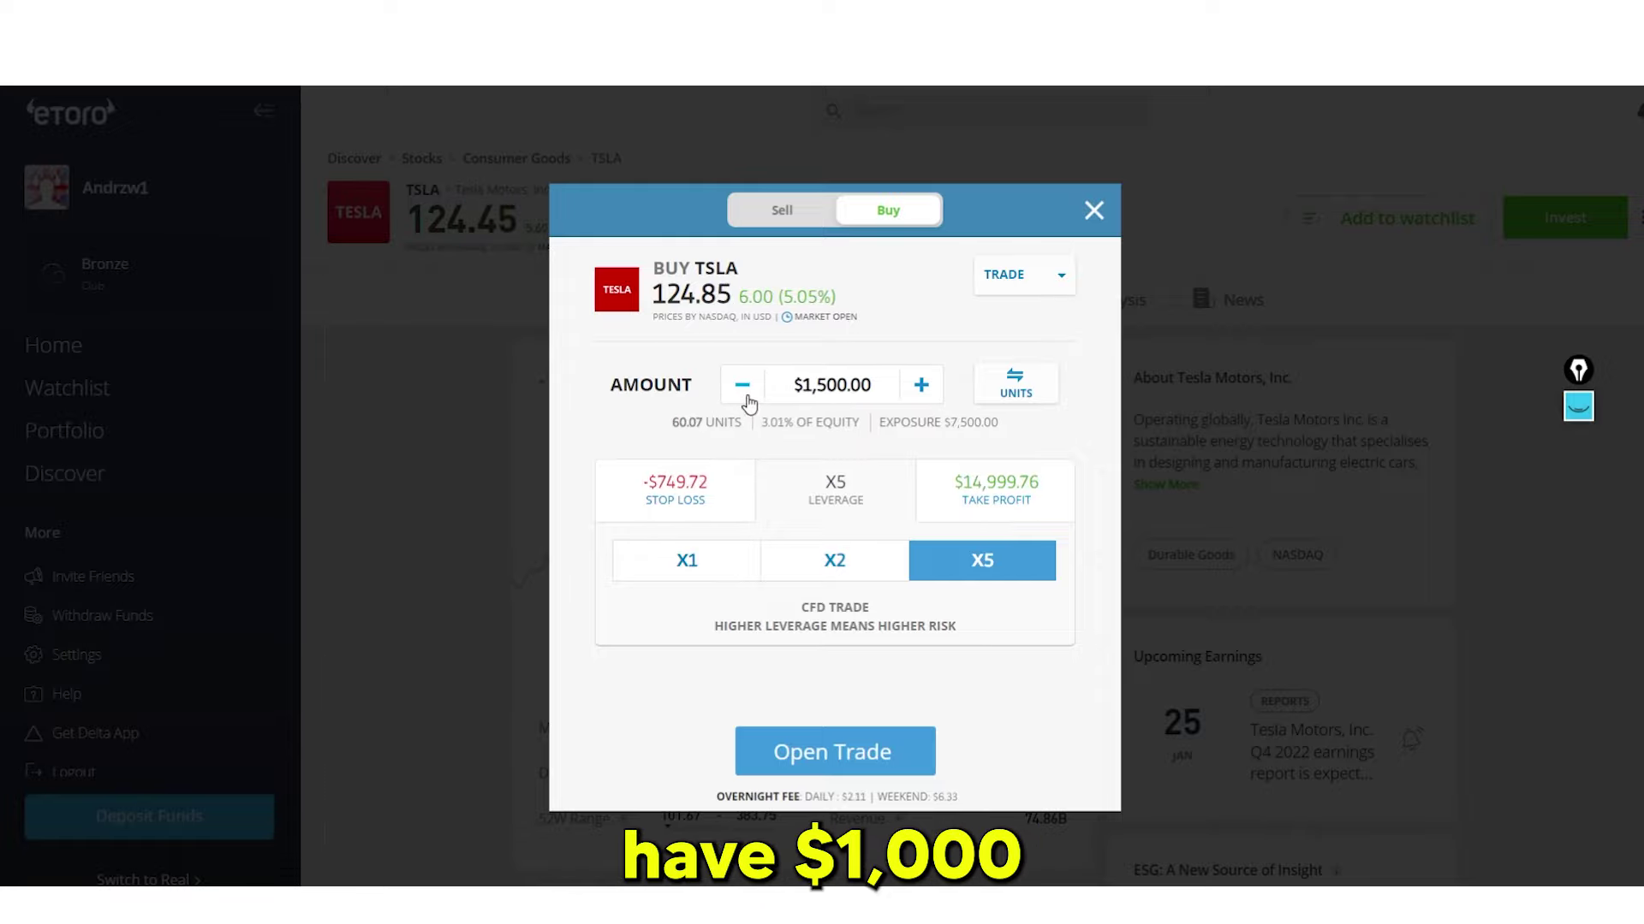
pyautogui.click(743, 387)
pyautogui.click(743, 387)
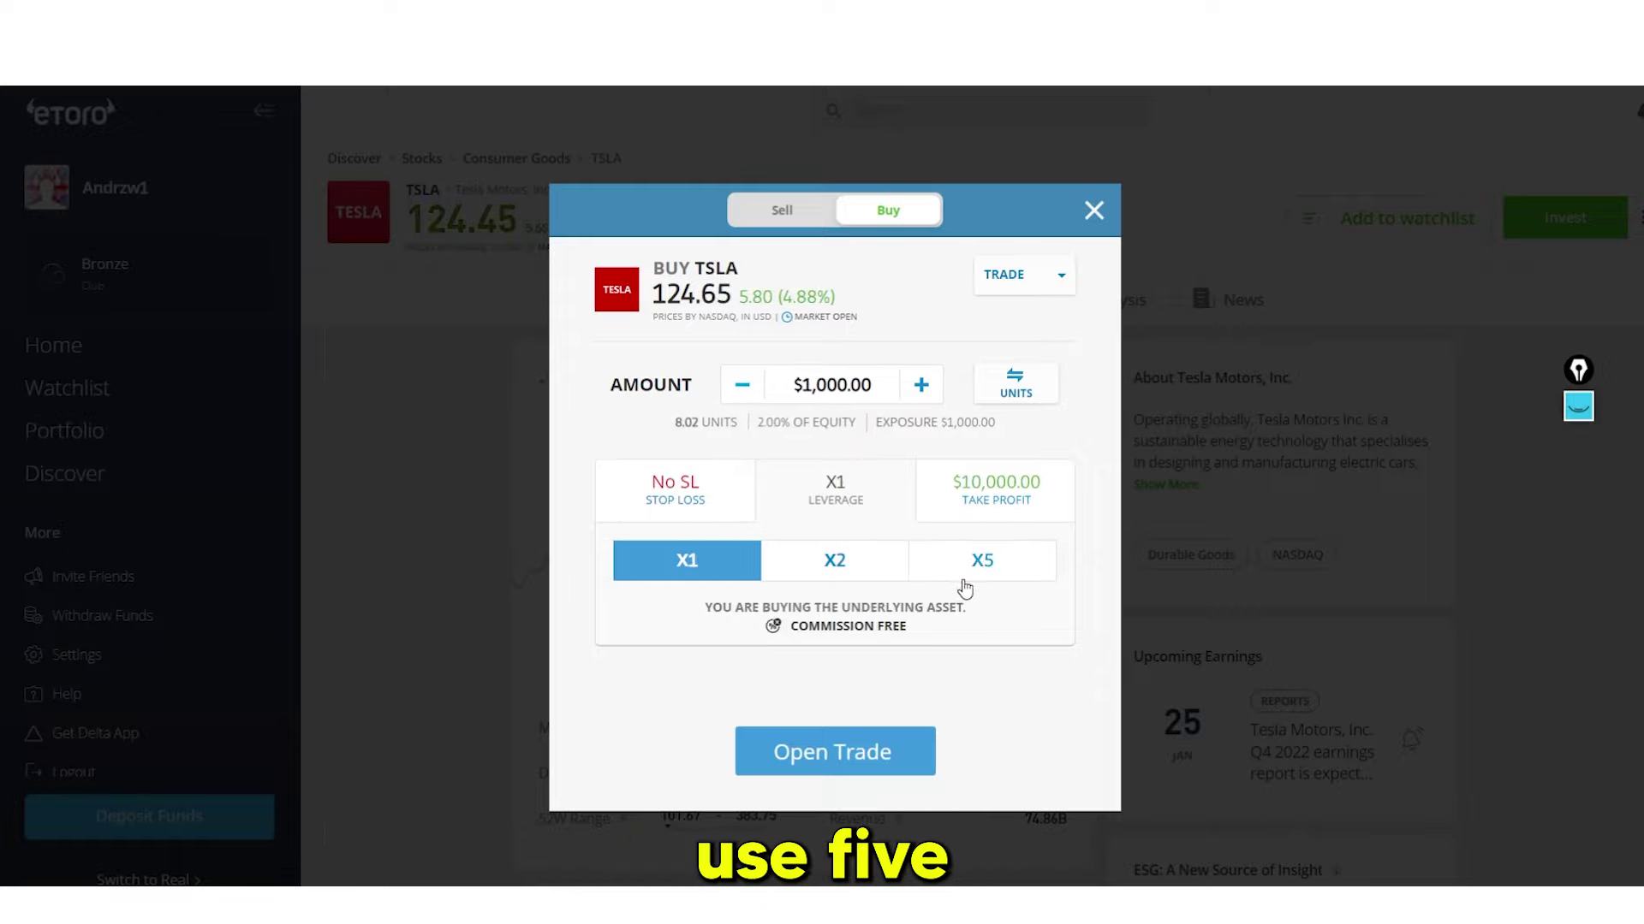
pyautogui.click(963, 577)
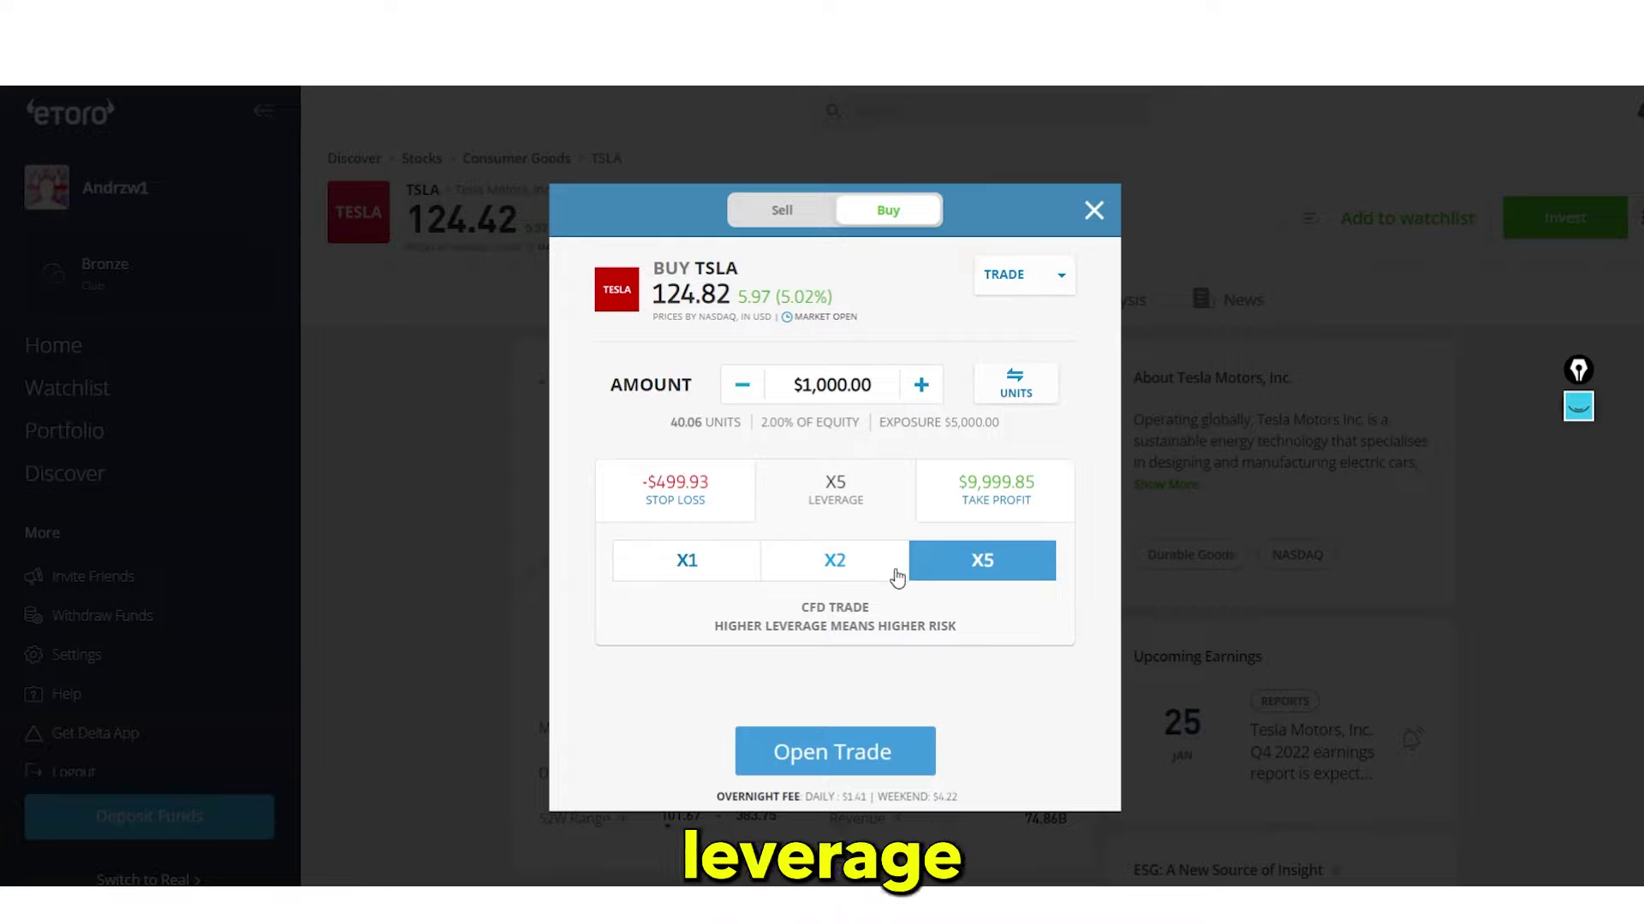
pyautogui.click(1584, 409)
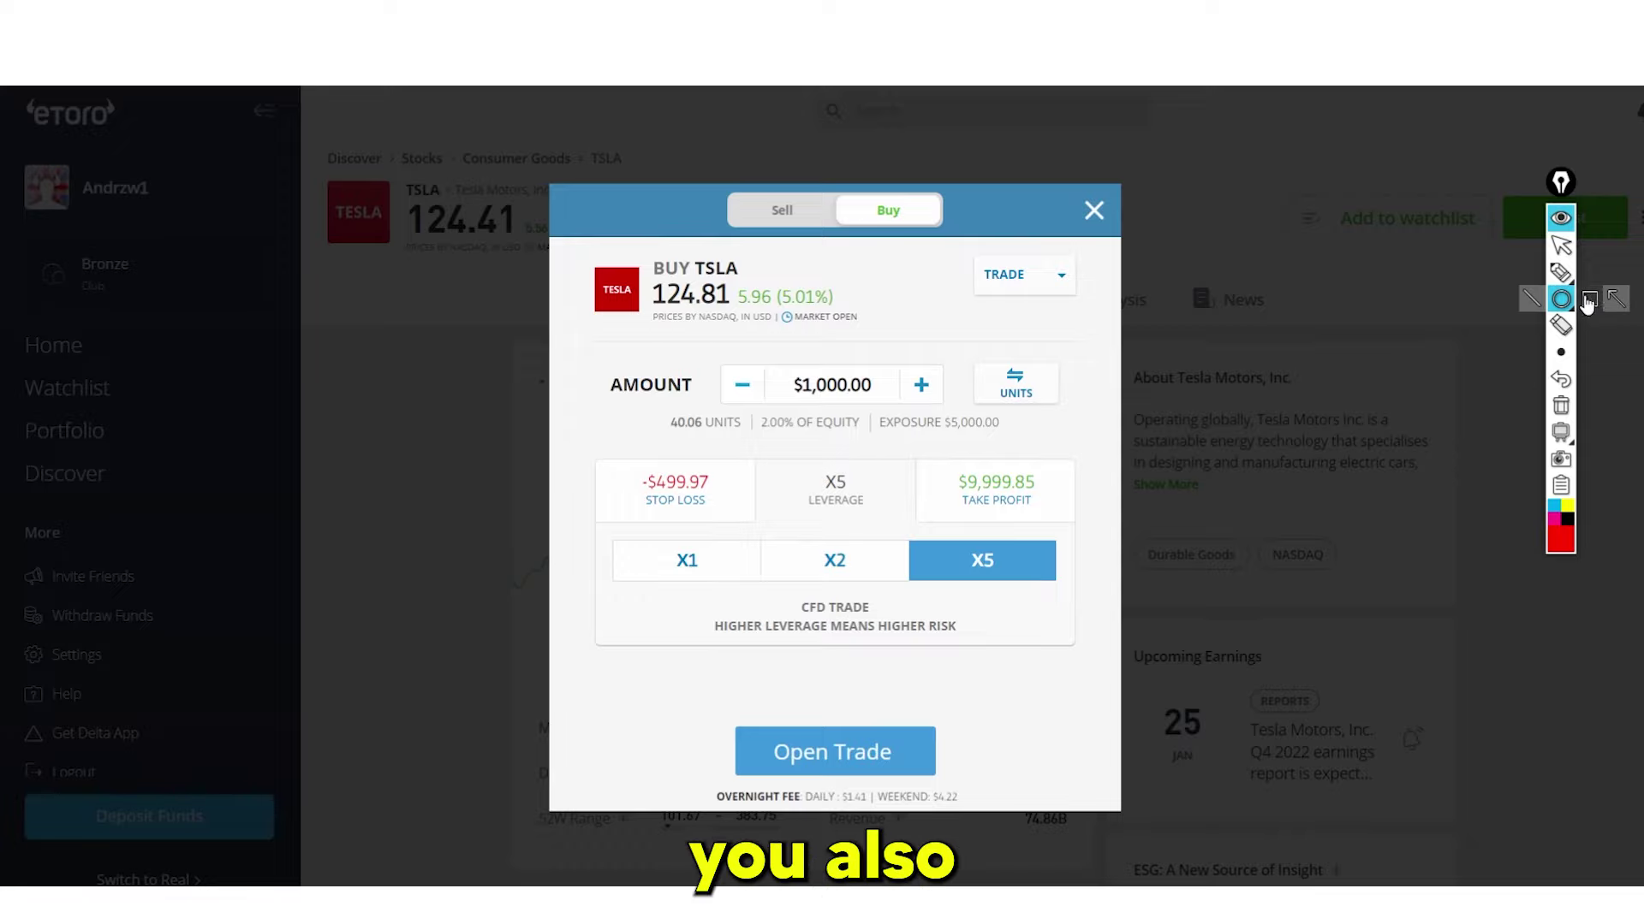
pyautogui.click(1588, 300)
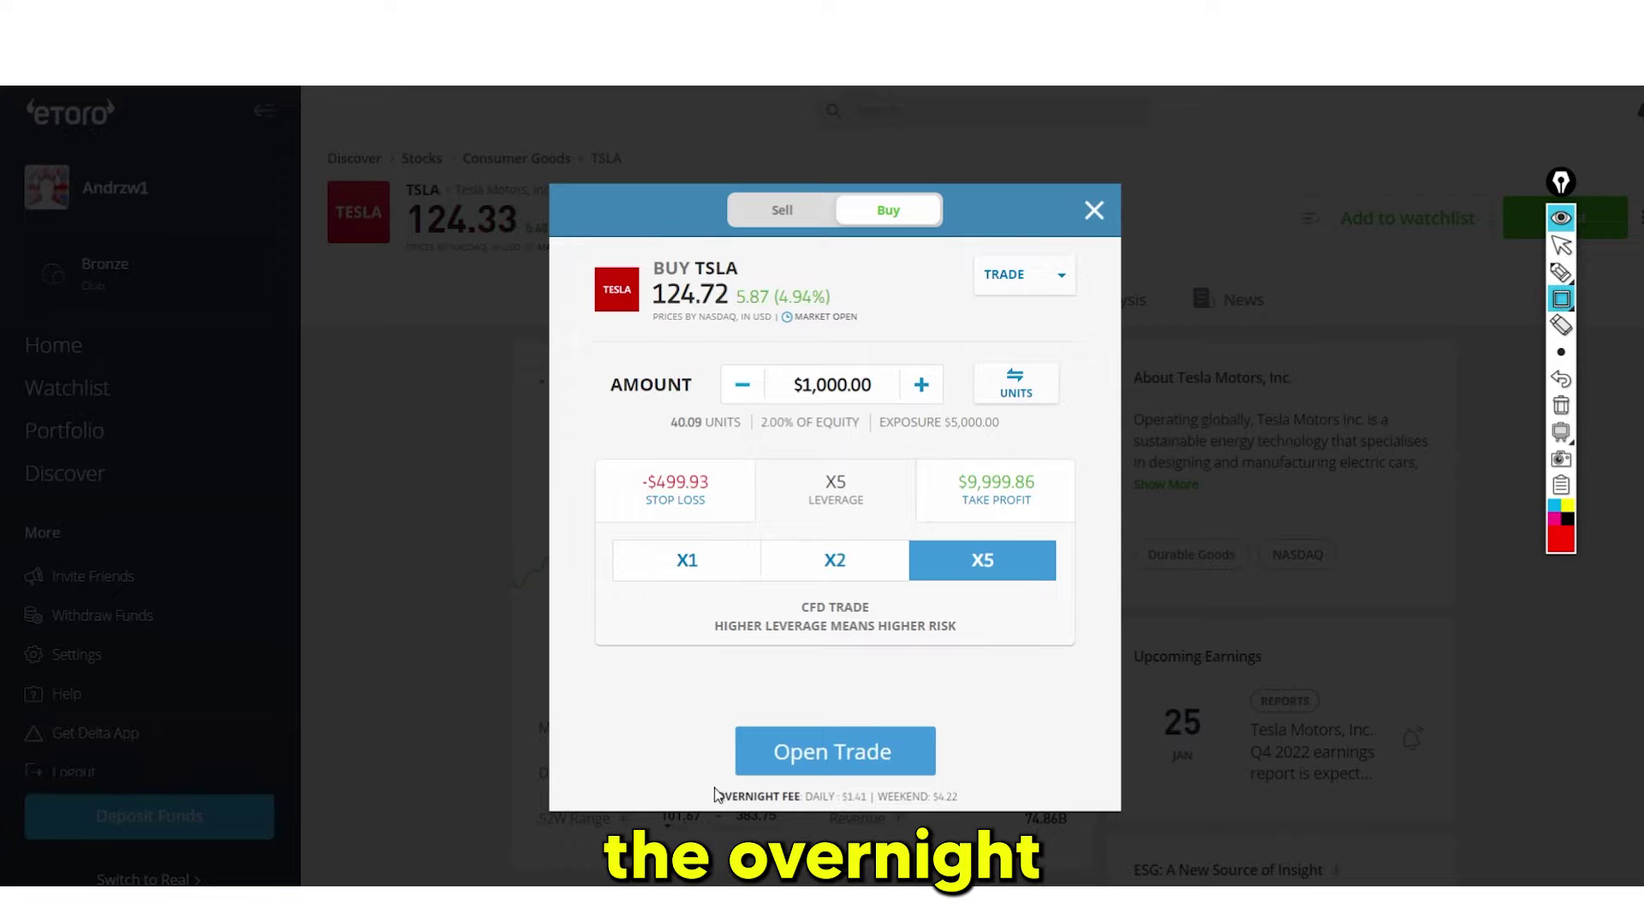
pyautogui.moveTo(874, 818); pyautogui.dragTo(972, 810)
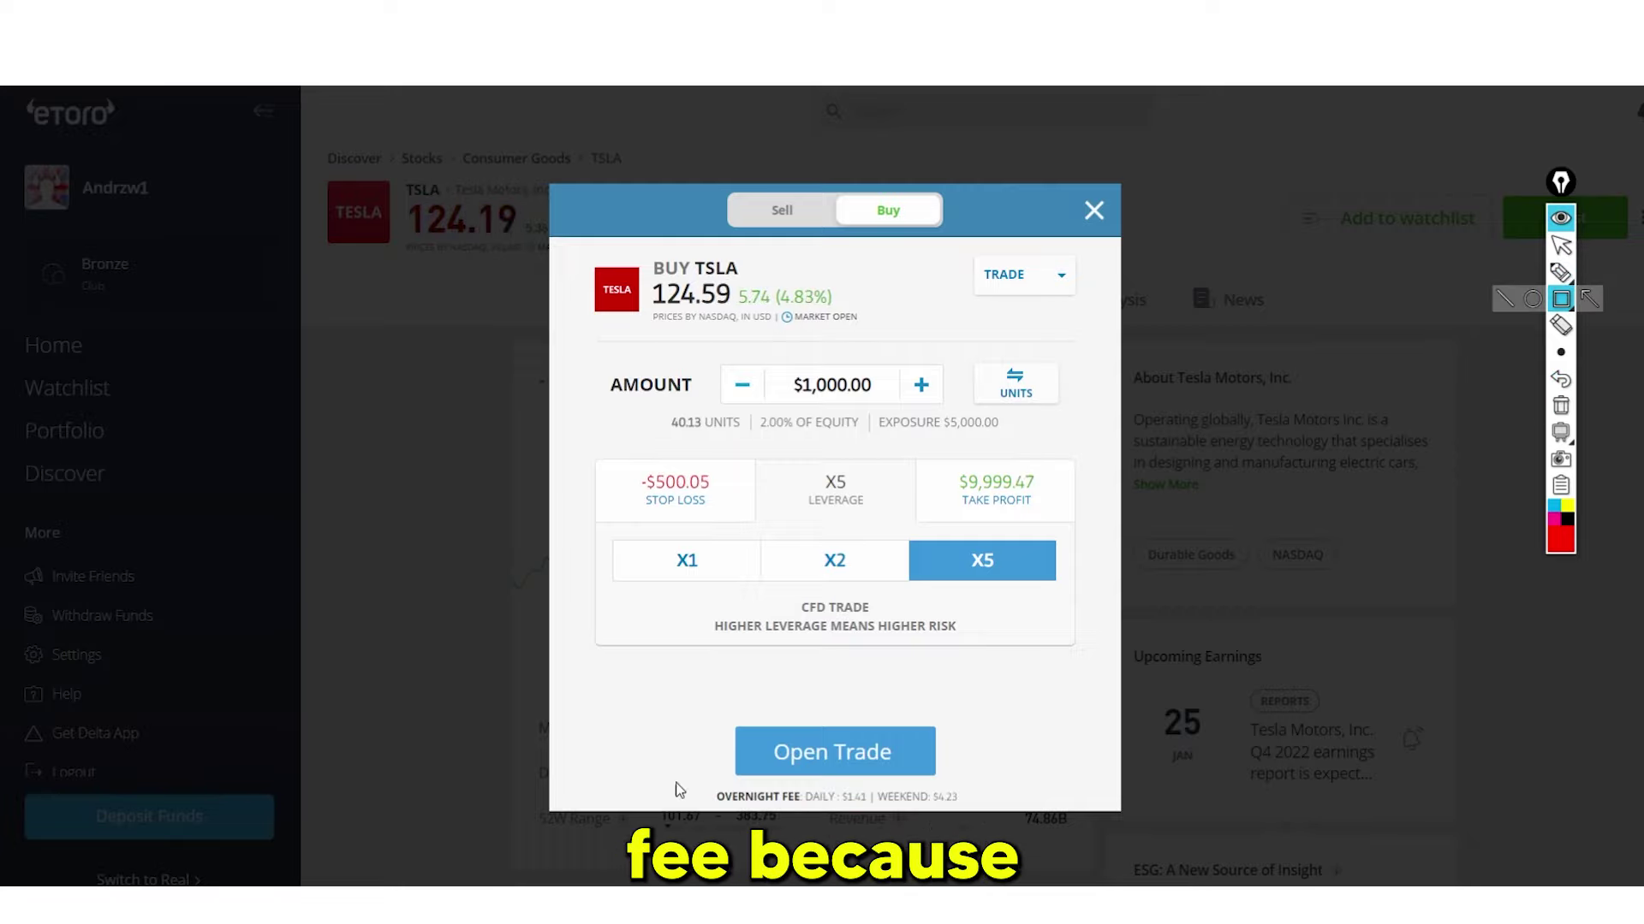
pyautogui.moveTo(706, 779); pyautogui.dragTo(963, 806)
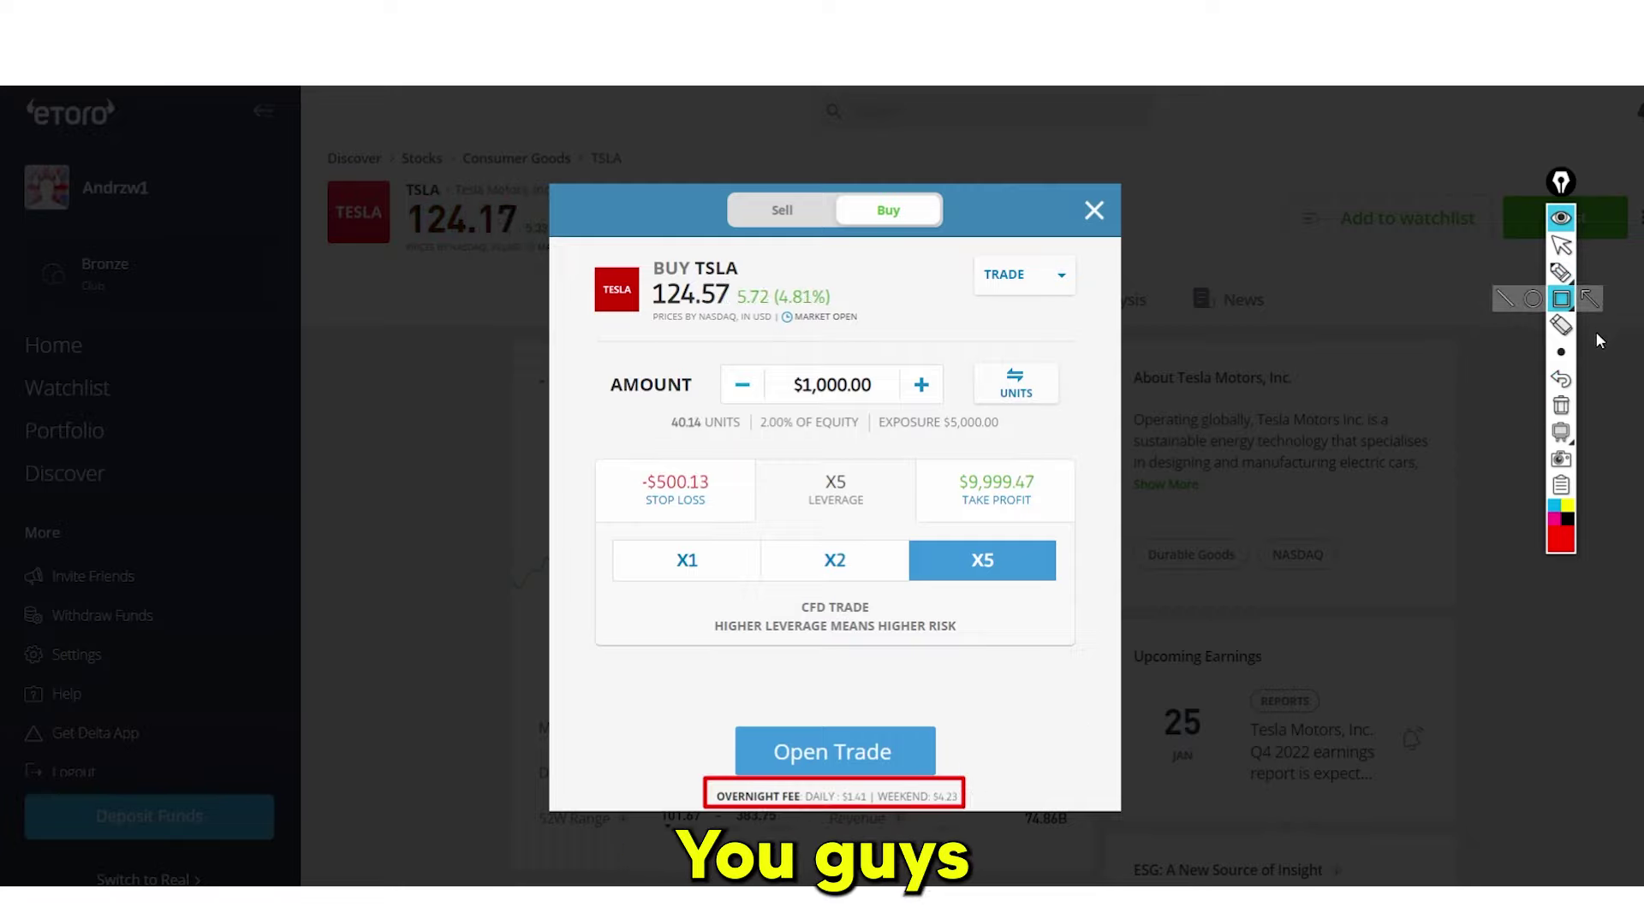
pyautogui.click(1560, 379)
pyautogui.click(1560, 299)
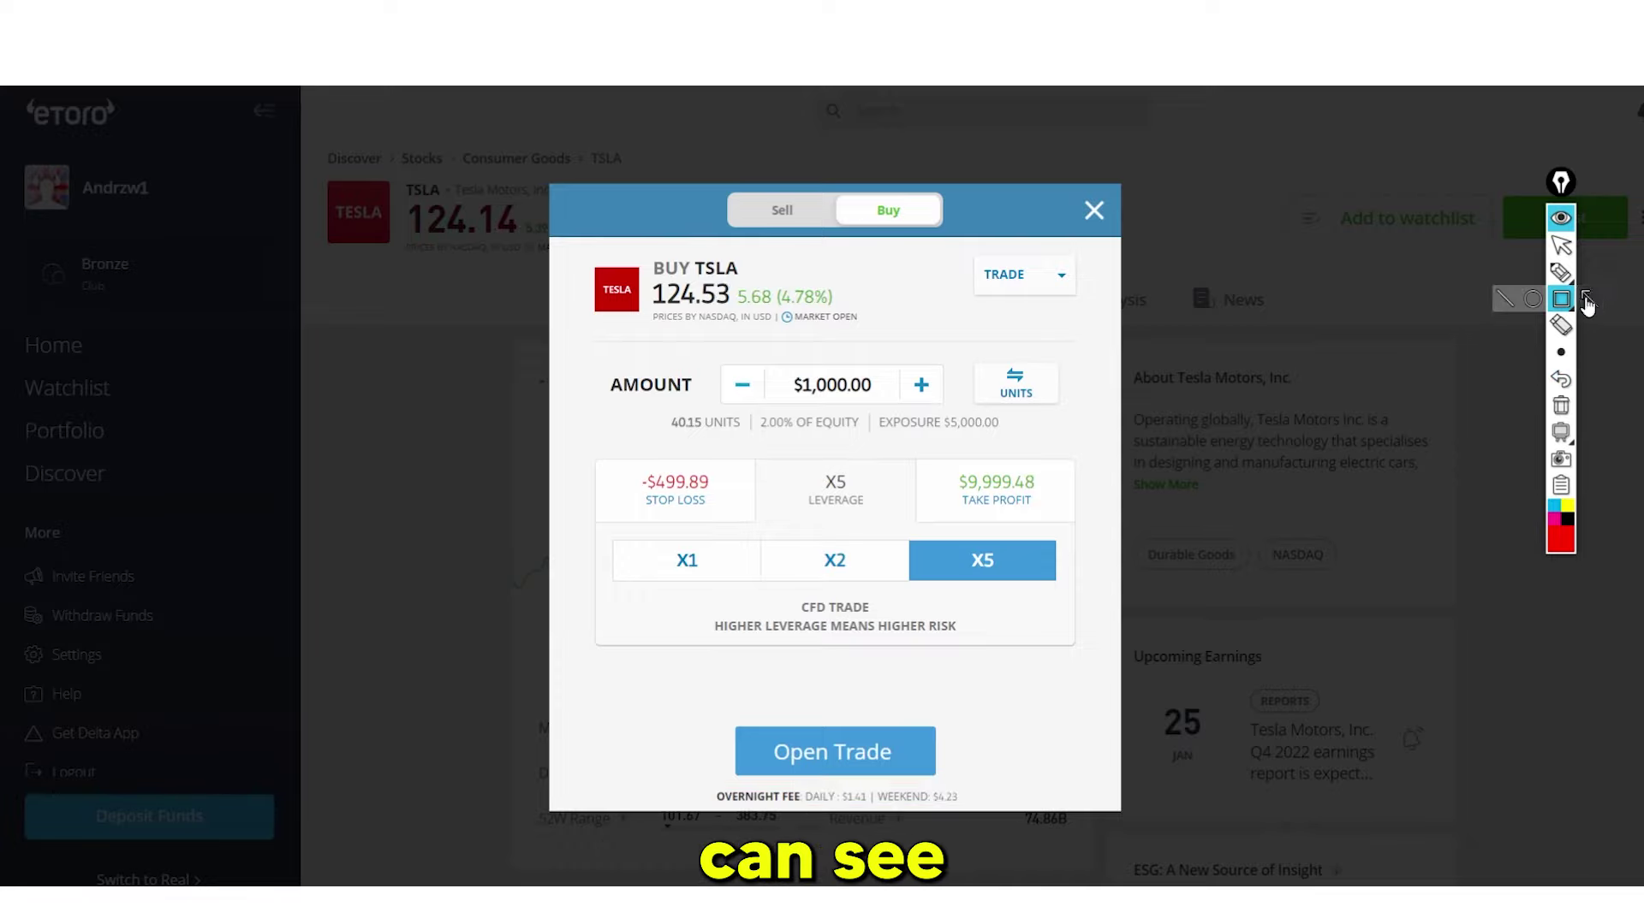
pyautogui.click(1520, 300)
pyautogui.moveTo(982, 786); pyautogui.dragTo(961, 794)
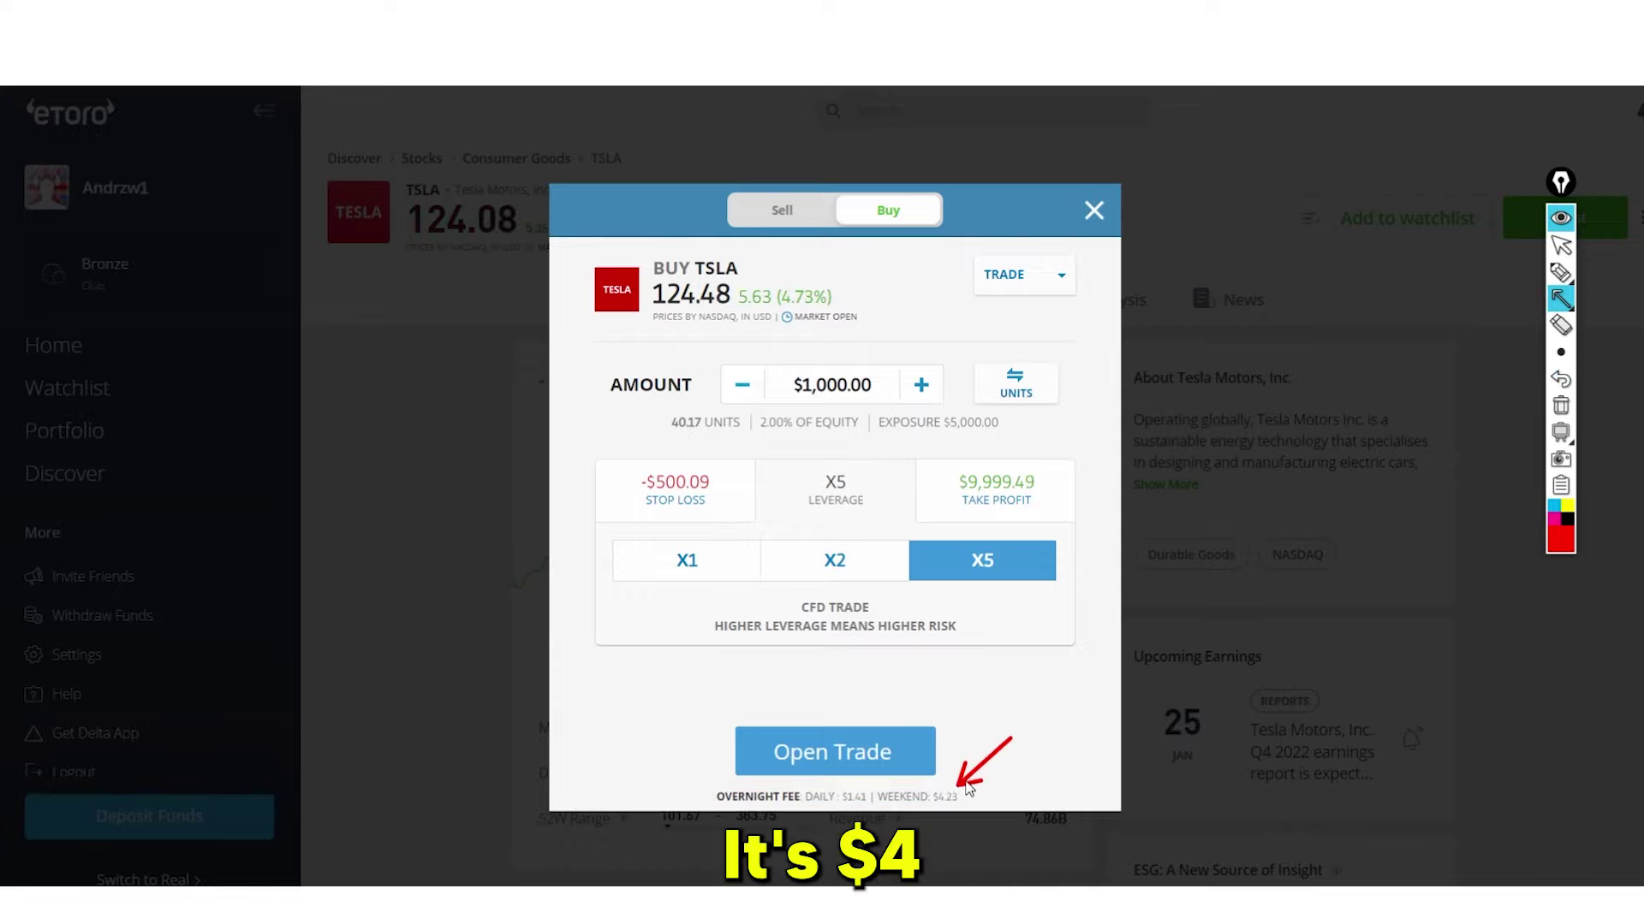
pyautogui.moveTo(832, 837); pyautogui.dragTo(849, 807)
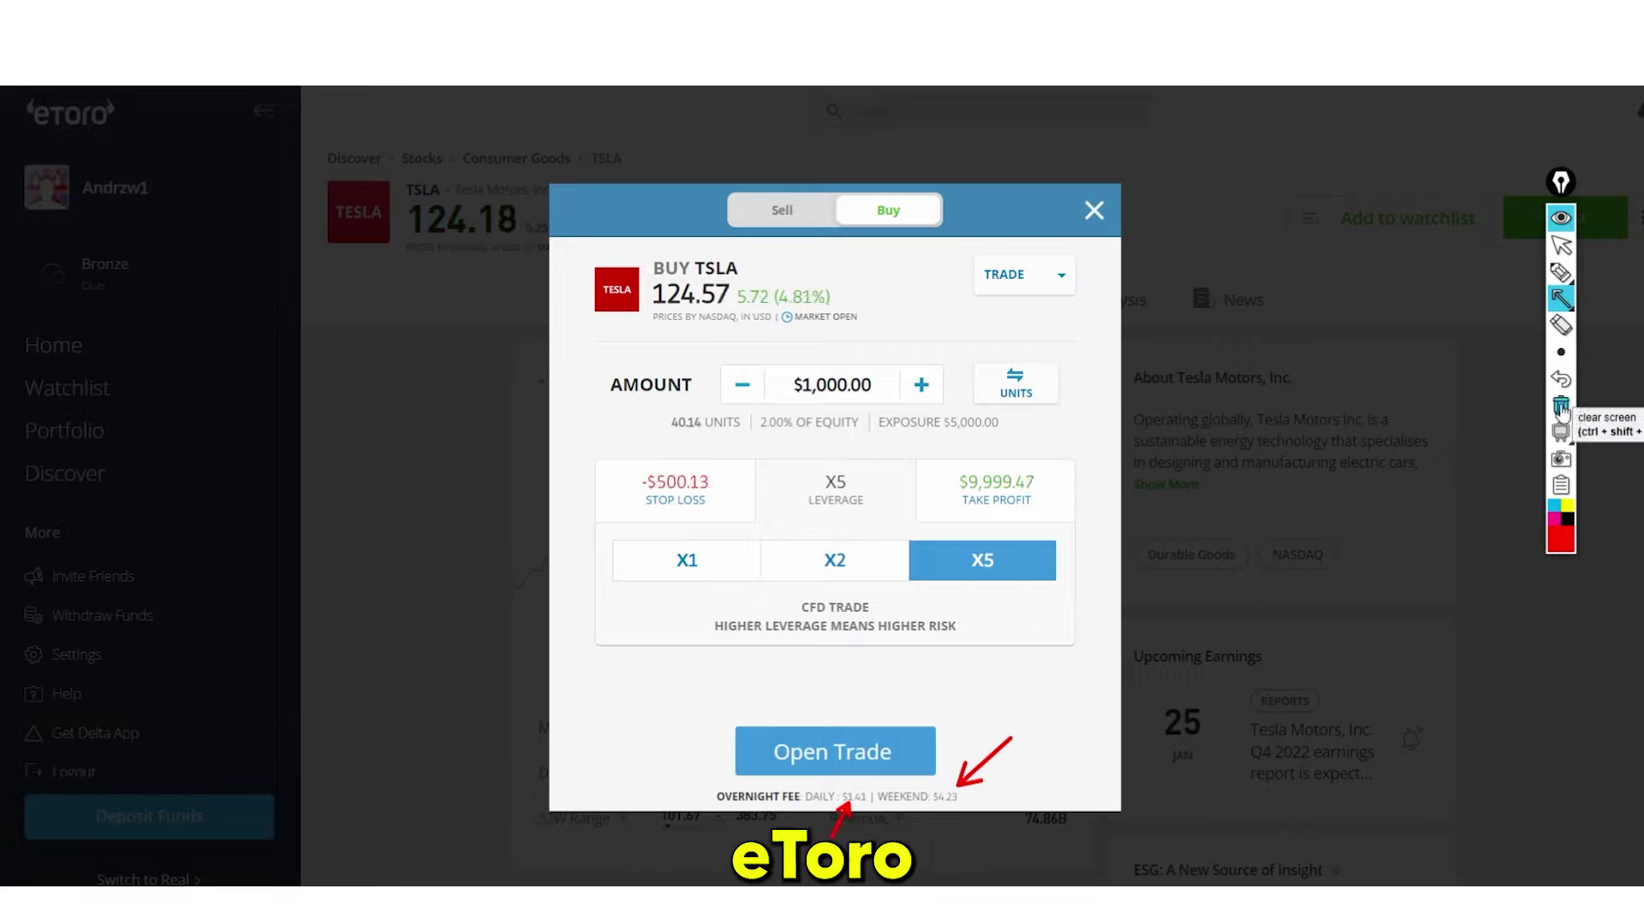
pyautogui.click(1561, 405)
pyautogui.click(1560, 245)
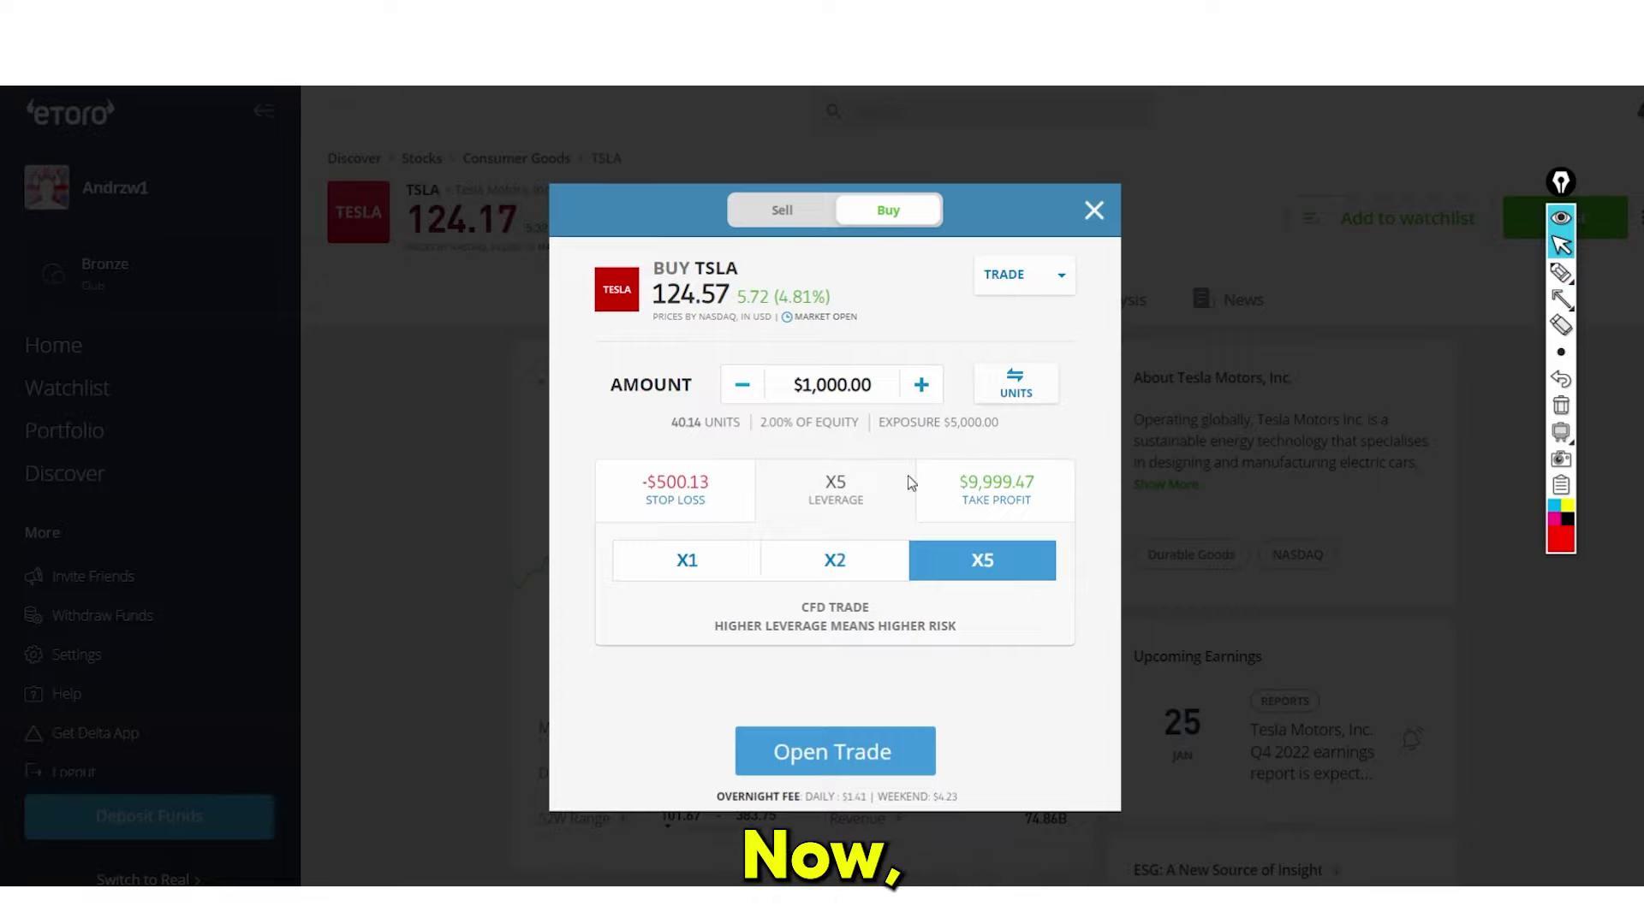
# Cycle the Tesla trade leverage through X1 and X2, then back to X5
pyautogui.click(686, 552)
pyautogui.click(835, 560)
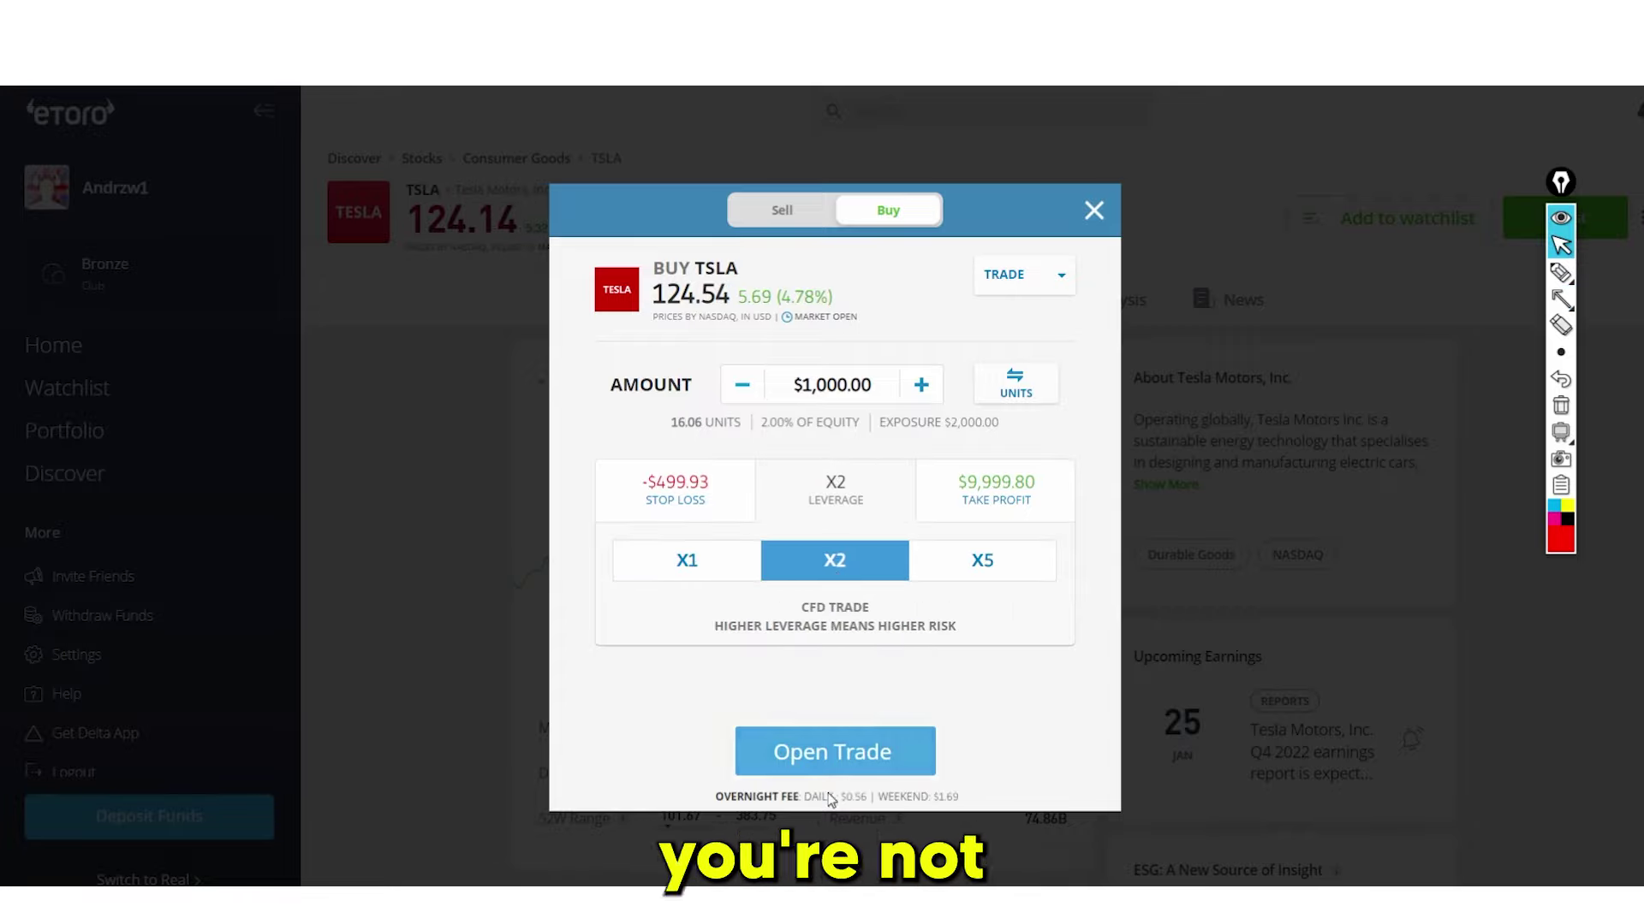
pyautogui.click(1040, 566)
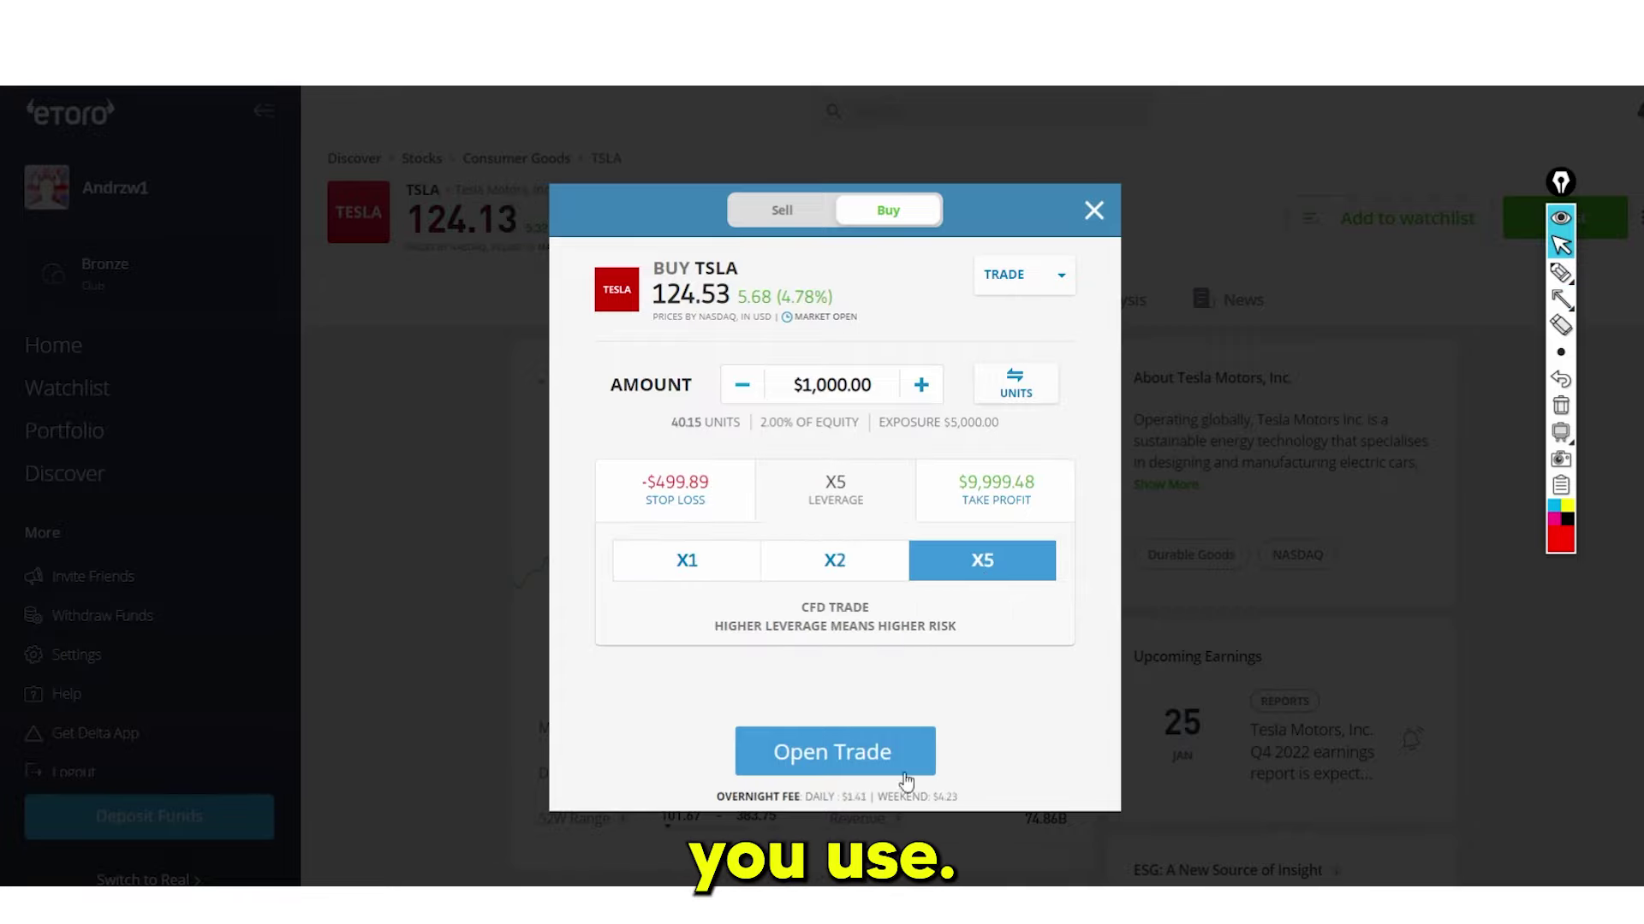
pyautogui.click(1561, 301)
pyautogui.moveTo(1023, 759); pyautogui.dragTo(958, 802)
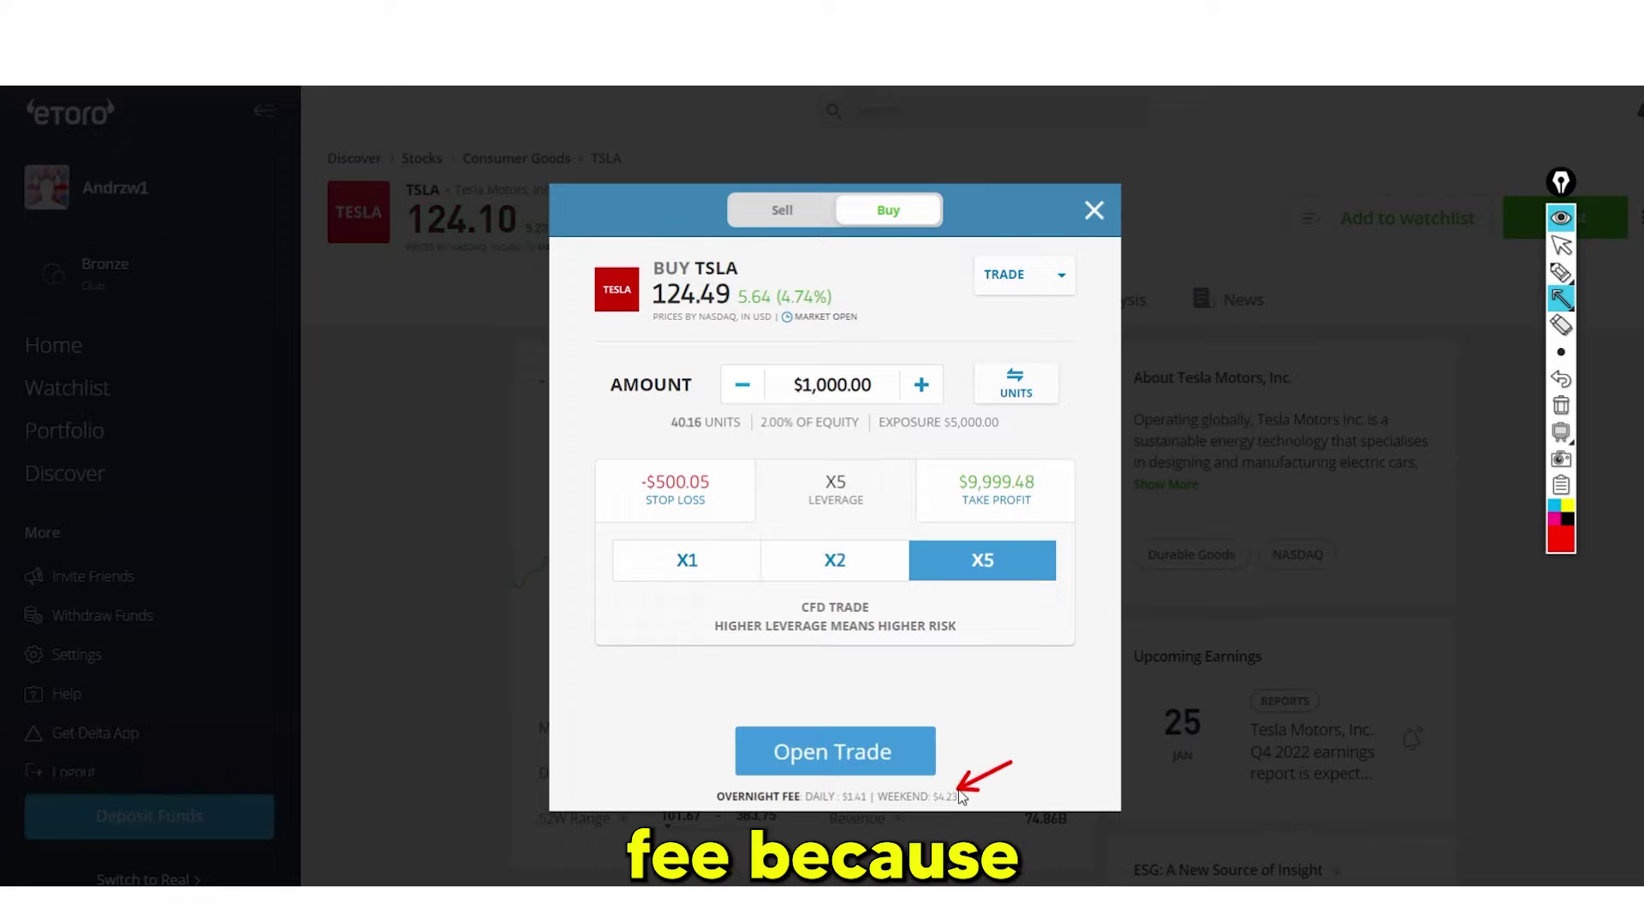
pyautogui.click(1560, 378)
pyautogui.click(1561, 246)
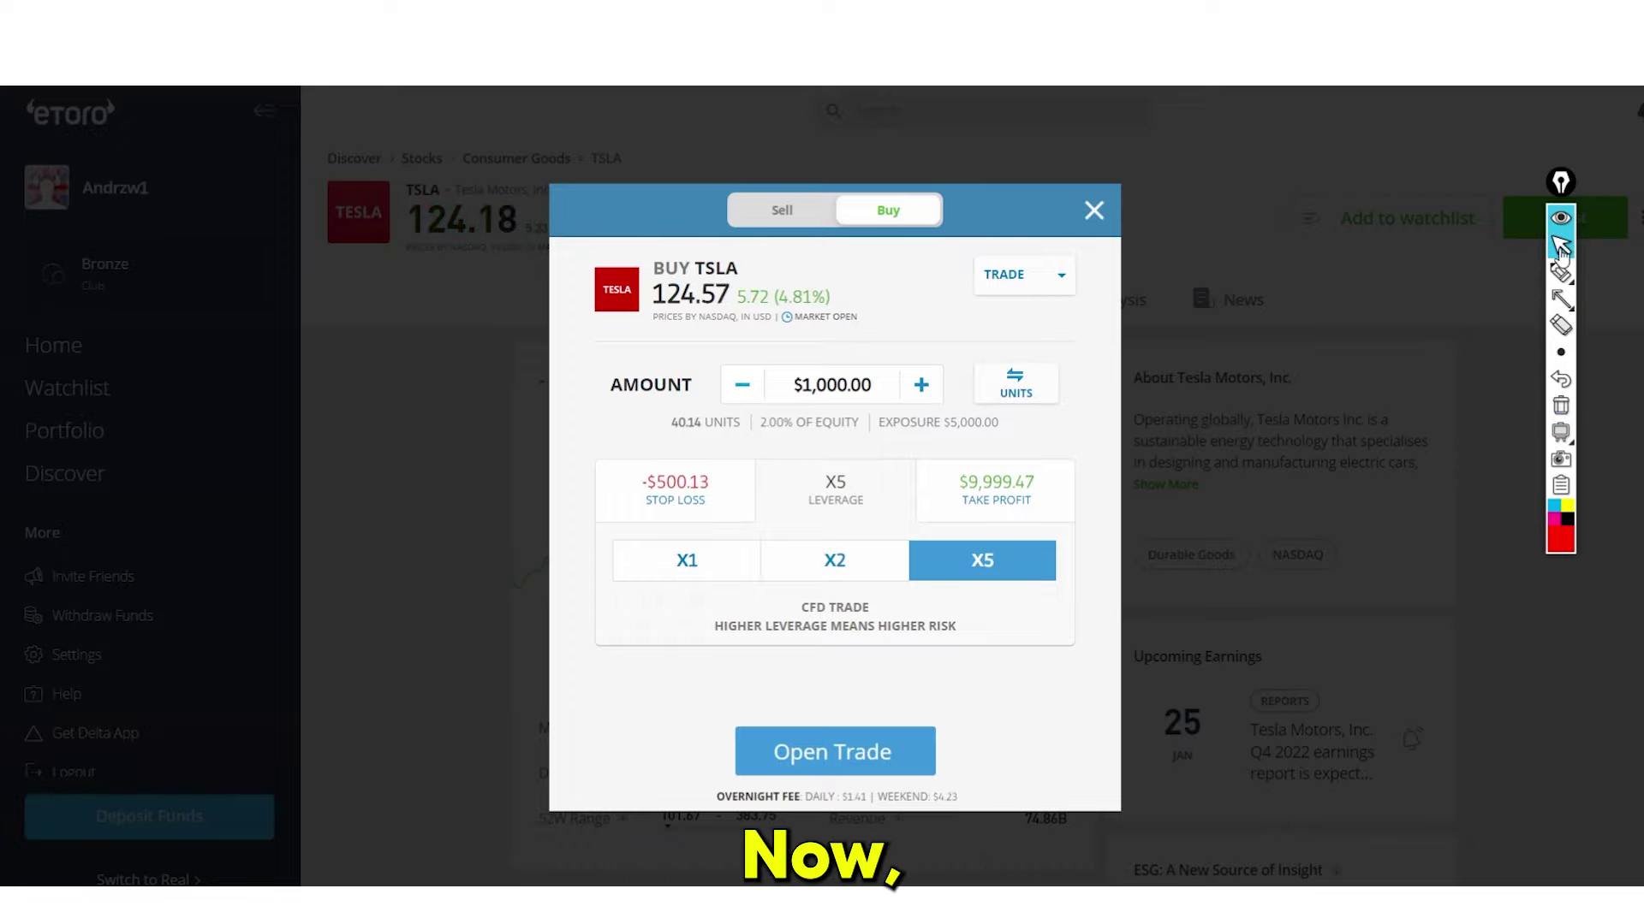
# Raise the amount from $1,000 to $2,500 for $12,500.00 exposure
pyautogui.click(918, 385)
pyautogui.click(917, 385)
pyautogui.click(918, 385)
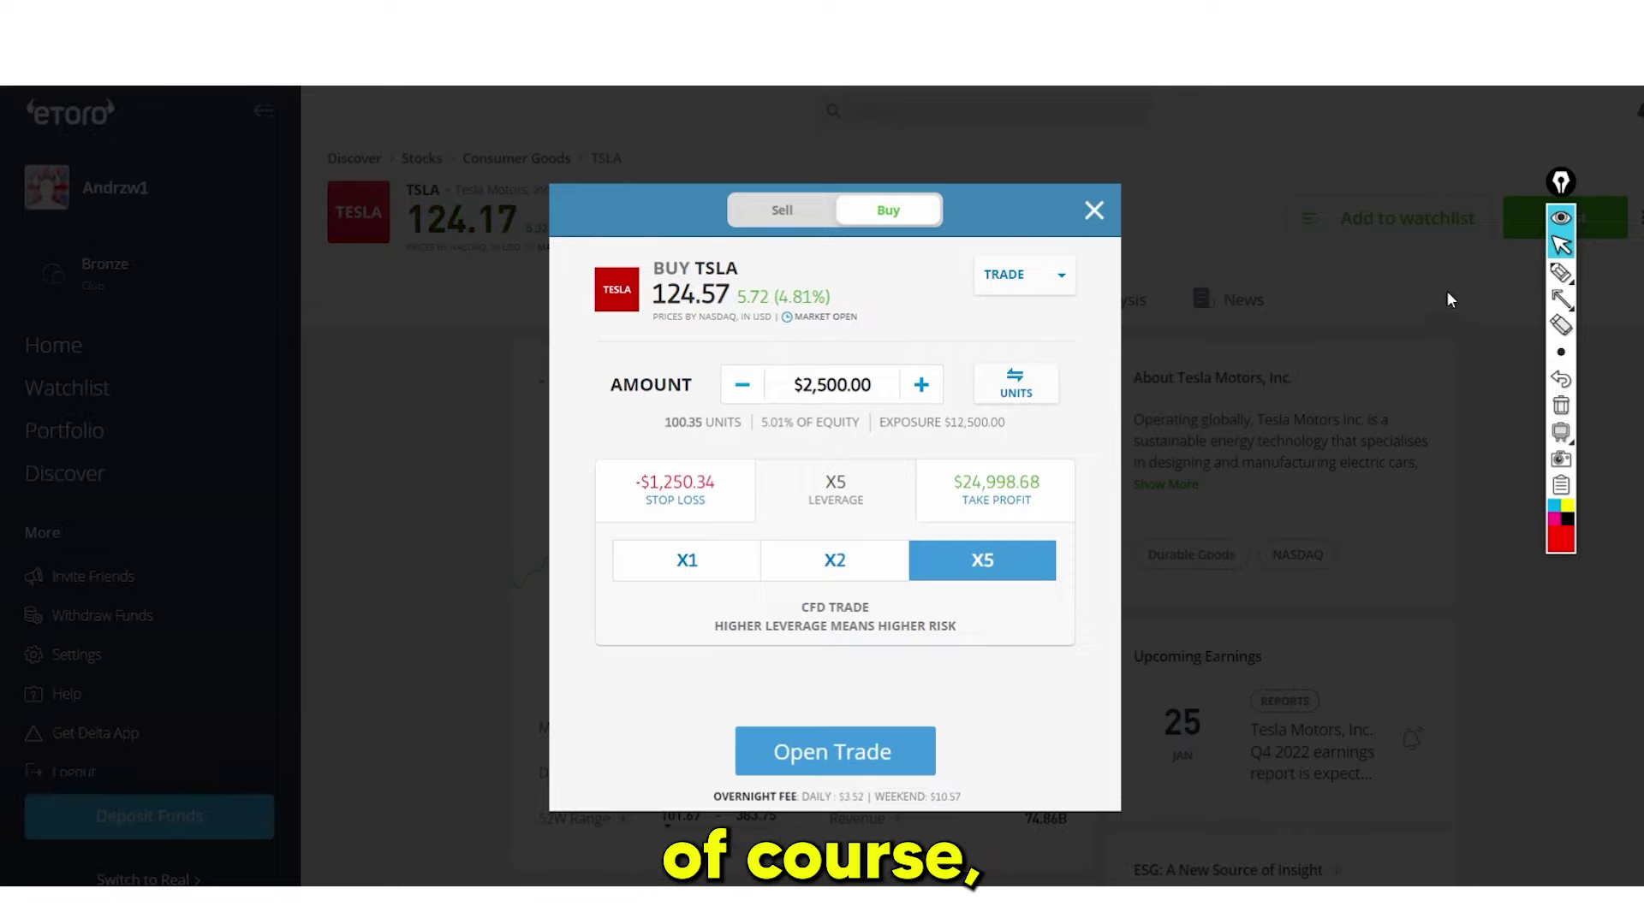
pyautogui.click(1560, 299)
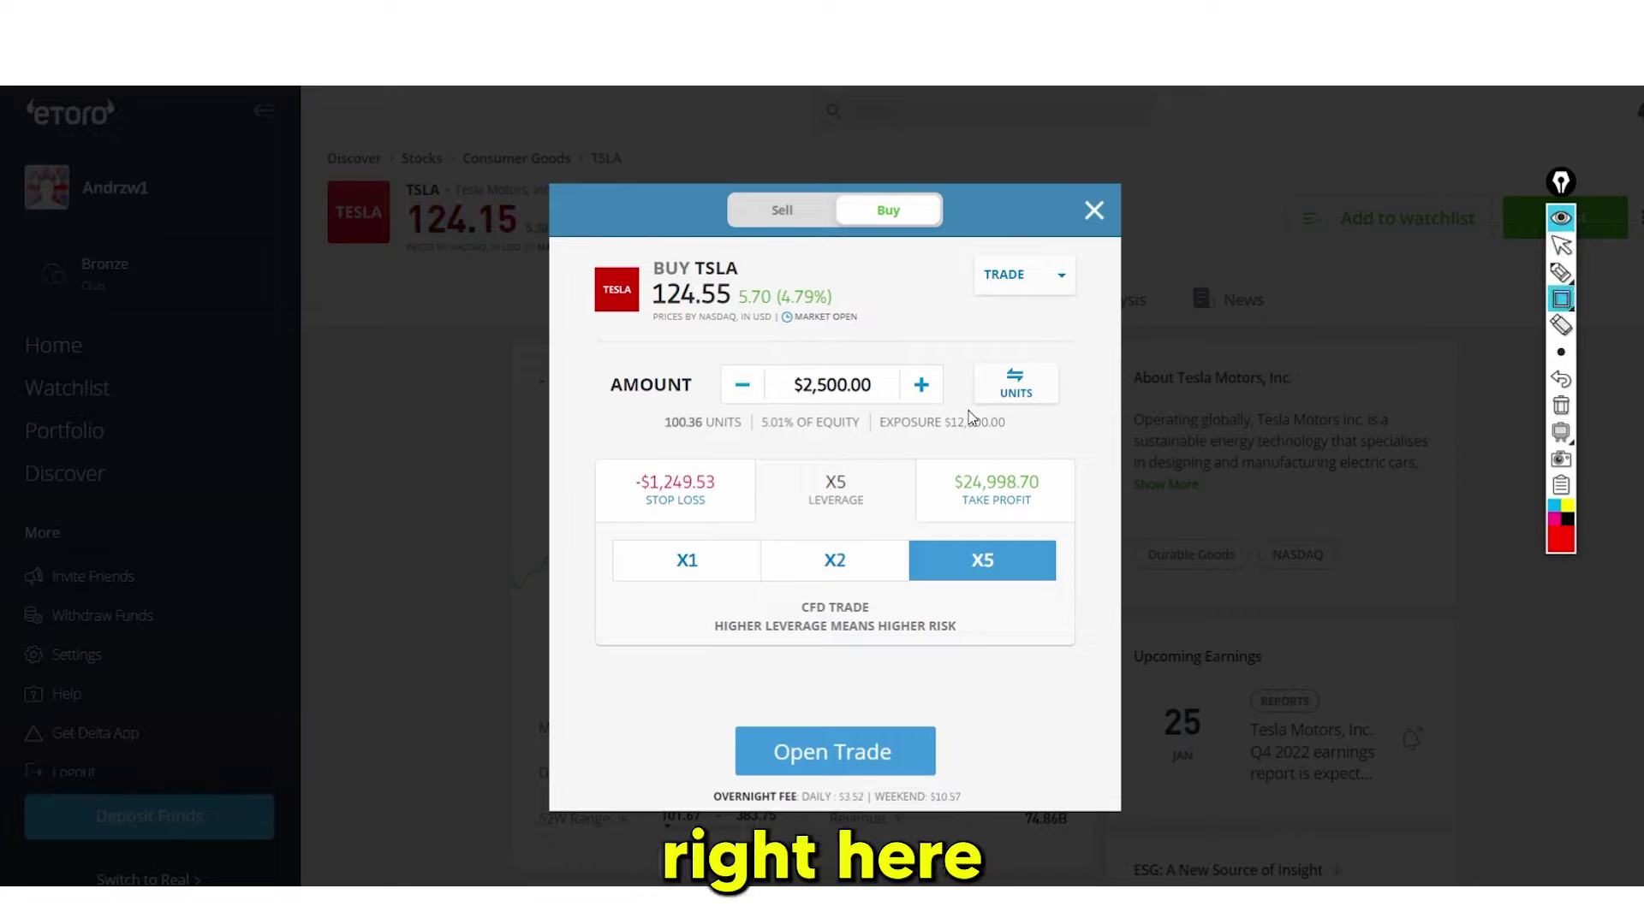
pyautogui.moveTo(877, 410); pyautogui.dragTo(1014, 439)
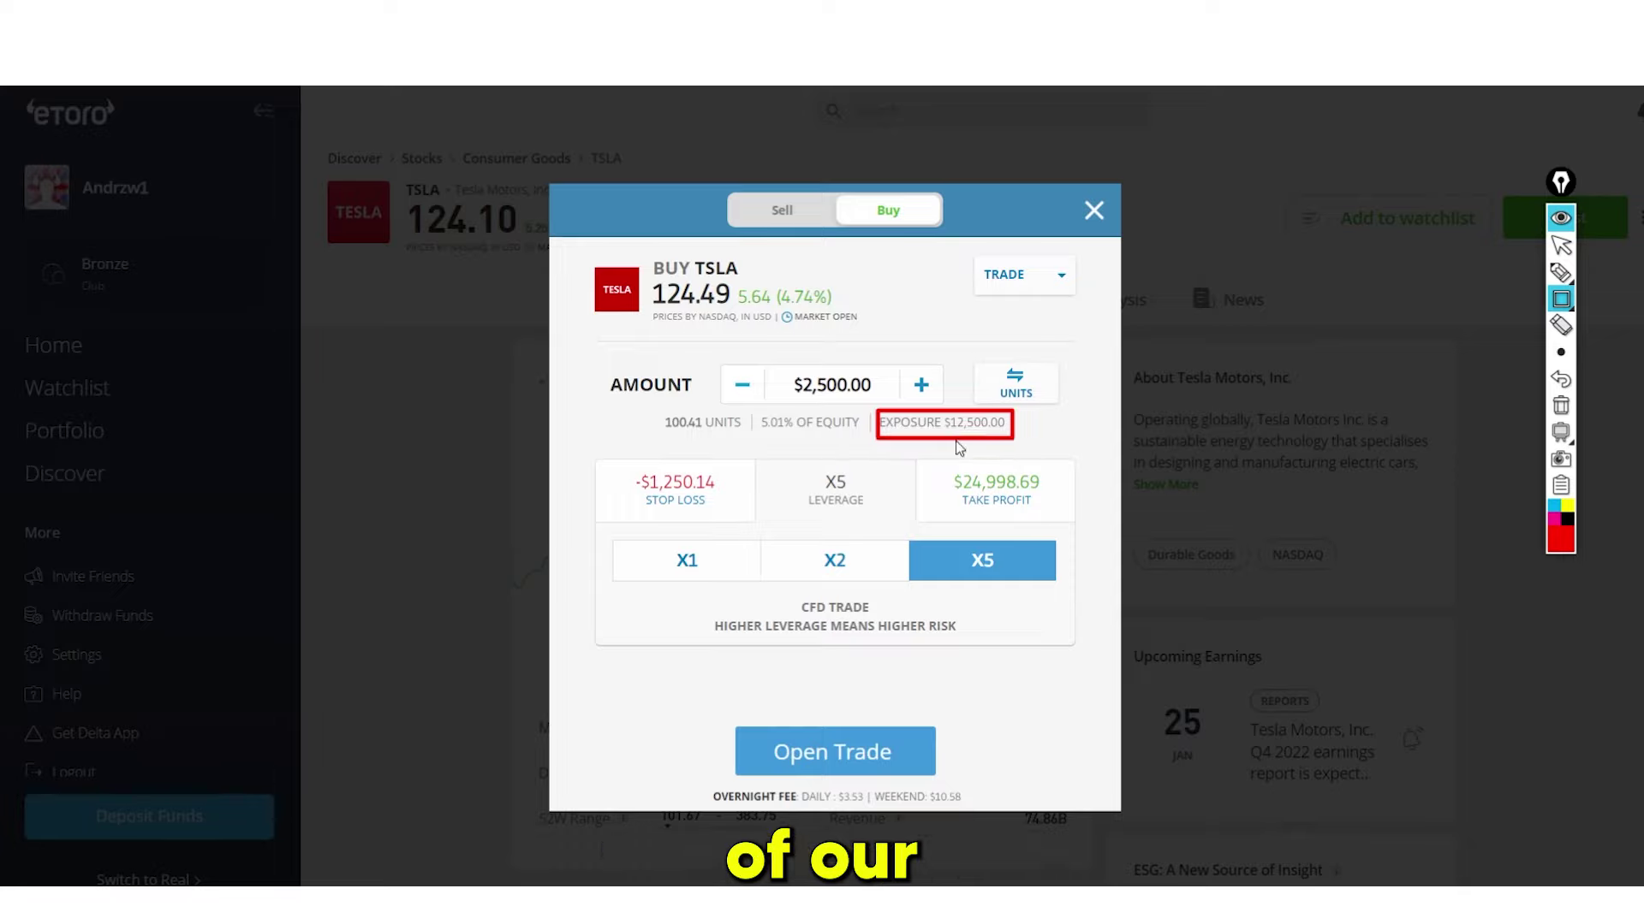
pyautogui.click(1560, 405)
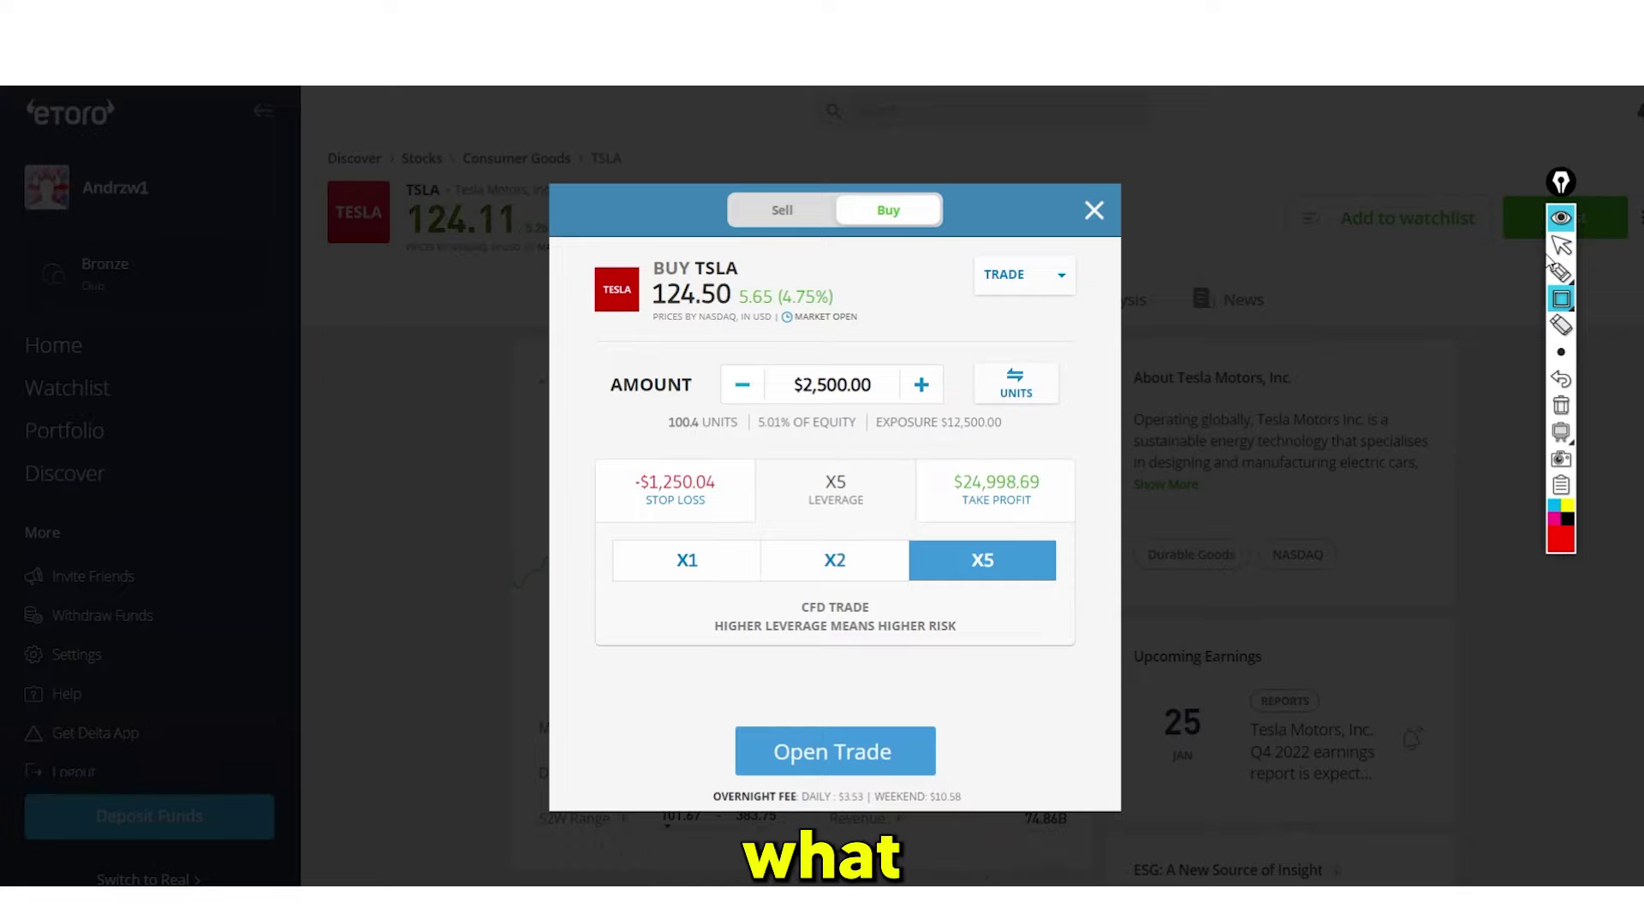
pyautogui.click(1559, 246)
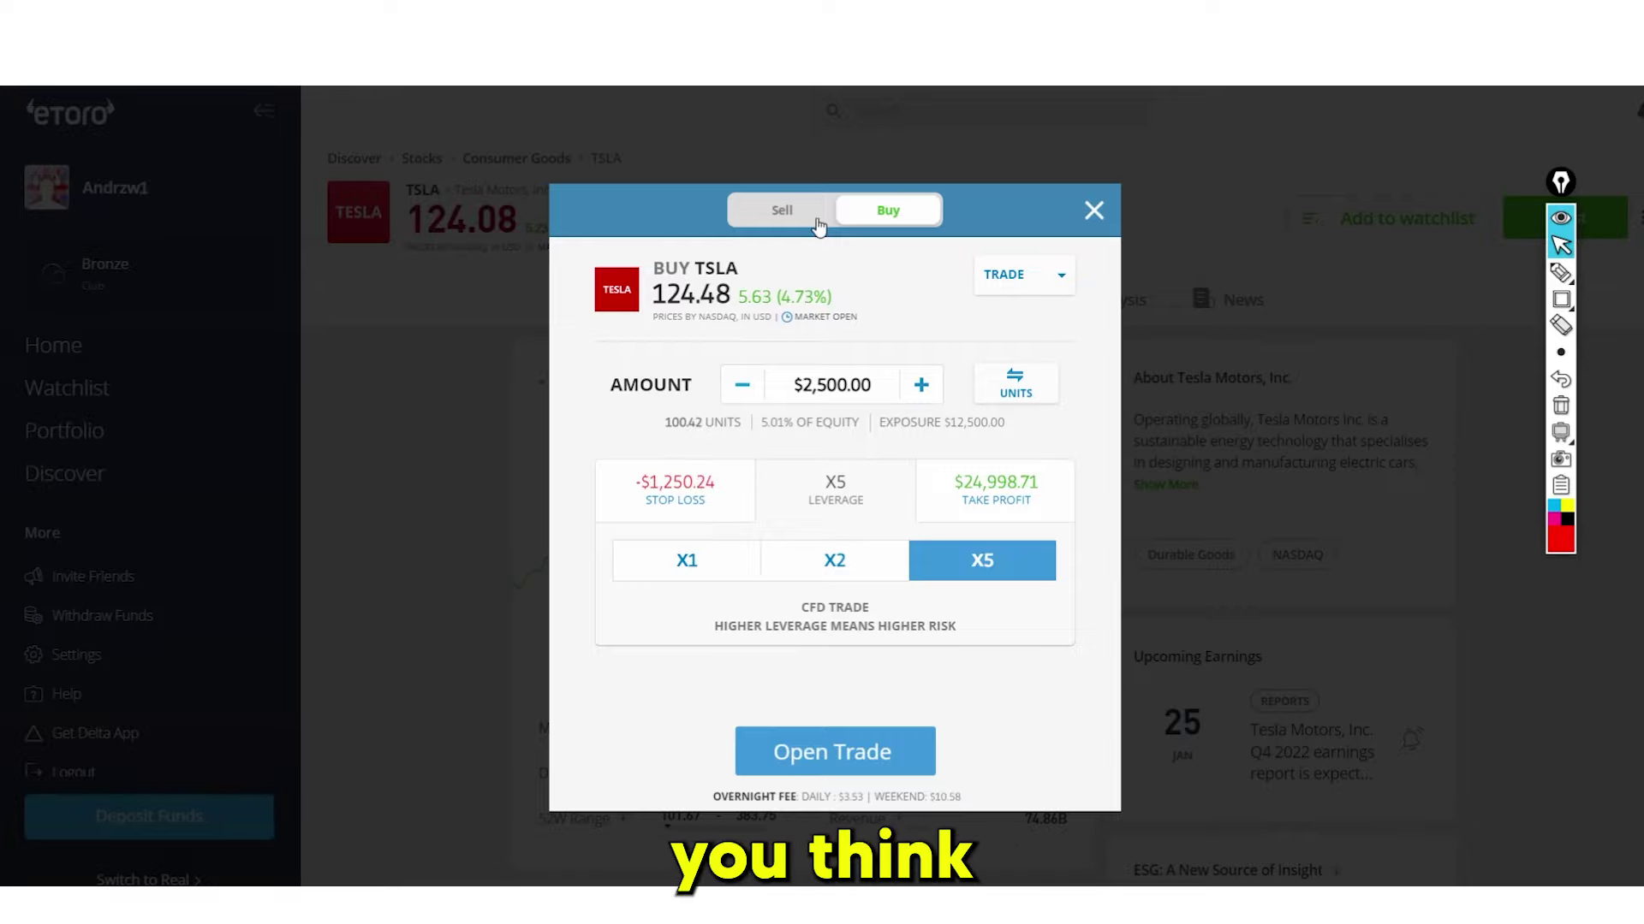
# Switch the TSLA trade to Sell, then back to Buy
pyautogui.click(781, 211)
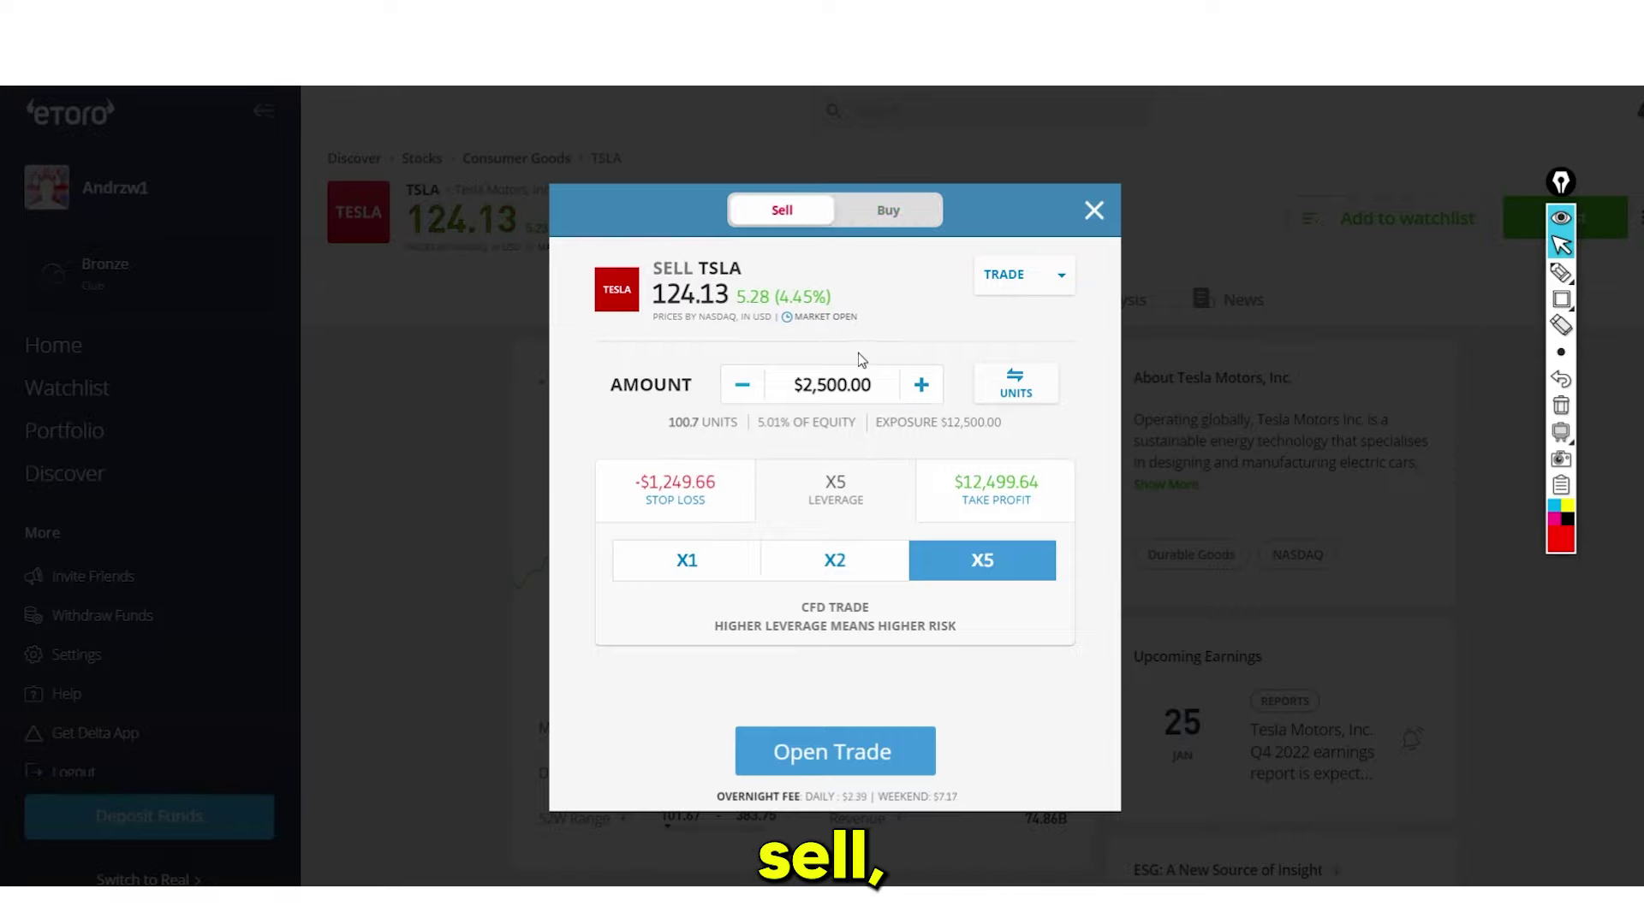
pyautogui.click(1023, 276)
pyautogui.click(1038, 288)
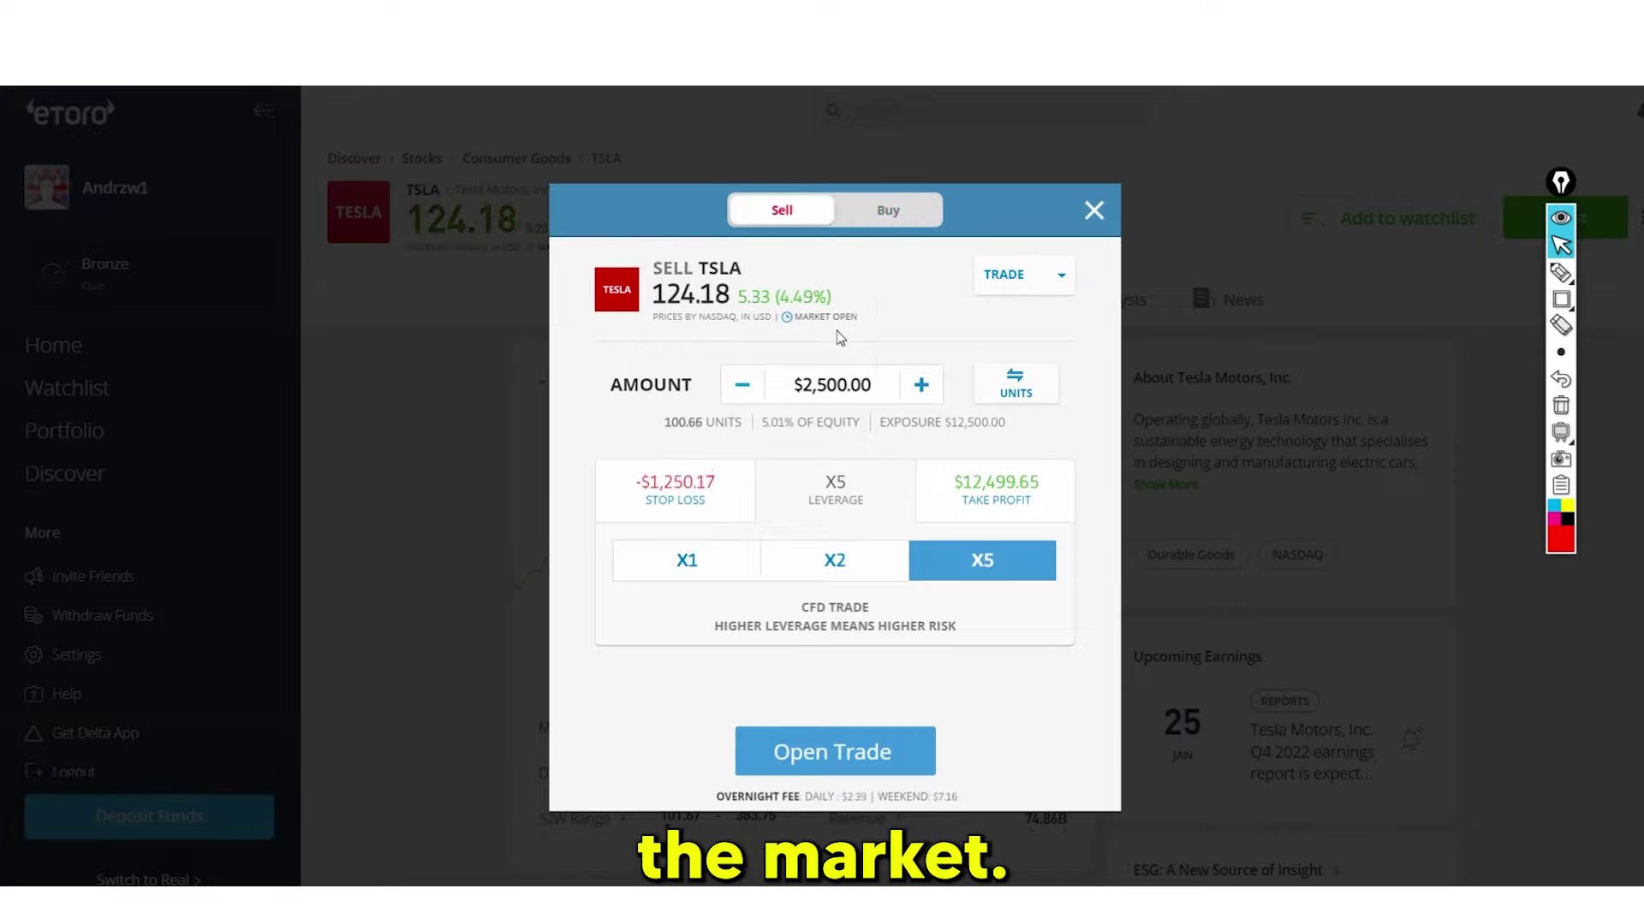
pyautogui.click(890, 214)
# Make the trade an Order at a 120.00 rate, keeping $2,500 at X5
pyautogui.click(1032, 289)
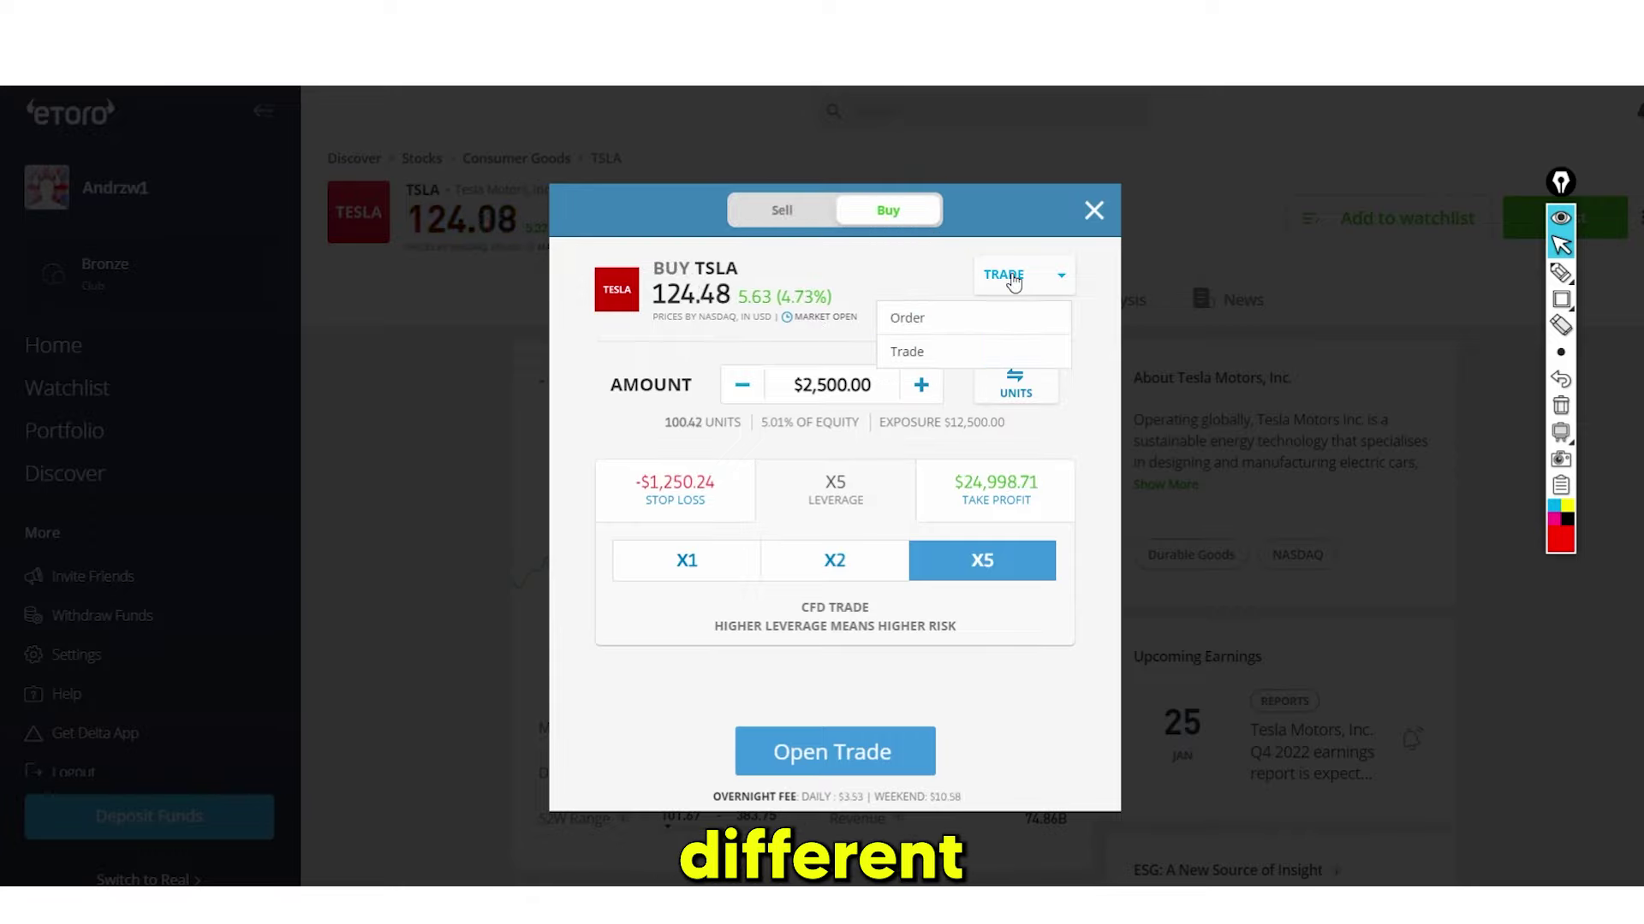
pyautogui.click(923, 318)
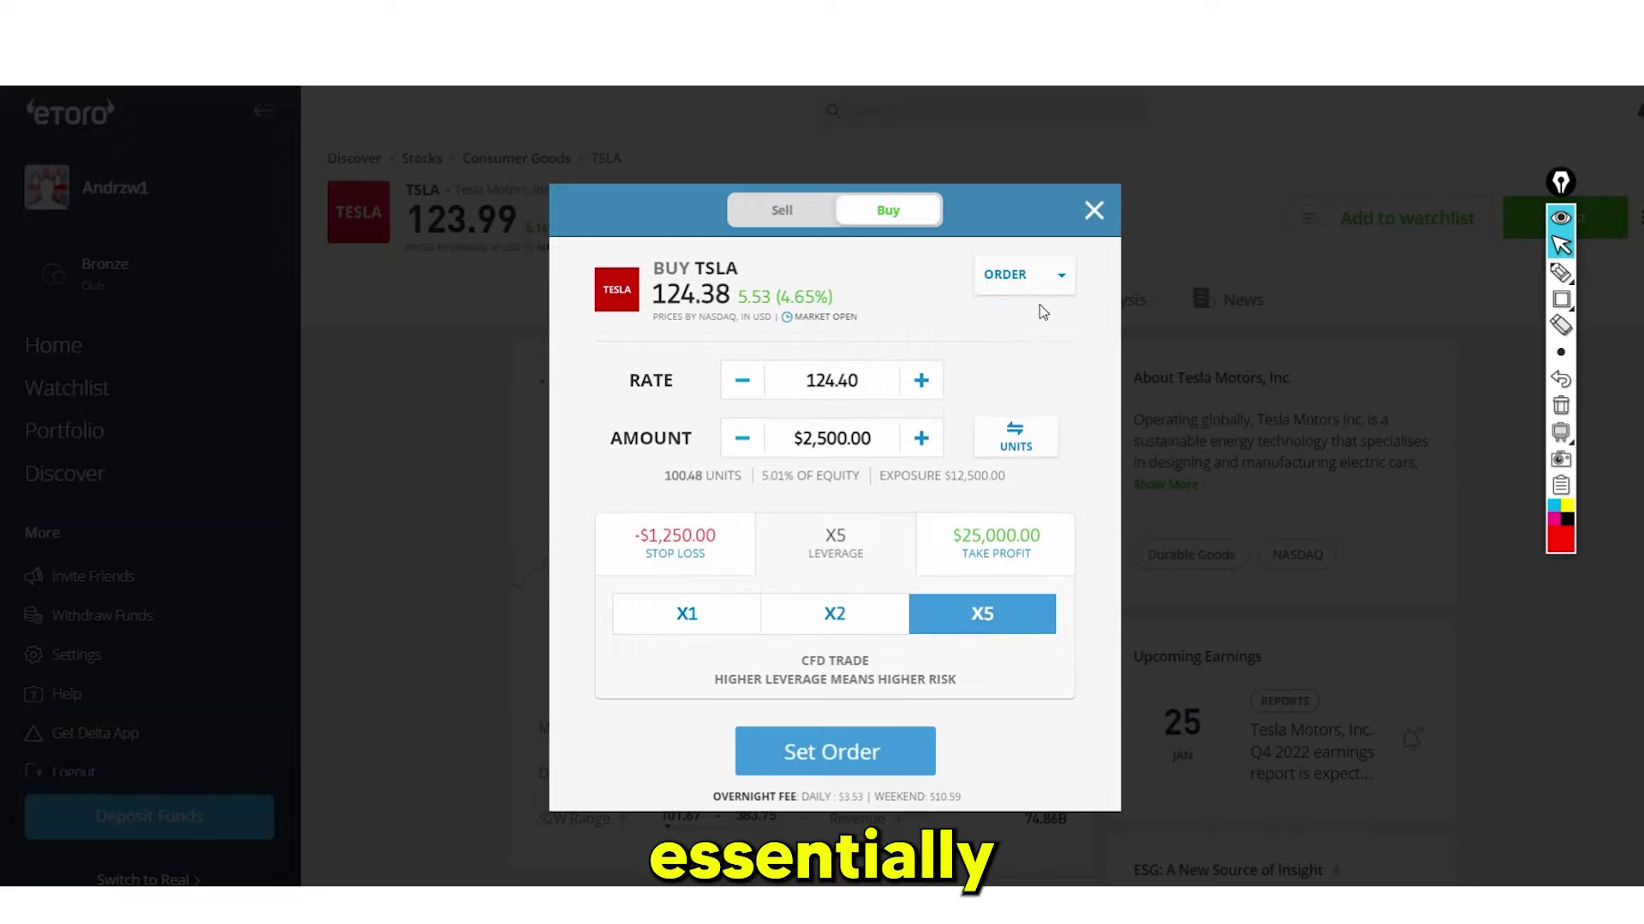
pyautogui.moveTo(875, 383); pyautogui.dragTo(820, 380)
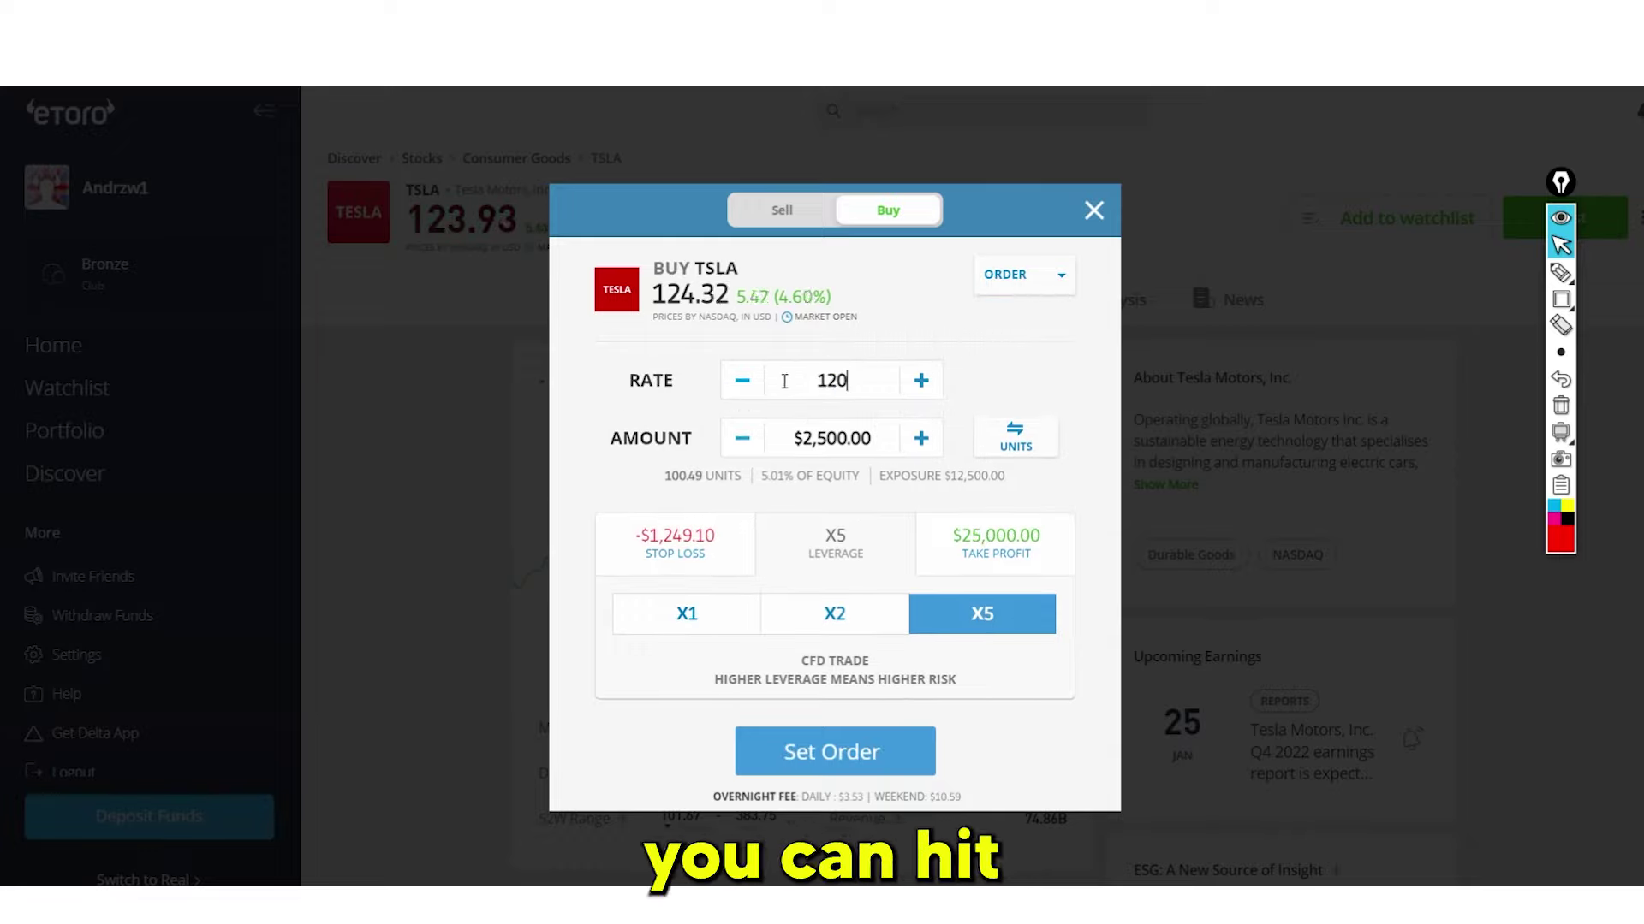
pyautogui.click(808, 438)
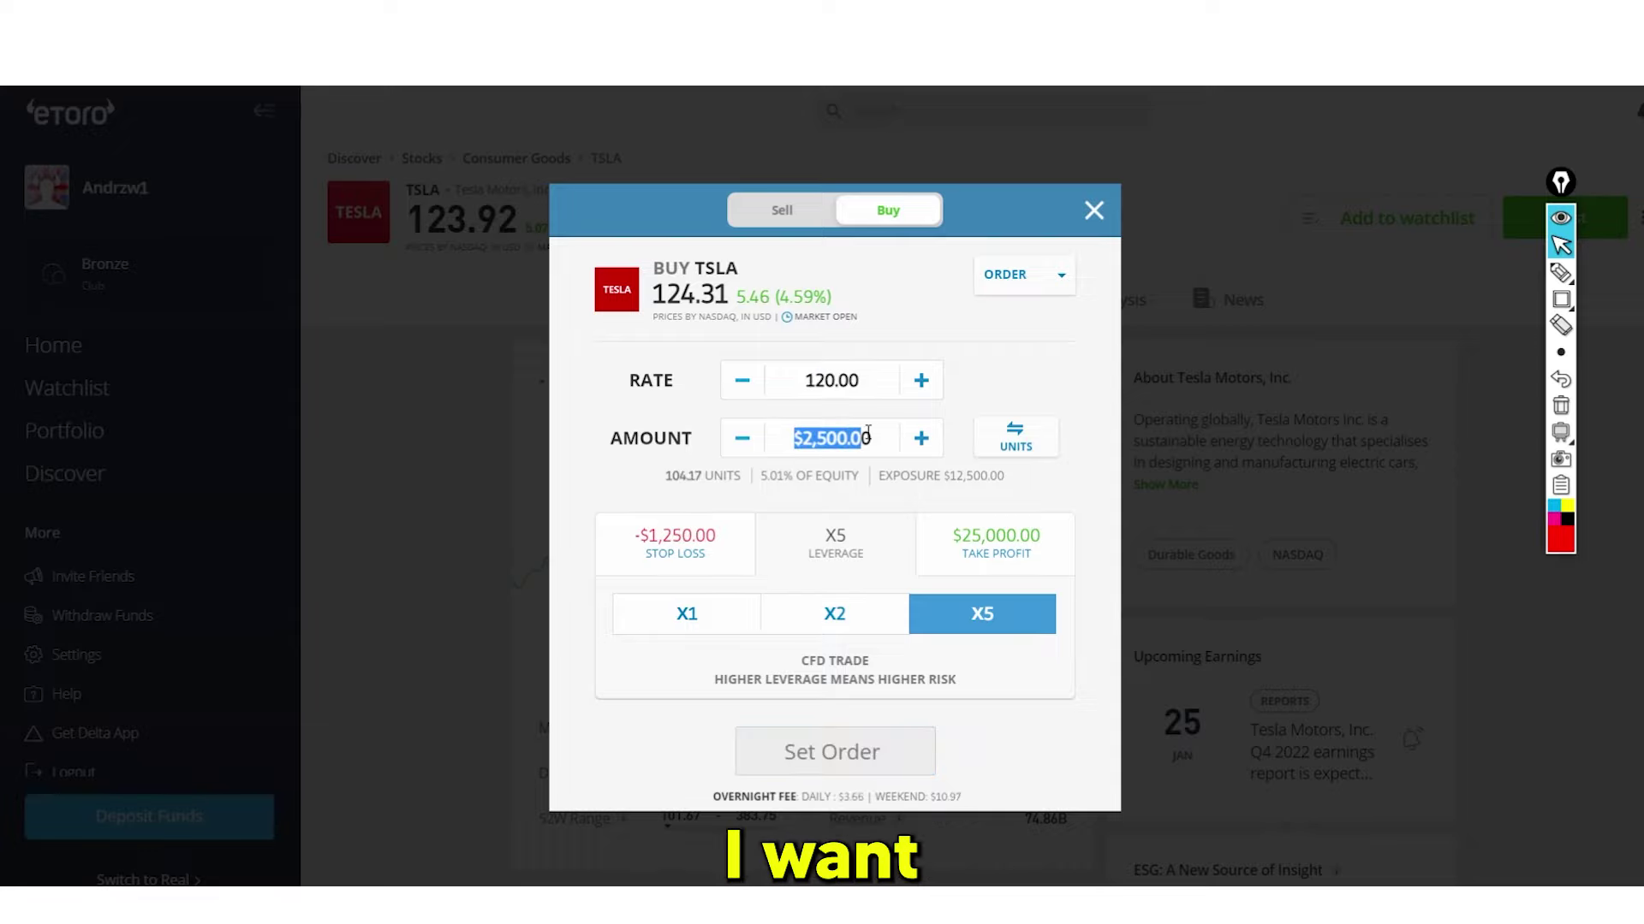
pyautogui.click(868, 380)
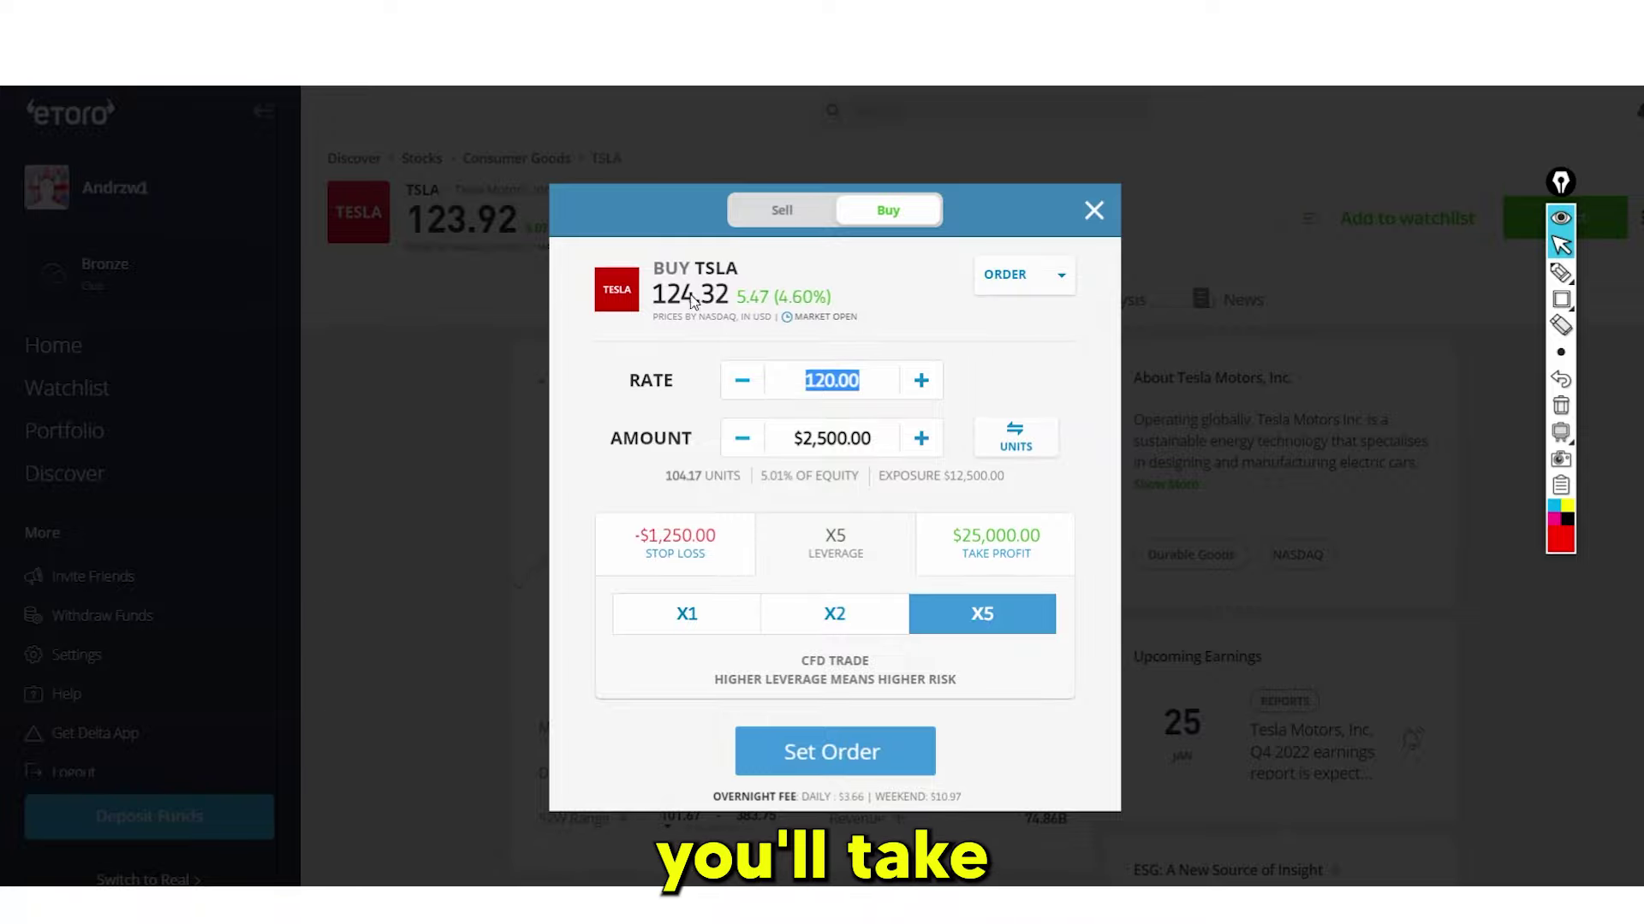
# Close the TSLA order dialog without placing it and scroll the Overview page
pyautogui.click(1094, 209)
pyautogui.scroll(-10, 827, 361)
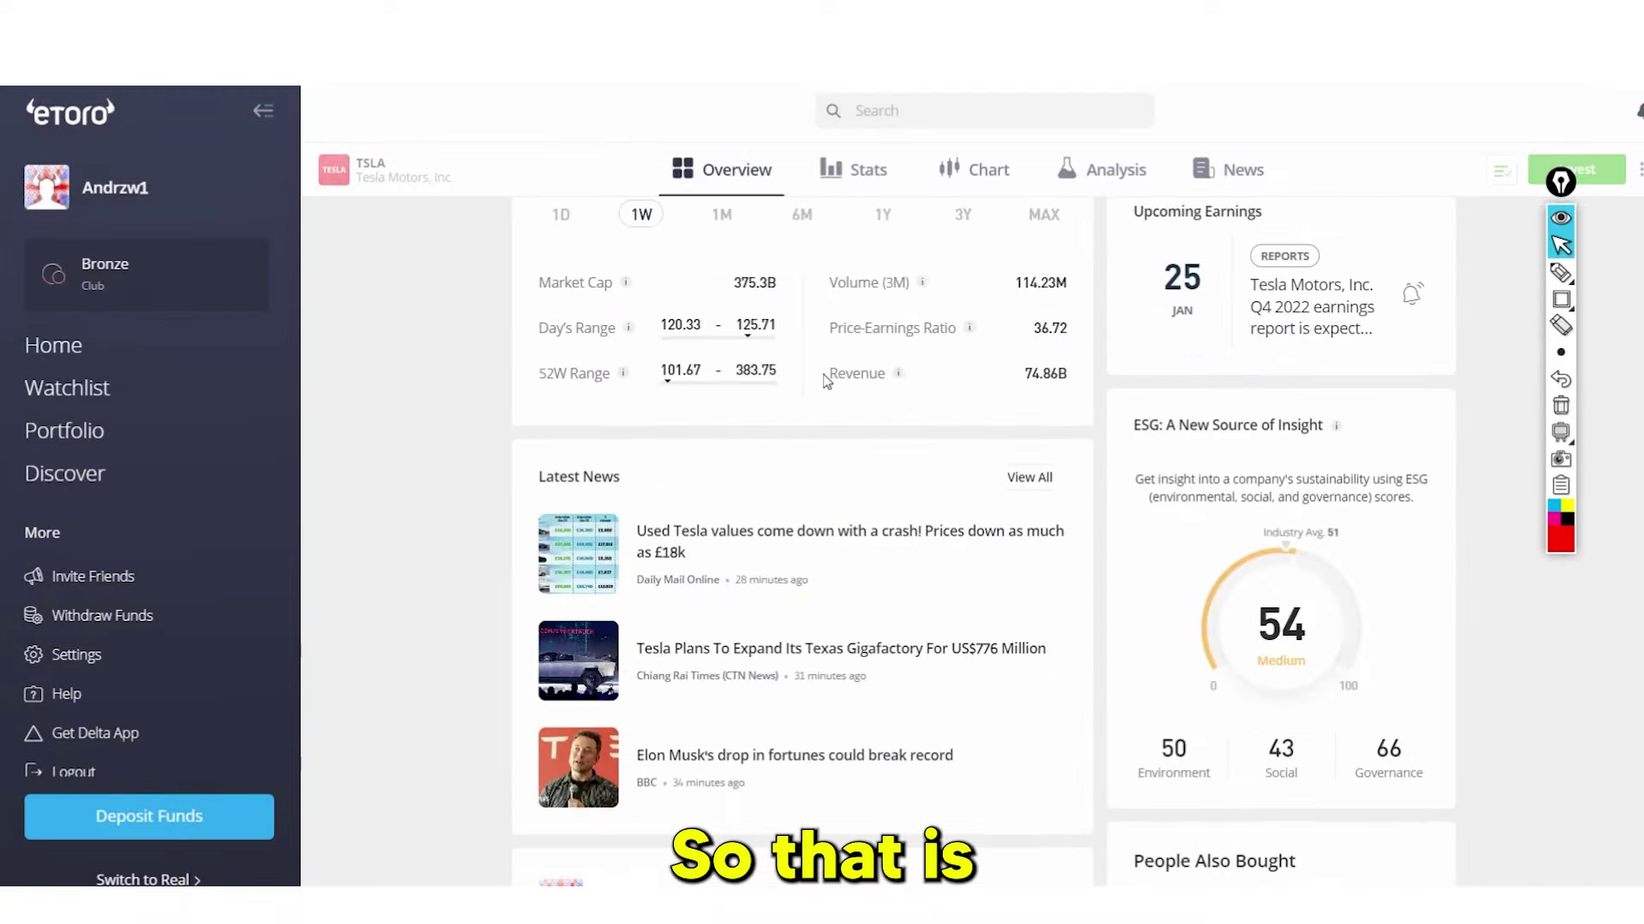
pyautogui.scroll(6, 827, 362)
pyautogui.scroll(-15, 813, 428)
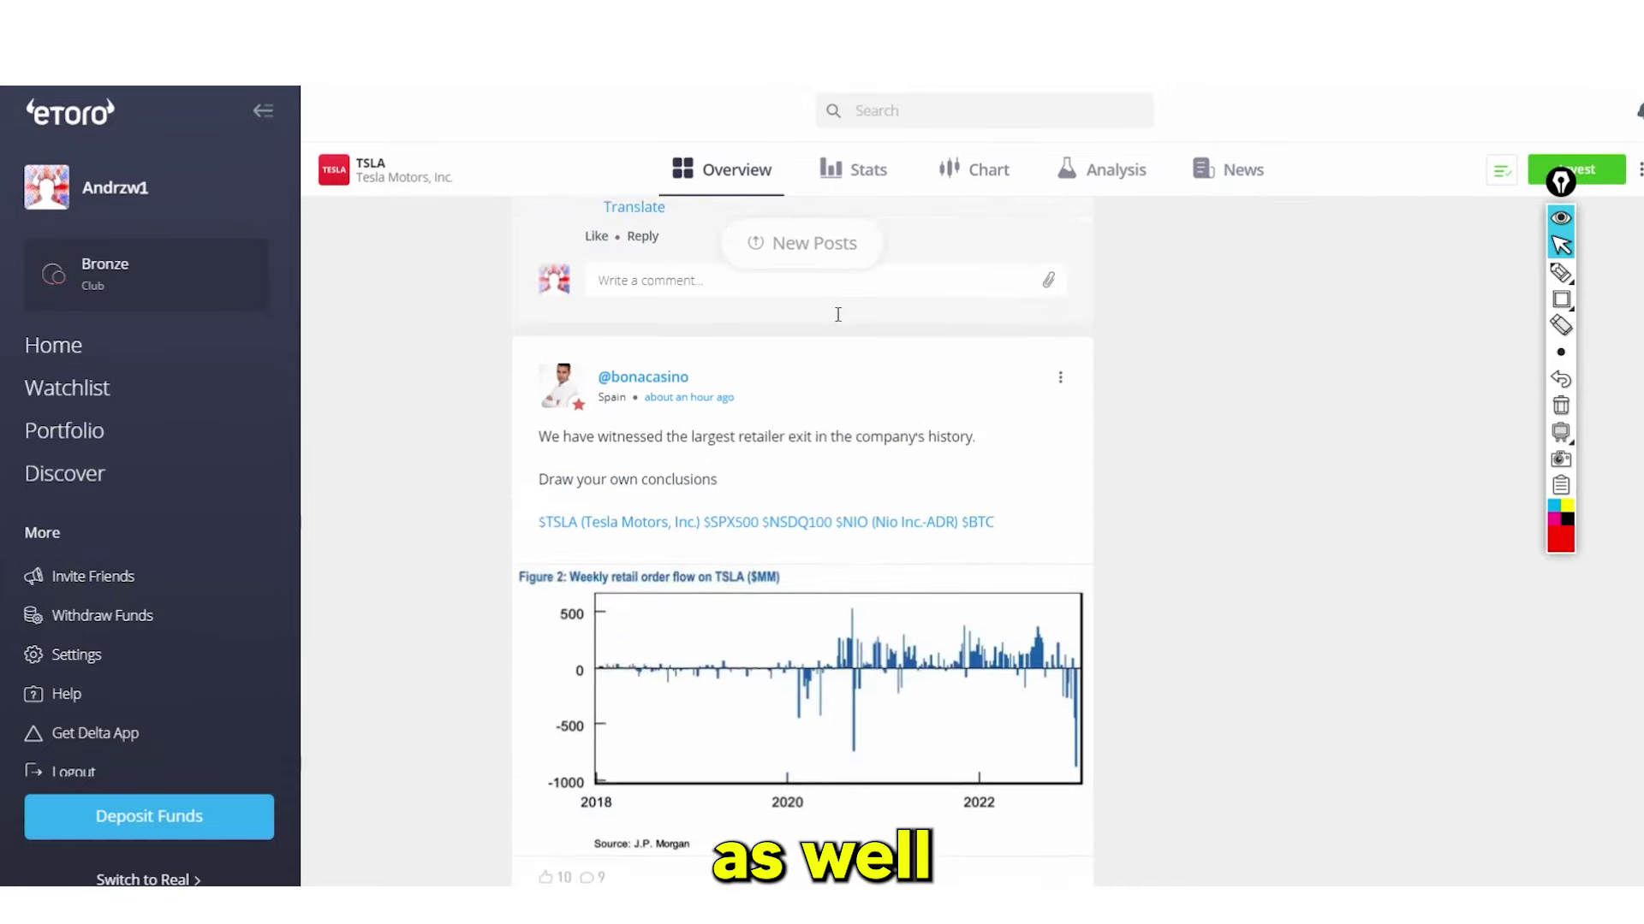
pyautogui.scroll(-15, 803, 477)
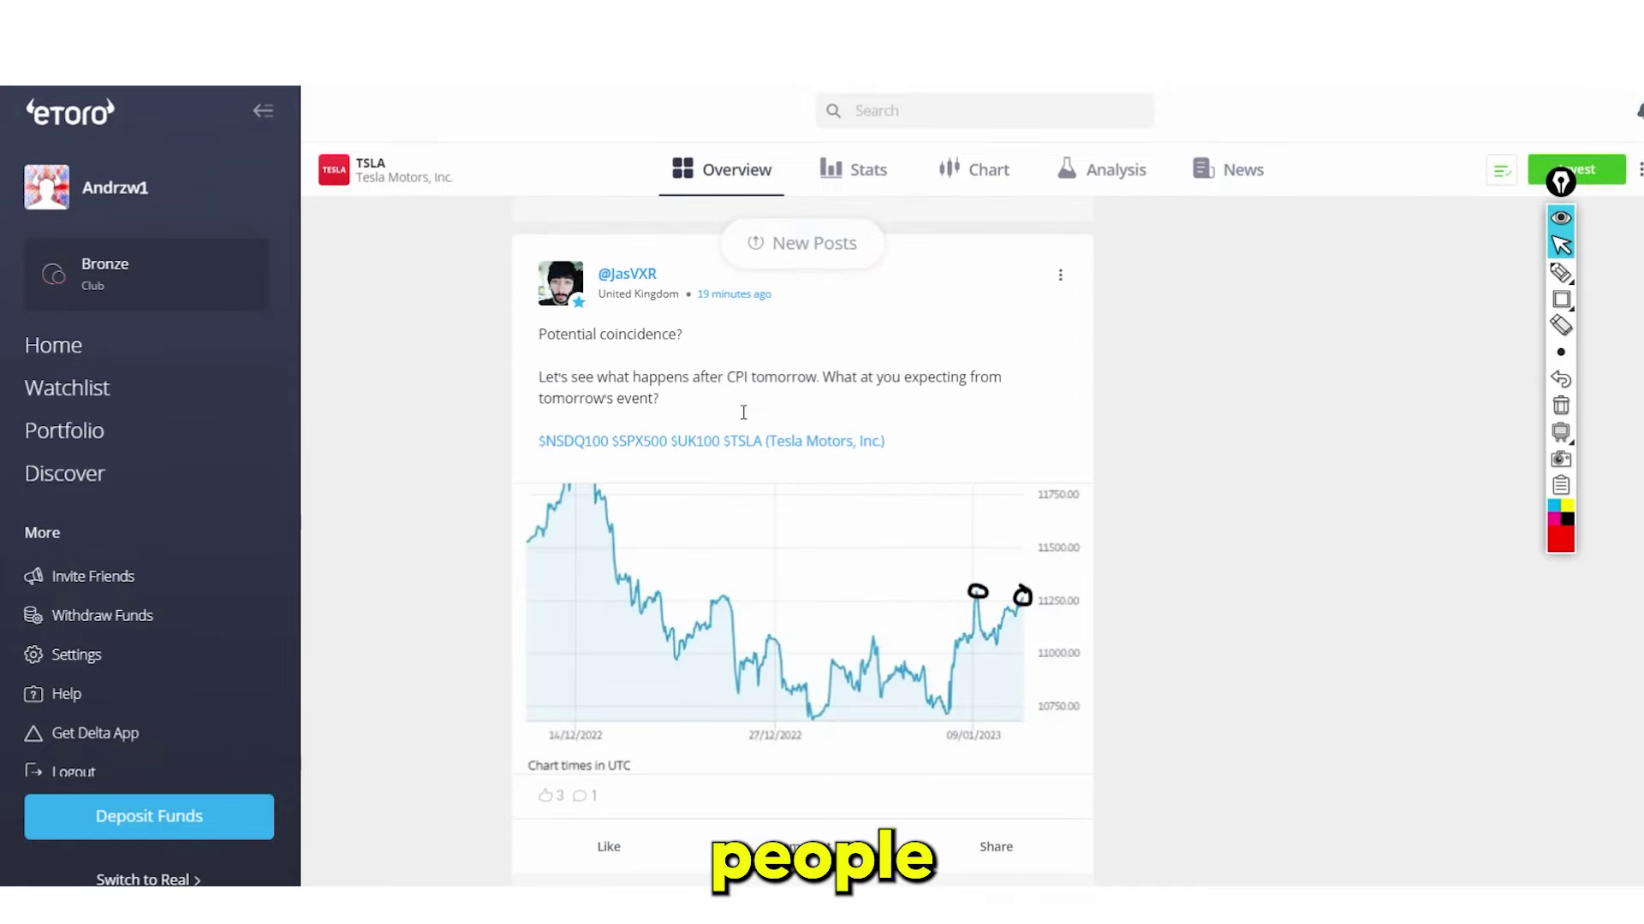
pyautogui.scroll(-5, 728, 453)
pyautogui.scroll(5, 810, 349)
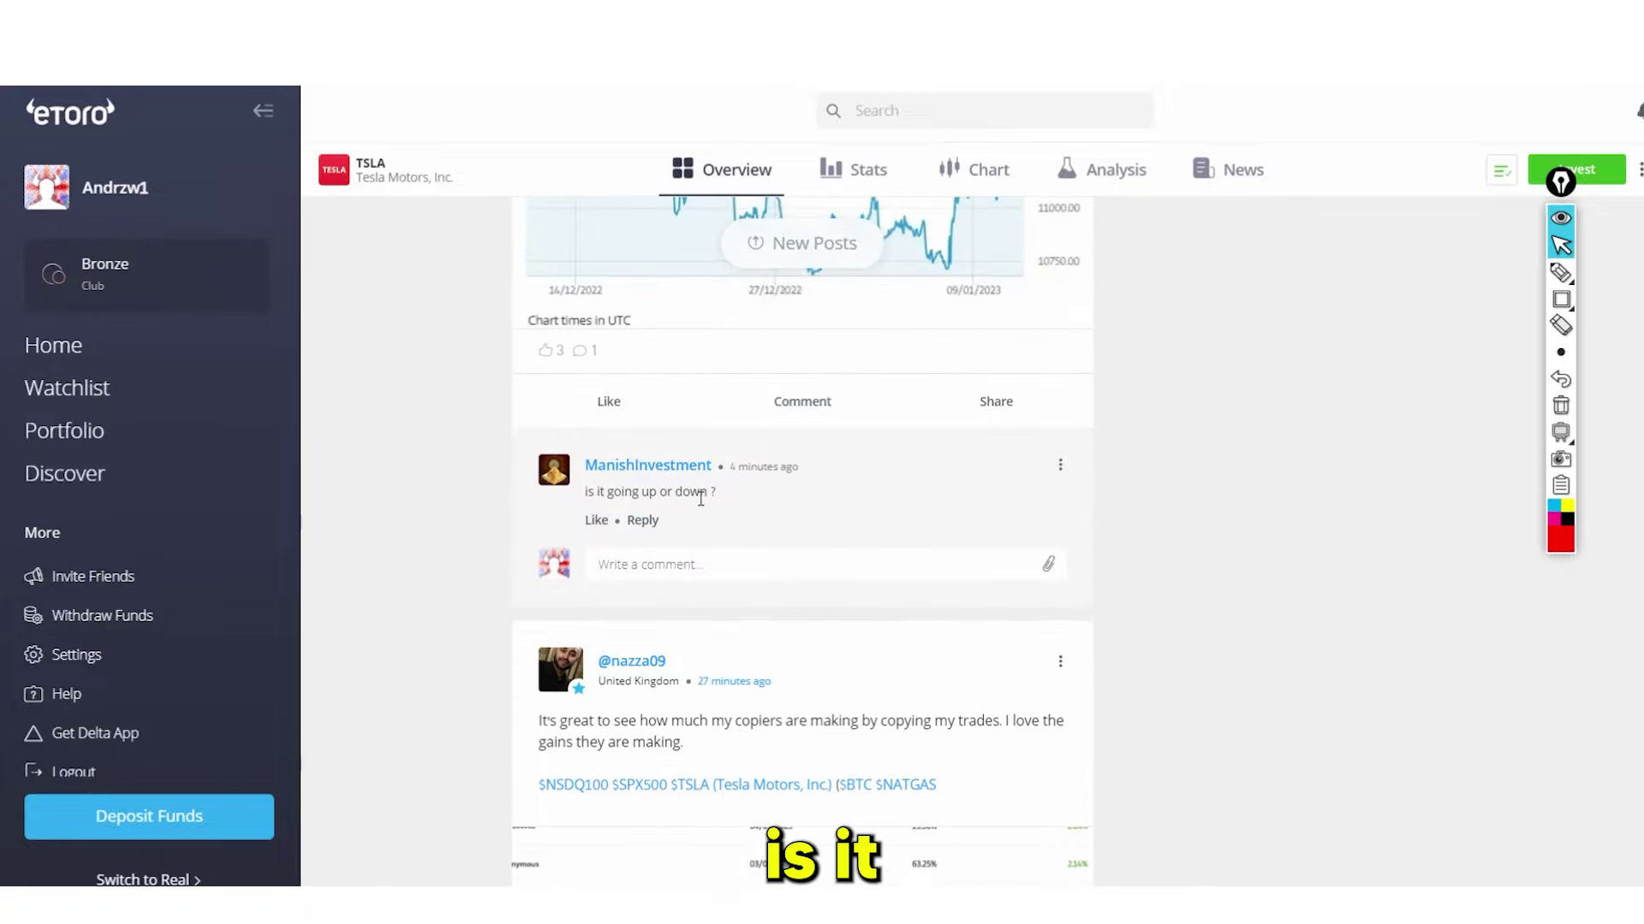
pyautogui.scroll(-20, 700, 497)
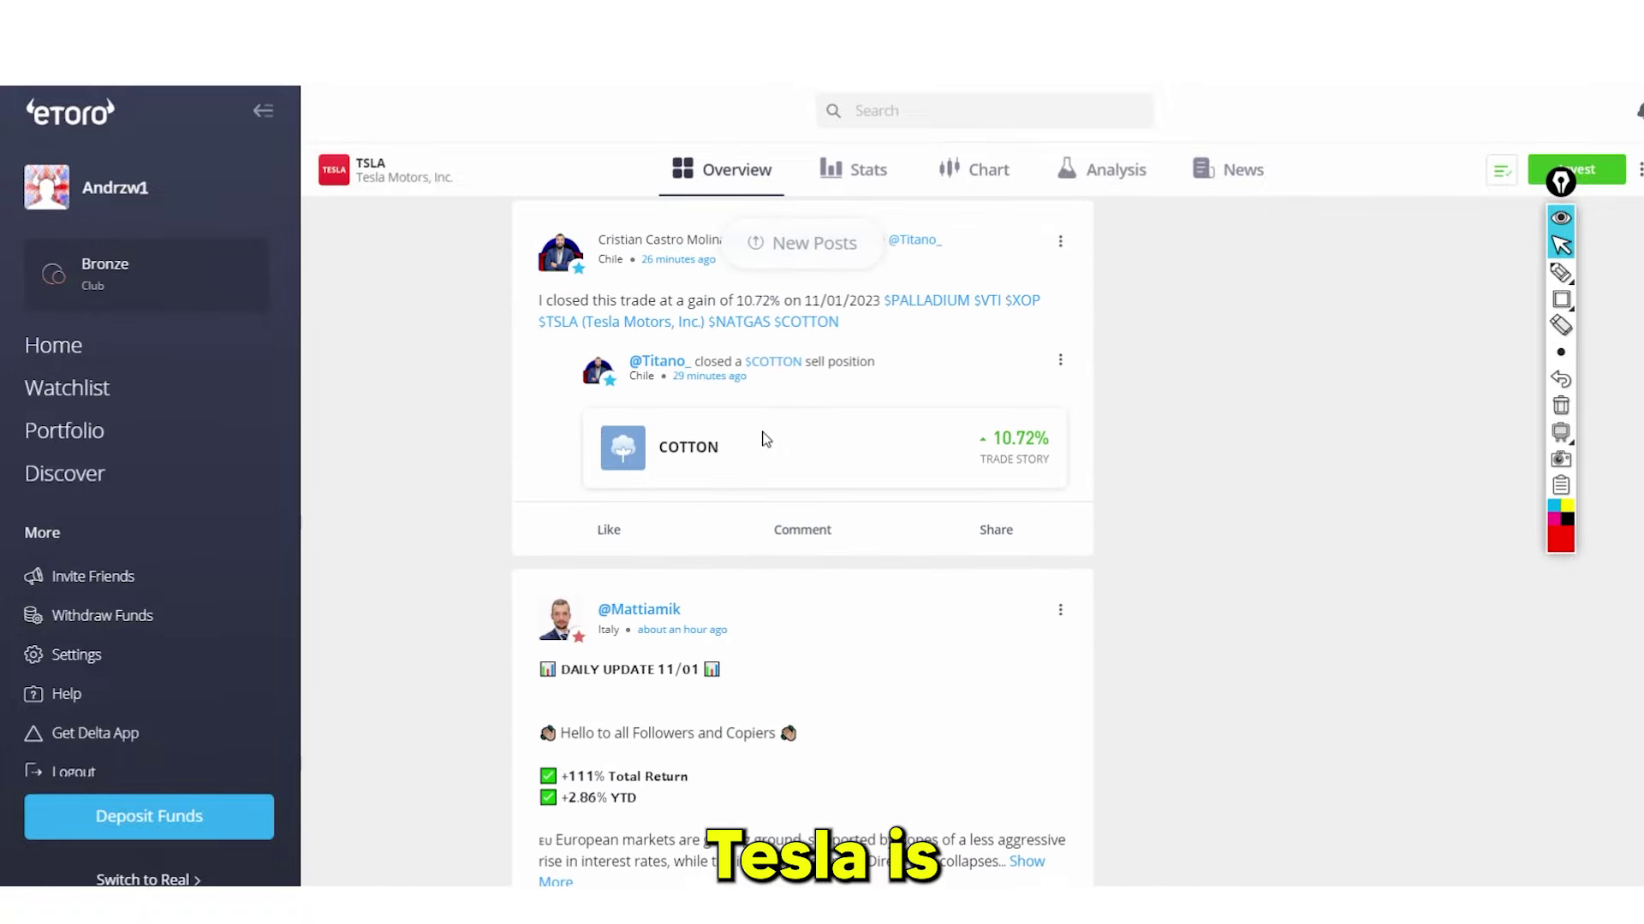
# Scroll through TSLA news and discussion posts, then go to the Stats tab
pyautogui.scroll(-5, 766, 440)
pyautogui.scroll(-7, 767, 378)
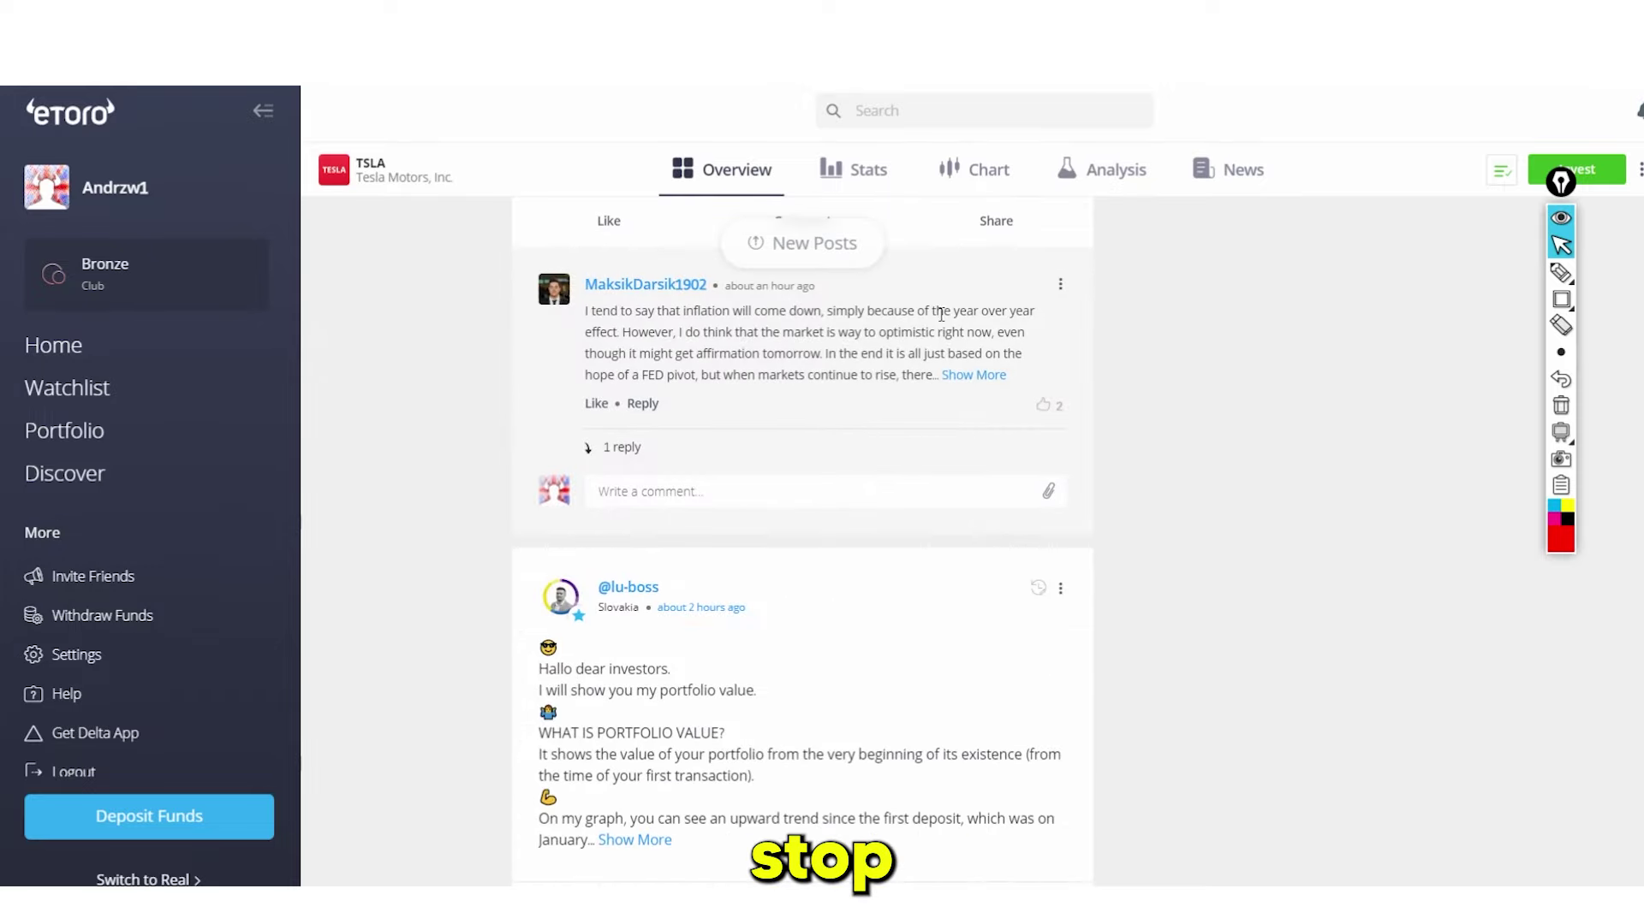
pyautogui.scroll(20, 1042, 244)
pyautogui.scroll(-4, 1300, 534)
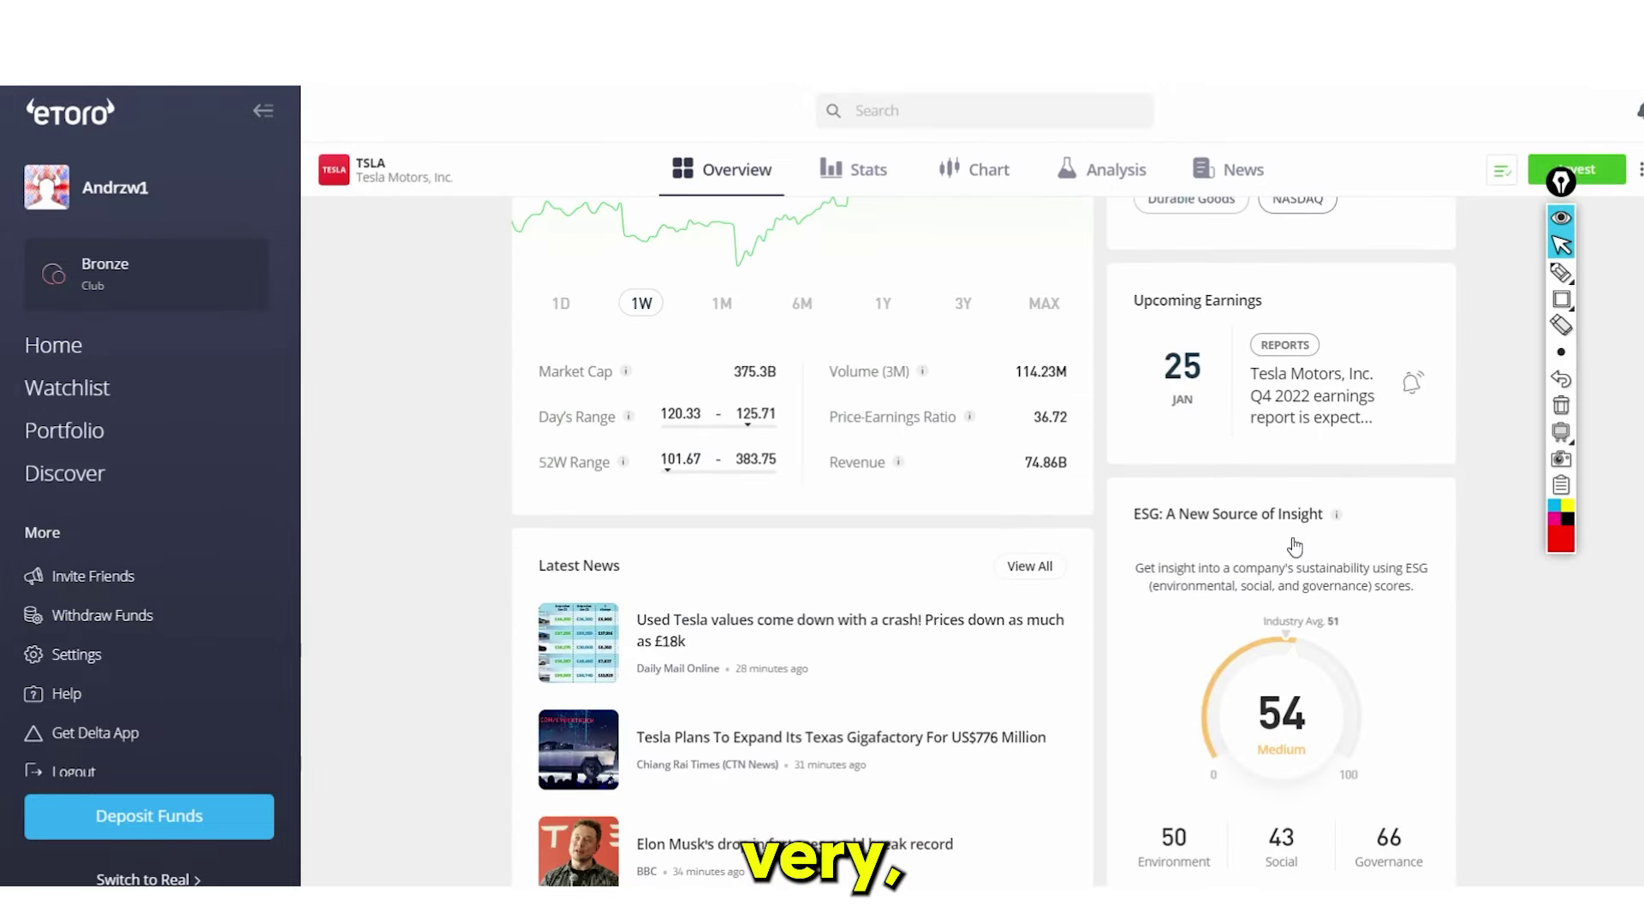
pyautogui.scroll(-2, 1281, 604)
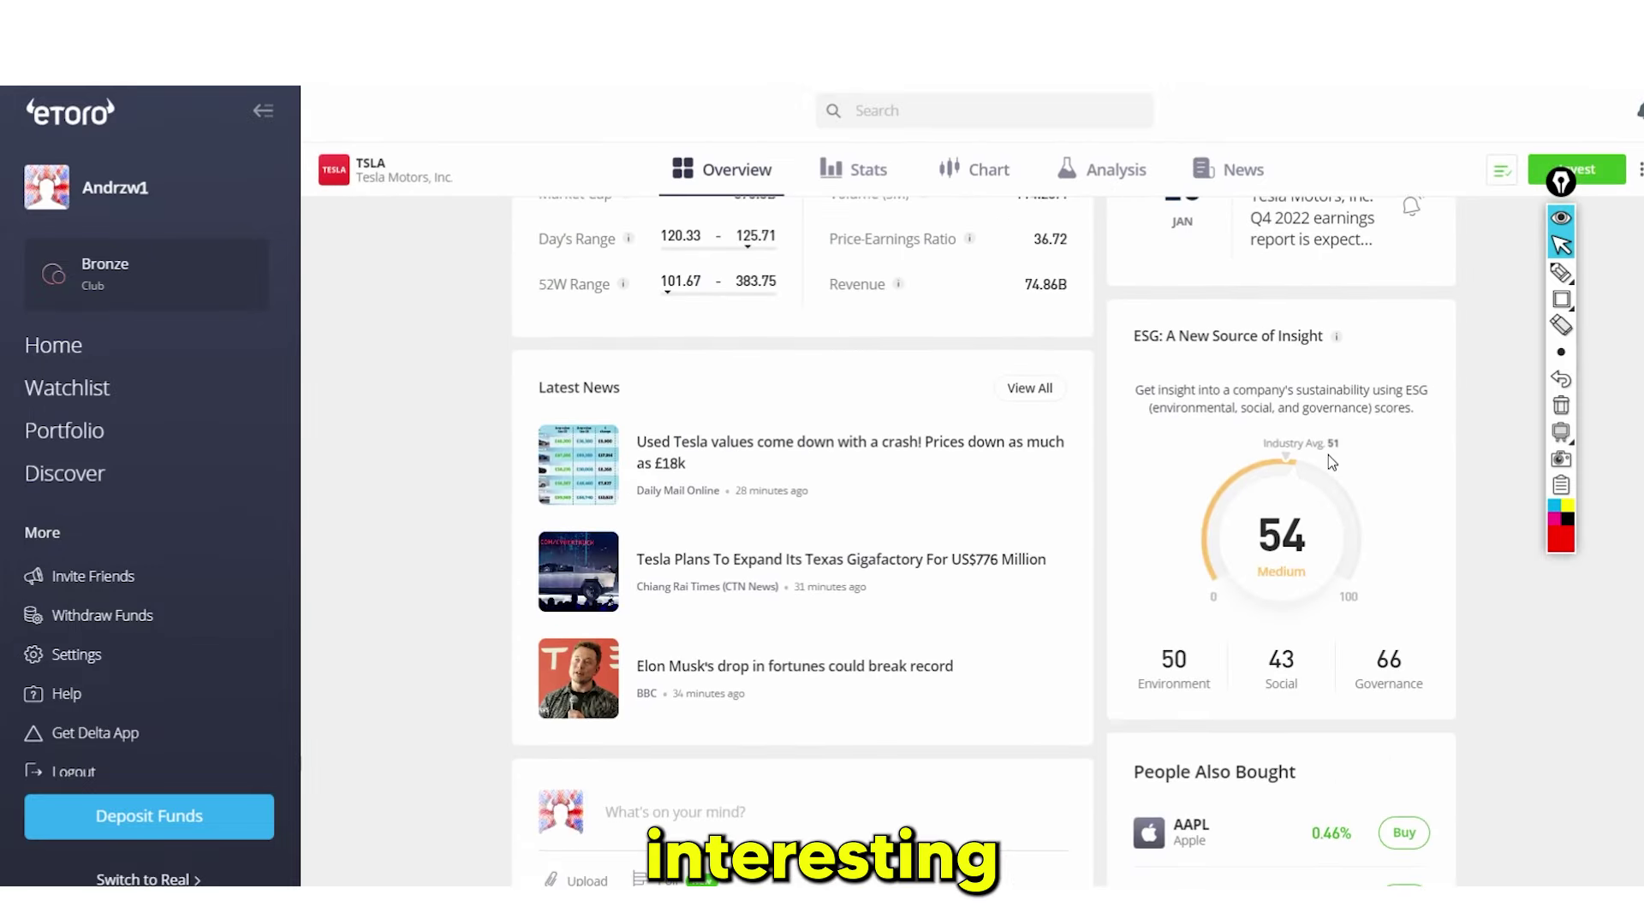
pyautogui.scroll(-4, 1328, 462)
pyautogui.scroll(8, 1250, 477)
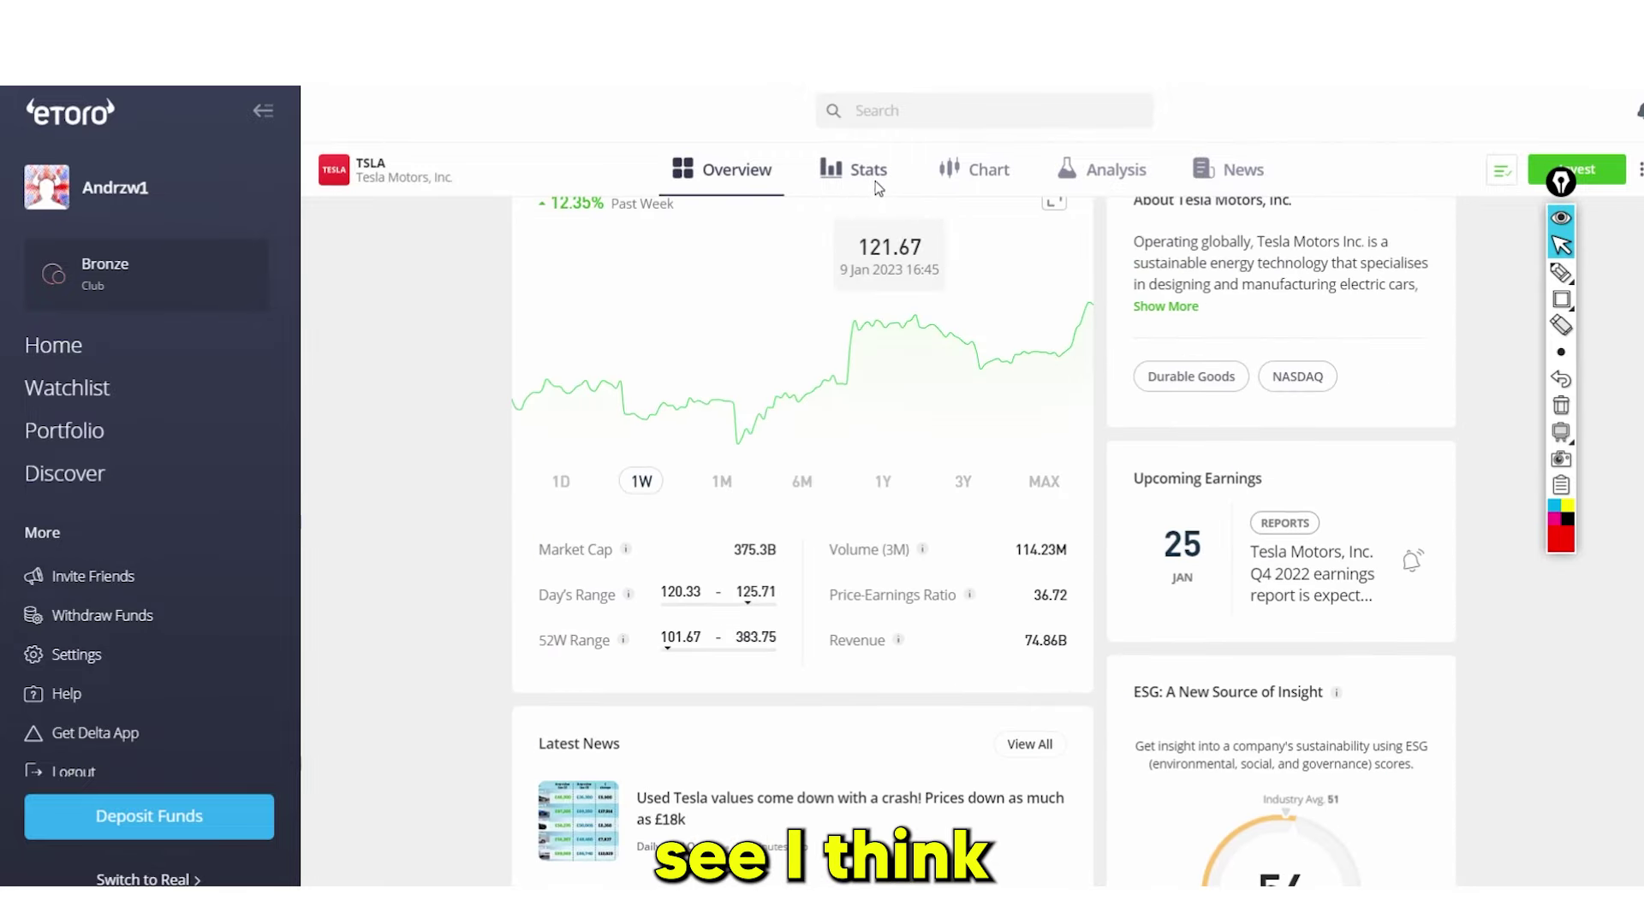
pyautogui.click(875, 179)
# Scroll to the quarterly Financial Summary and mark its rising revenue bars with an arrow
pyautogui.scroll(-5, 814, 484)
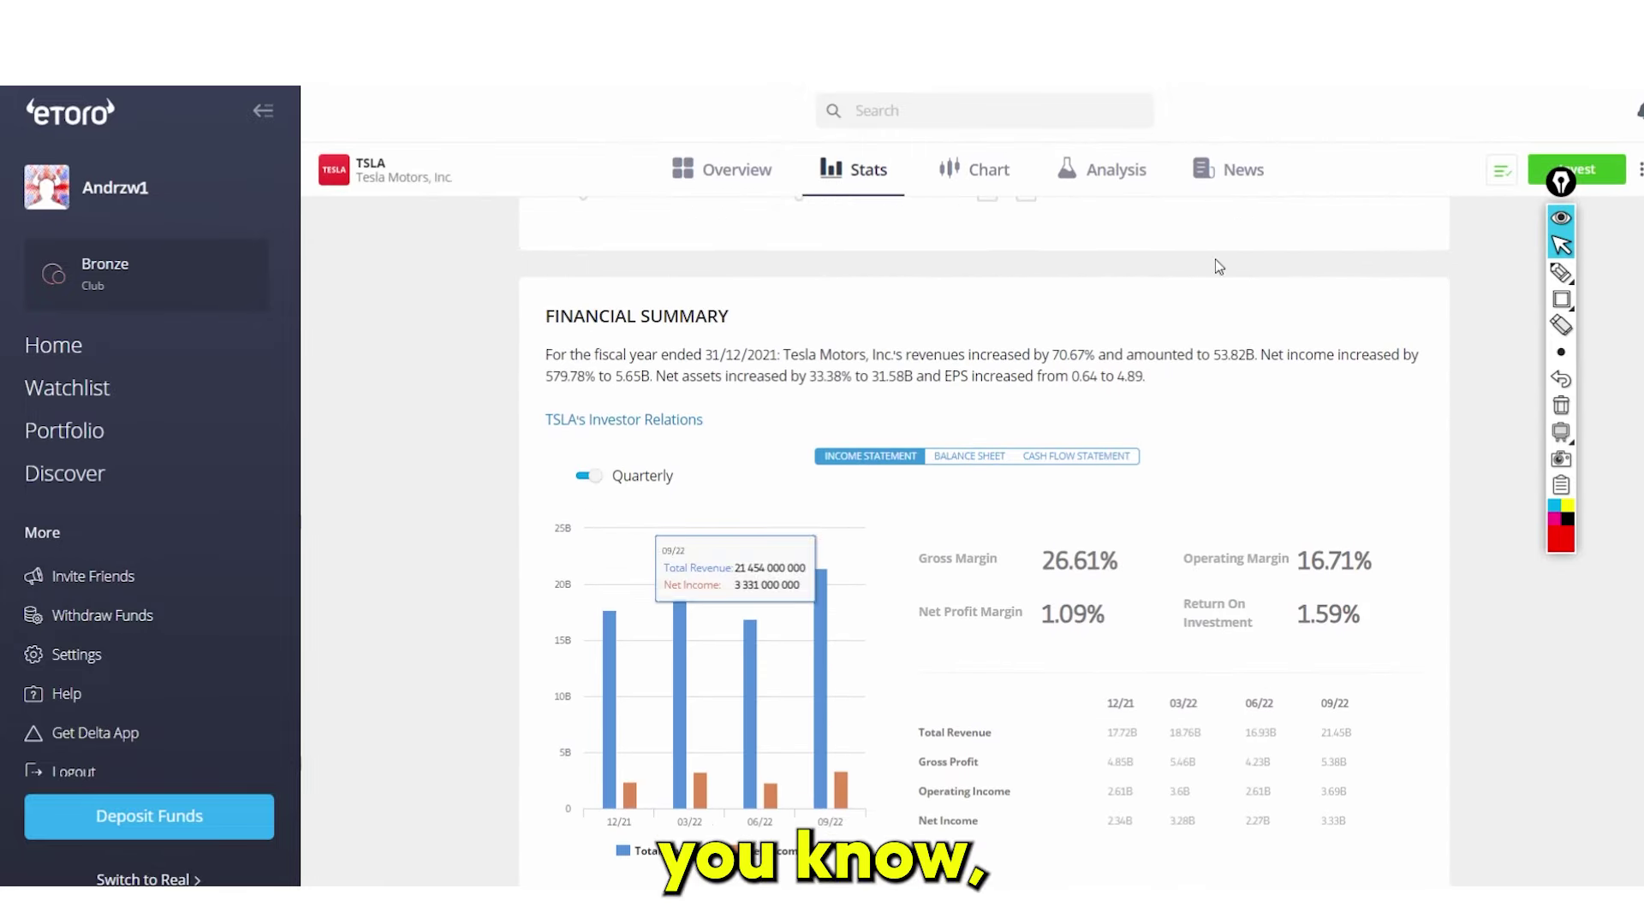
pyautogui.scroll(5, 906, 435)
pyautogui.scroll(-5, 733, 445)
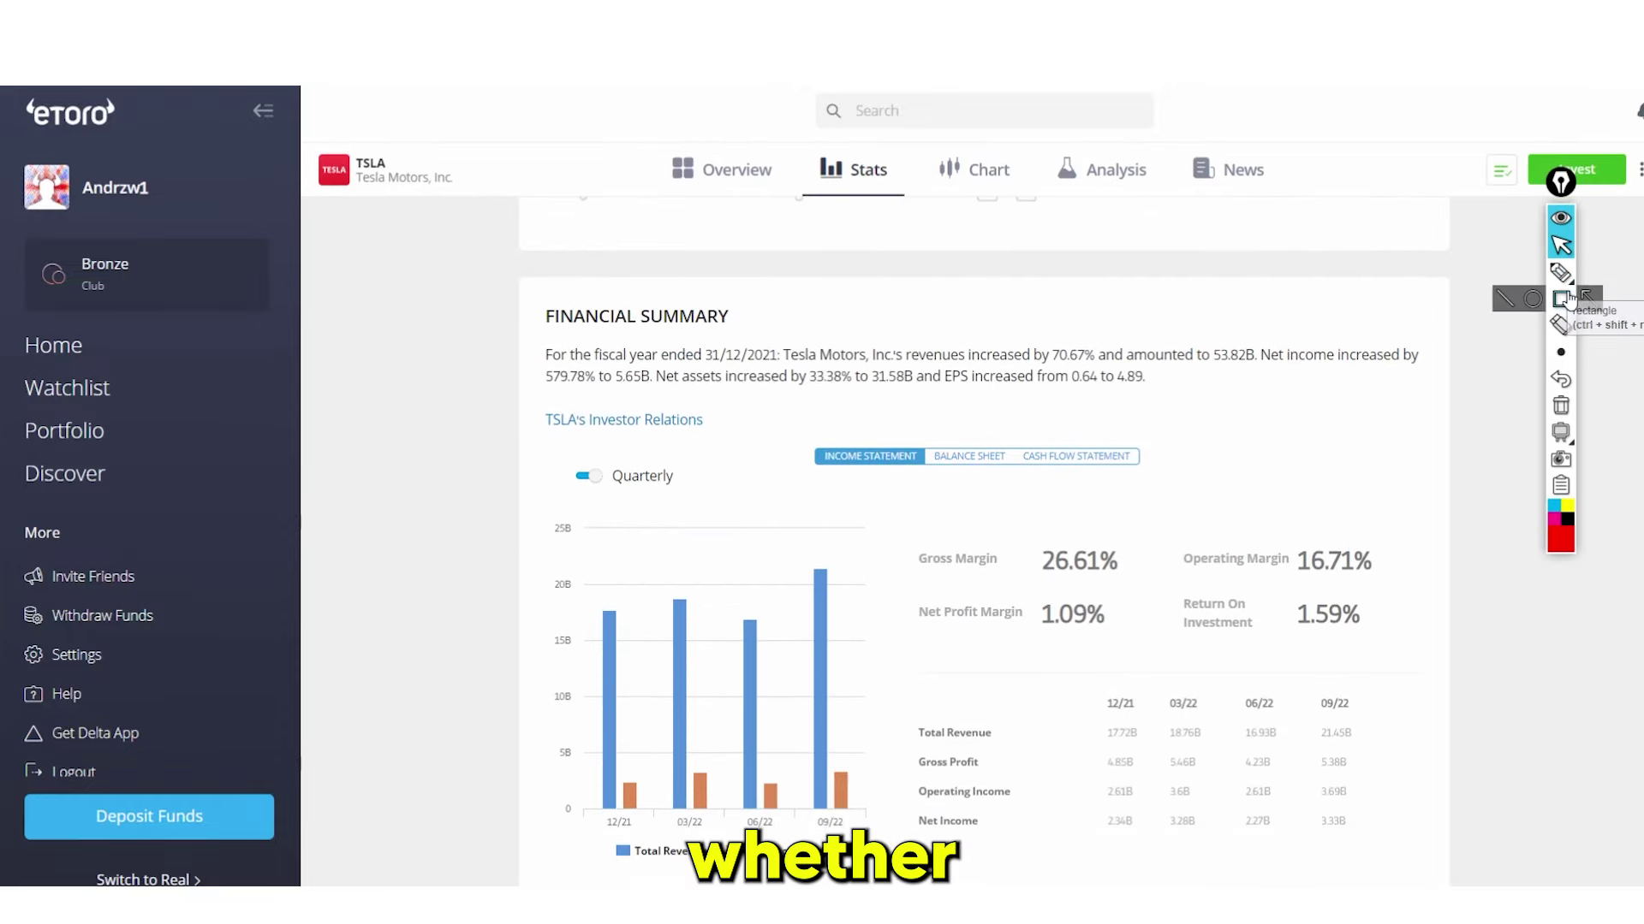
pyautogui.click(1588, 296)
pyautogui.moveTo(605, 589); pyautogui.dragTo(814, 544)
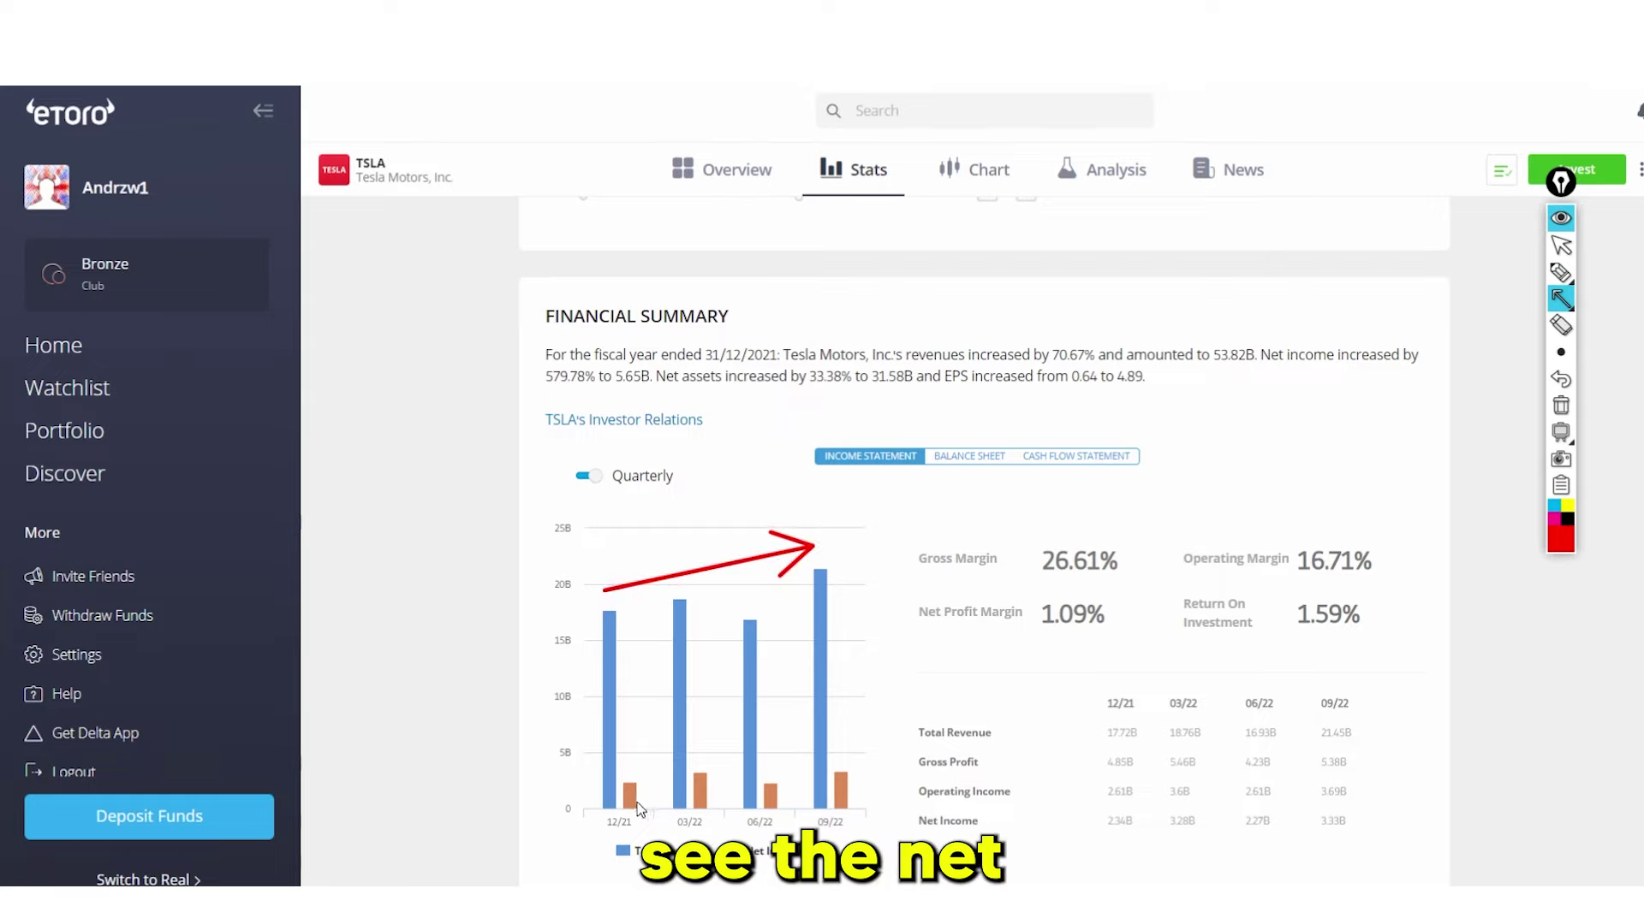
pyautogui.click(1560, 408)
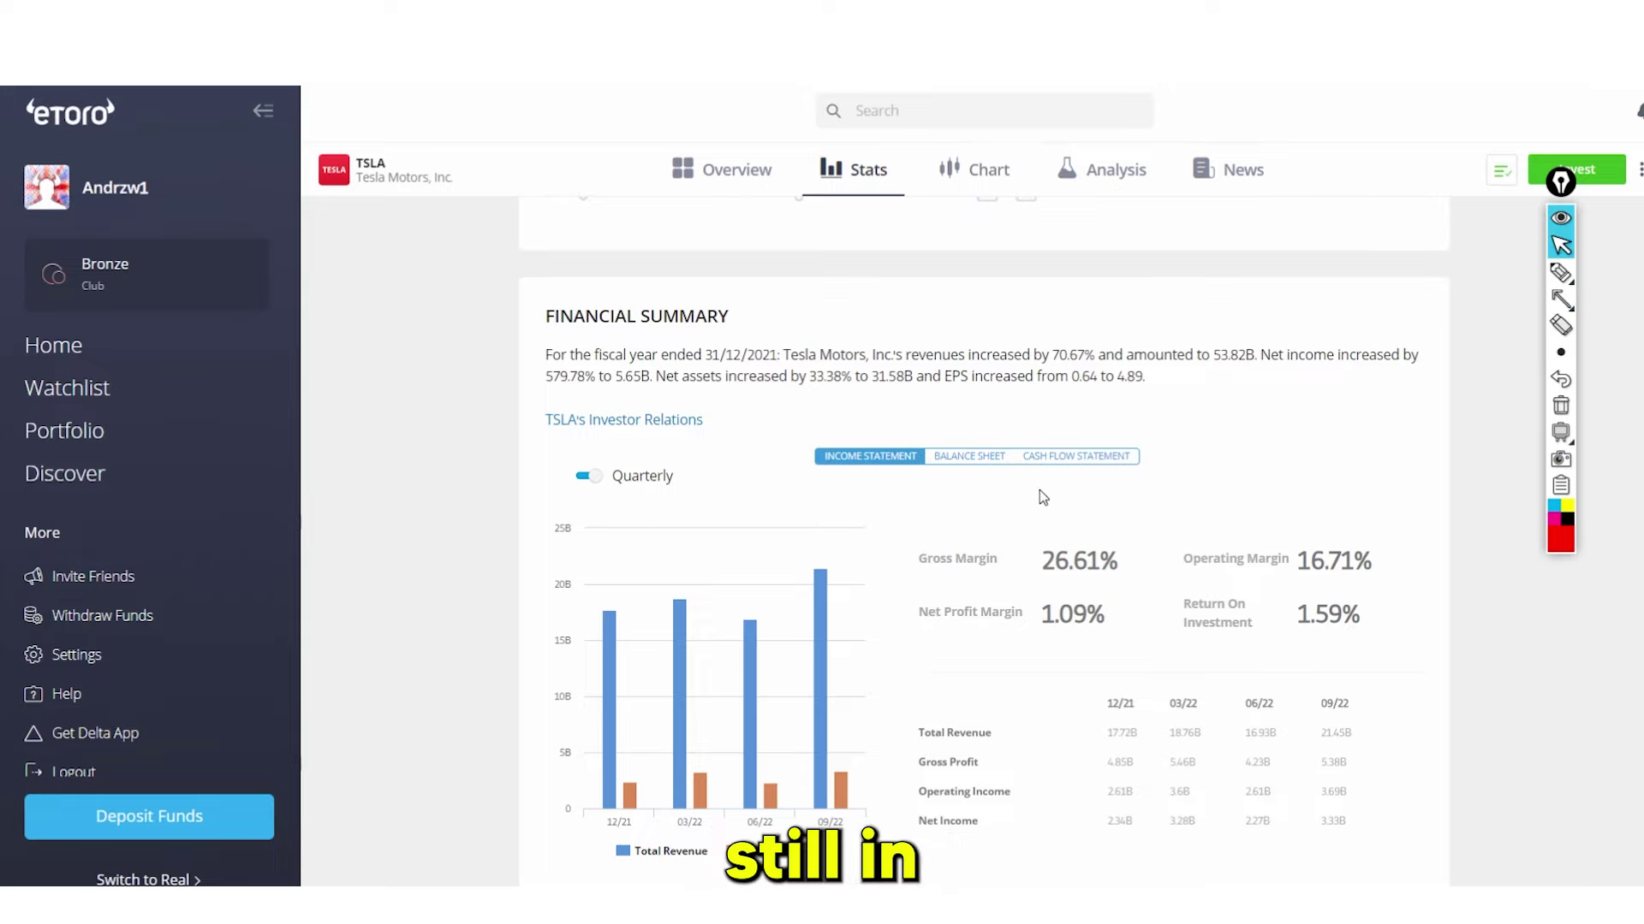
# Switch the Financial Summary to annual figures, mark the revenue rise, and open Analysis
pyautogui.click(586, 476)
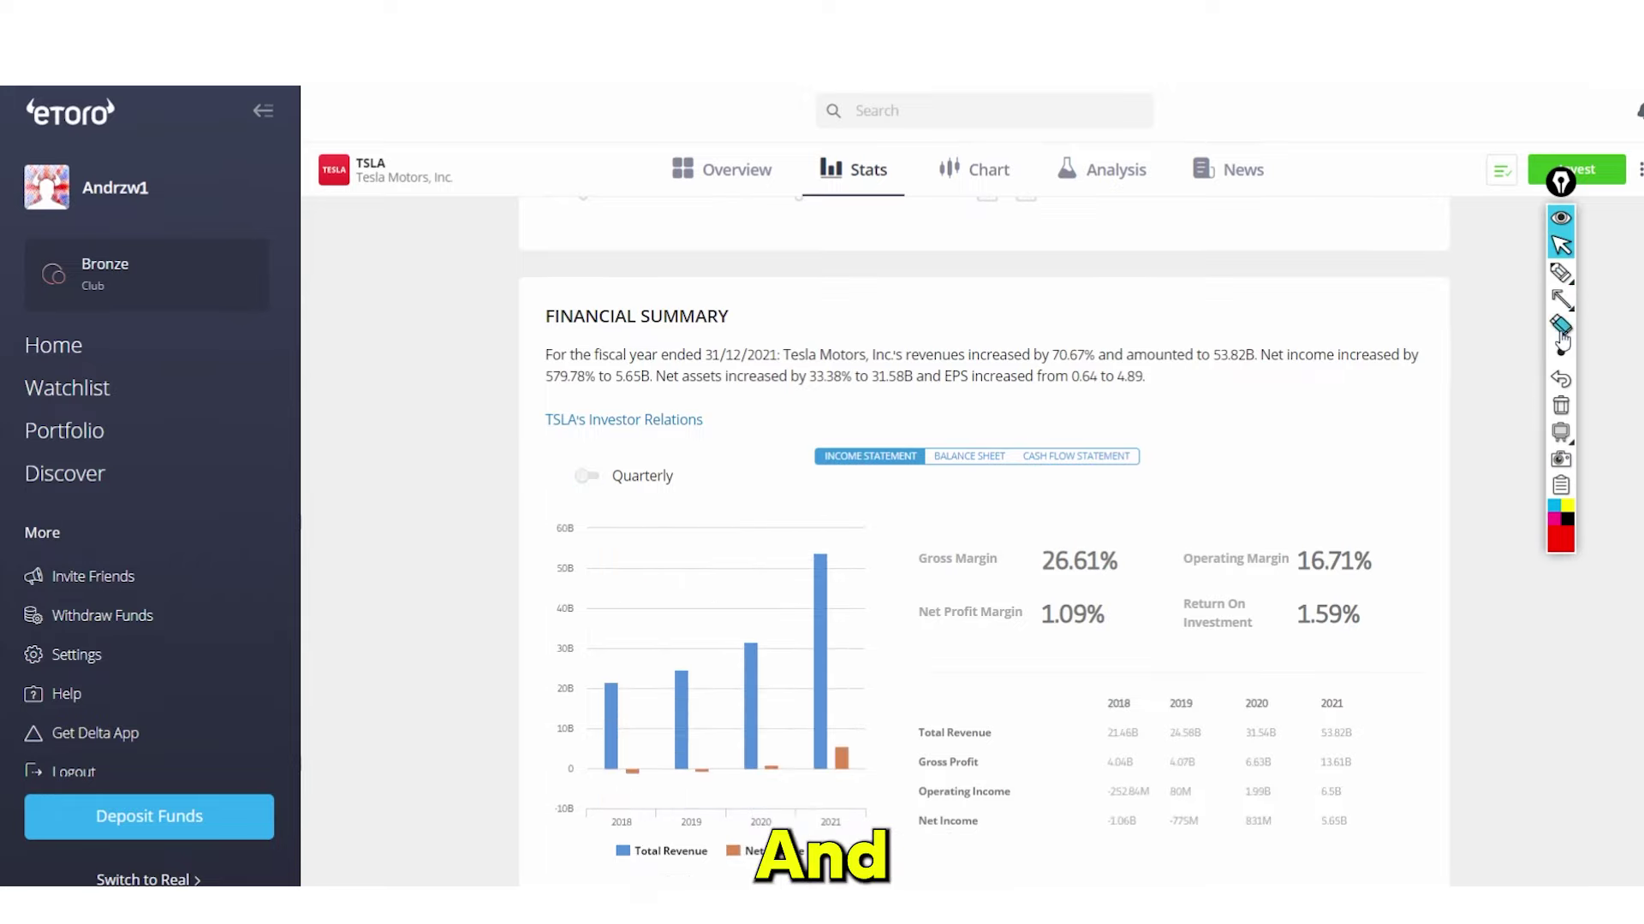
pyautogui.press('a')
pyautogui.moveTo(597, 676); pyautogui.dragTo(799, 567)
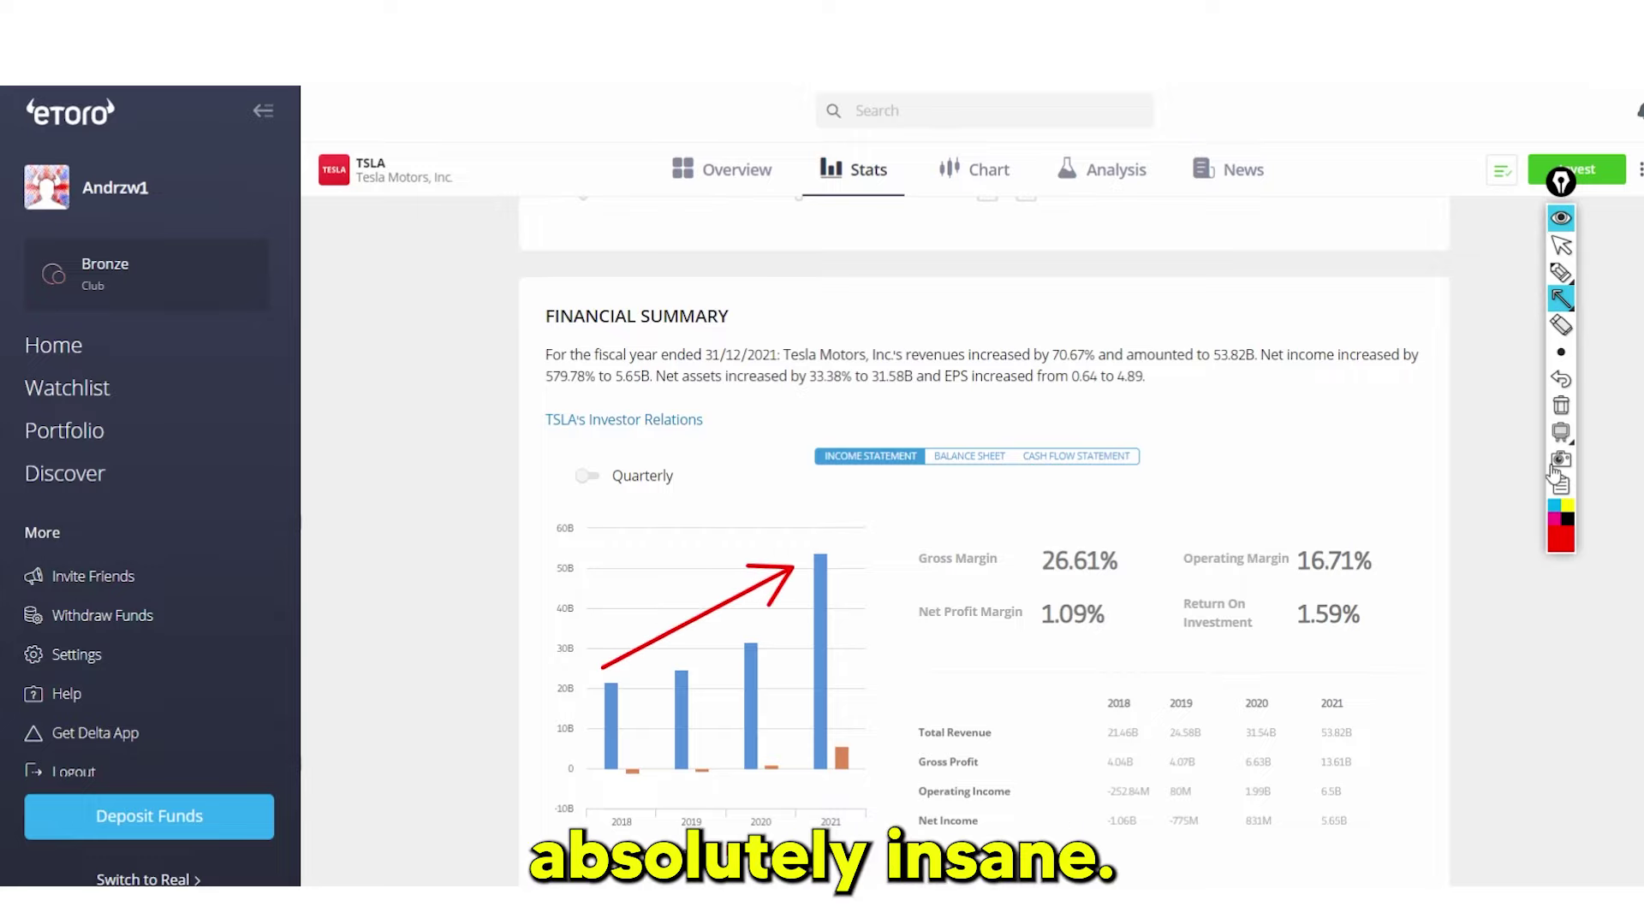
pyautogui.click(1560, 404)
pyautogui.click(1561, 246)
pyautogui.scroll(10, 942, 428)
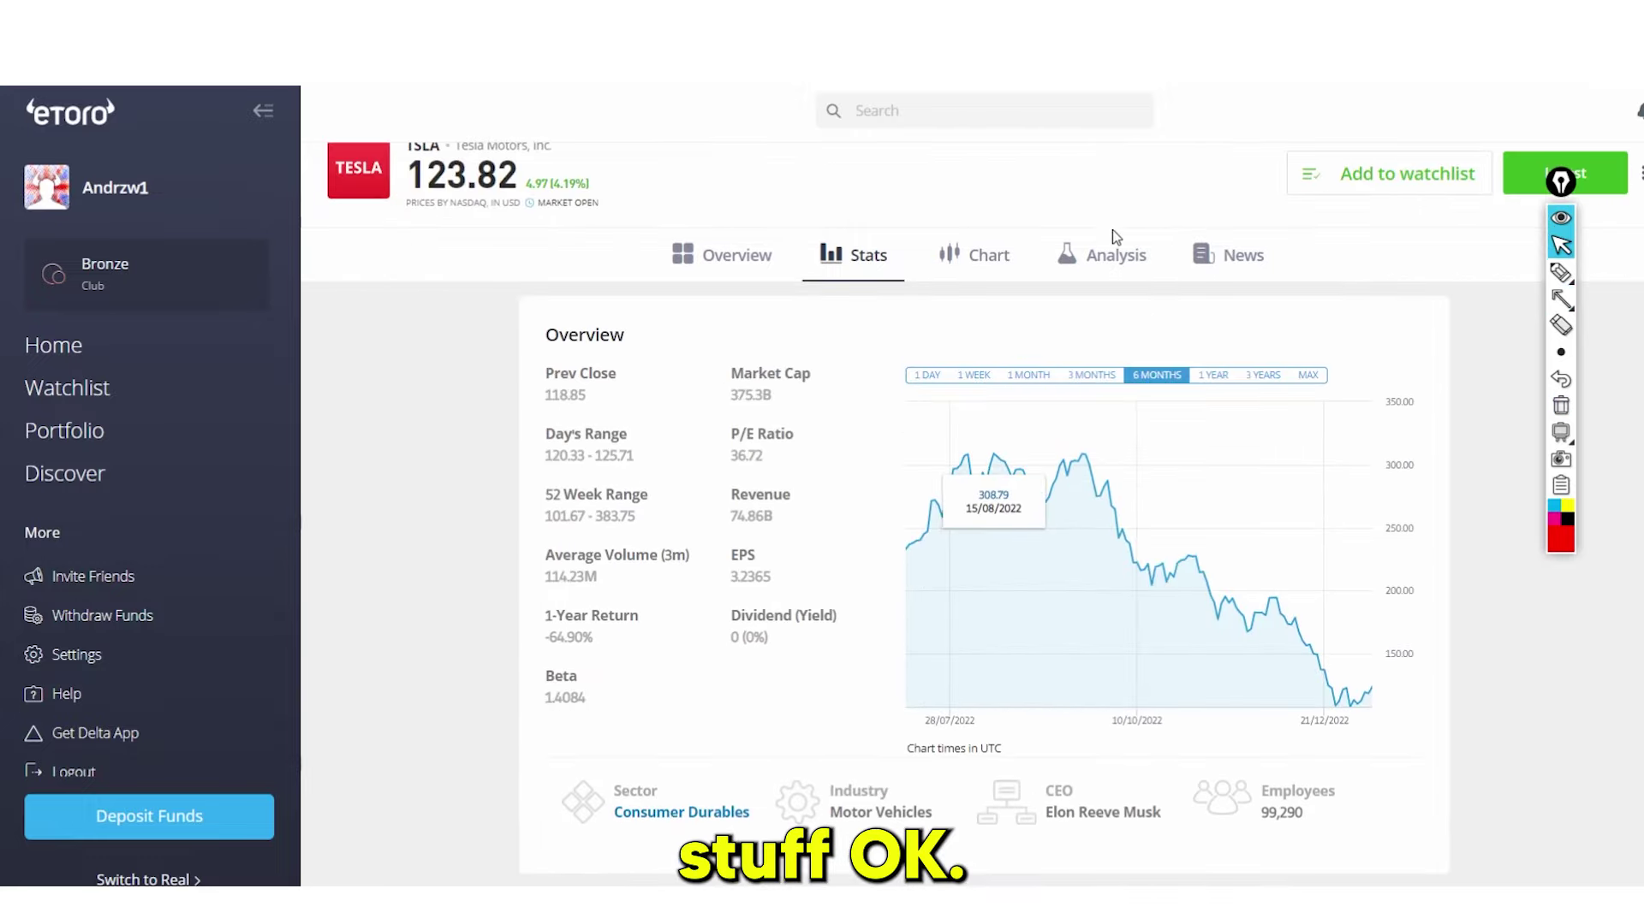
pyautogui.click(1106, 257)
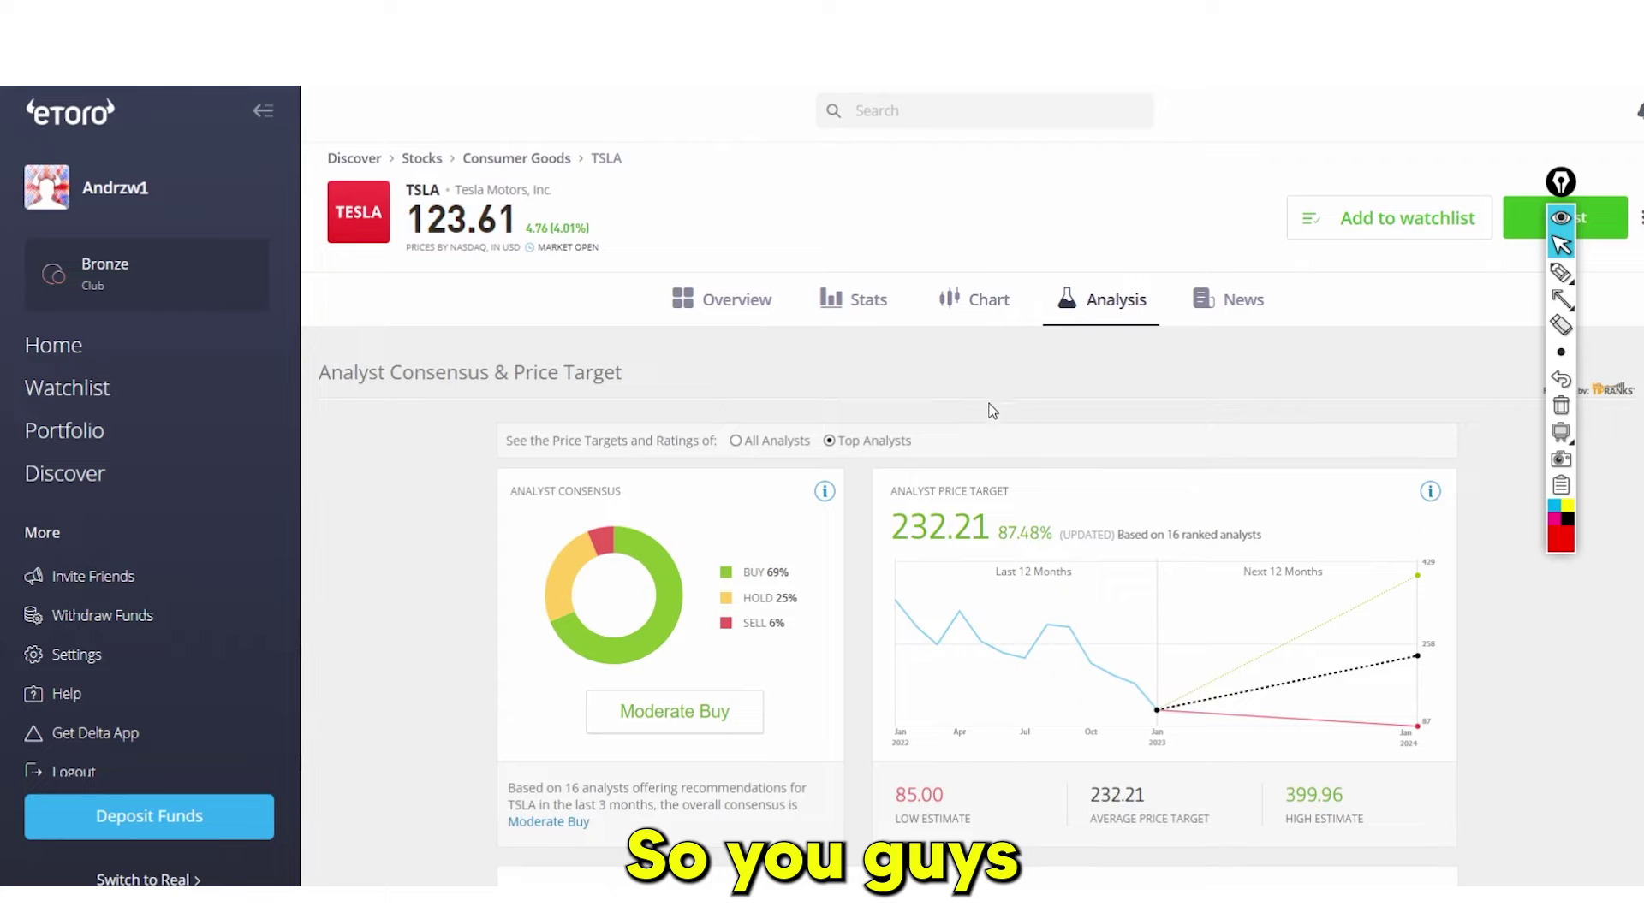
# Scroll the Analysis tab and briefly circle the analysis section heading
pyautogui.scroll(-1, 991, 411)
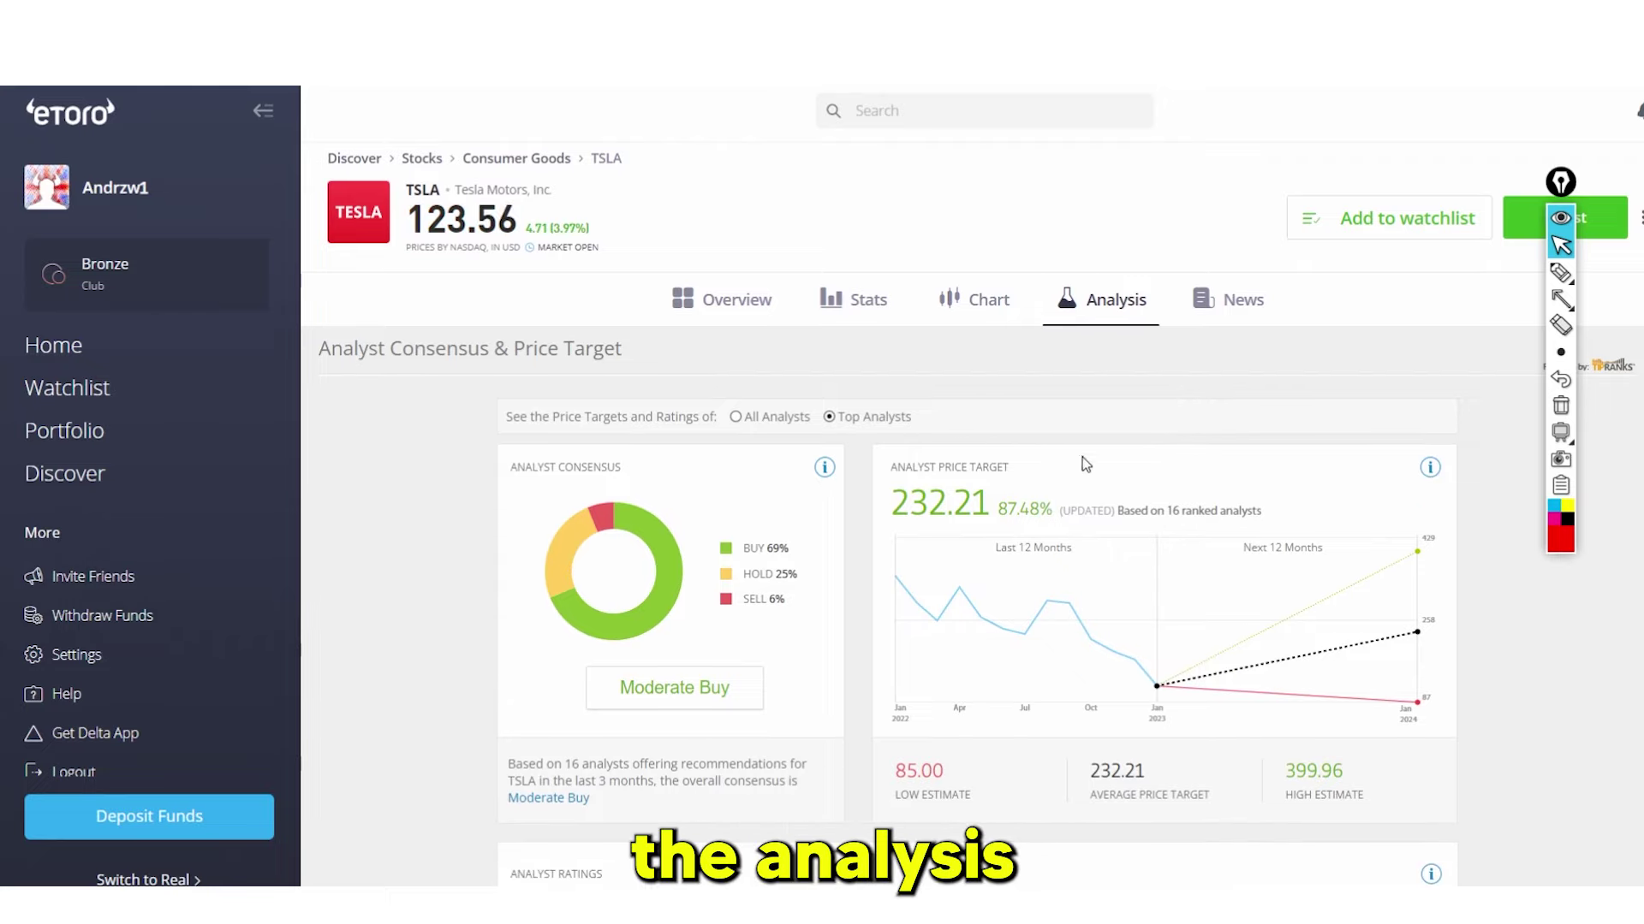
pyautogui.scroll(-4, 1082, 457)
pyautogui.scroll(1, 1016, 440)
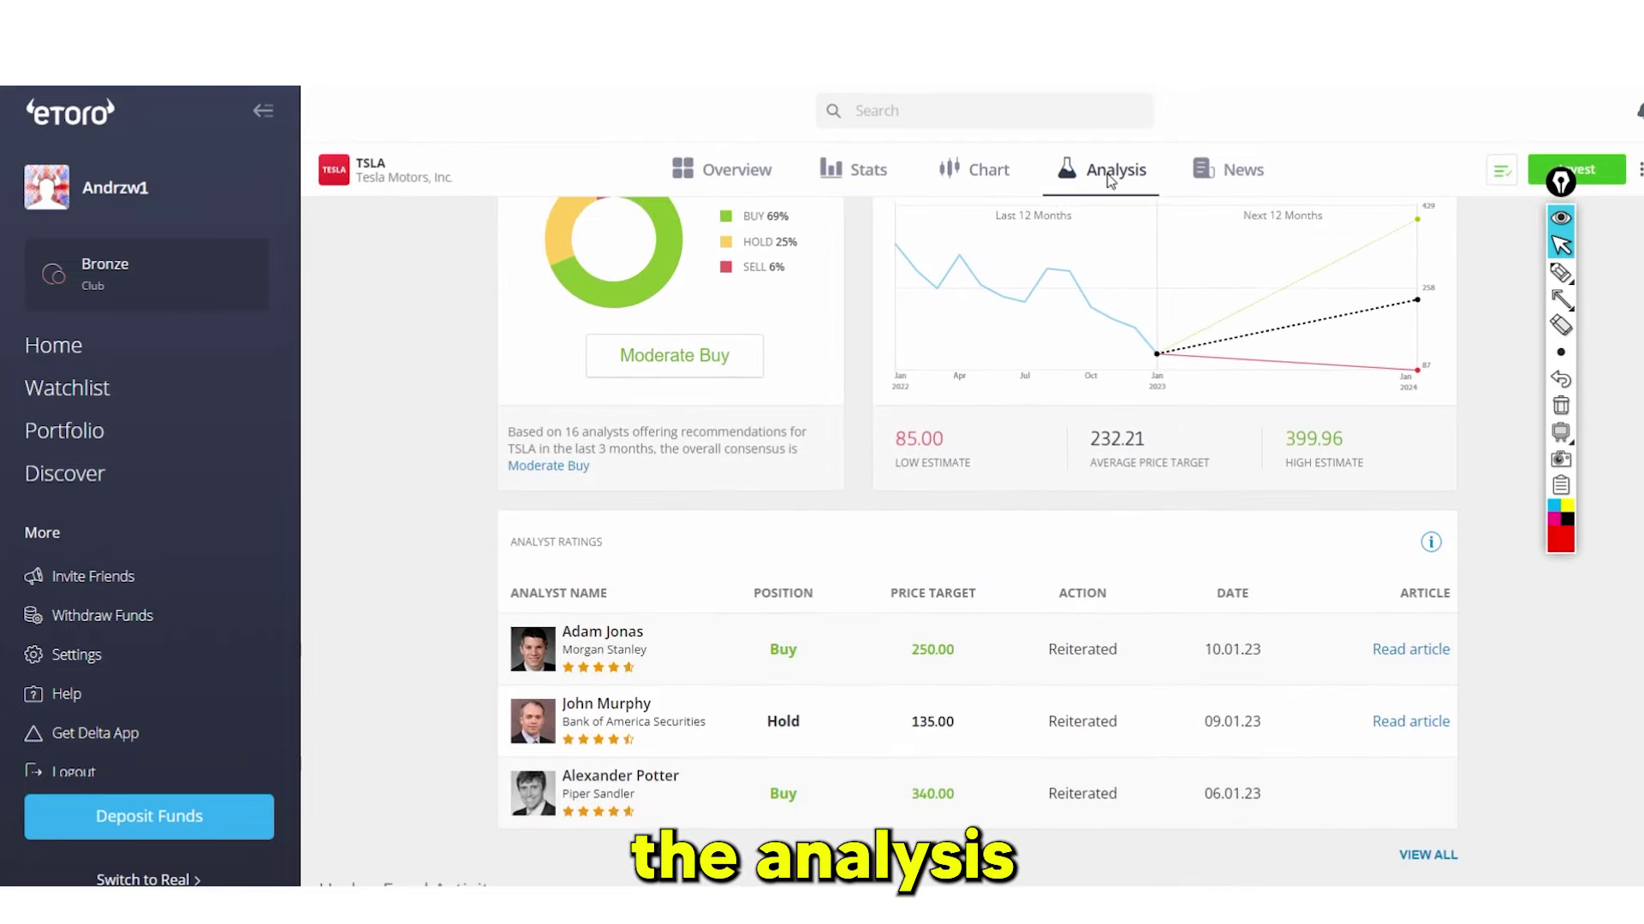
pyautogui.click(1560, 299)
pyautogui.moveTo(1036, 136); pyautogui.dragTo(1160, 208)
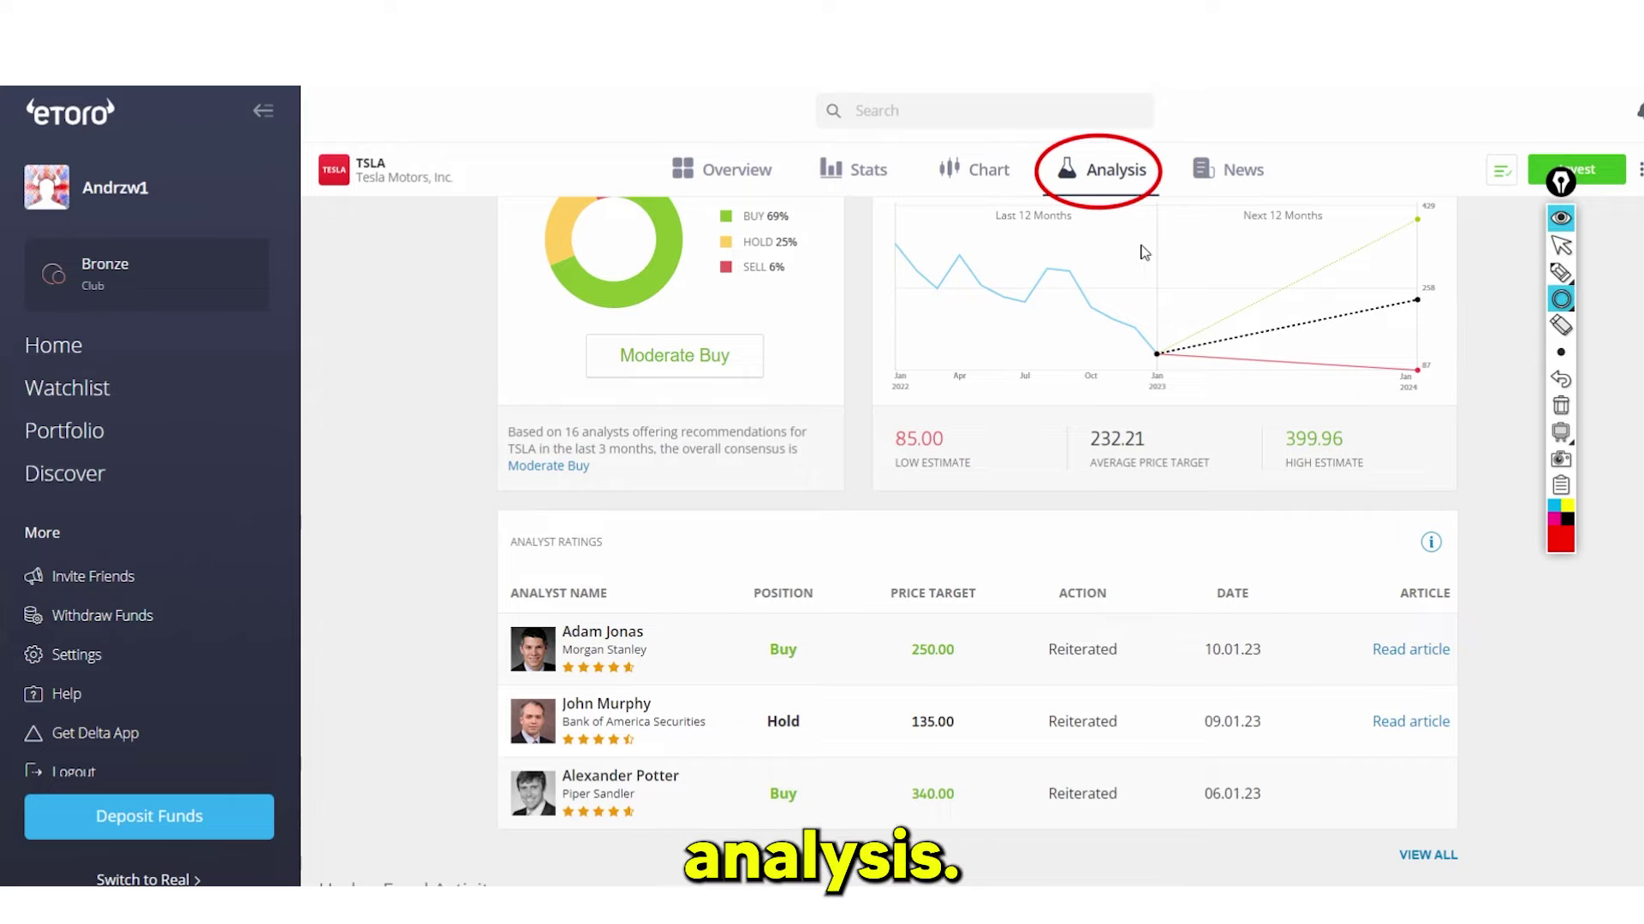
pyautogui.moveTo(1560, 352)
pyautogui.click(1561, 405)
pyautogui.click(1560, 245)
# Briefly mark the Moderate Buy consensus and the 232.21 average price target
pyautogui.scroll(4, 1387, 414)
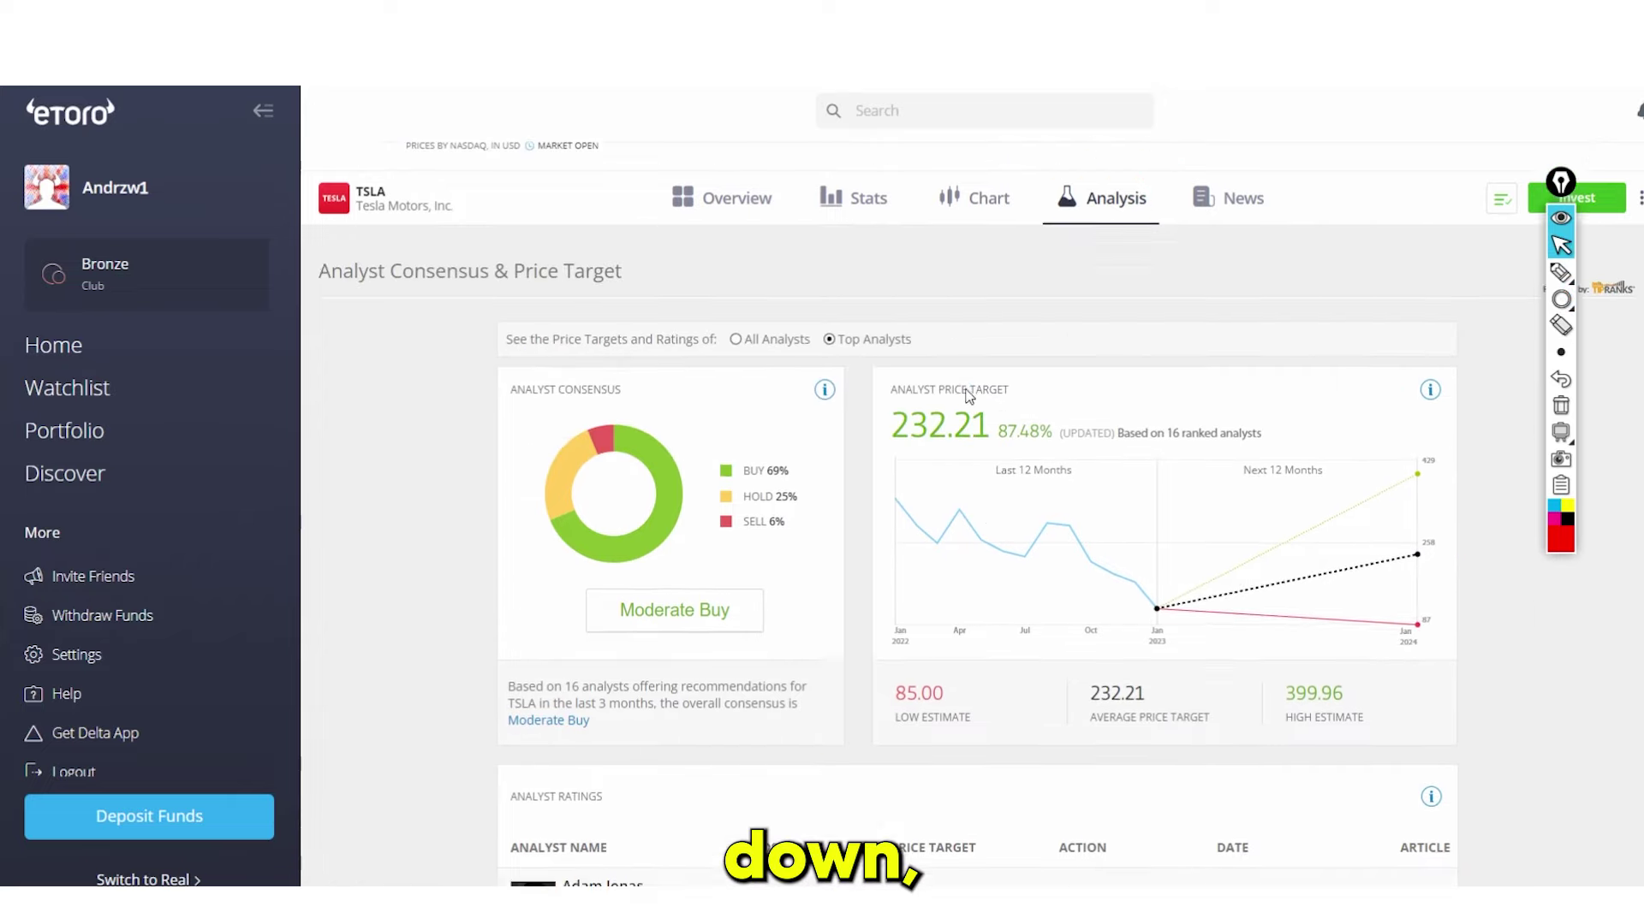
pyautogui.click(1560, 299)
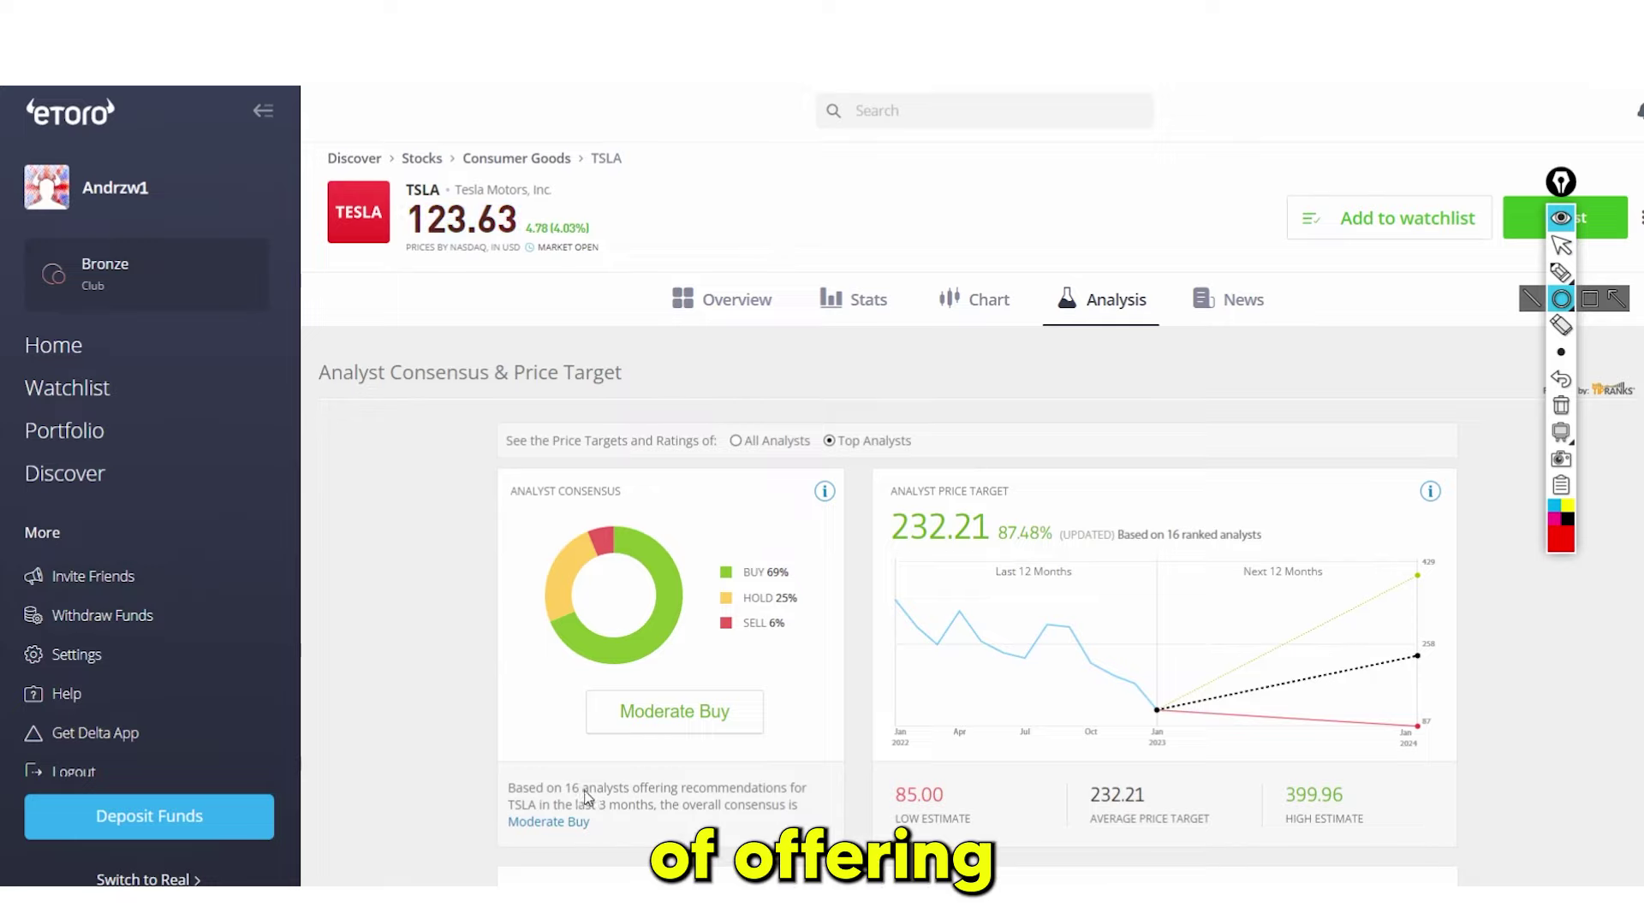
pyautogui.moveTo(587, 690); pyautogui.dragTo(745, 736)
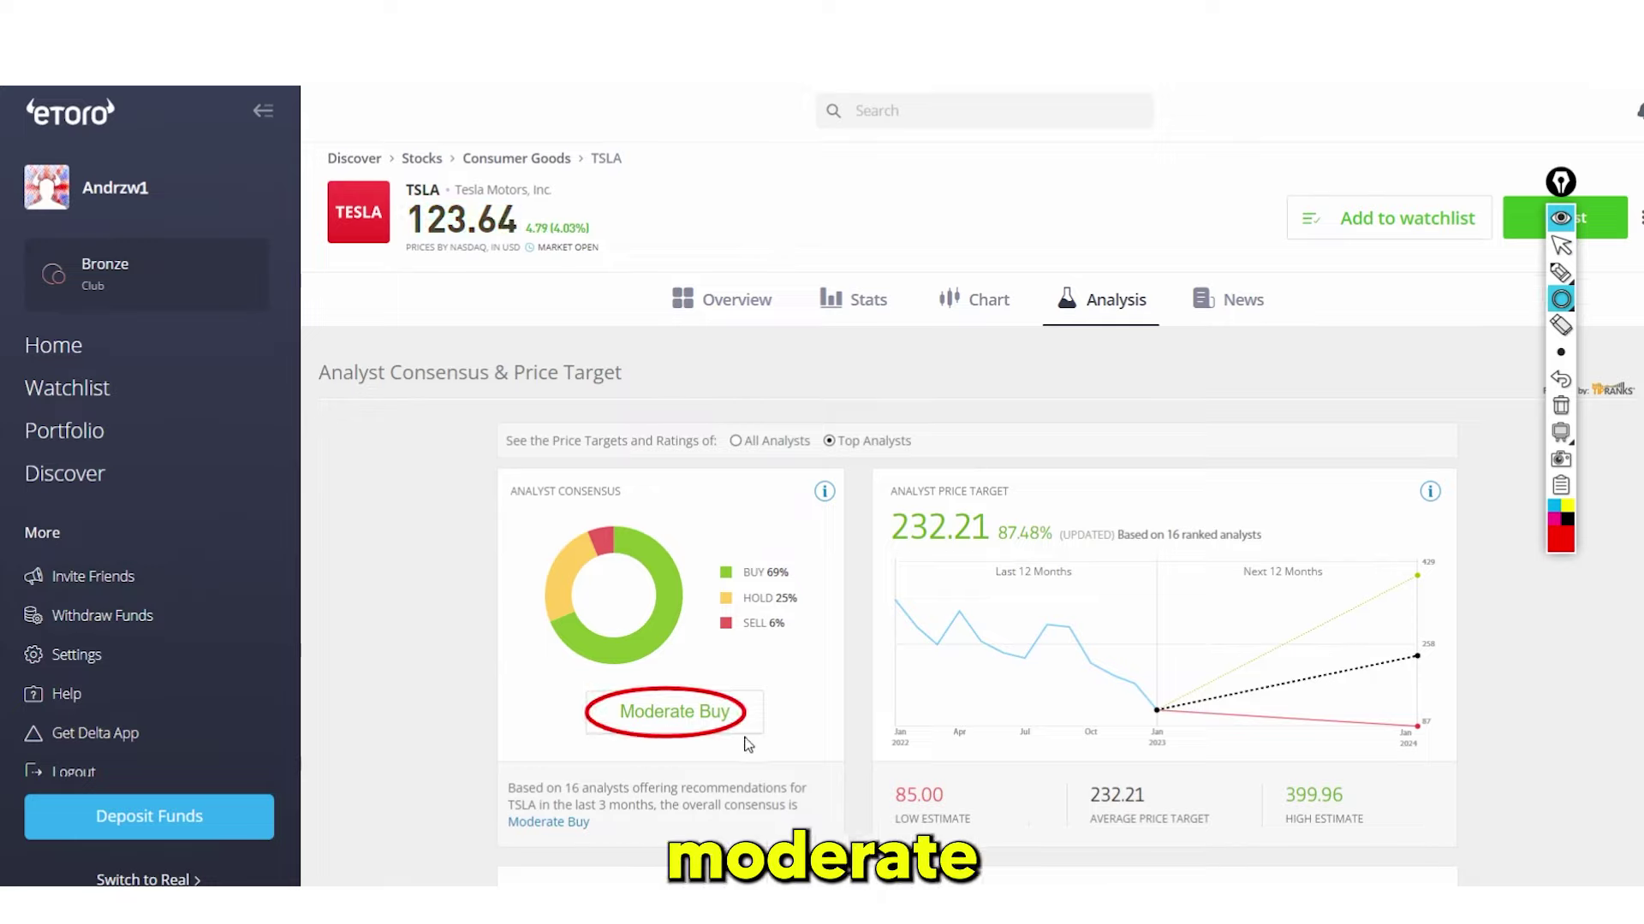
pyautogui.click(1560, 407)
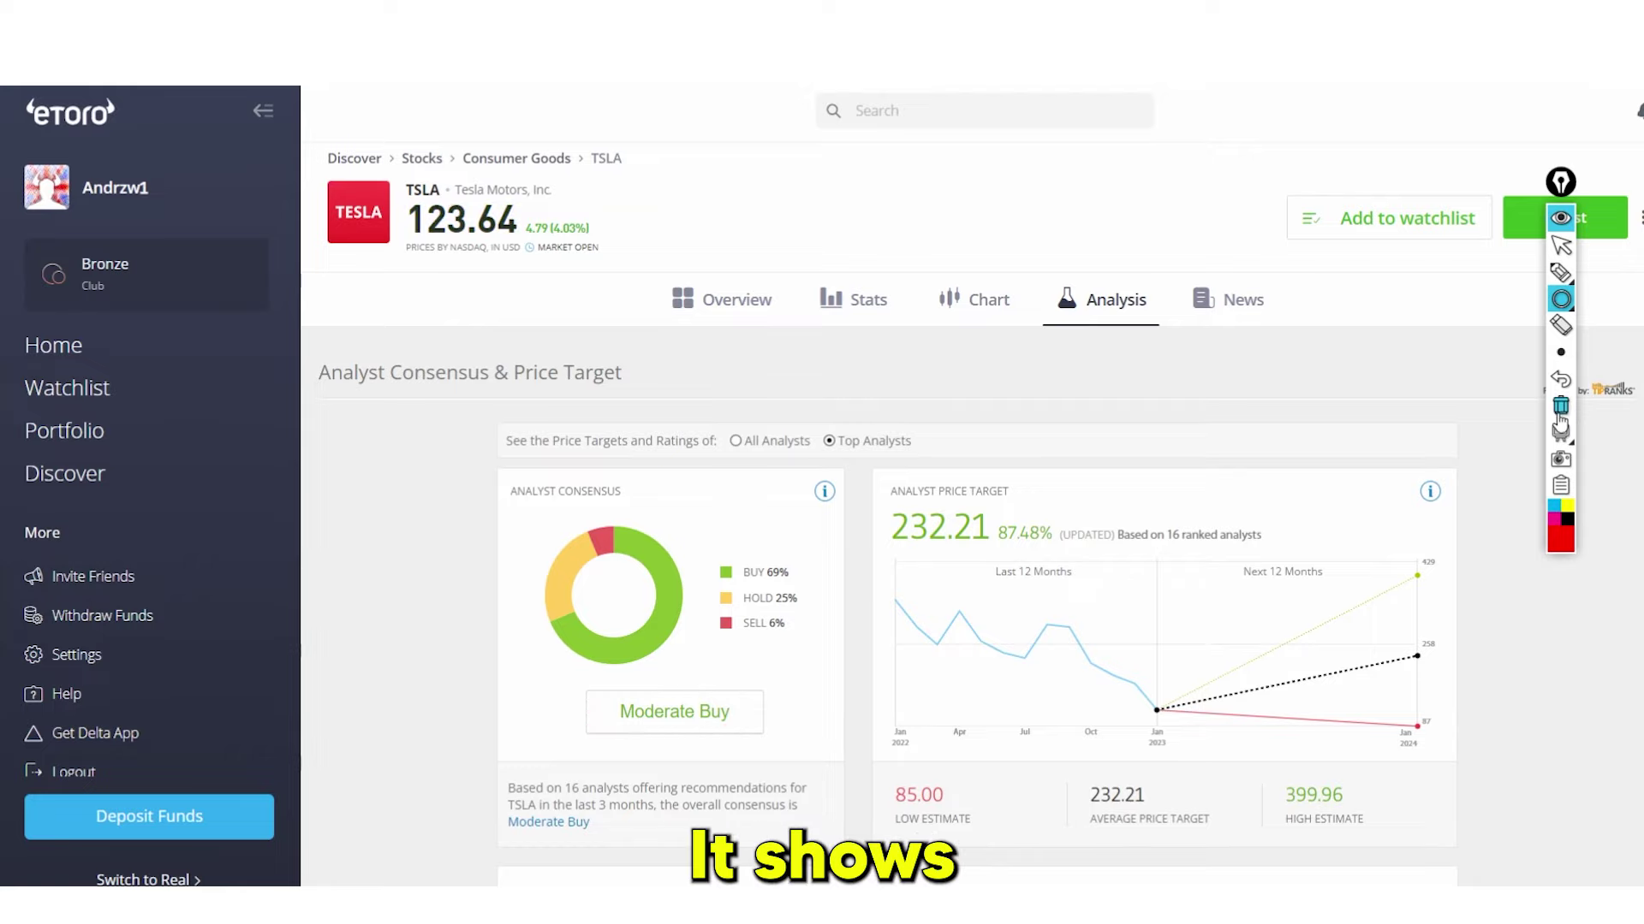
pyautogui.click(1561, 246)
pyautogui.scroll(-1, 1060, 496)
pyautogui.moveTo(897, 513); pyautogui.dragTo(1278, 531)
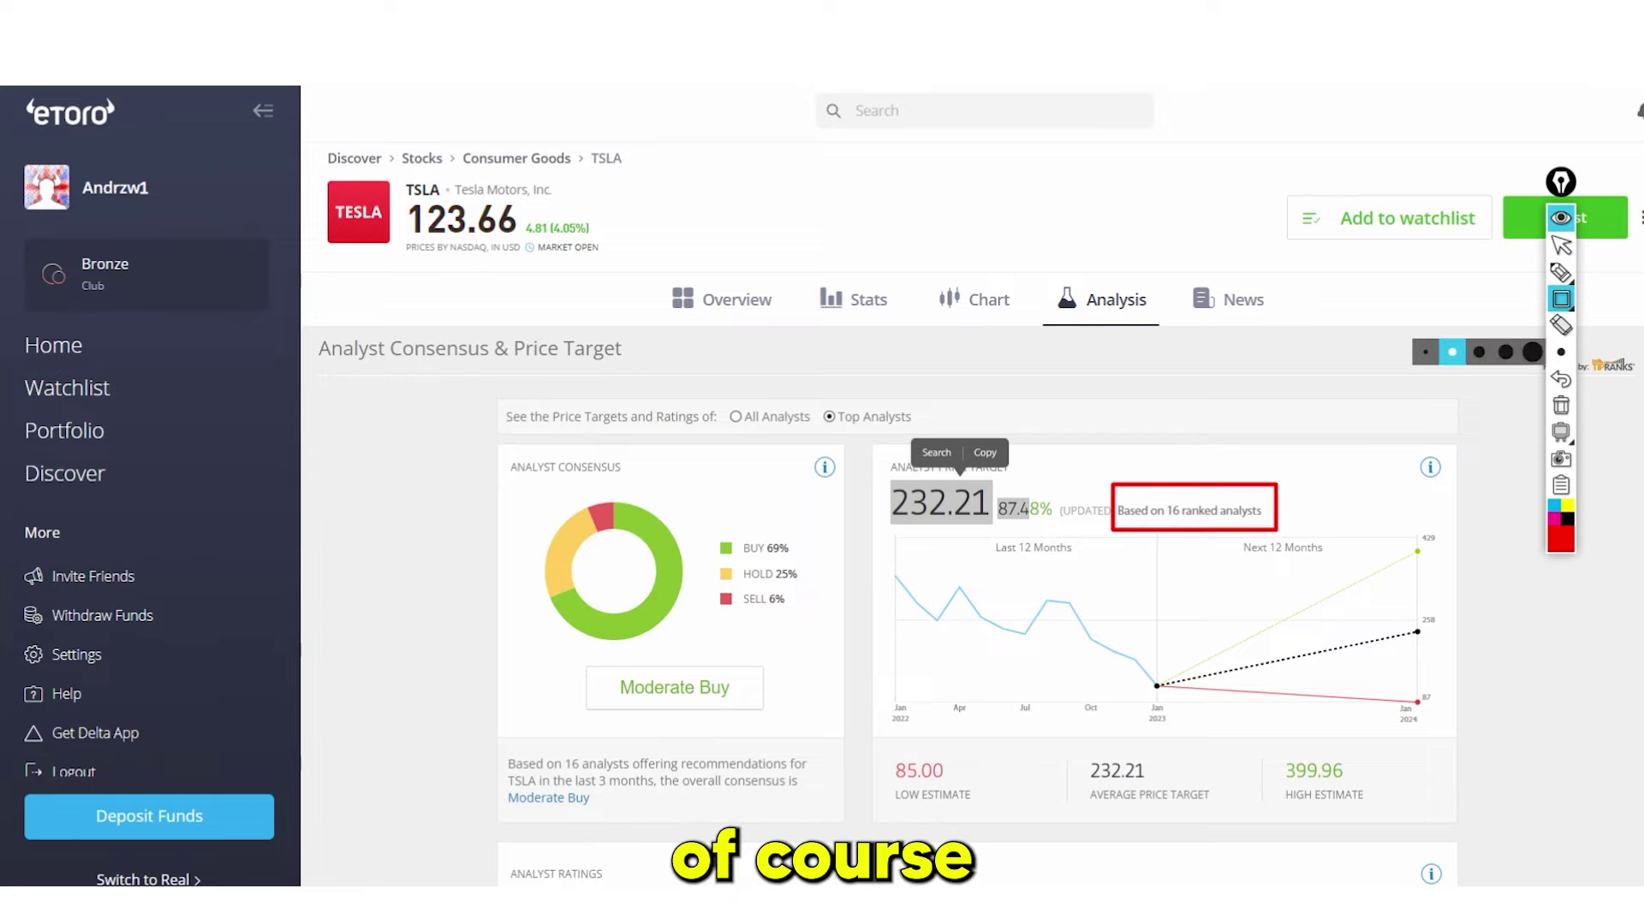
pyautogui.click(1561, 405)
# Freehand-circle the 429 high, 258 average and 87 low price-target points
pyautogui.click(1560, 273)
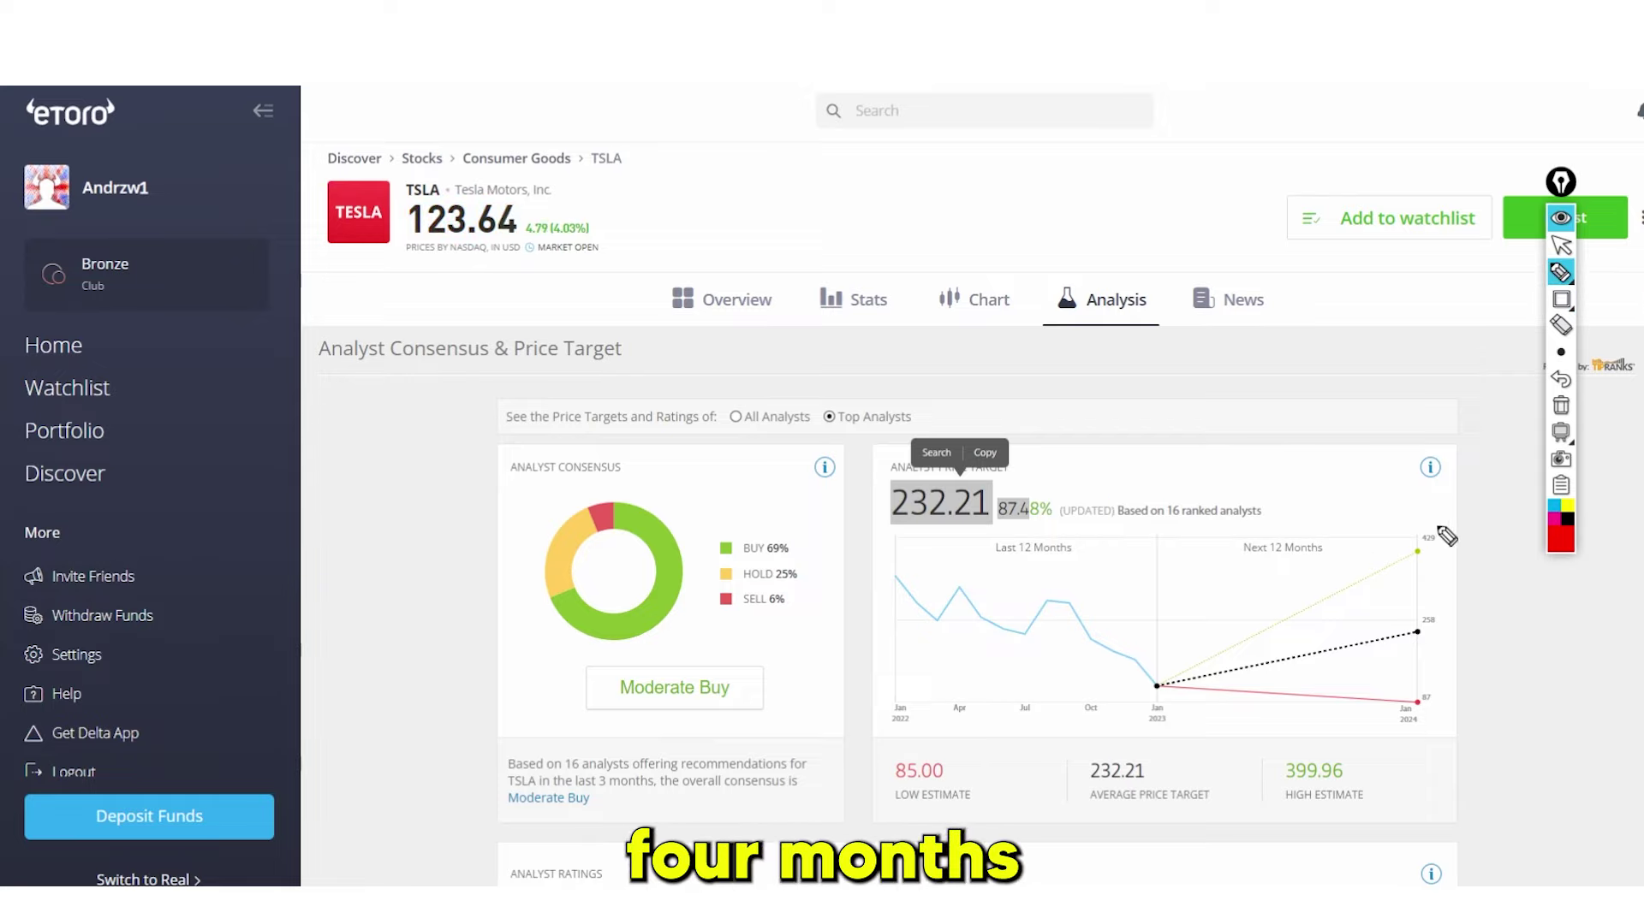
pyautogui.moveTo(1442, 534)
pyautogui.mouseDown()
pyautogui.moveTo(1420, 539)
pyautogui.moveTo(1431, 524)
pyautogui.mouseUp()
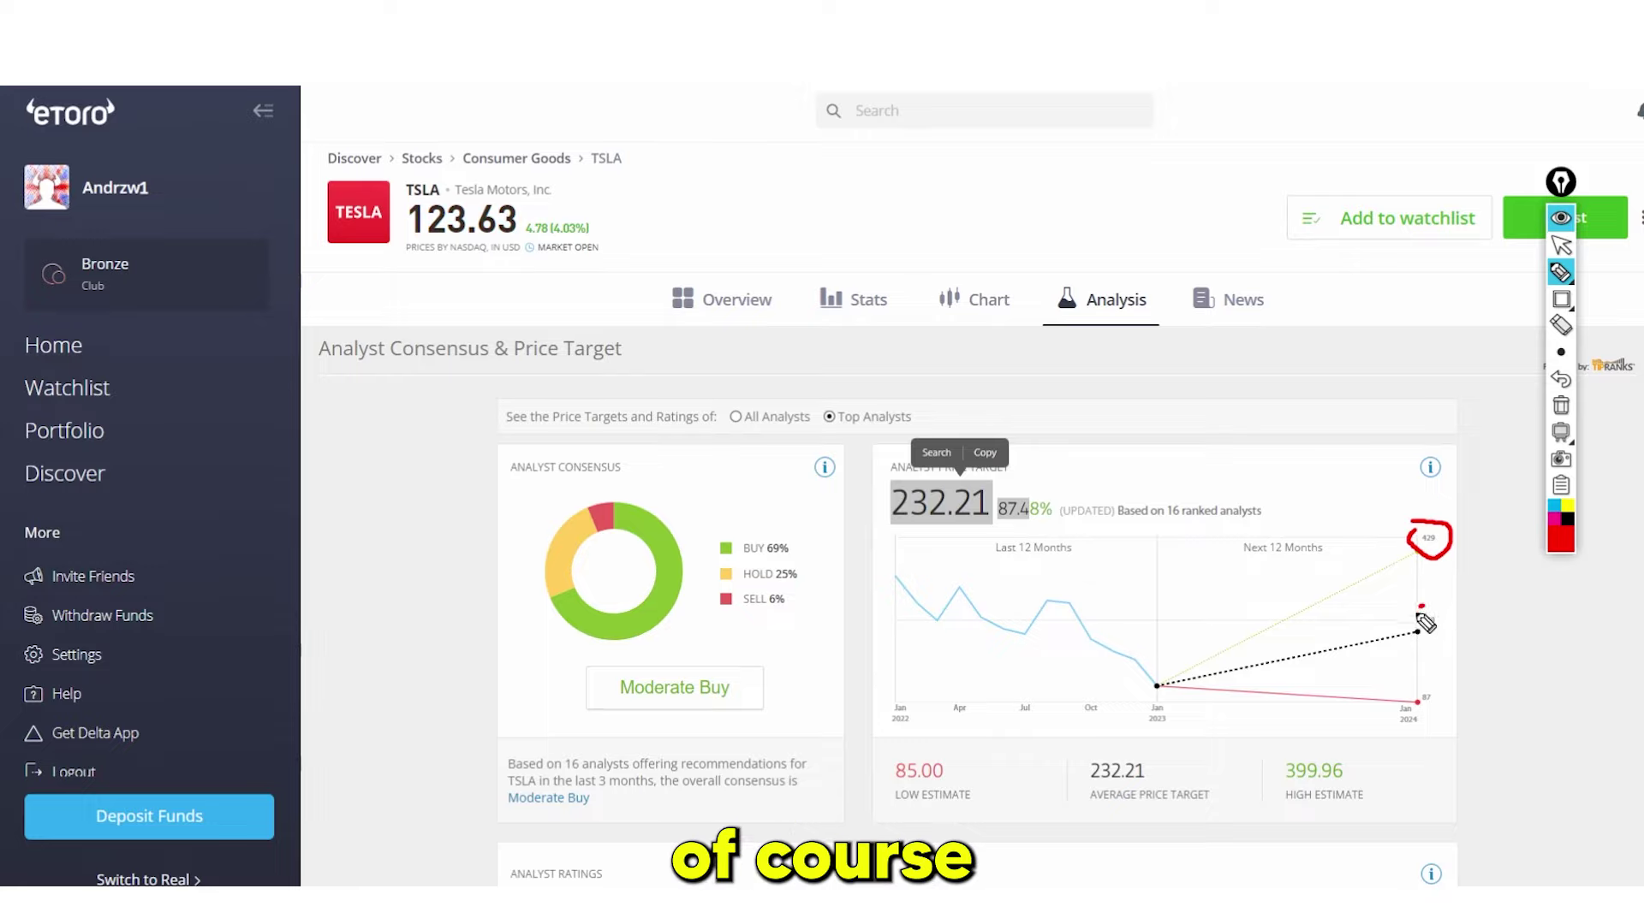
pyautogui.moveTo(1424, 616); pyautogui.dragTo(1435, 637)
pyautogui.moveTo(1421, 712); pyautogui.dragTo(1417, 721)
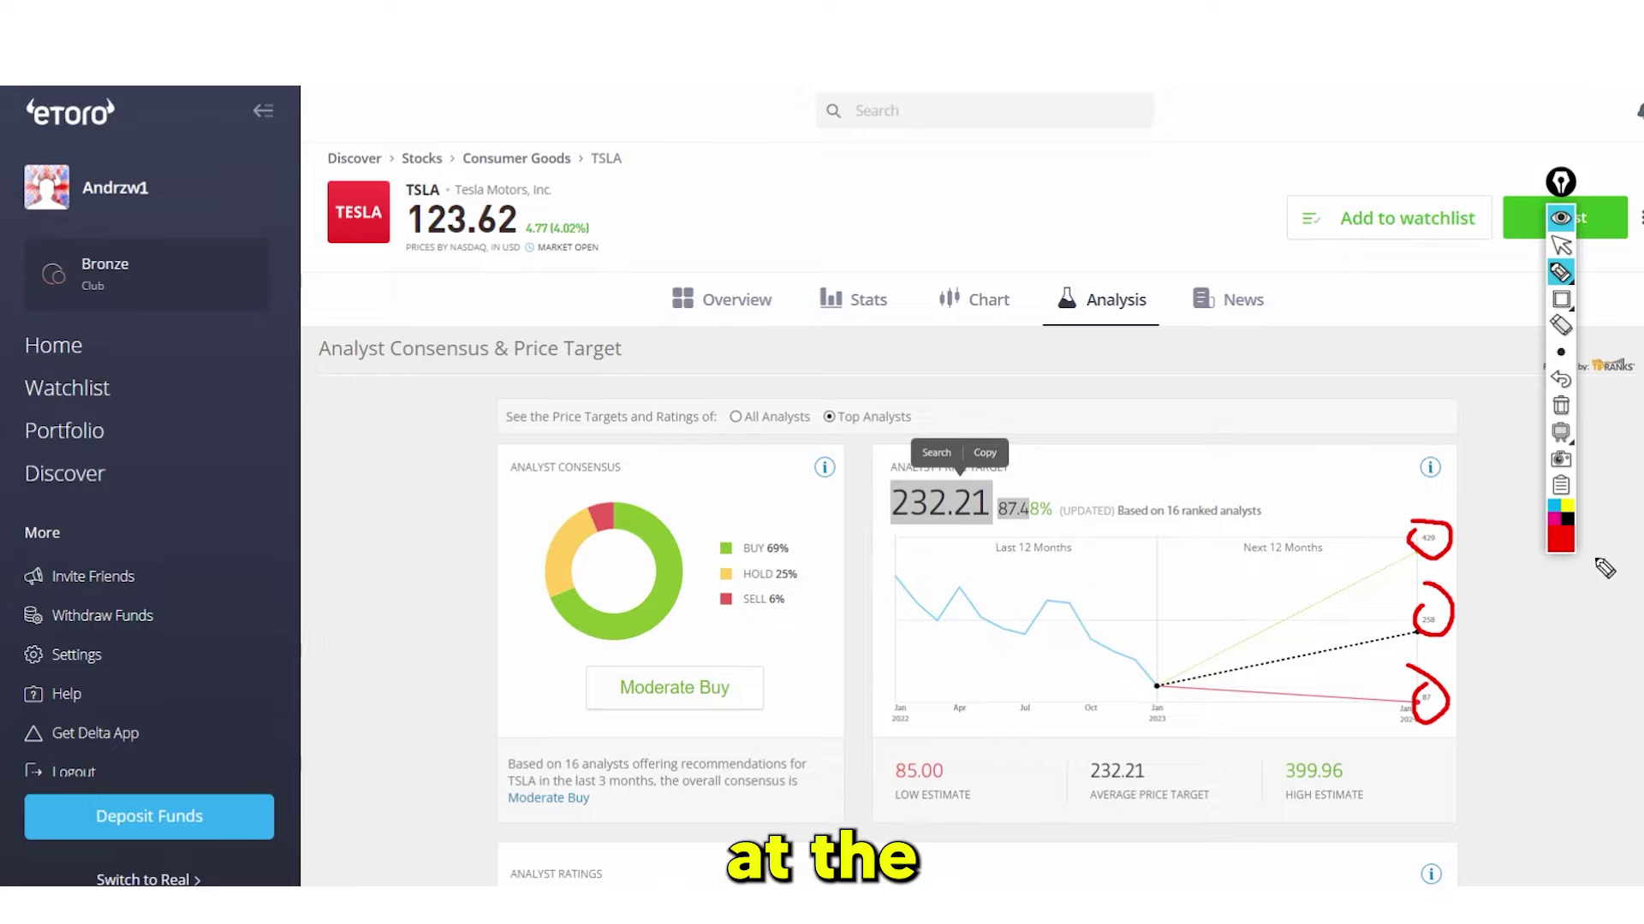
# Clear the chart circles and scroll to the Analyst Ratings list
pyautogui.click(1558, 406)
pyautogui.click(1560, 245)
pyautogui.scroll(-6, 899, 505)
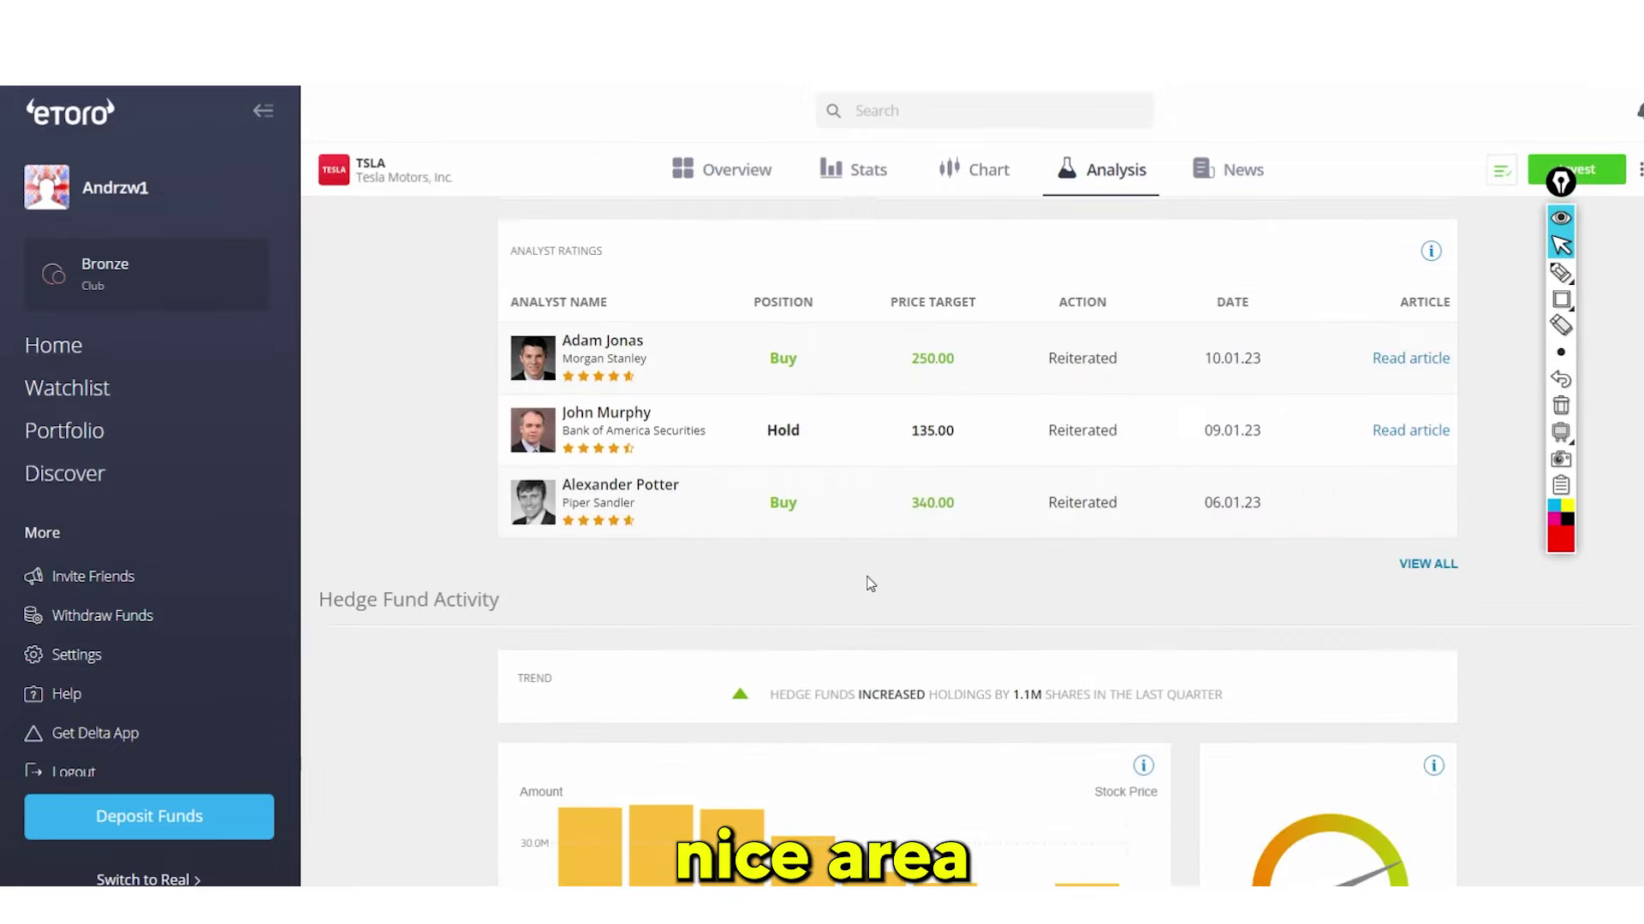
pyautogui.scroll(-5, 991, 514)
pyautogui.scroll(5, 941, 505)
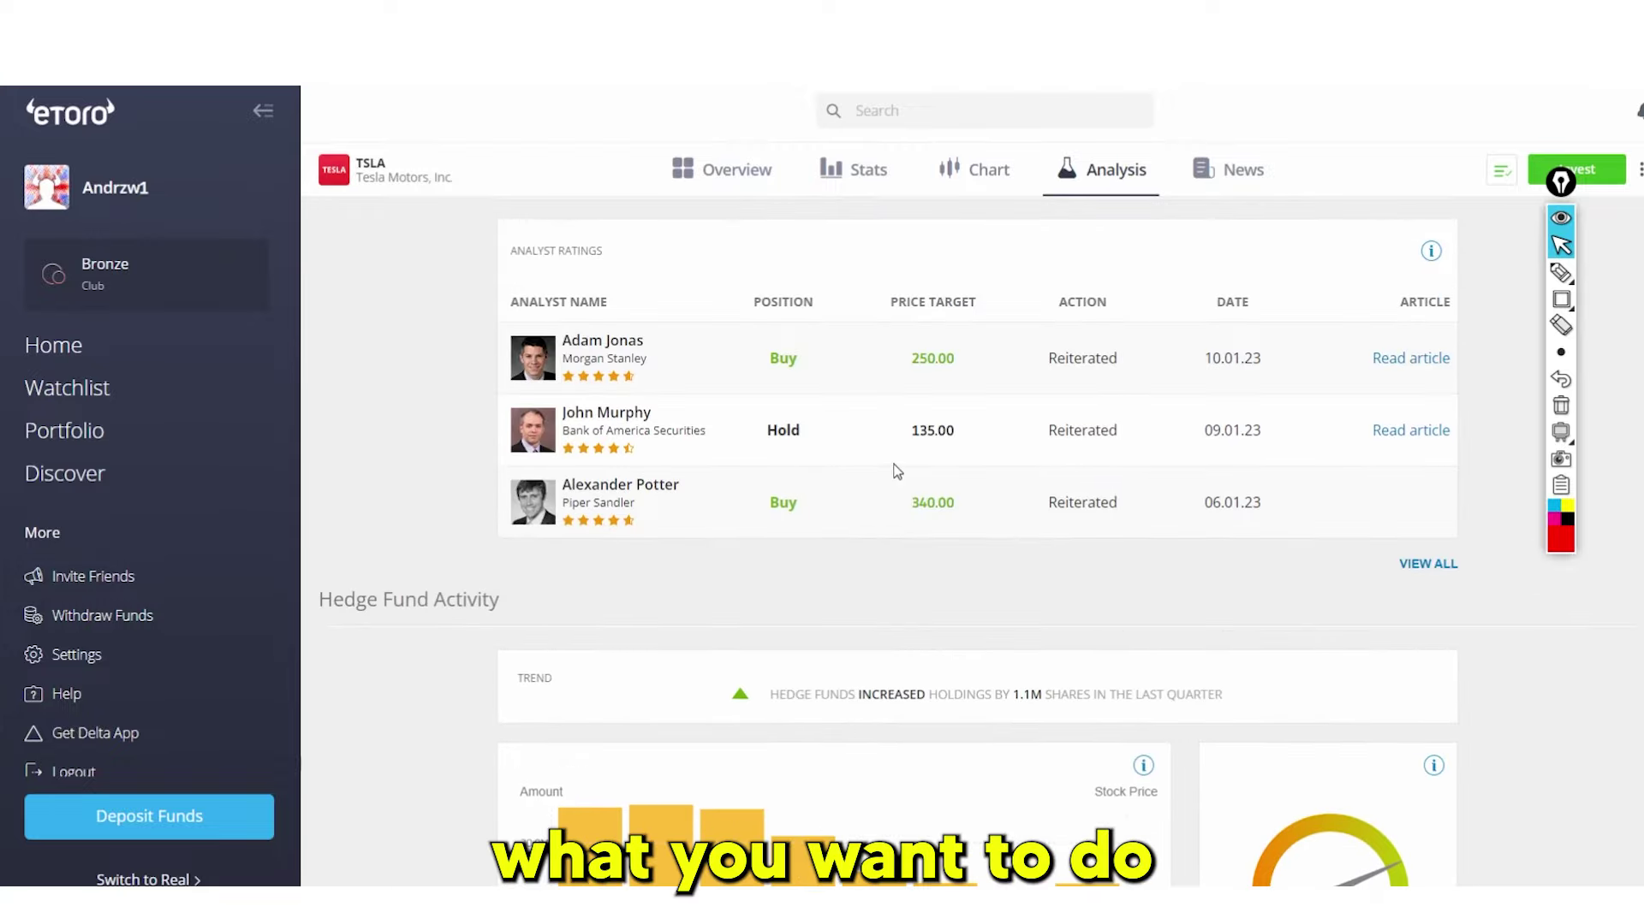
pyautogui.scroll(1, 914, 449)
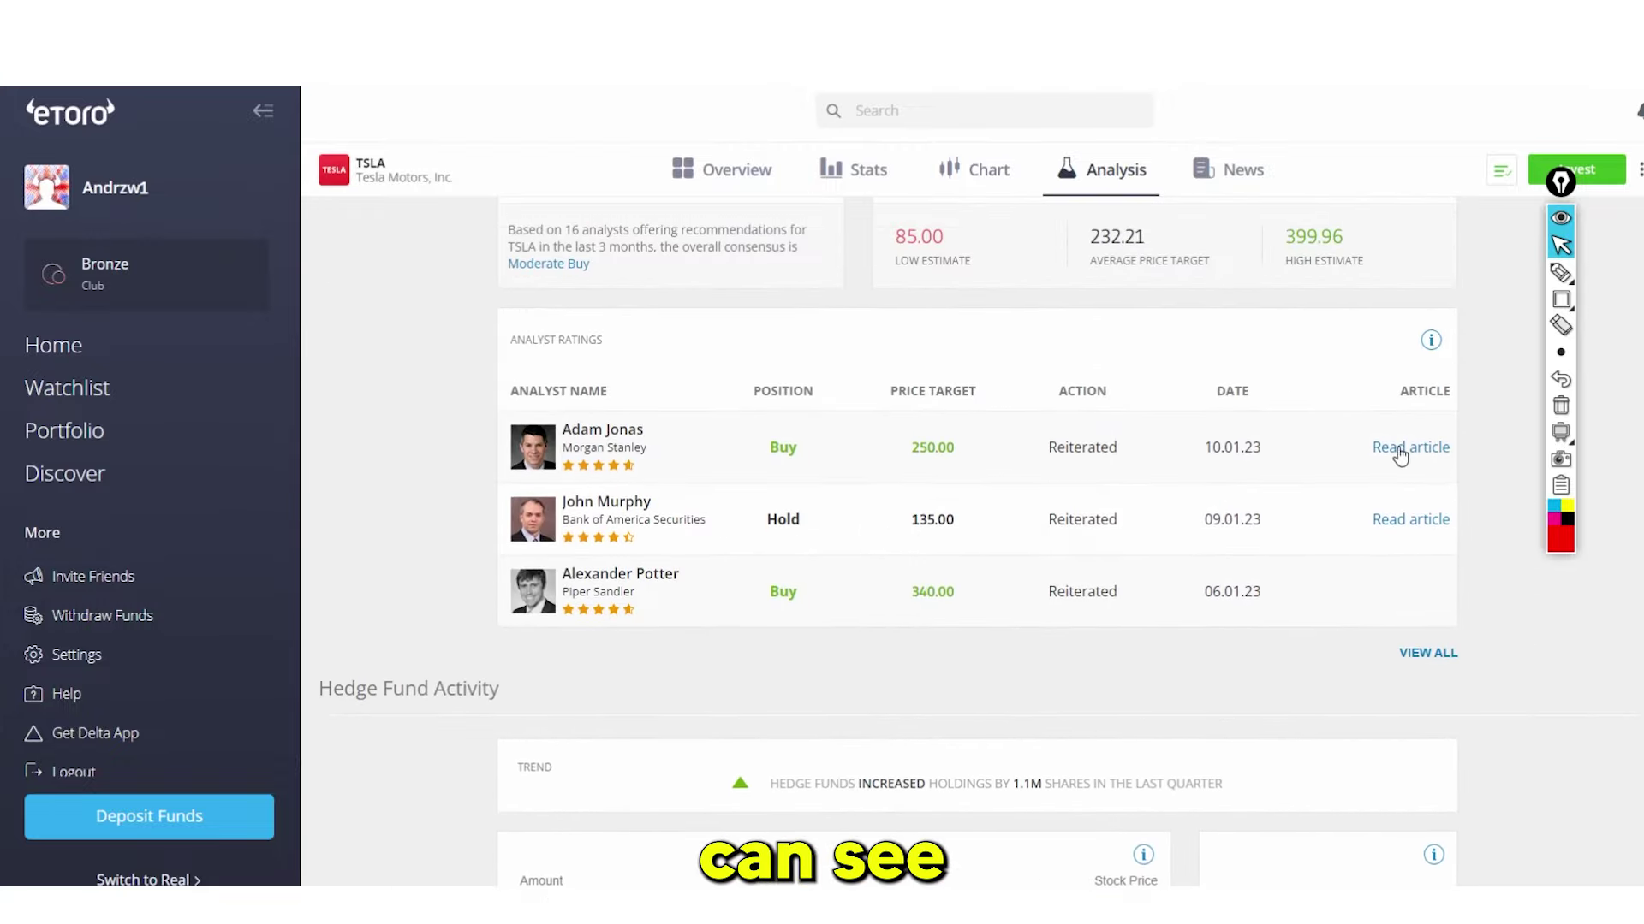
# Open the Morgan Stanley Overweight, $250 target article and accept StreetInsider's privacy notice
pyautogui.click(1400, 451)
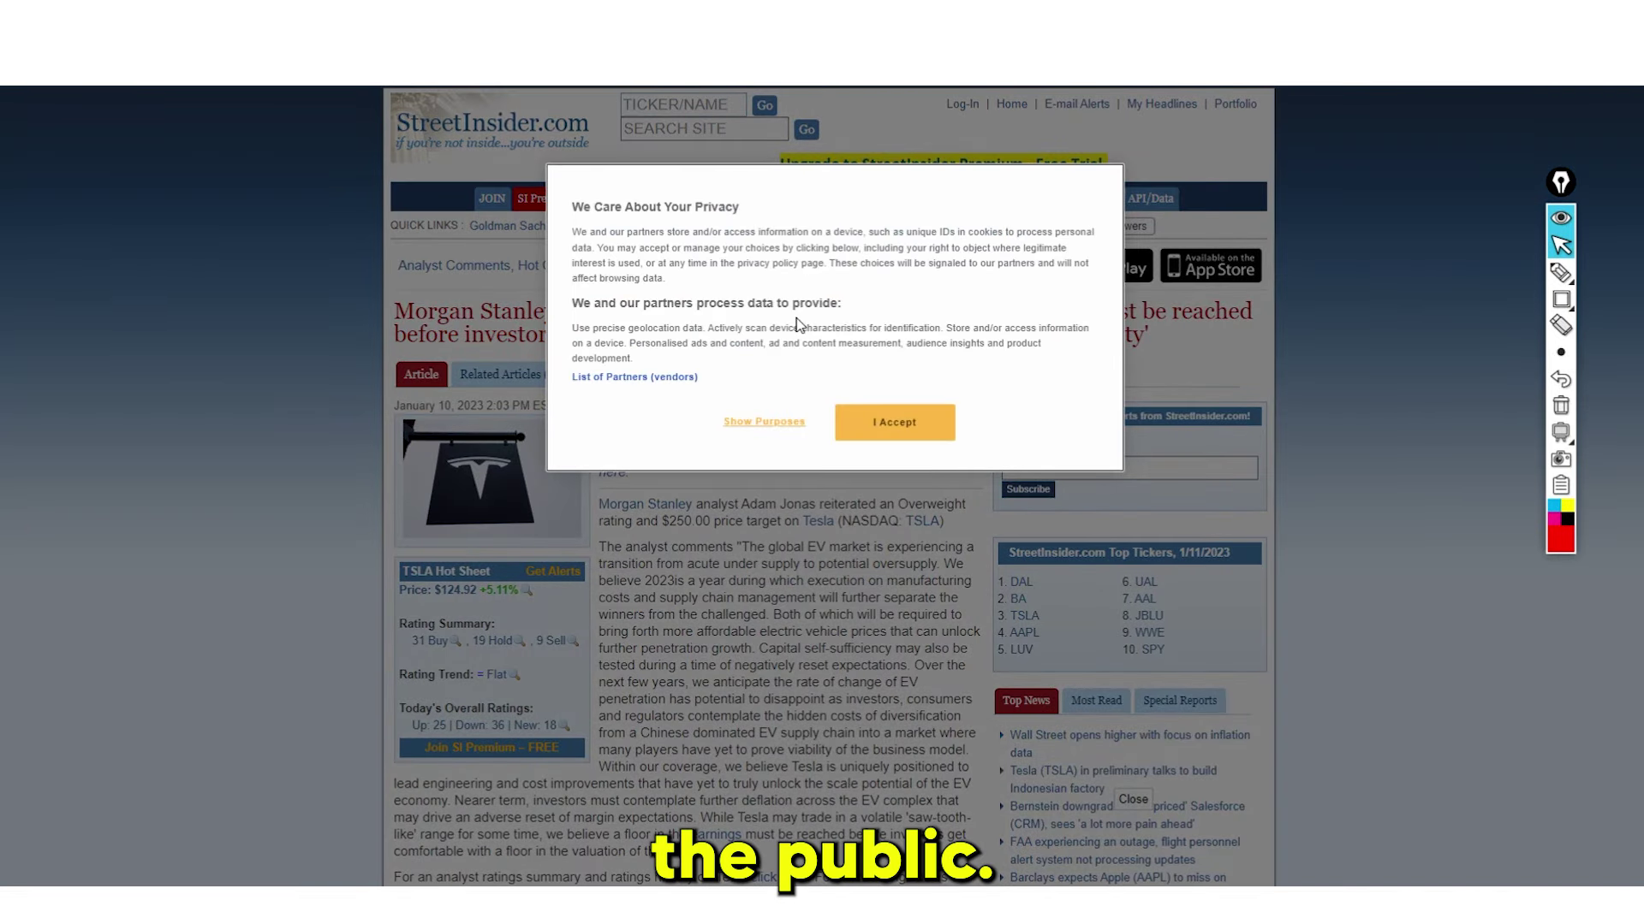
pyautogui.click(892, 418)
pyautogui.moveTo(771, 315); pyautogui.dragTo(761, 315)
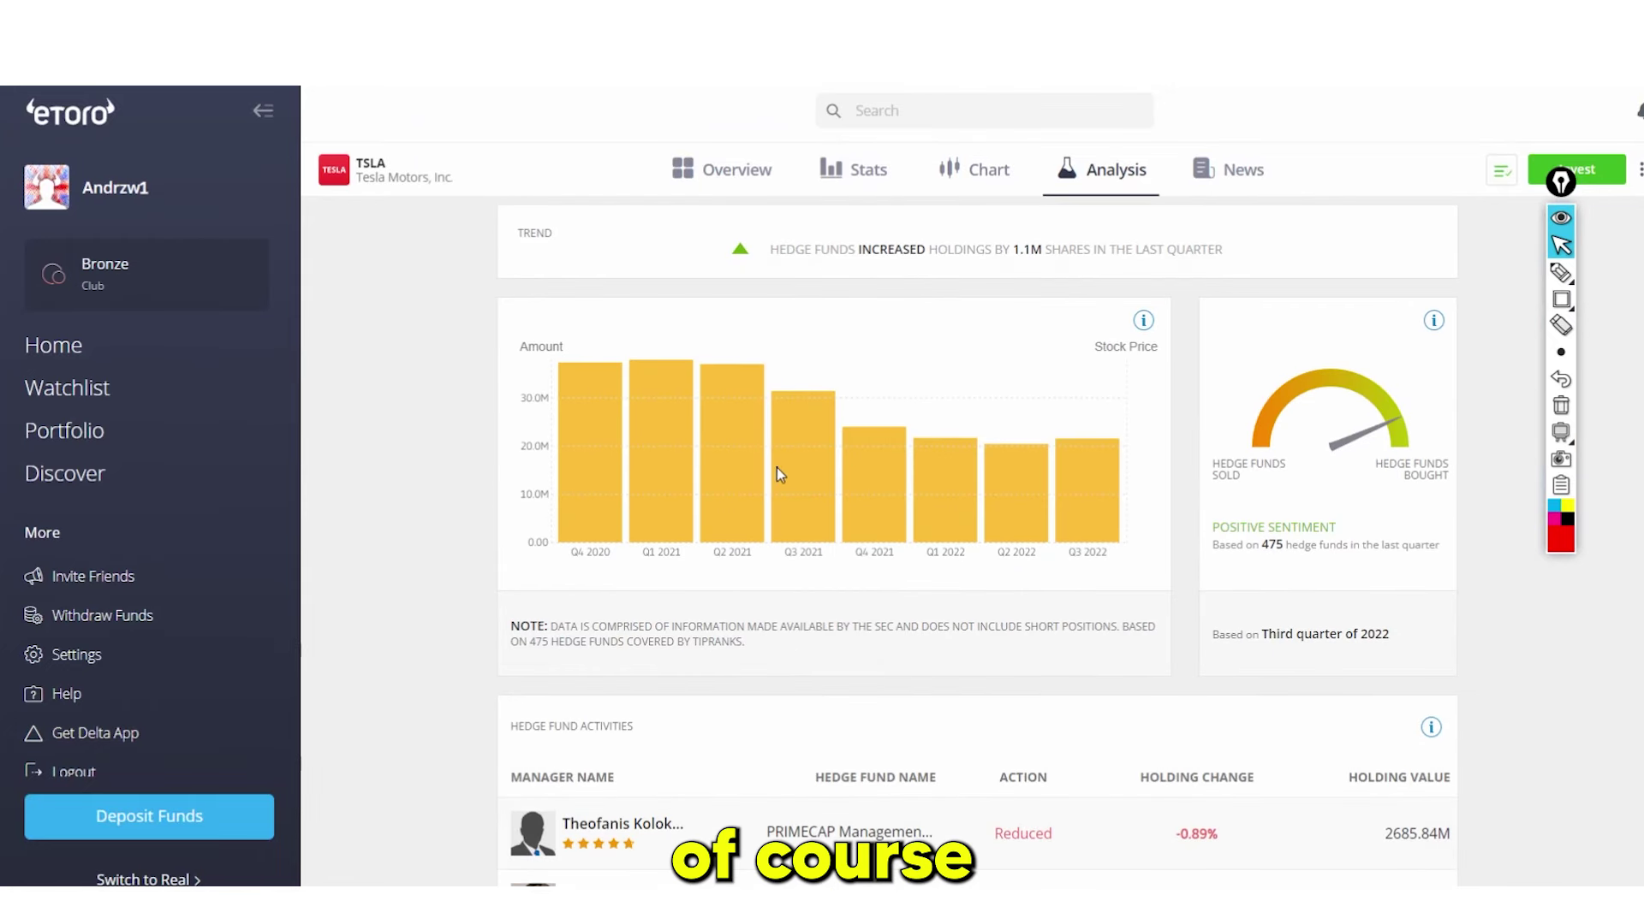
# Review TSLA Insider Transactions and its Negative Sentiment reading, then scroll back to the top
pyautogui.scroll(-10, 779, 475)
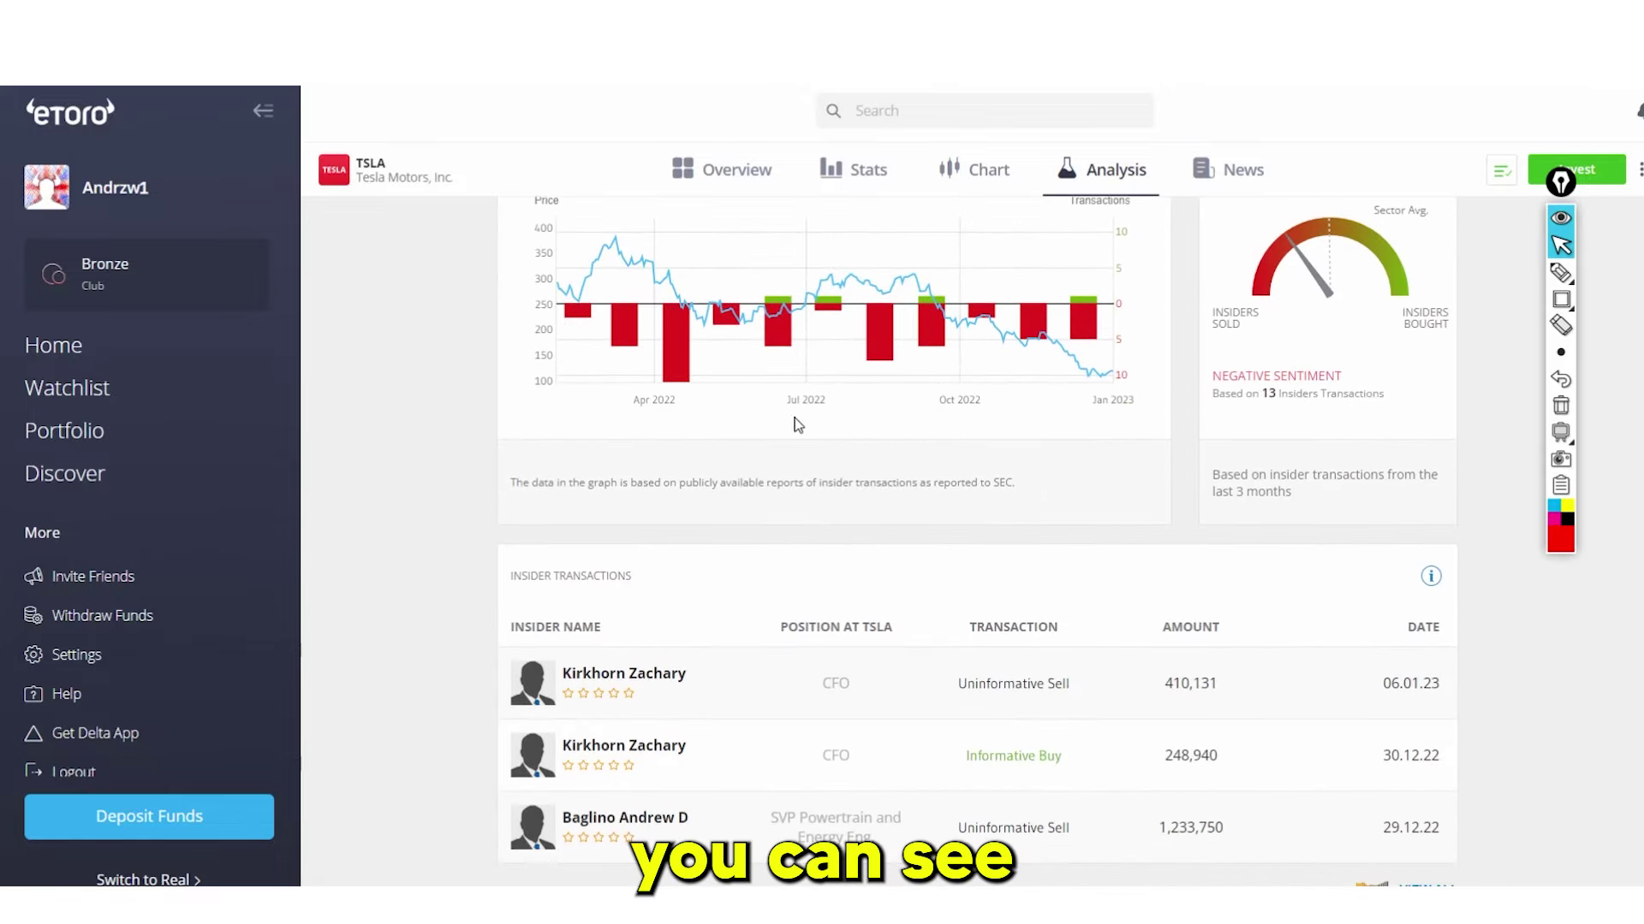
pyautogui.scroll(5, 848, 469)
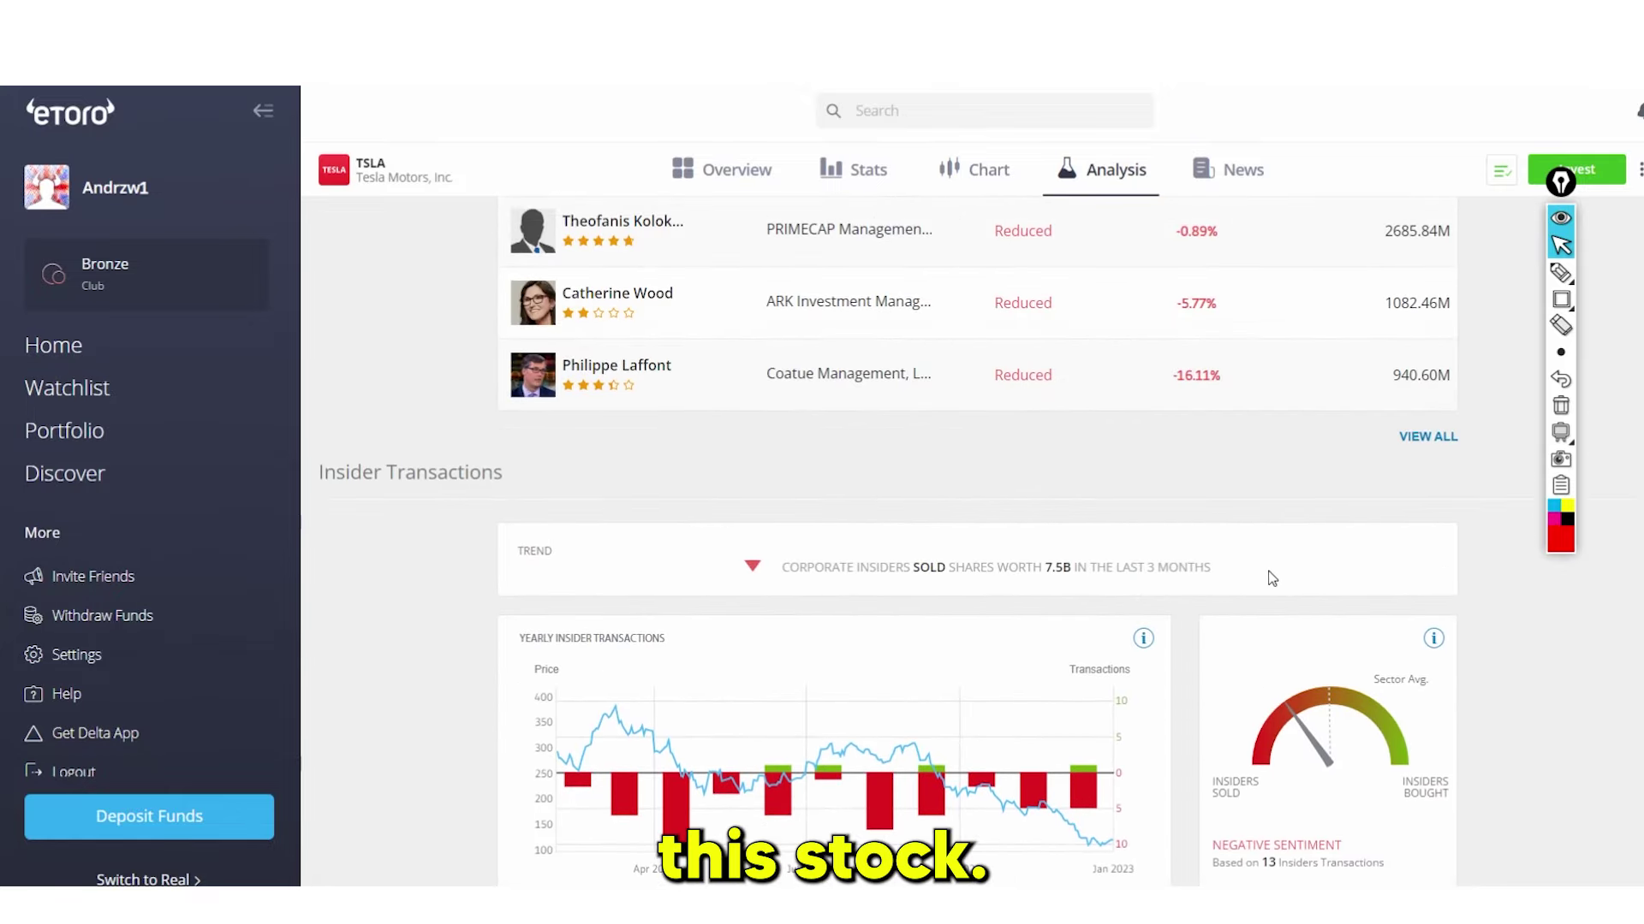
pyautogui.scroll(-1, 1314, 636)
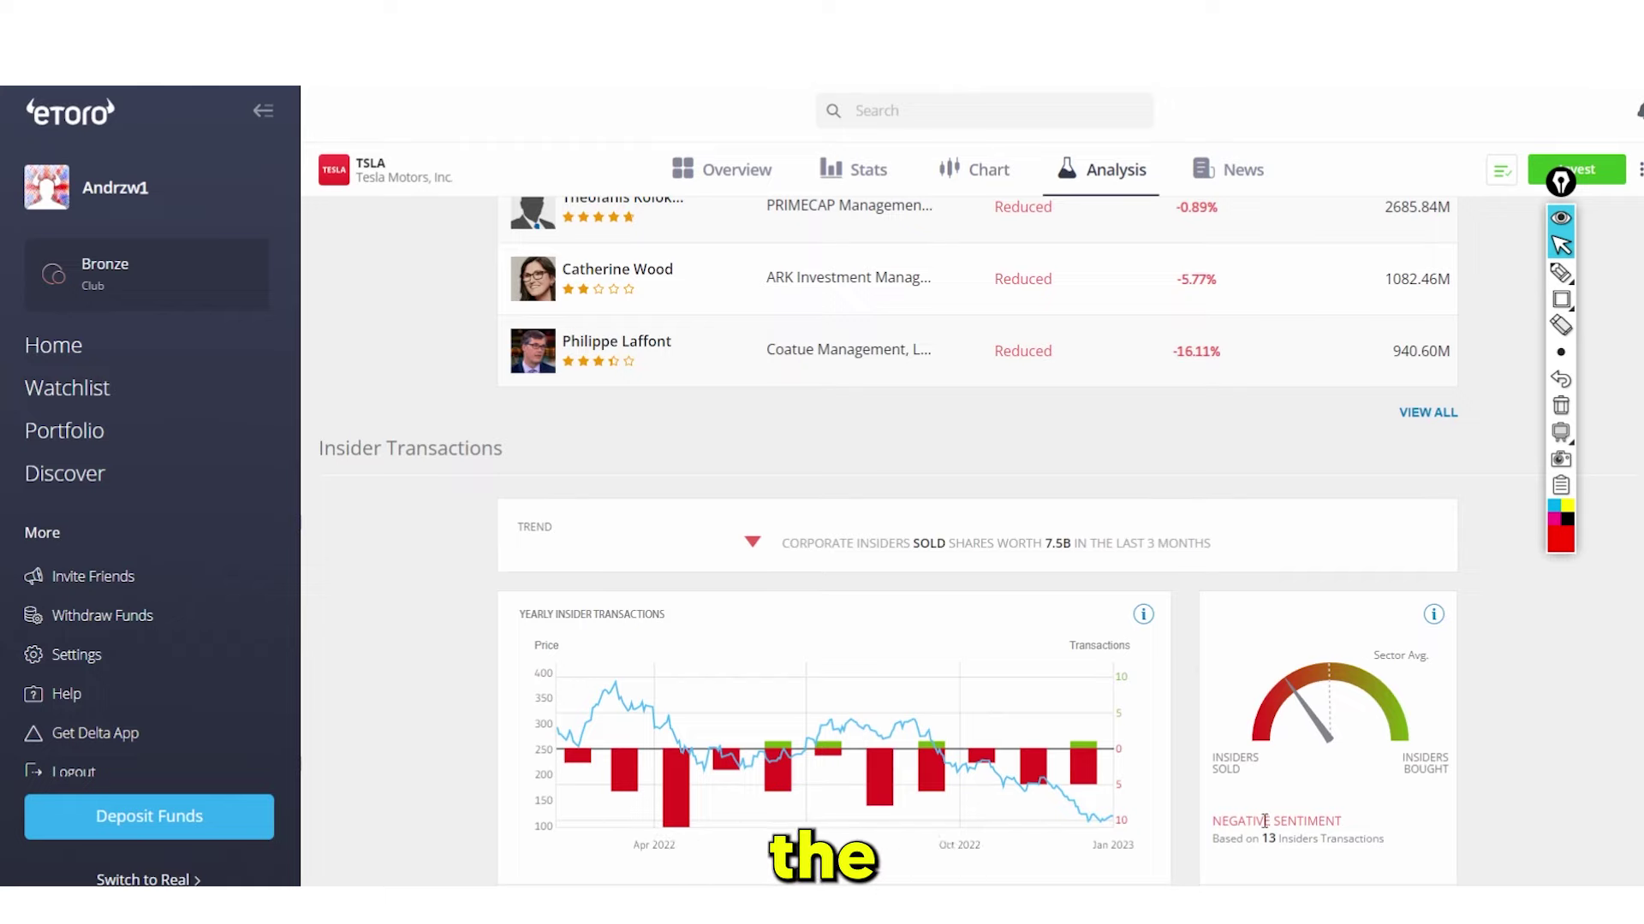
pyautogui.moveTo(1264, 820); pyautogui.dragTo(1212, 820)
pyautogui.click(1352, 824)
pyautogui.click(1363, 823)
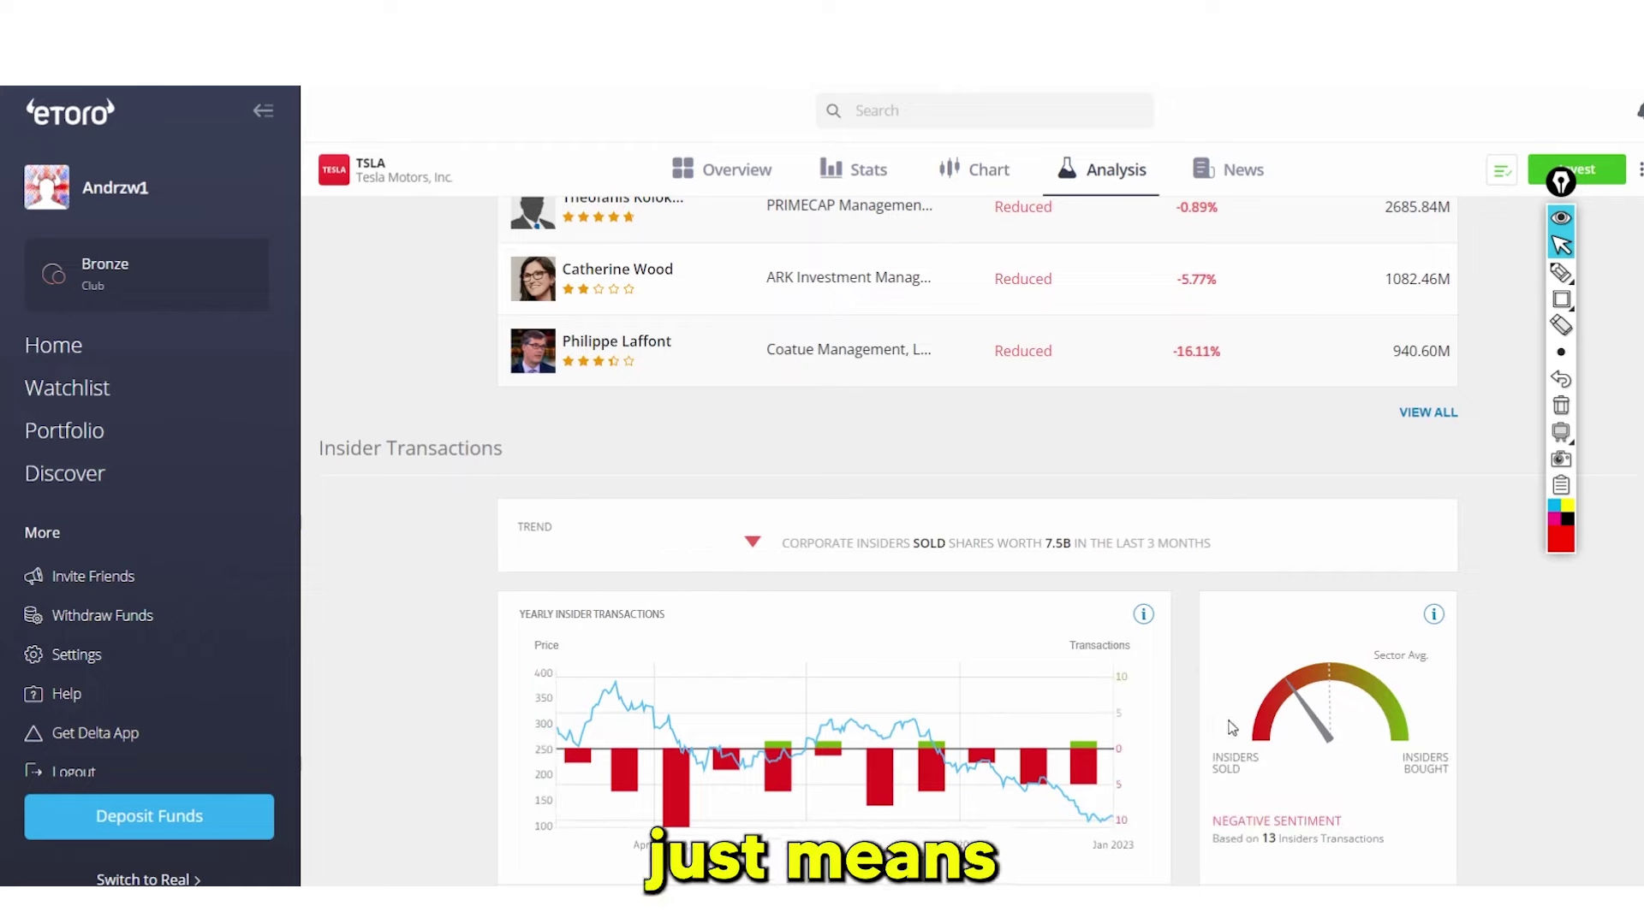
pyautogui.scroll(15, 807, 594)
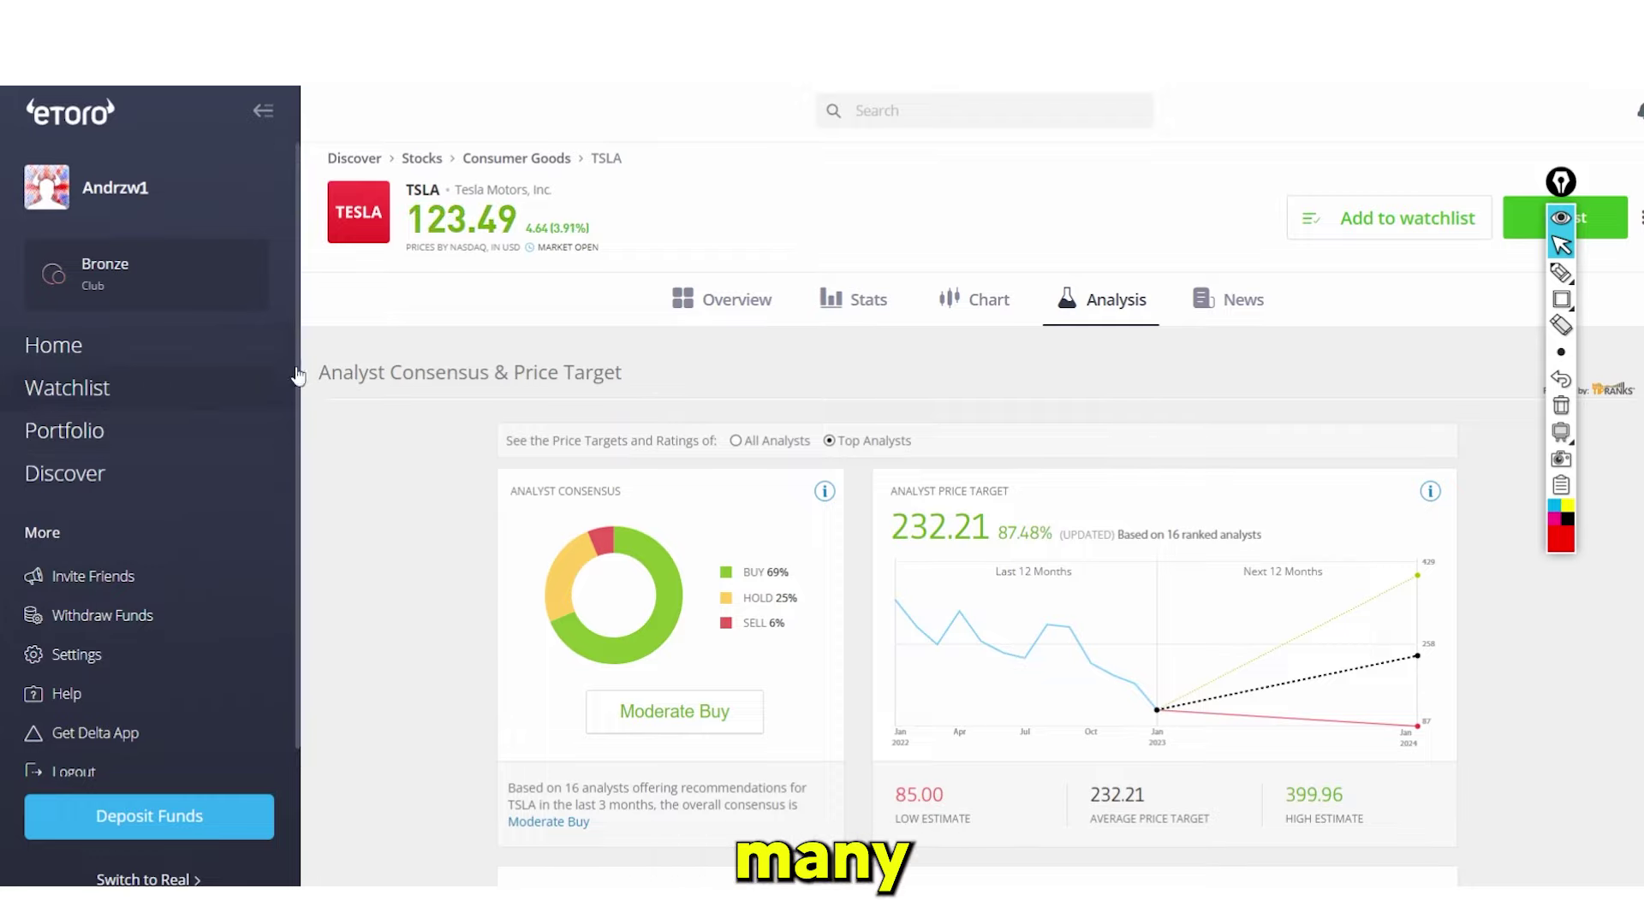
# Open the Invite Friends page and select the personal referral link field
pyautogui.click(99, 576)
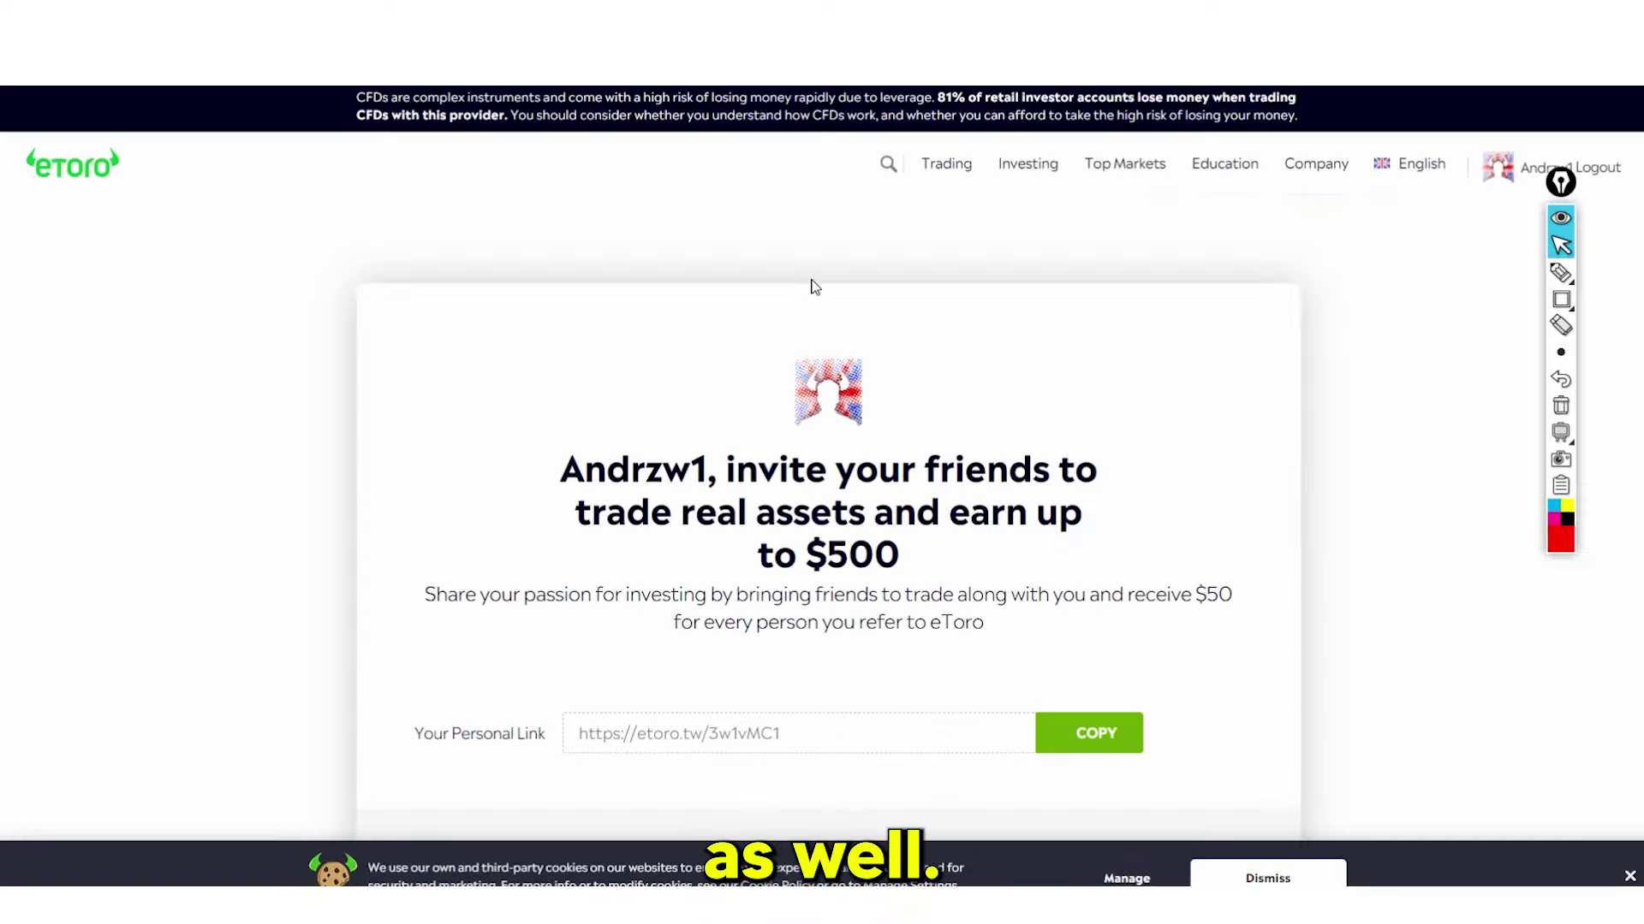
pyautogui.scroll(-5, 812, 286)
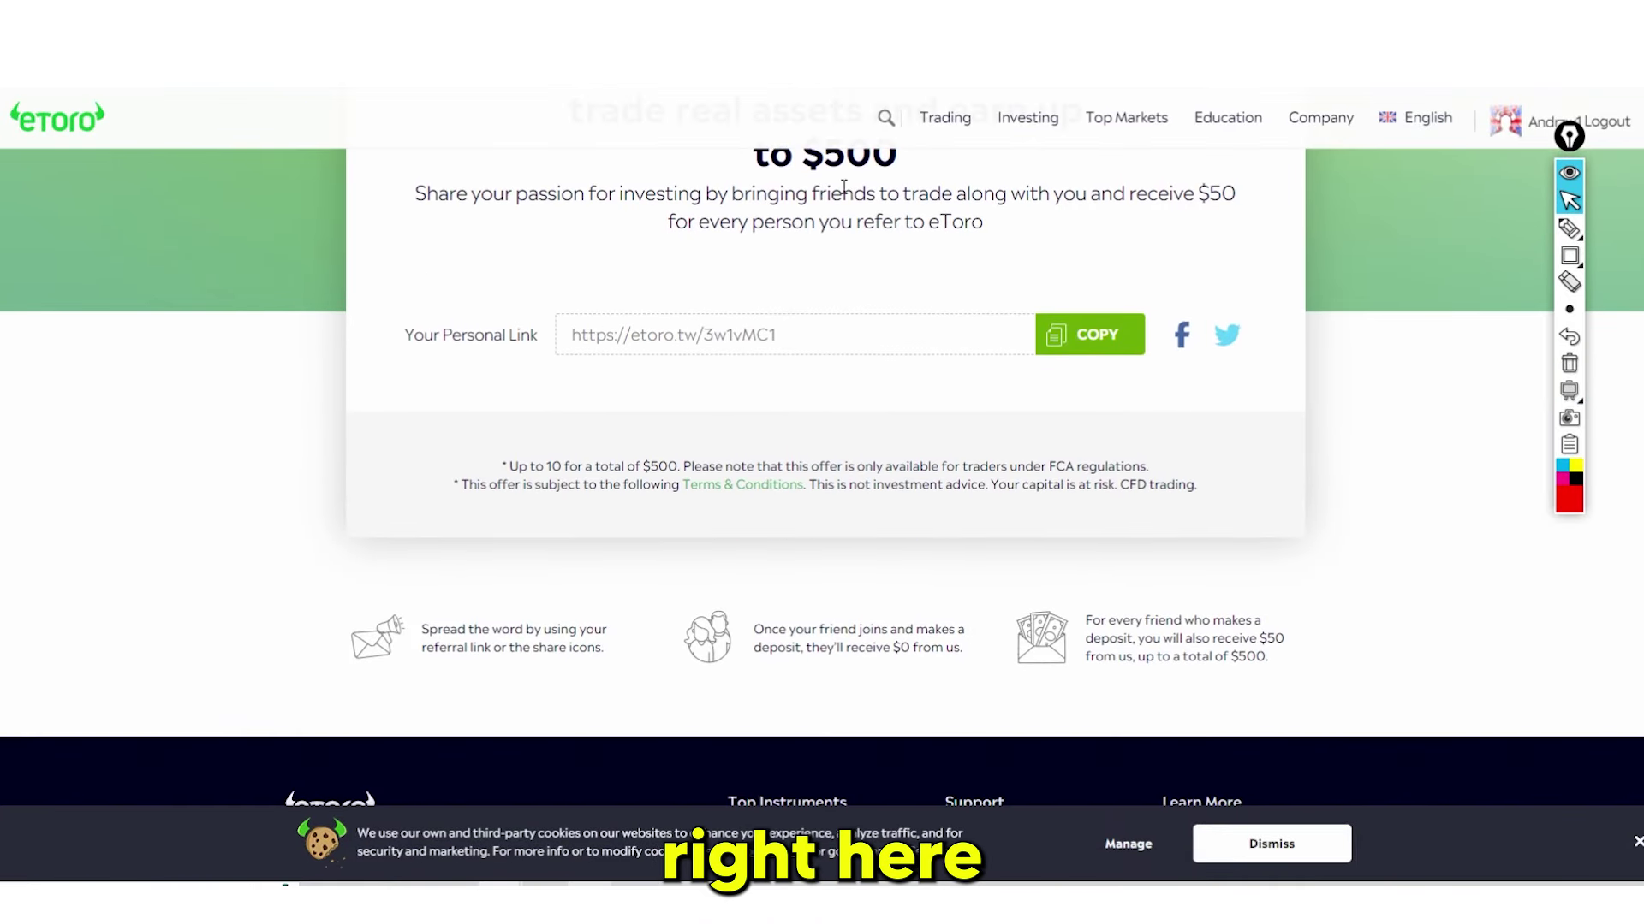
pyautogui.scroll(1, 844, 186)
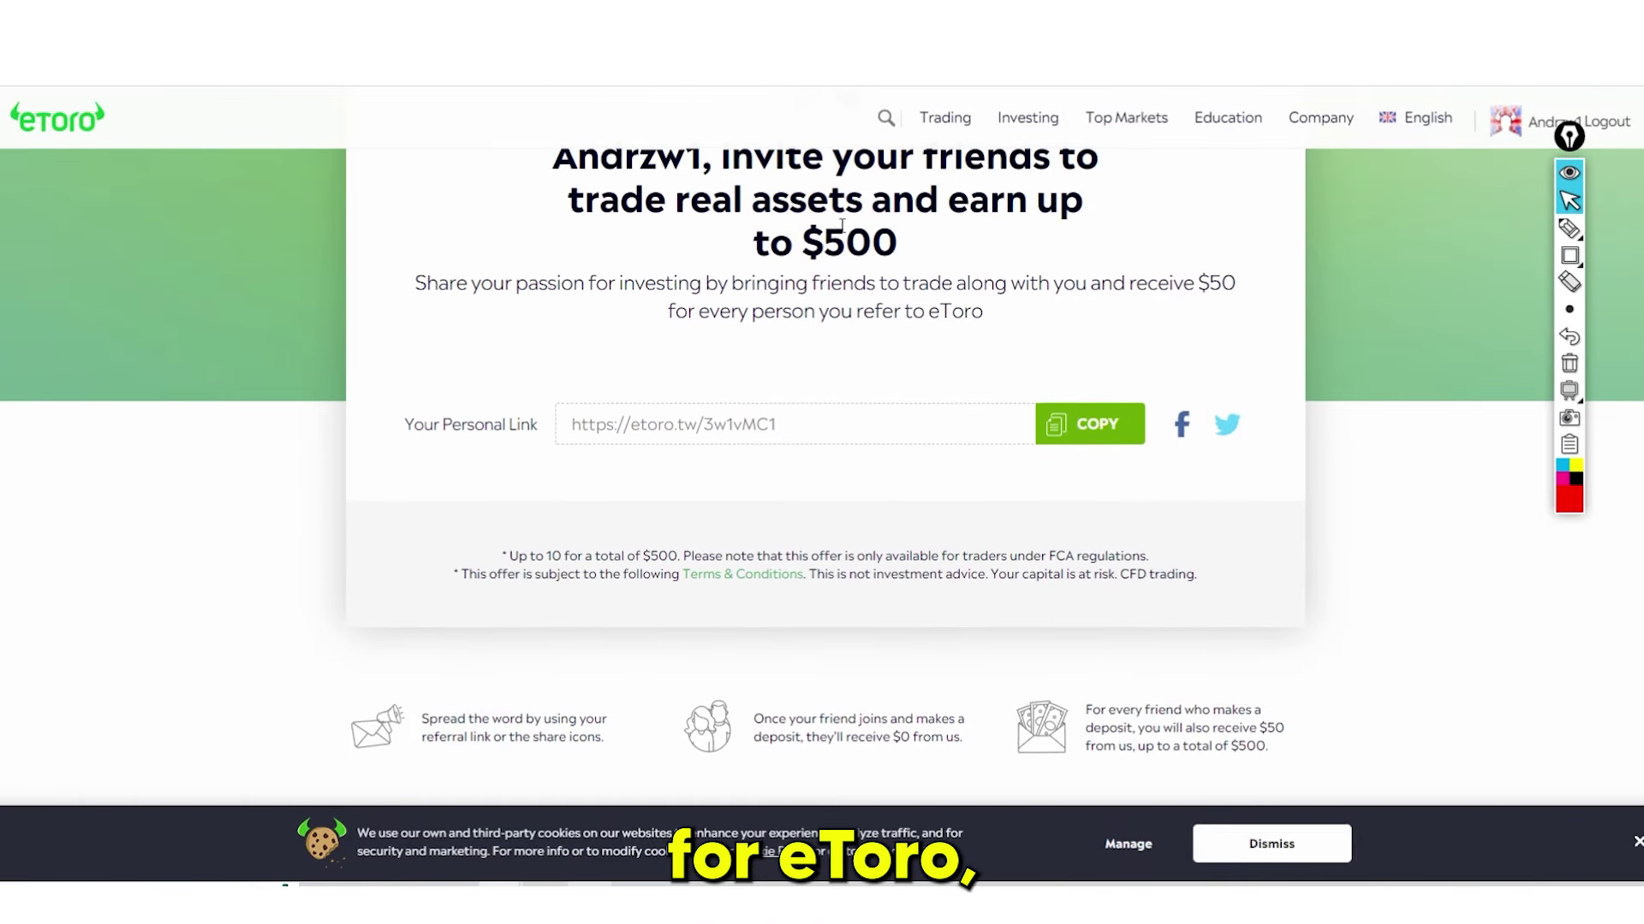
pyautogui.scroll(-1, 709, 250)
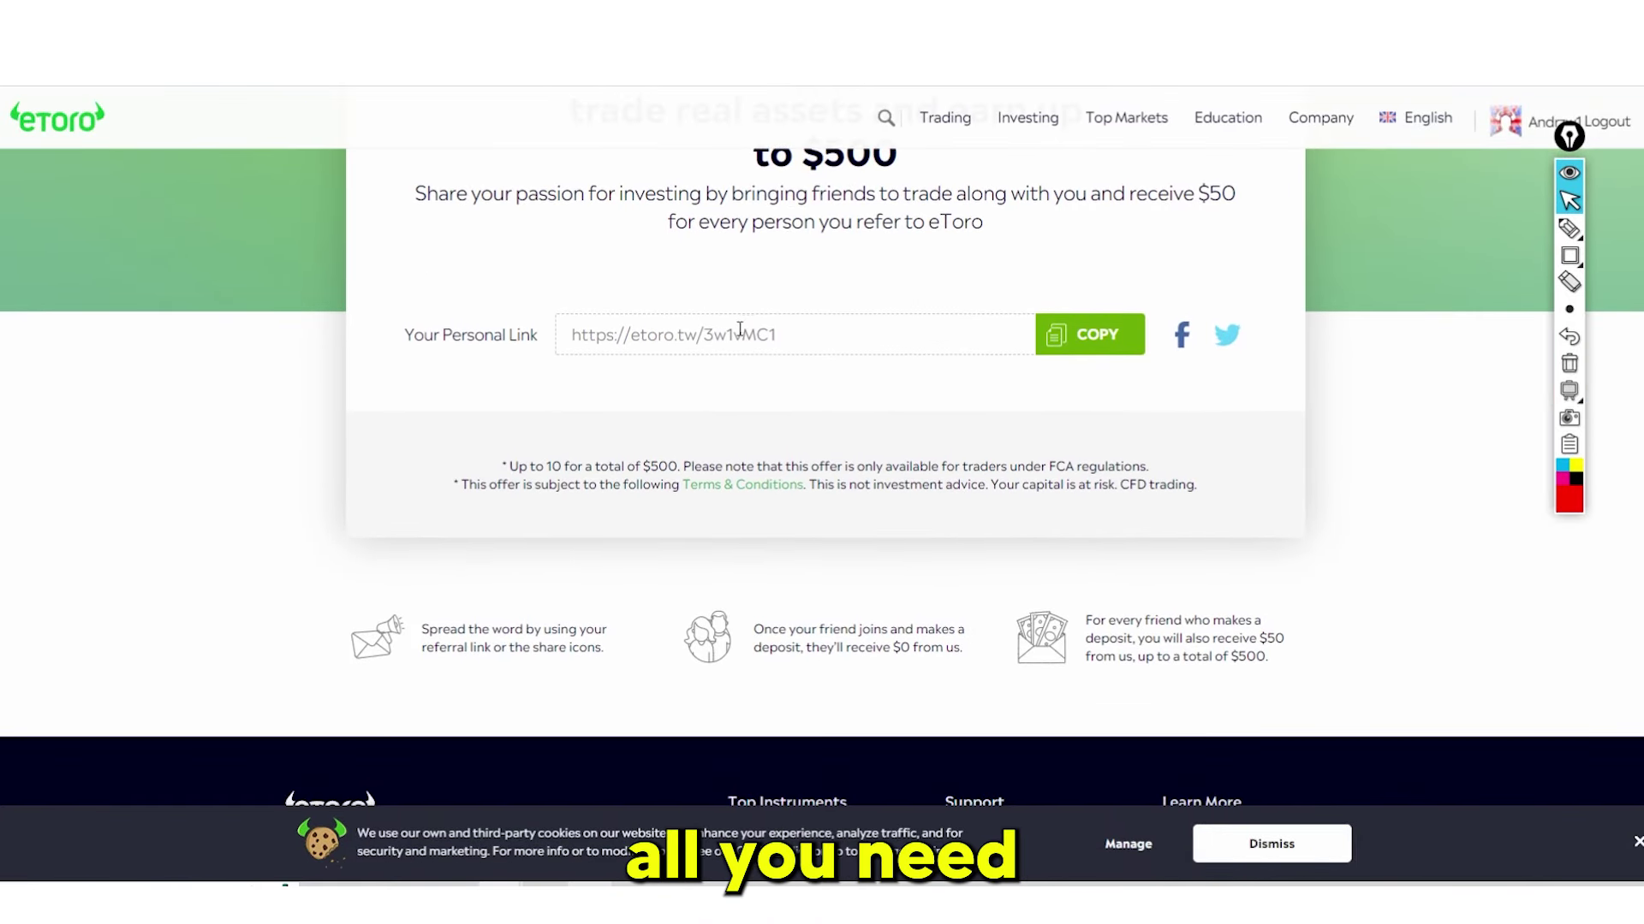
pyautogui.click(752, 334)
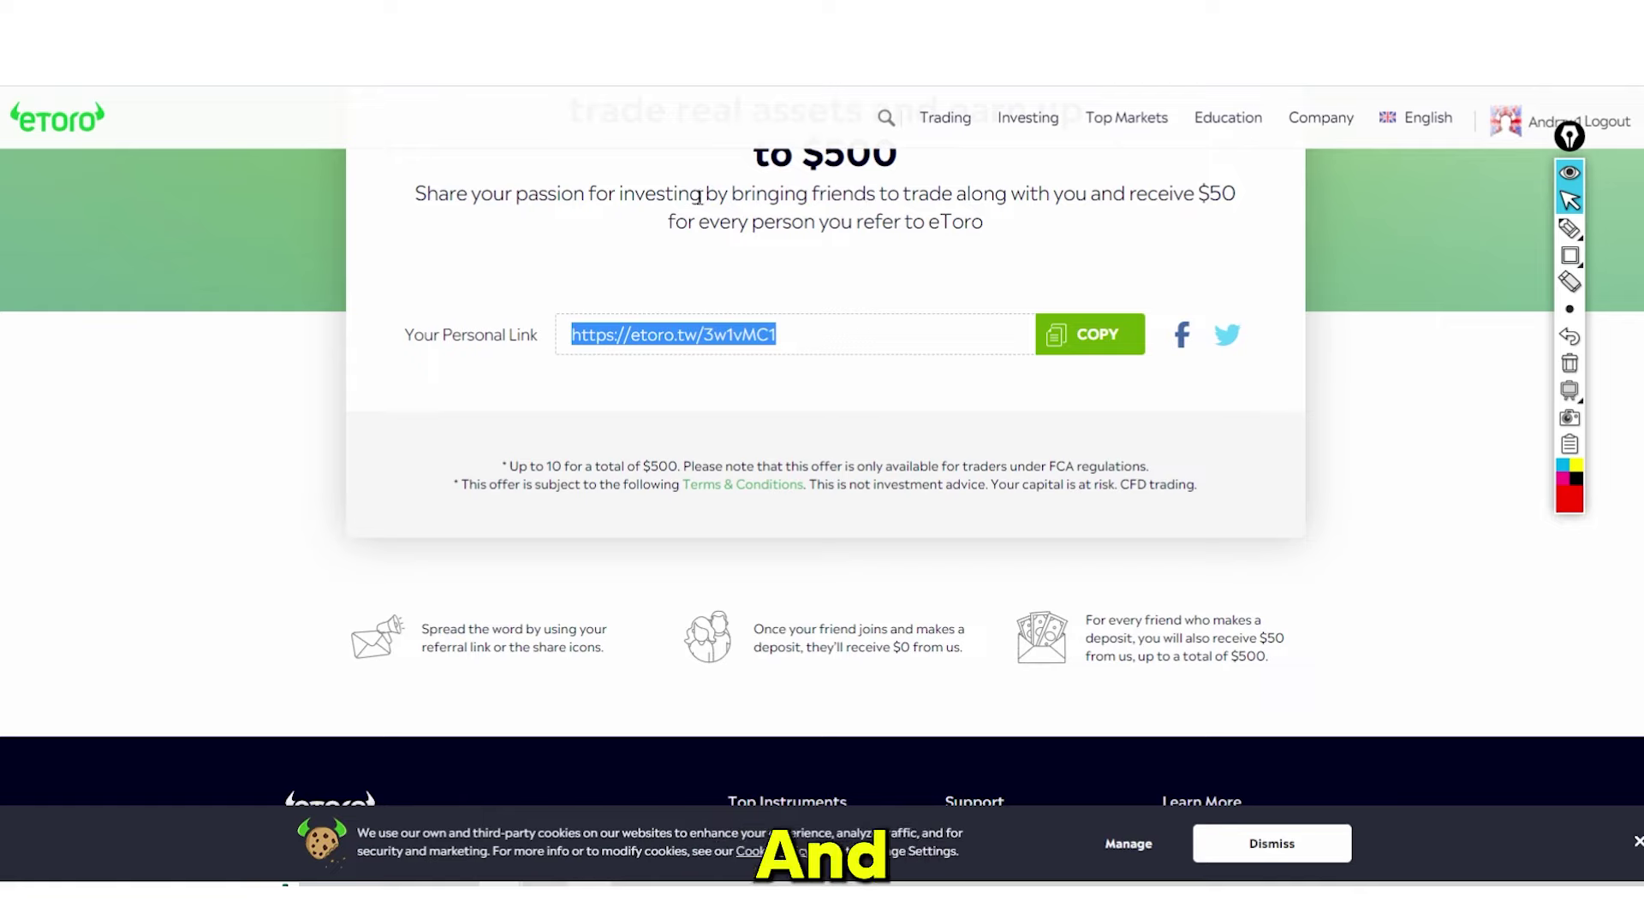
pyautogui.moveTo(442, 202); pyautogui.dragTo(1151, 261)
pyautogui.click(801, 271)
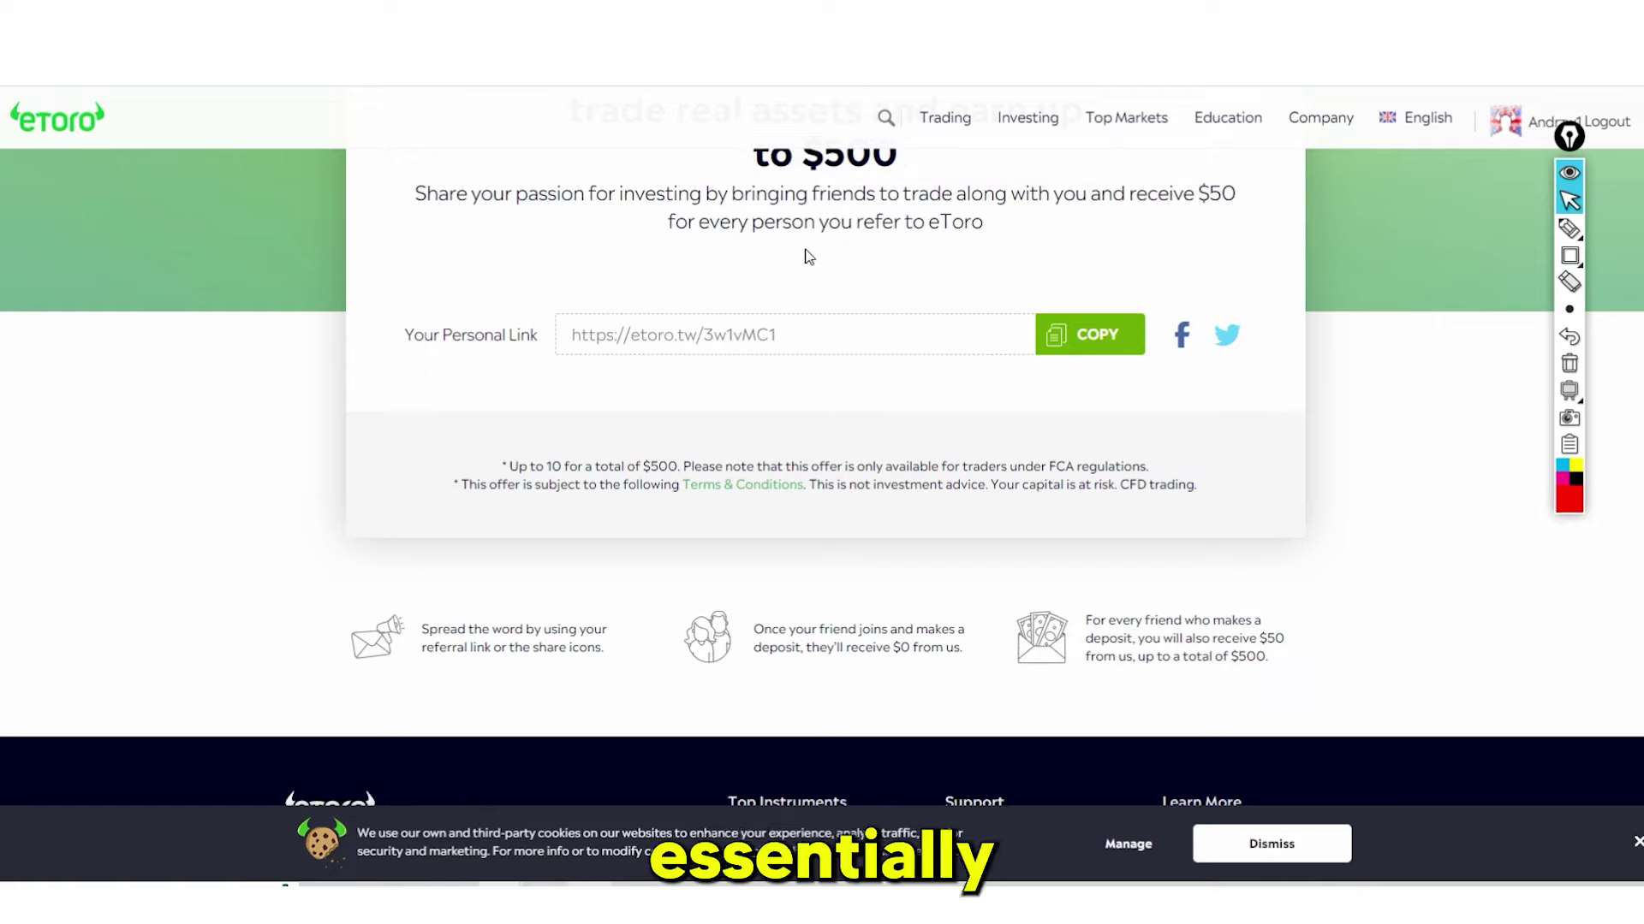
# Select the entire personal referral link and highlight the $50 reward amount
pyautogui.click(1569, 255)
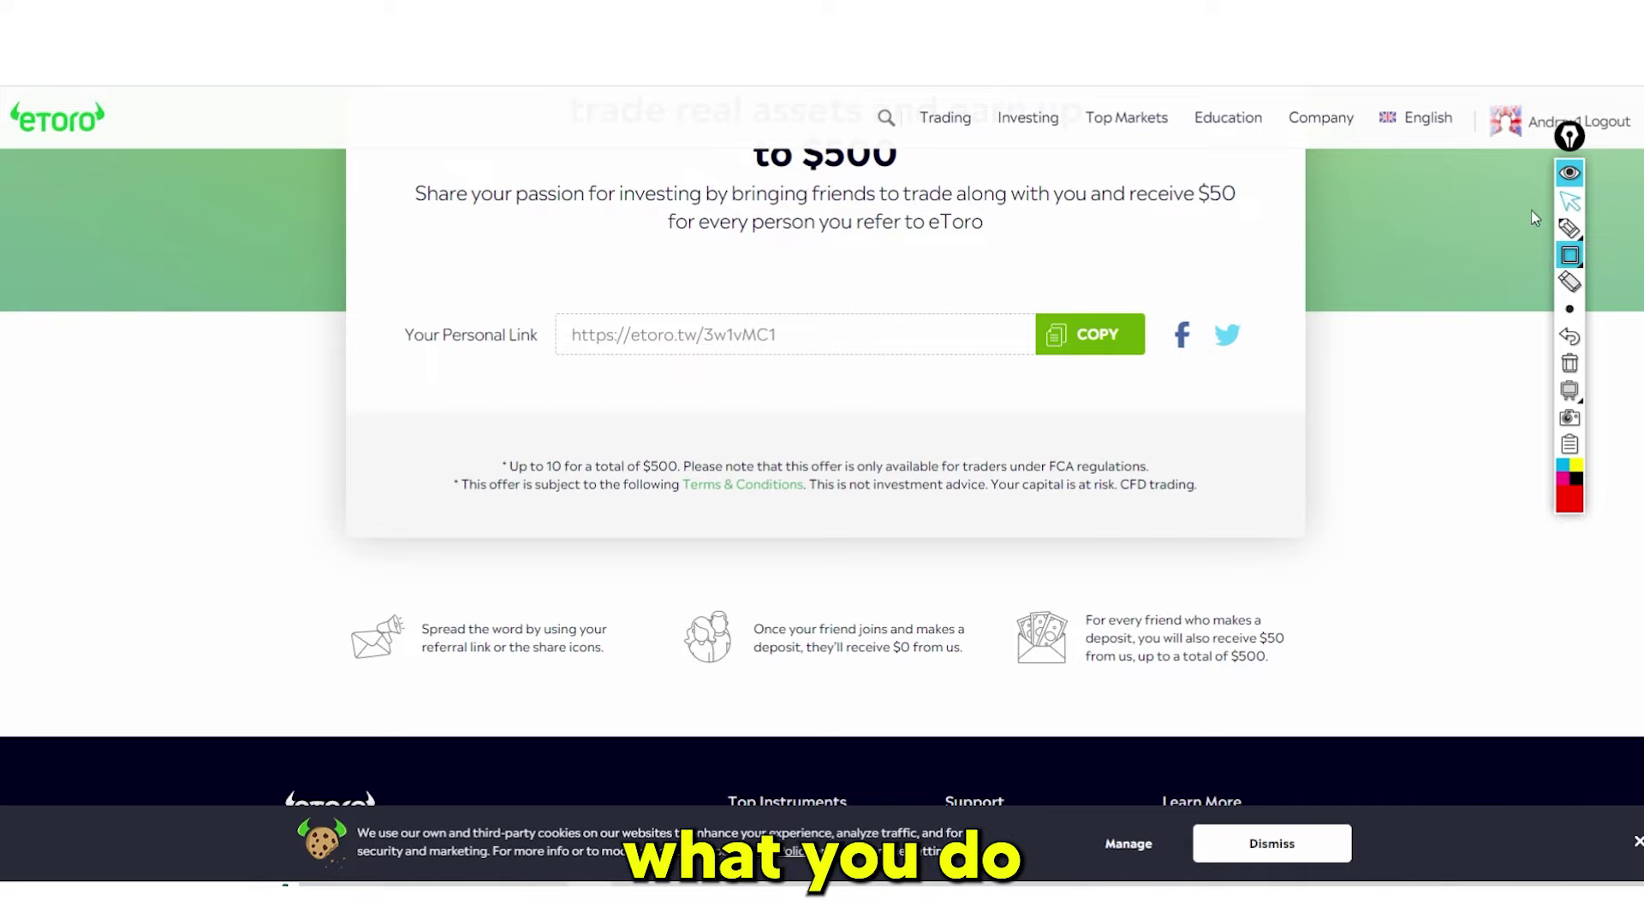
pyautogui.click(1569, 200)
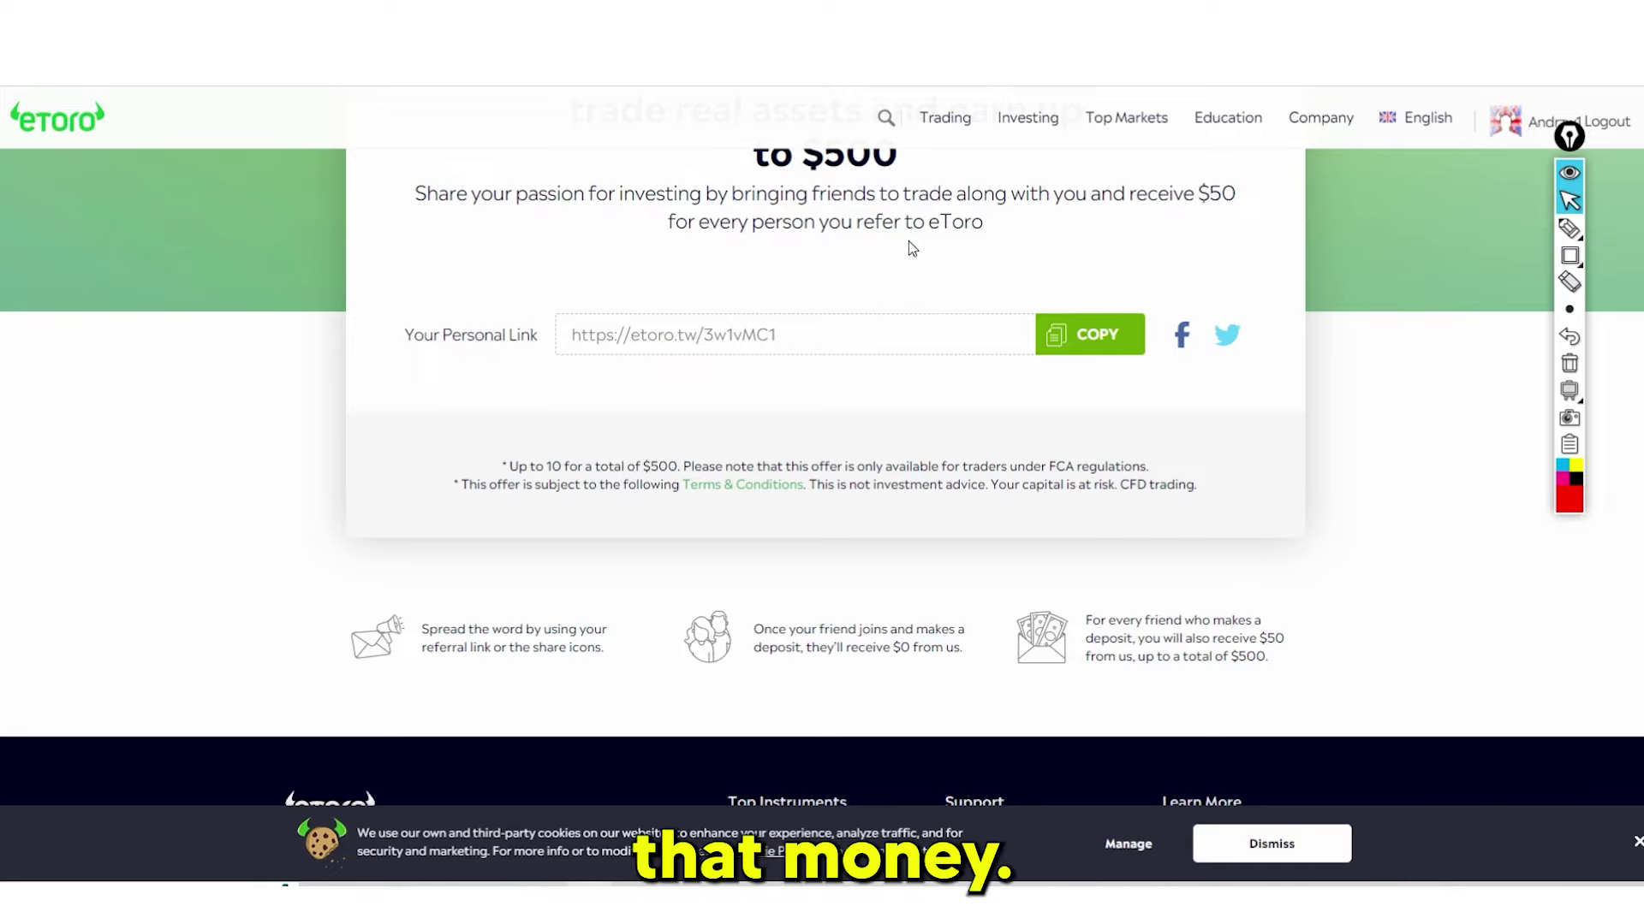
pyautogui.click(814, 345)
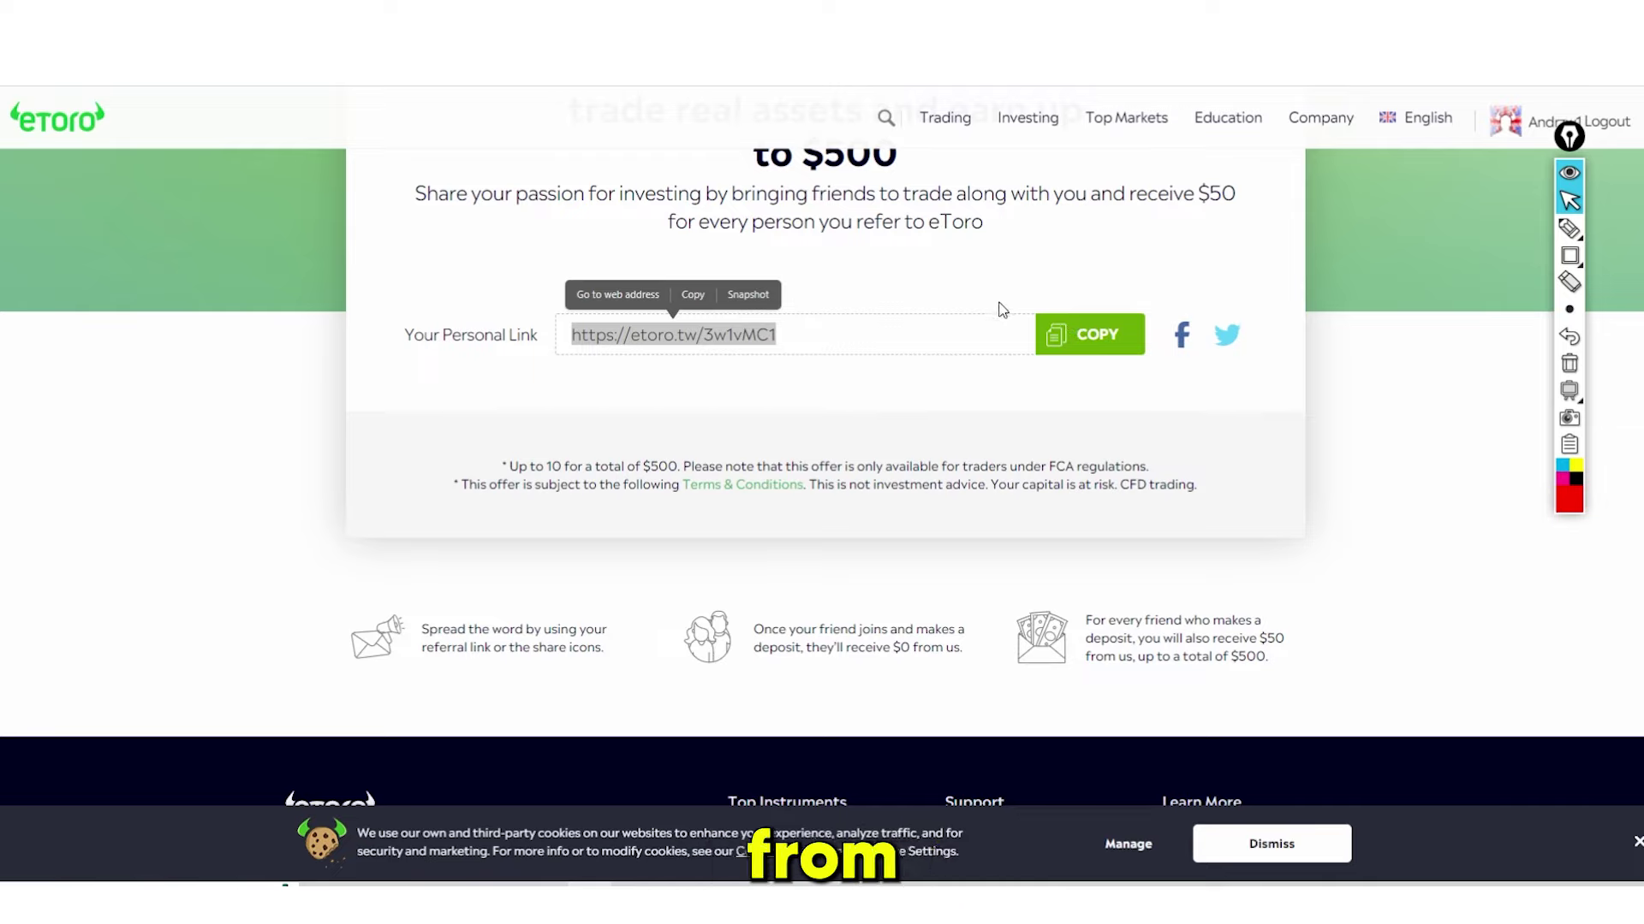
pyautogui.moveTo(1192, 220); pyautogui.dragTo(1249, 209)
pyautogui.click(939, 227)
pyautogui.click(788, 191)
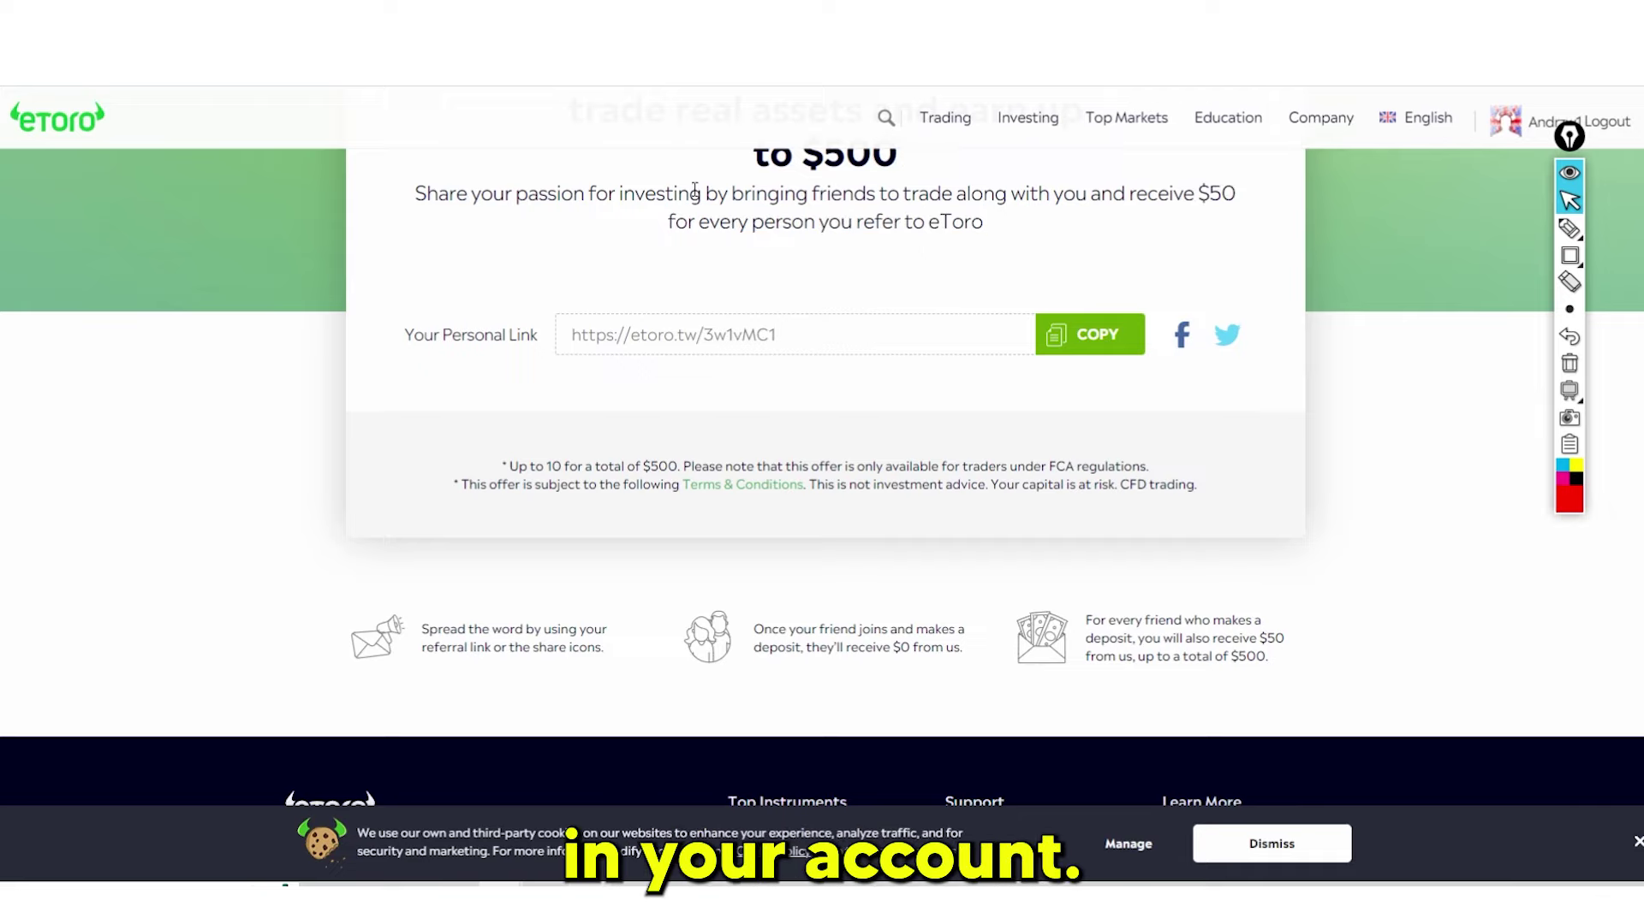